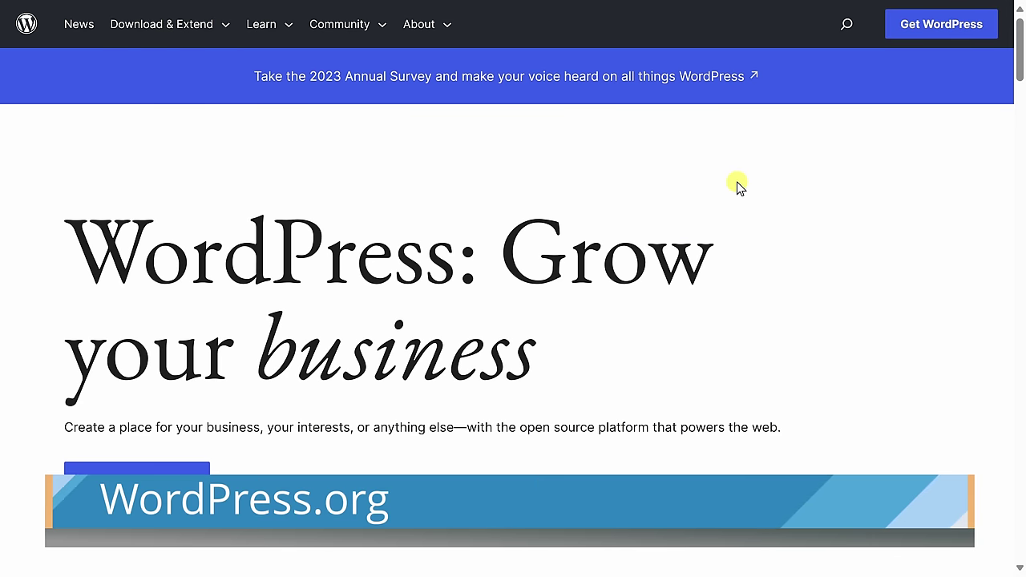
Go to the Get WordPress page and open the list of recommended hosting providers.
{"action": "scroll", "coordinate": [701, 169], "scroll_direction": "down", "scroll_amount": 2}
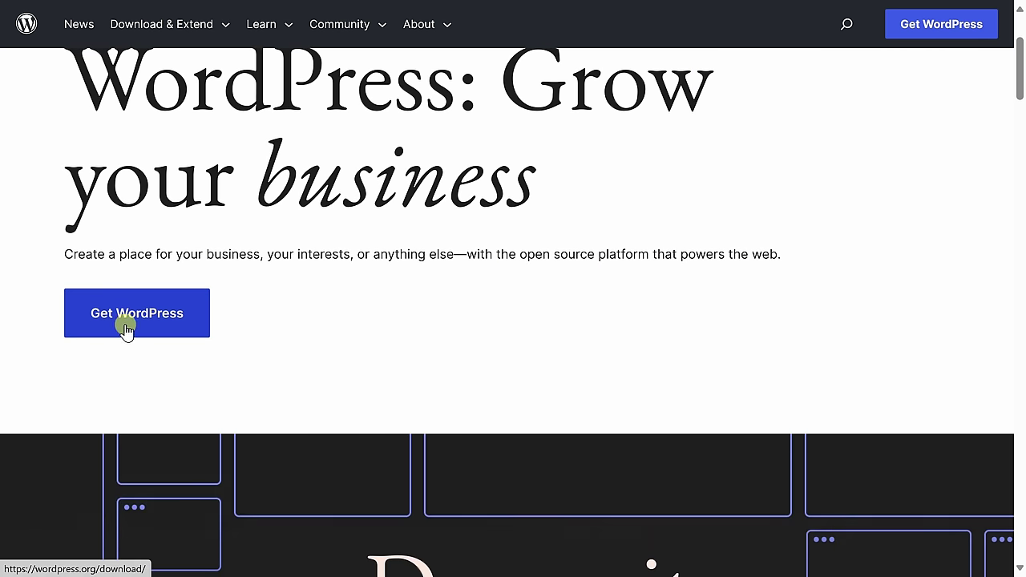
{"action": "left_click", "coordinate": [140, 333]}
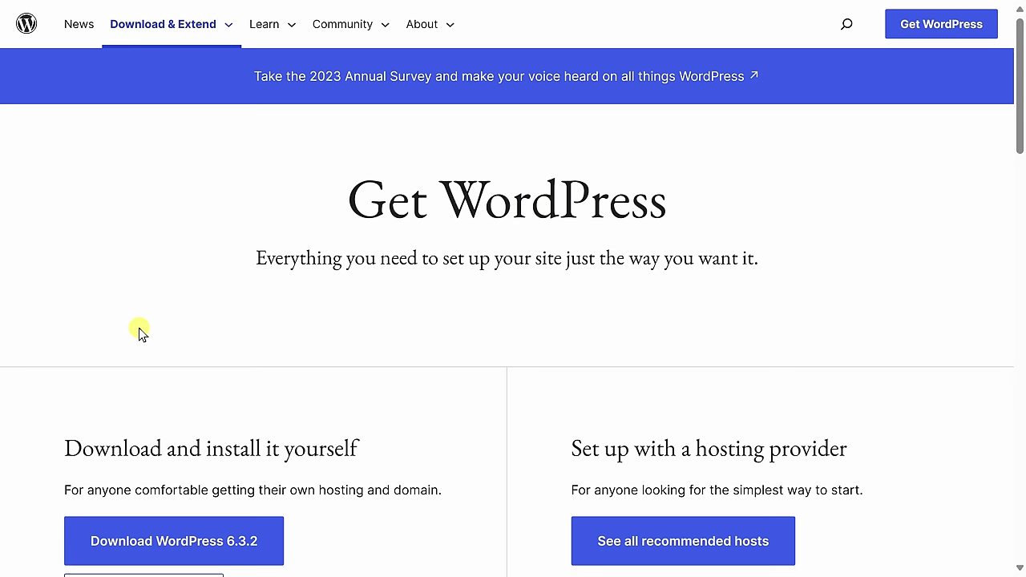
{"action": "scroll", "coordinate": [398, 197], "scroll_direction": "down", "scroll_amount": 2}
{"action": "scroll", "coordinate": [398, 195], "scroll_direction": "down", "scroll_amount": 1}
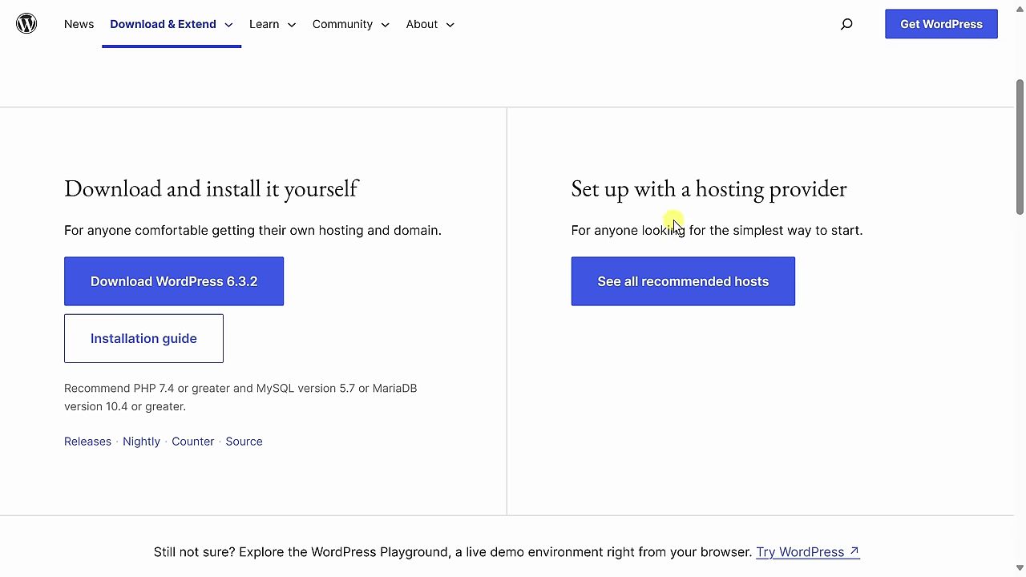
{"action": "left_click", "coordinate": [677, 295]}
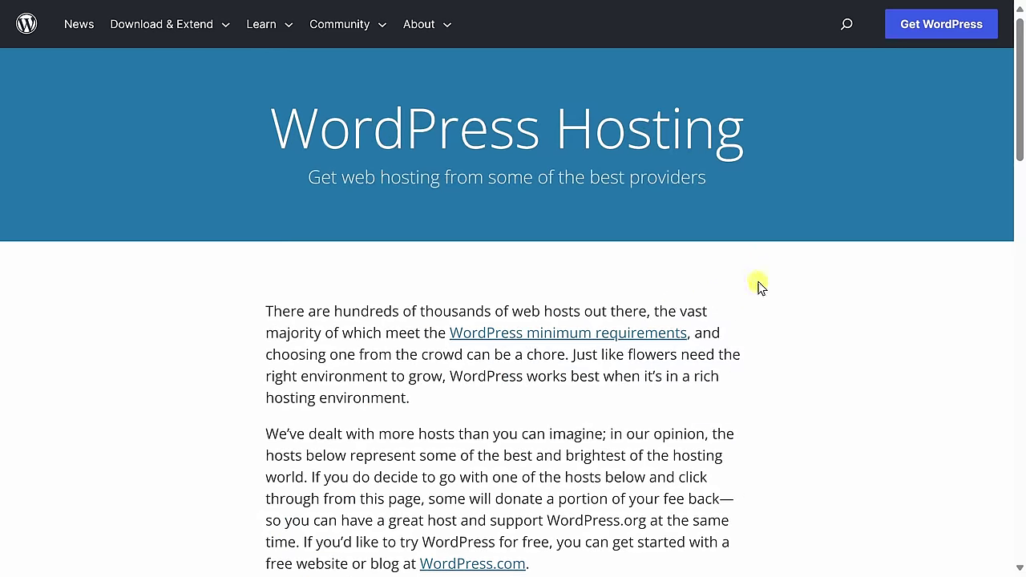
Review the recommended hosts Bluehost, DreamHost and WordPress.com, and open the WordPress.com hosting page.
{"action": "scroll", "coordinate": [760, 286], "scroll_direction": "down", "scroll_amount": 4}
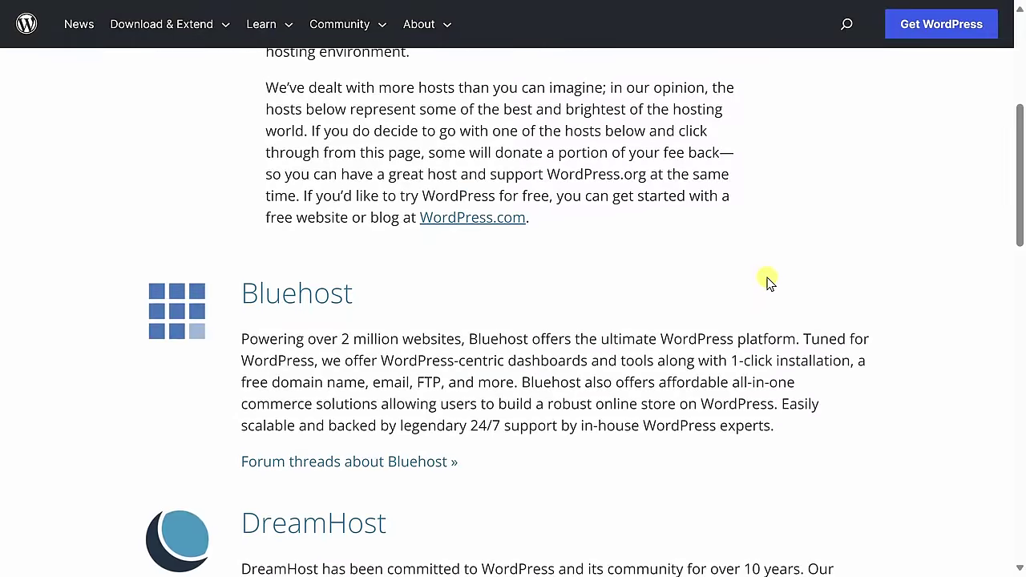
{"action": "scroll", "coordinate": [481, 264], "scroll_direction": "down", "scroll_amount": 1}
{"action": "scroll", "coordinate": [320, 233], "scroll_direction": "down", "scroll_amount": 3}
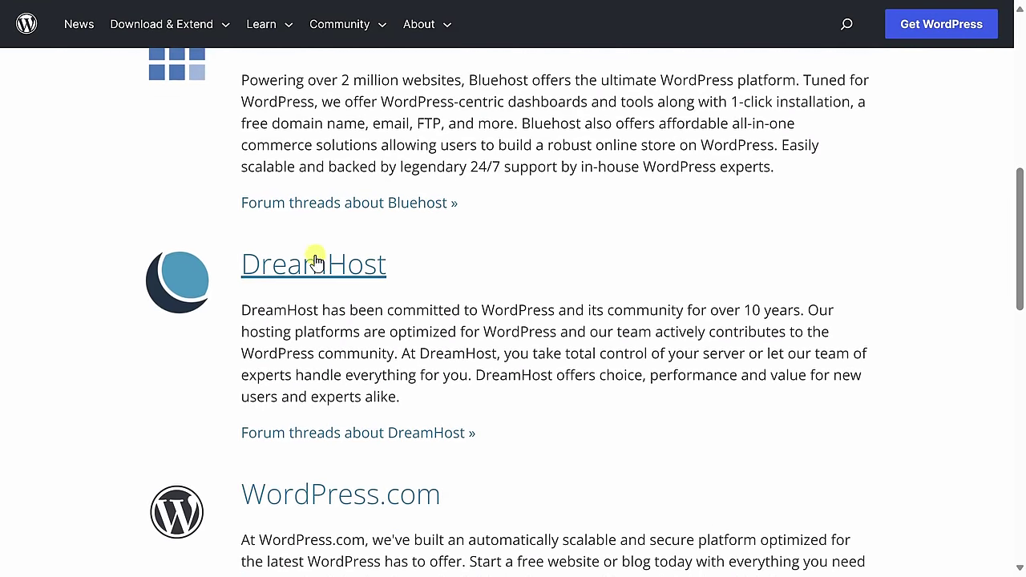
{"action": "scroll", "coordinate": [368, 267], "scroll_direction": "down", "scroll_amount": 1}
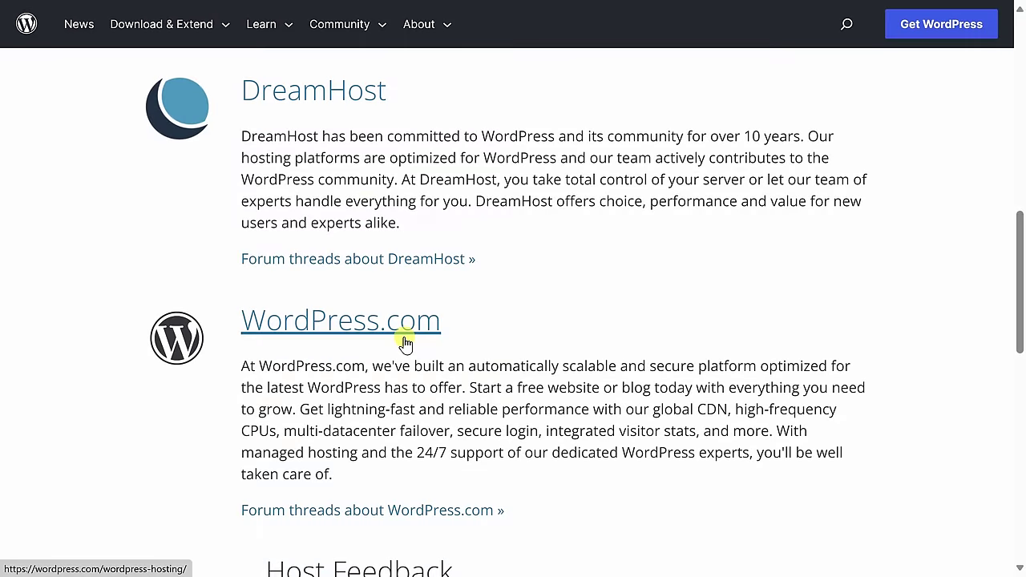
{"action": "left_click", "coordinate": [346, 324]}
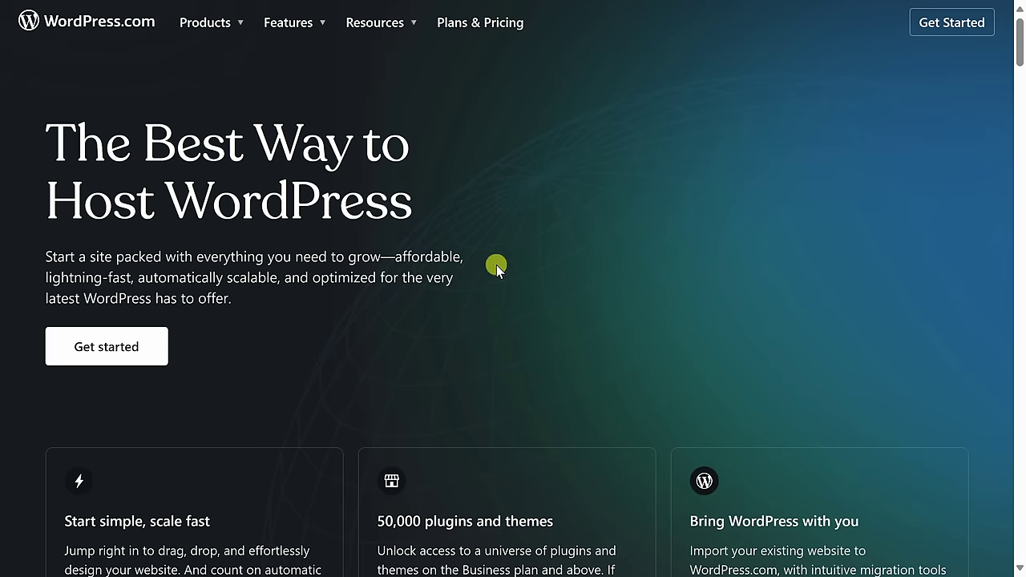
Compare the plans from Free to Enterprise and start a site with the Free plan.
{"action": "scroll", "coordinate": [496, 265], "scroll_direction": "down", "scroll_amount": 10}
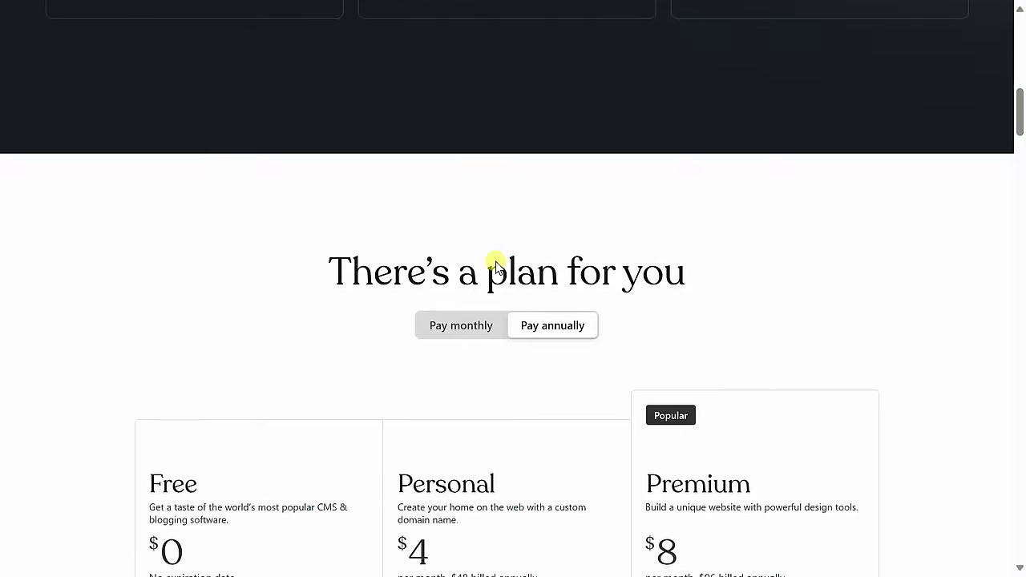
{"action": "scroll", "coordinate": [496, 265], "scroll_direction": "down", "scroll_amount": 3}
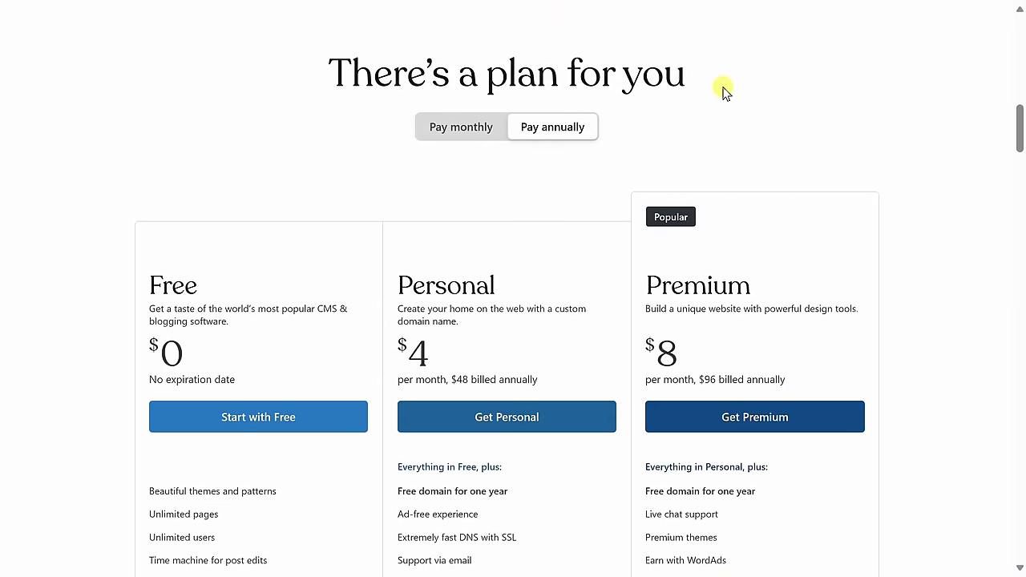
{"action": "scroll", "coordinate": [718, 90], "scroll_direction": "down", "scroll_amount": 3}
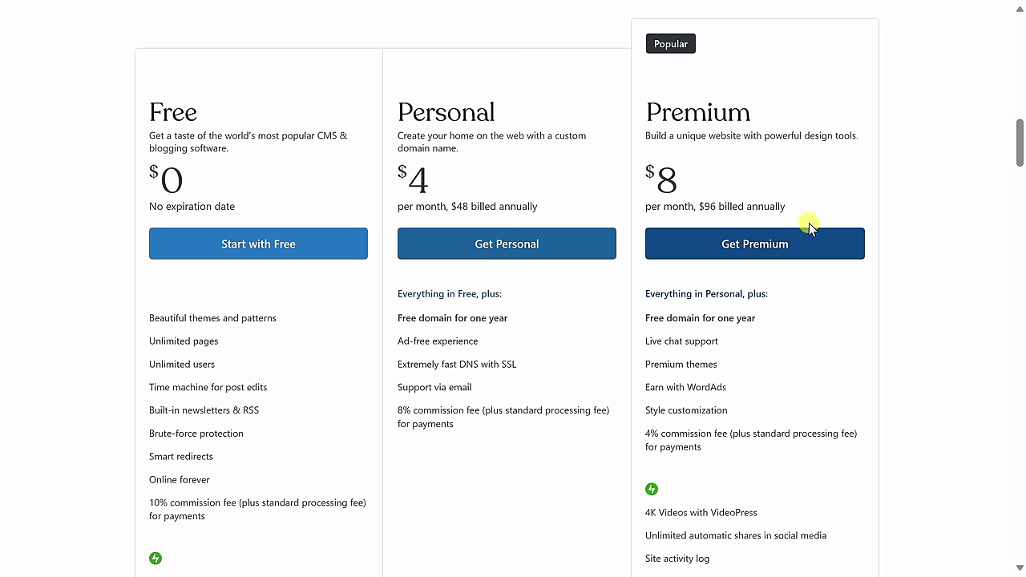
{"action": "scroll", "coordinate": [794, 217], "scroll_direction": "down", "scroll_amount": 5}
{"action": "scroll", "coordinate": [788, 211], "scroll_direction": "down", "scroll_amount": 2}
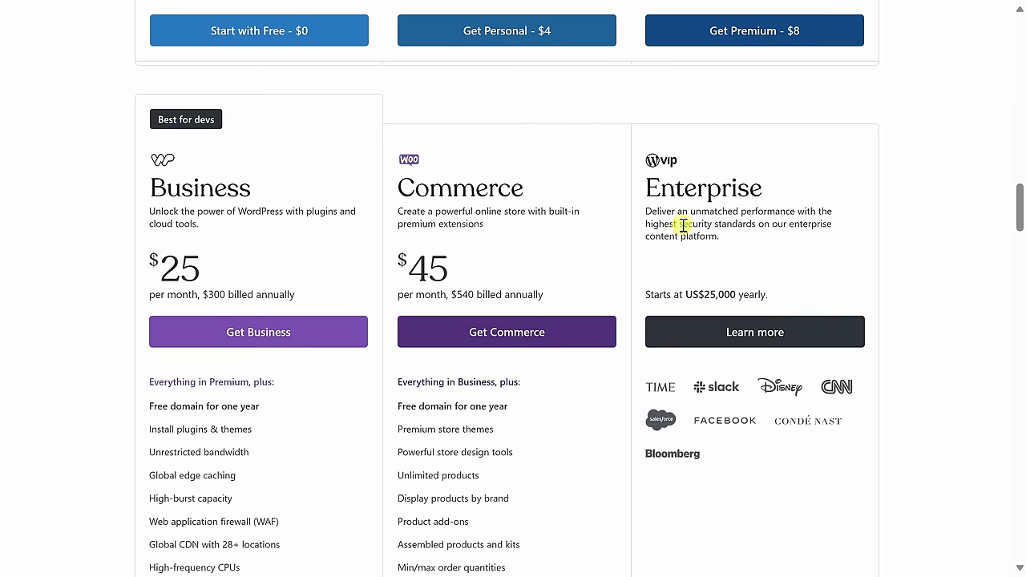
{"action": "scroll", "coordinate": [681, 347], "scroll_direction": "up", "scroll_amount": 10}
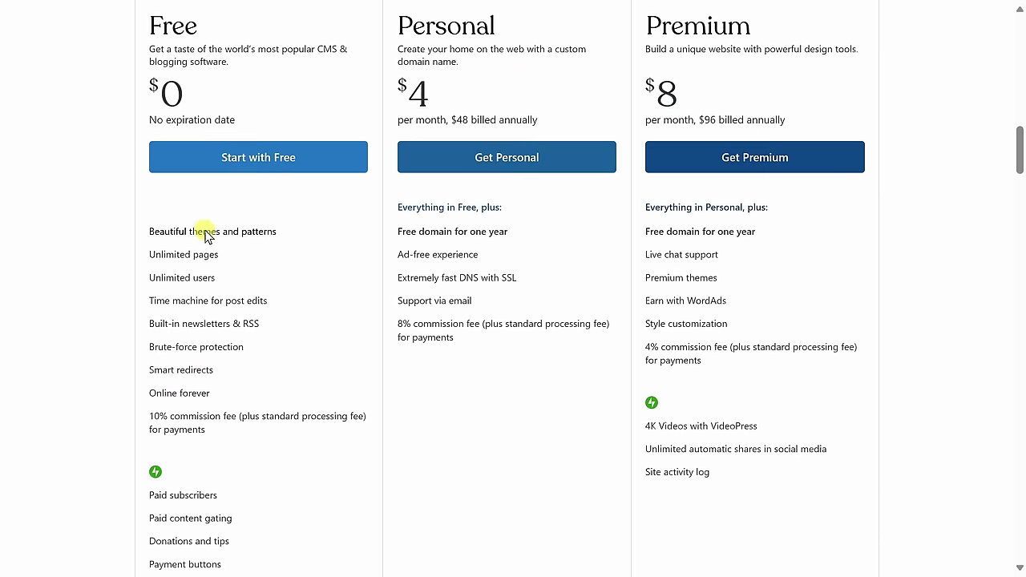
{"action": "mouse_move", "coordinate": [206, 234]}
{"action": "scroll", "coordinate": [316, 362], "scroll_direction": "up", "scroll_amount": 1}
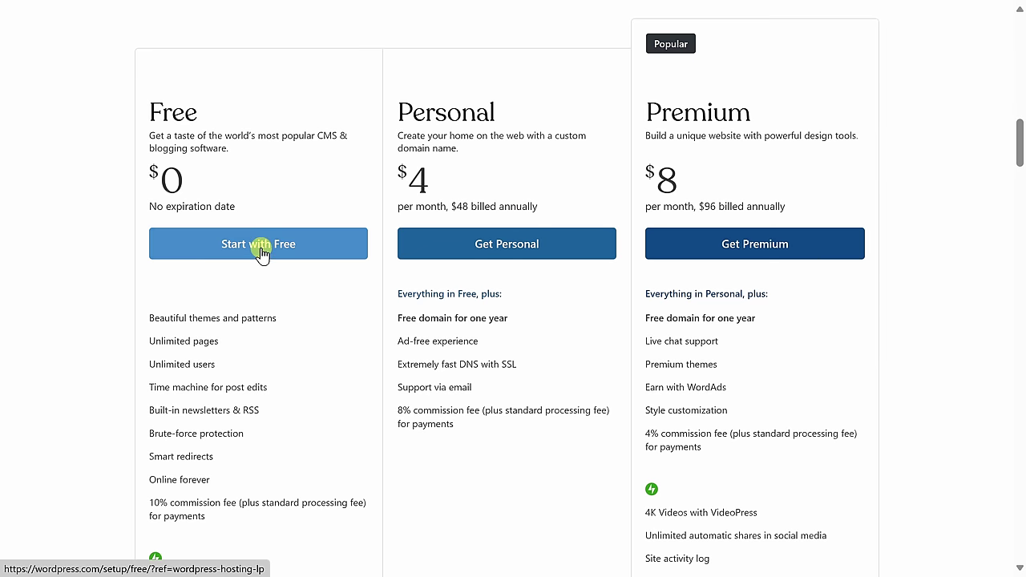
{"action": "left_click", "coordinate": [262, 253]}
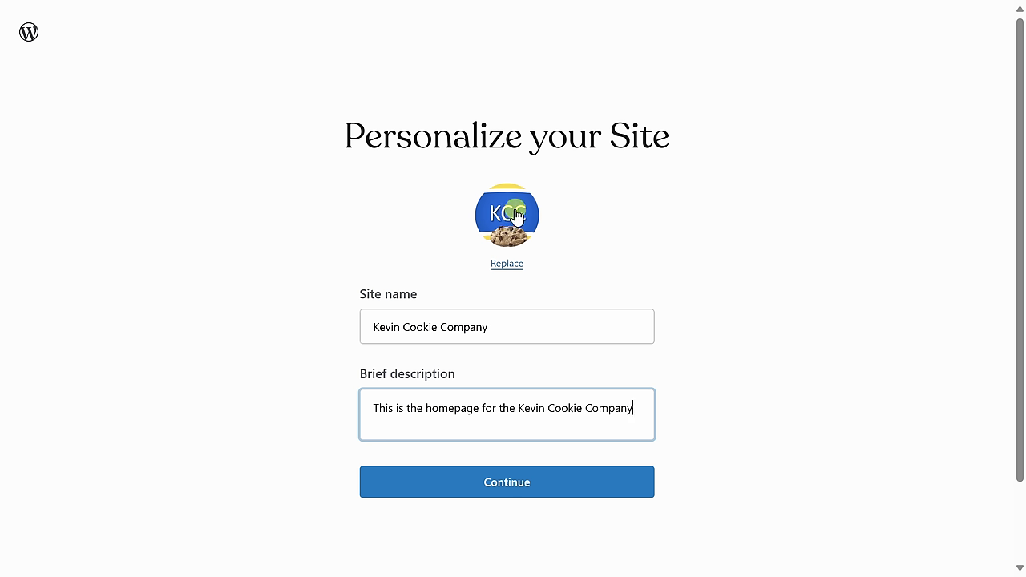
Submit the site's logo, name and brief description, and browse the Blog homepage designs.
{"action": "left_click", "coordinate": [508, 485]}
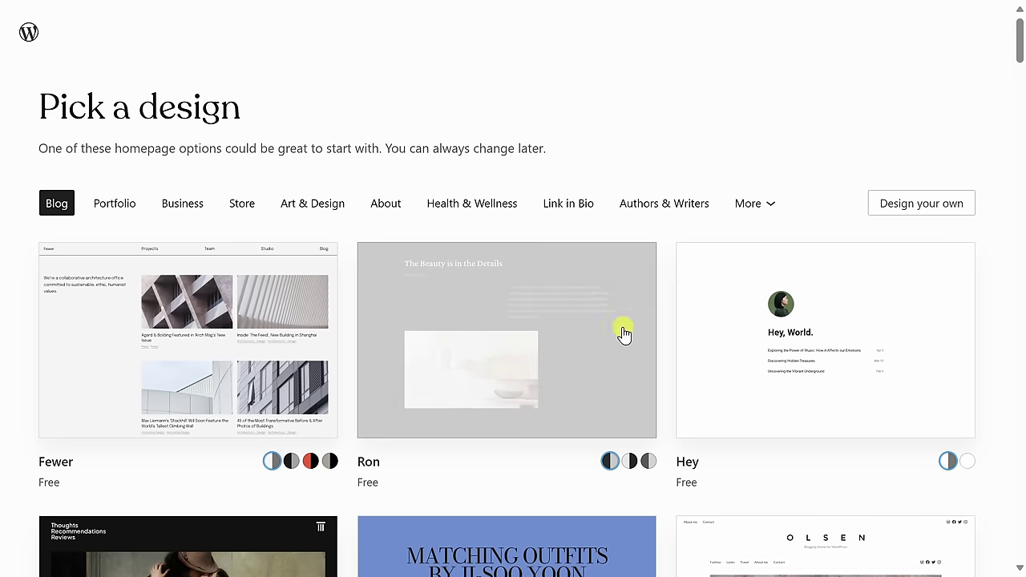
{"action": "scroll", "coordinate": [789, 333], "scroll_direction": "down", "scroll_amount": 10}
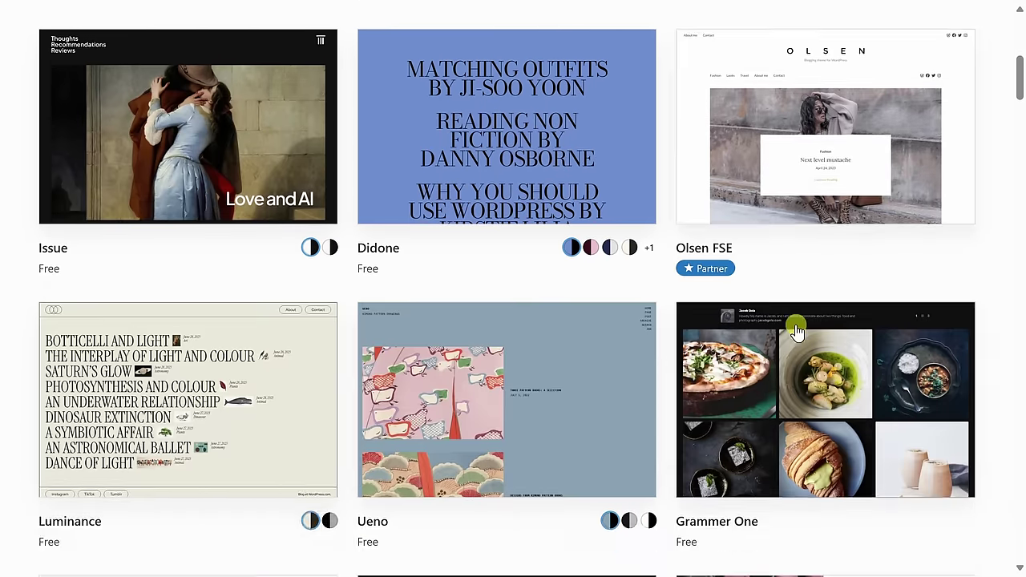
{"action": "scroll", "coordinate": [792, 321], "scroll_direction": "down", "scroll_amount": 9}
{"action": "scroll", "coordinate": [794, 337], "scroll_direction": "up", "scroll_amount": 3}
{"action": "scroll", "coordinate": [790, 355], "scroll_direction": "up", "scroll_amount": 18}
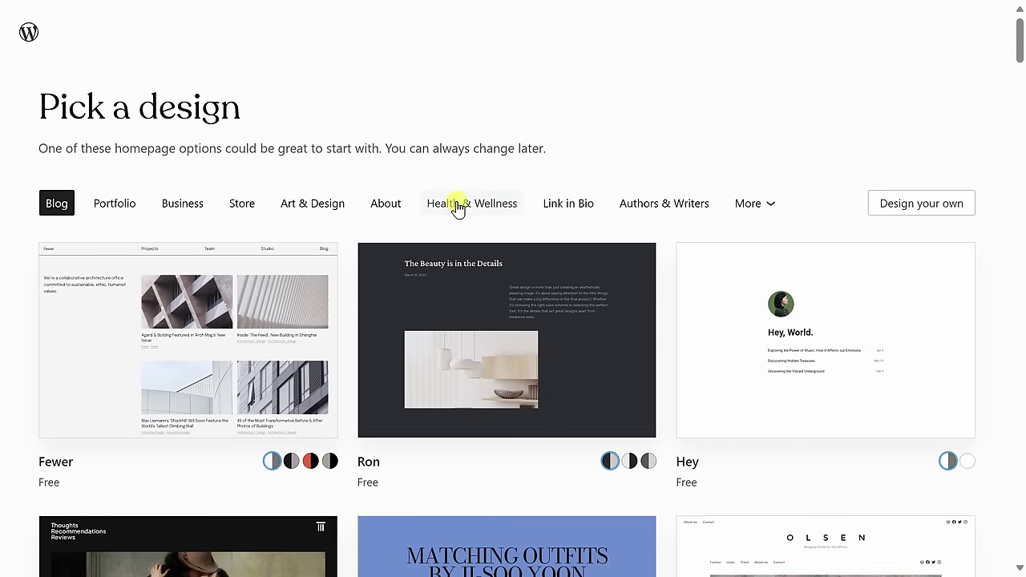
Show the Restaurant category of homepage designs and look through its themes.
{"action": "left_click", "coordinate": [747, 204]}
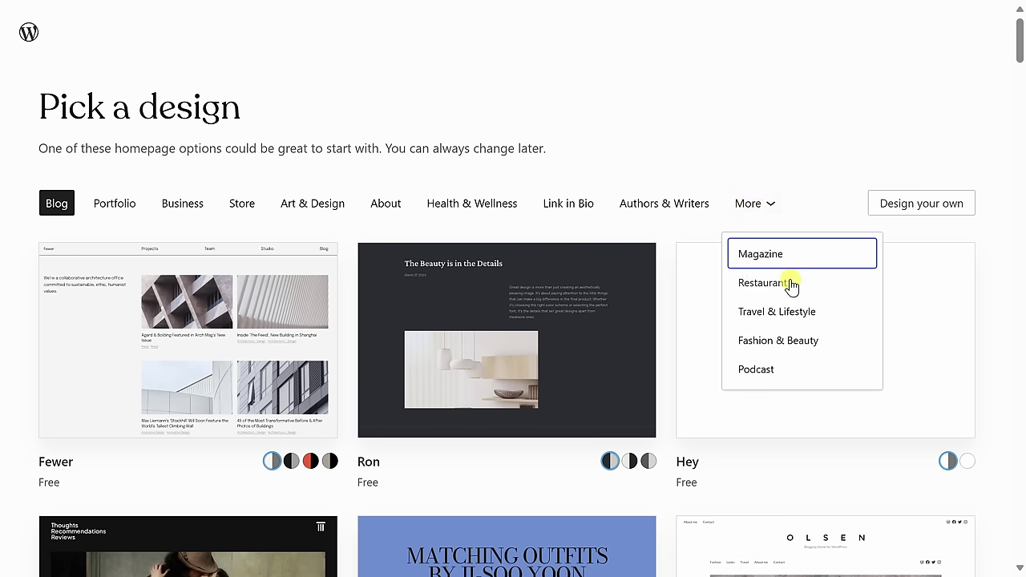
{"action": "left_click", "coordinate": [792, 284]}
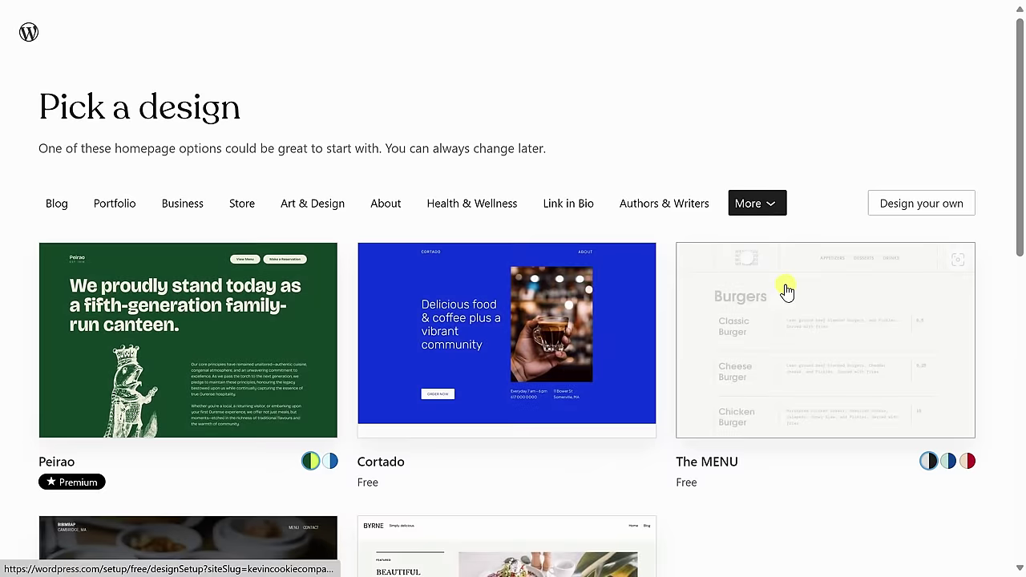
{"action": "scroll", "coordinate": [790, 294], "scroll_direction": "down", "scroll_amount": 2}
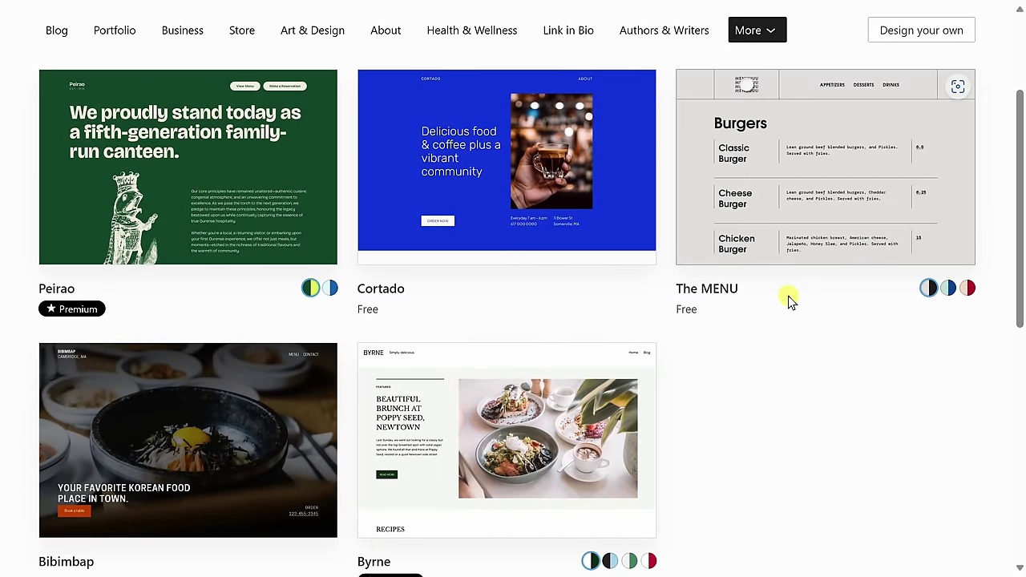
{"action": "scroll", "coordinate": [789, 298], "scroll_direction": "up", "scroll_amount": 2}
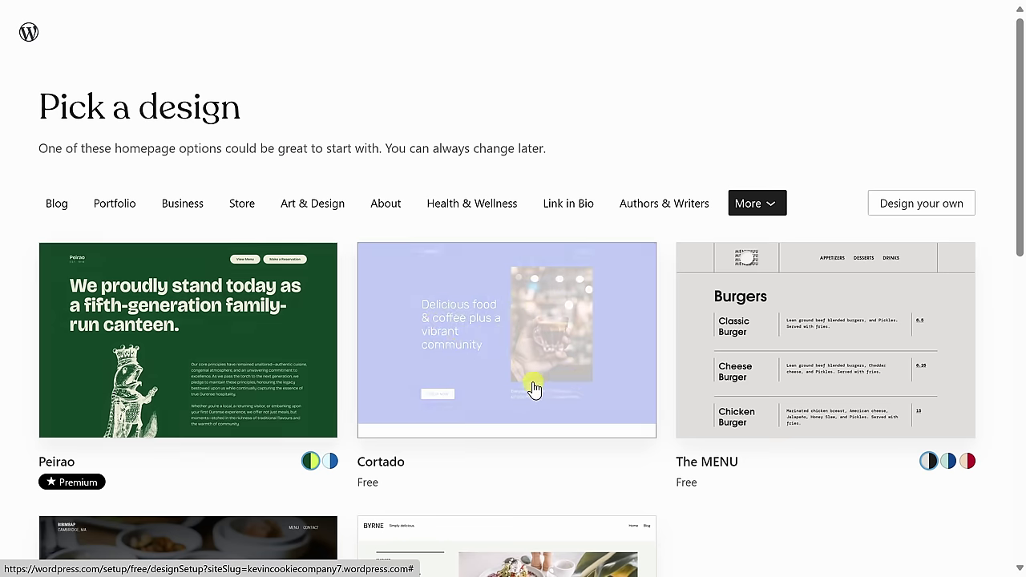
{"action": "scroll", "coordinate": [529, 369], "scroll_direction": "down", "scroll_amount": 1}
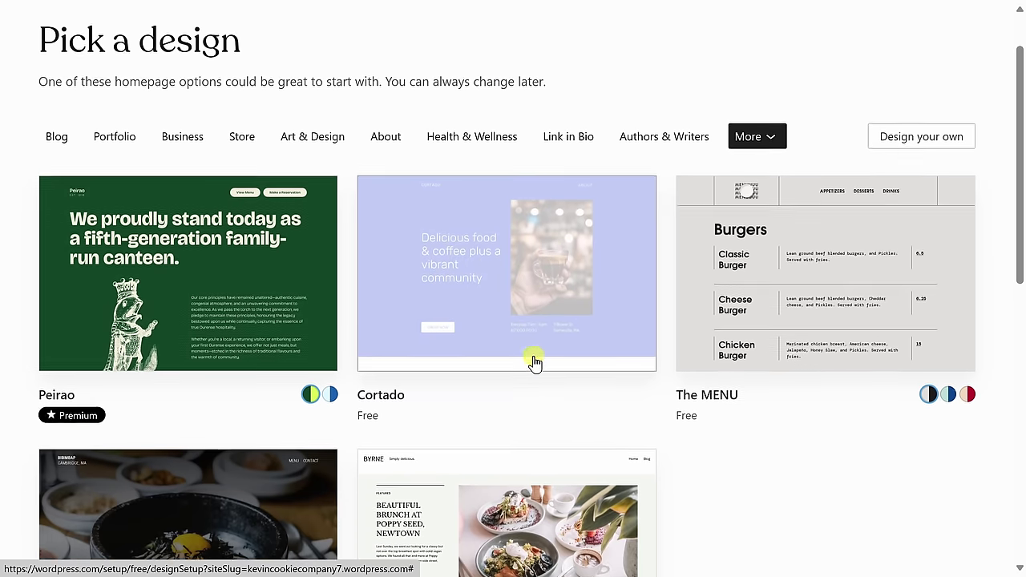
{"action": "scroll", "coordinate": [574, 387], "scroll_direction": "down", "scroll_amount": 1}
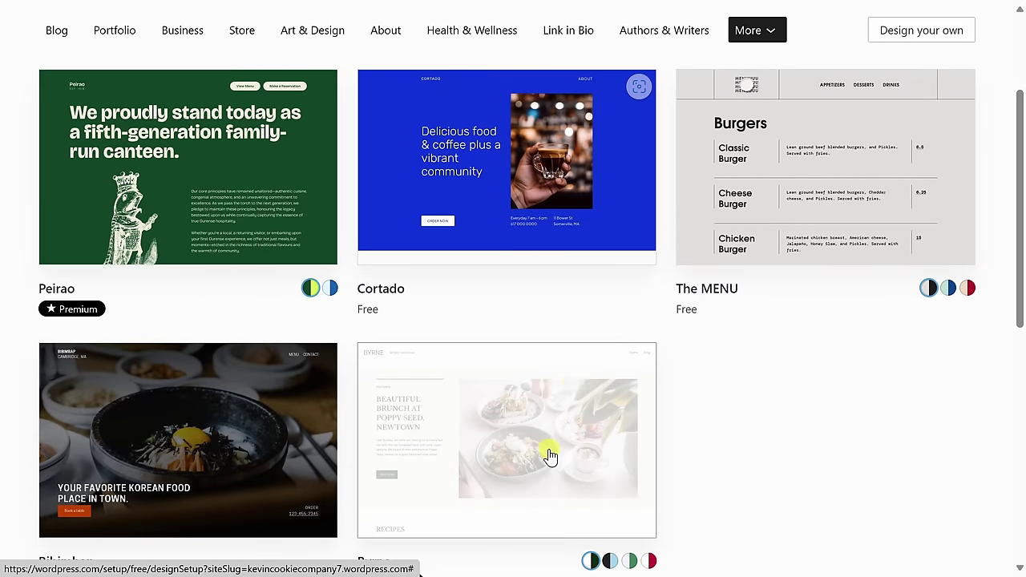
{"action": "scroll", "coordinate": [550, 458], "scroll_direction": "up", "scroll_amount": 2}
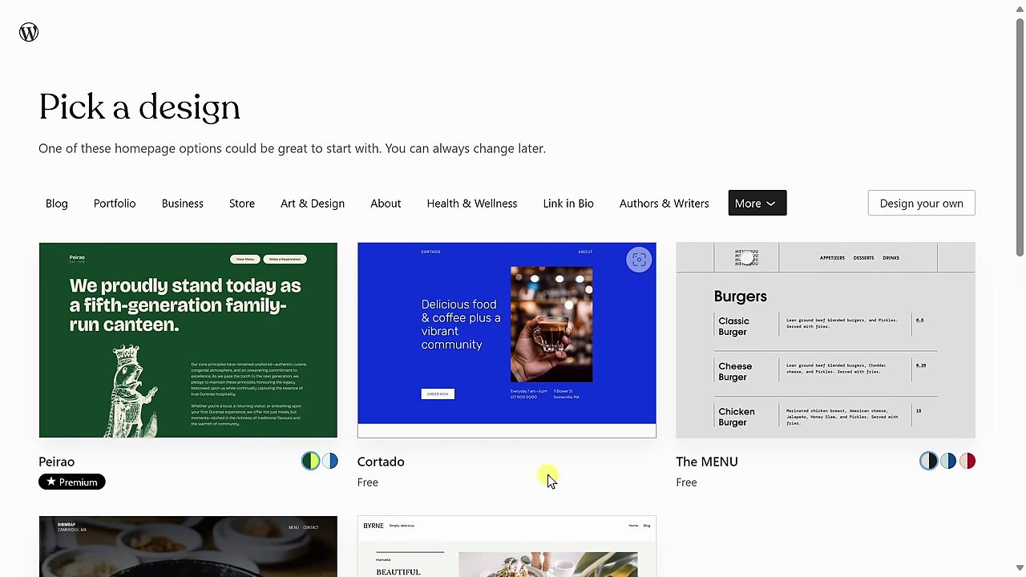
Choose to design your own homepage, and add the dark header pattern "Header with Button and Background".
{"action": "left_click", "coordinate": [915, 210]}
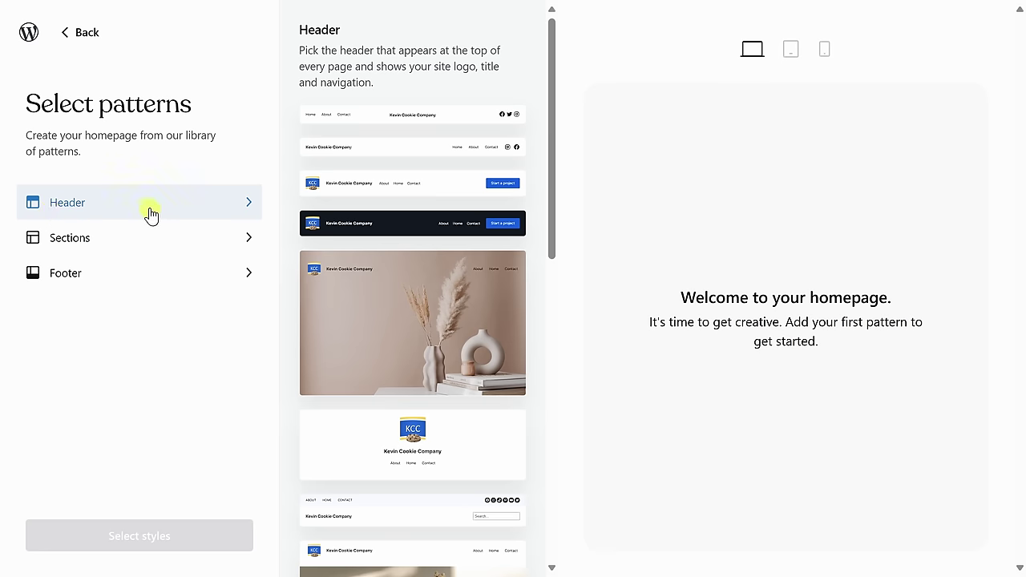
{"action": "scroll", "coordinate": [462, 70], "scroll_direction": "down", "scroll_amount": 9}
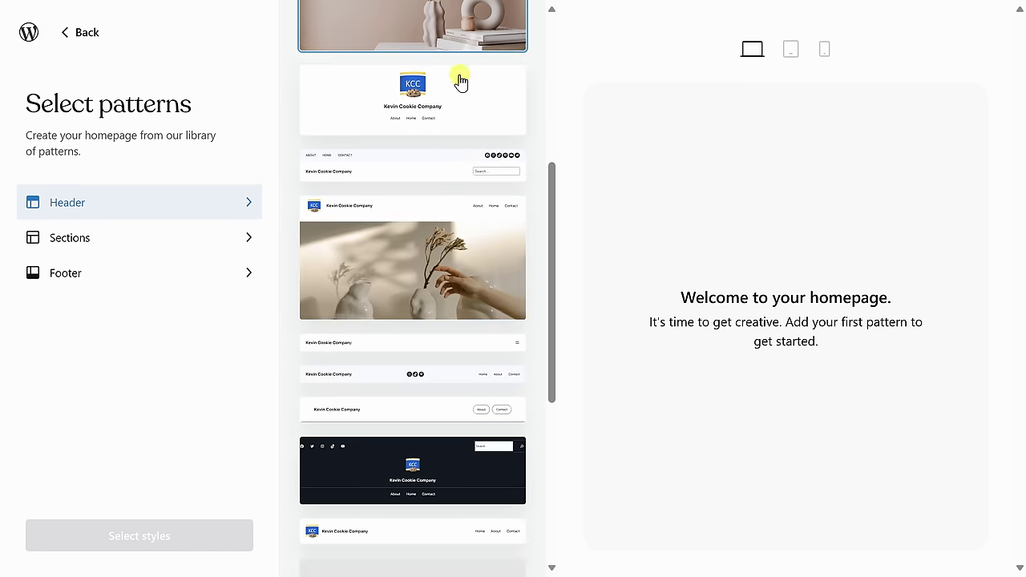
{"action": "scroll", "coordinate": [451, 169], "scroll_direction": "up", "scroll_amount": 6}
{"action": "scroll", "coordinate": [457, 333], "scroll_direction": "up", "scroll_amount": 3}
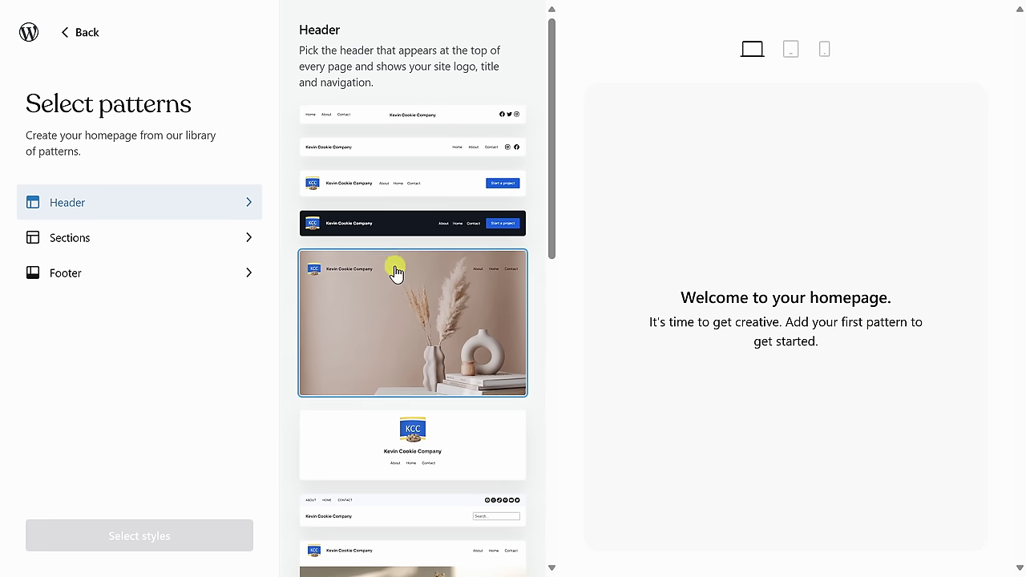
{"action": "scroll", "coordinate": [481, 353], "scroll_direction": "down", "scroll_amount": 8}
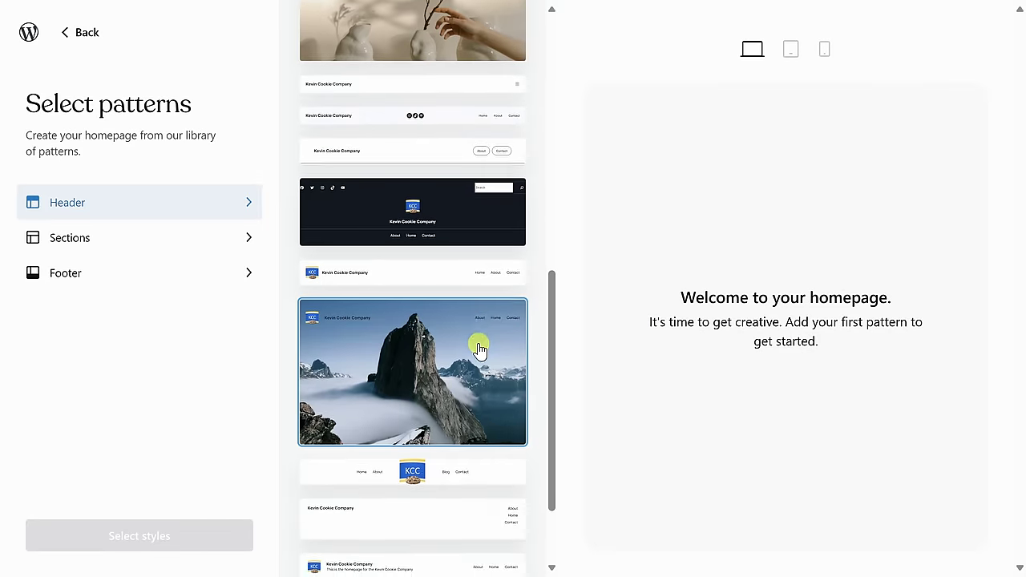
{"action": "scroll", "coordinate": [483, 353], "scroll_direction": "up", "scroll_amount": 8}
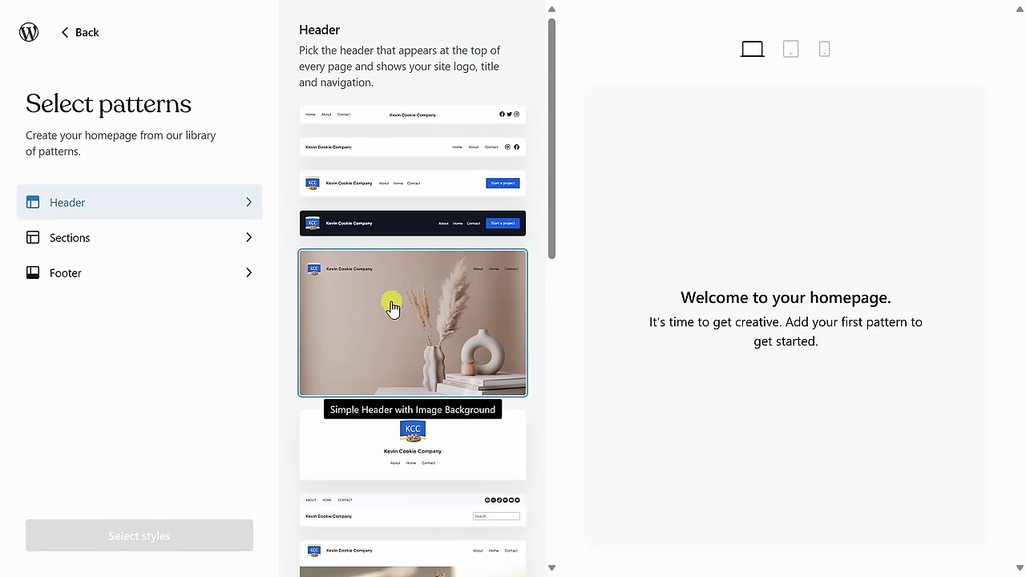
{"action": "left_click", "coordinate": [324, 218]}
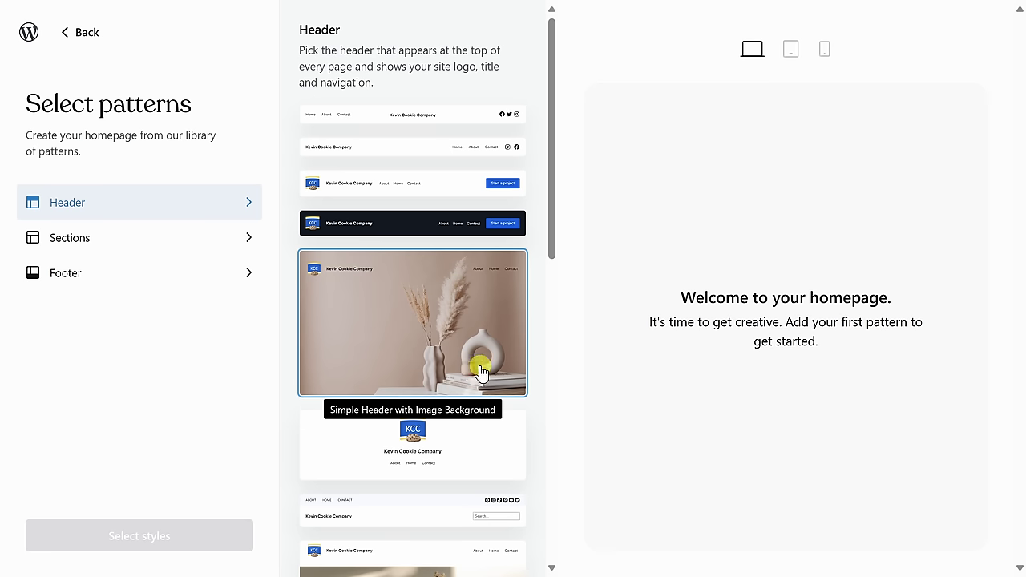
{"action": "left_click", "coordinate": [410, 230]}
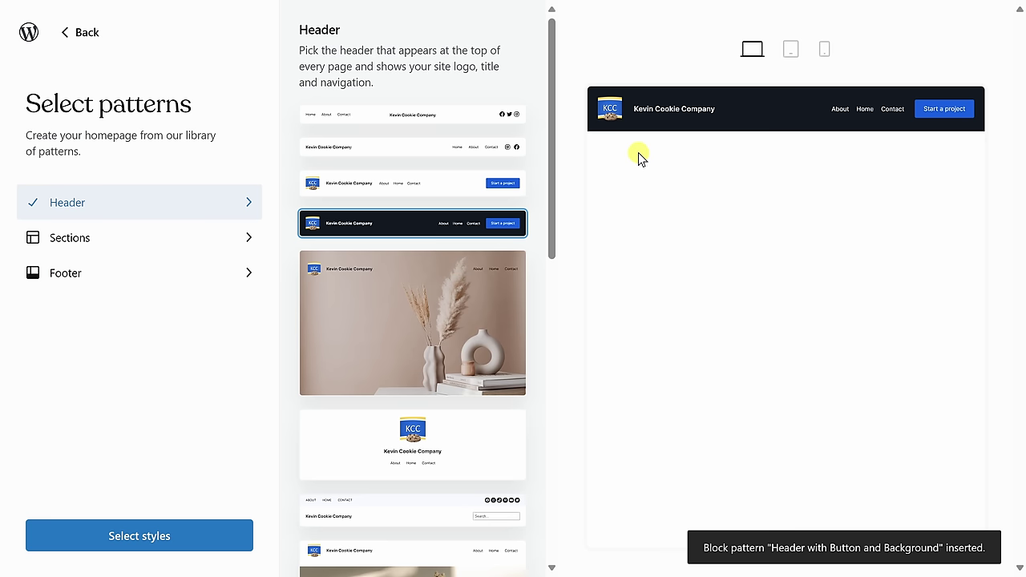
{"action": "mouse_move", "coordinate": [614, 108]}
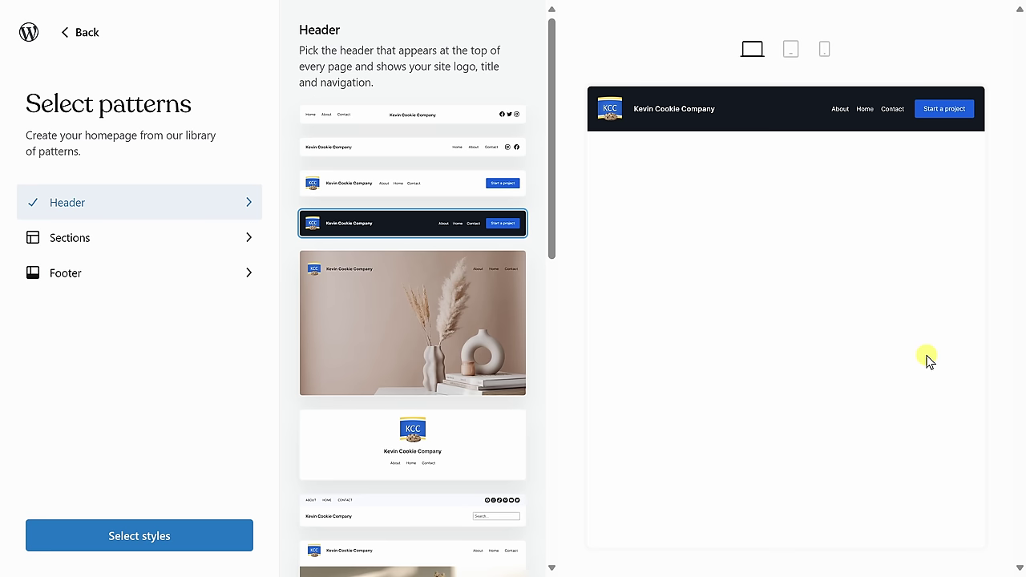
Add the Intro section pattern "Wide cover block with left-aligned text" below the homepage header.
{"action": "left_click", "coordinate": [145, 240]}
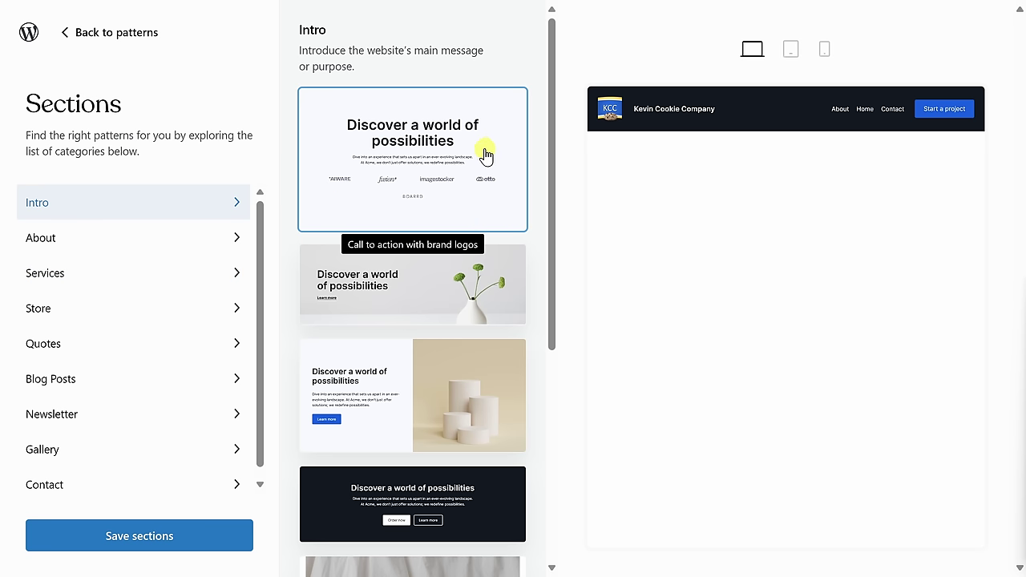
{"action": "left_click", "coordinate": [411, 282]}
{"action": "mouse_move", "coordinate": [943, 155]}
{"action": "mouse_move", "coordinate": [733, 104]}
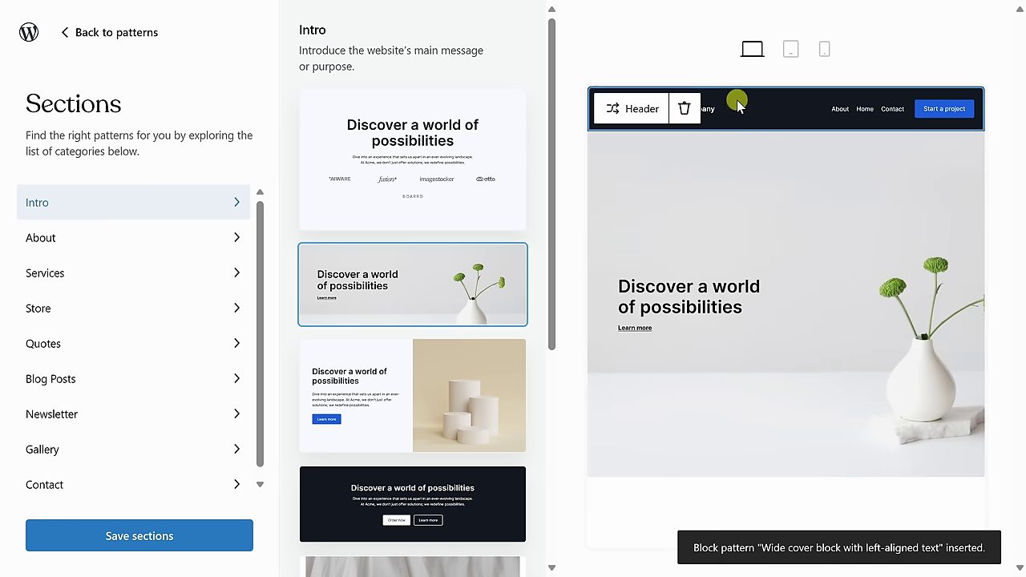
Replace the wide cover intro section on the homepage with the Intro pattern "Centered Heading with CTA".
{"action": "mouse_move", "coordinate": [800, 287]}
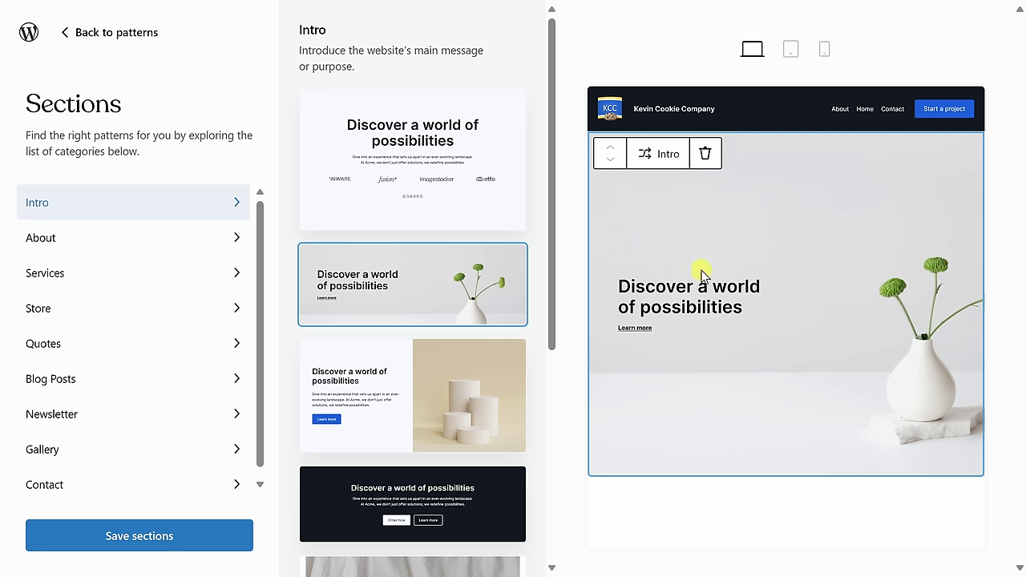
{"action": "left_click", "coordinate": [706, 156]}
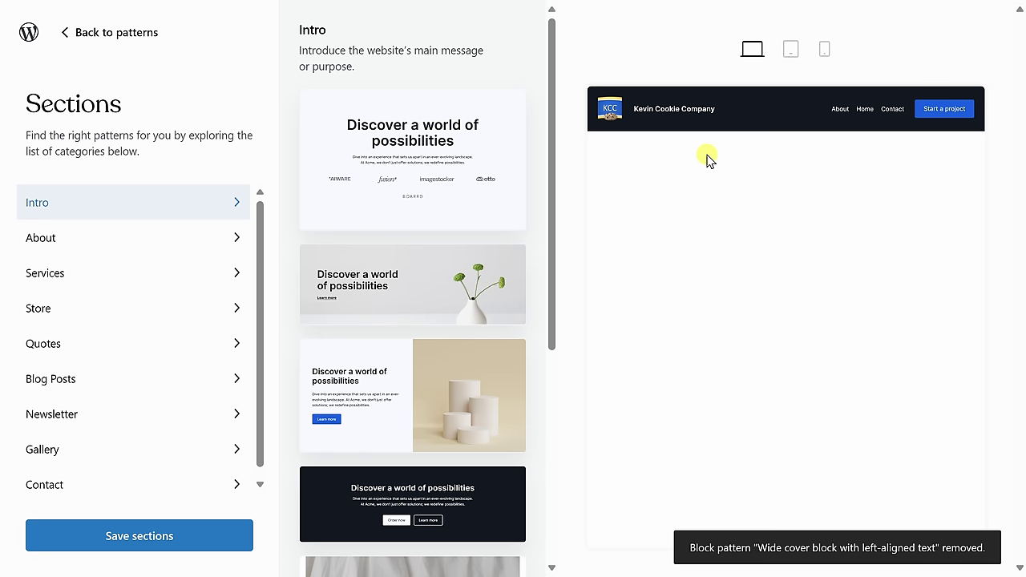
{"action": "scroll", "coordinate": [457, 181], "scroll_direction": "down", "scroll_amount": 4}
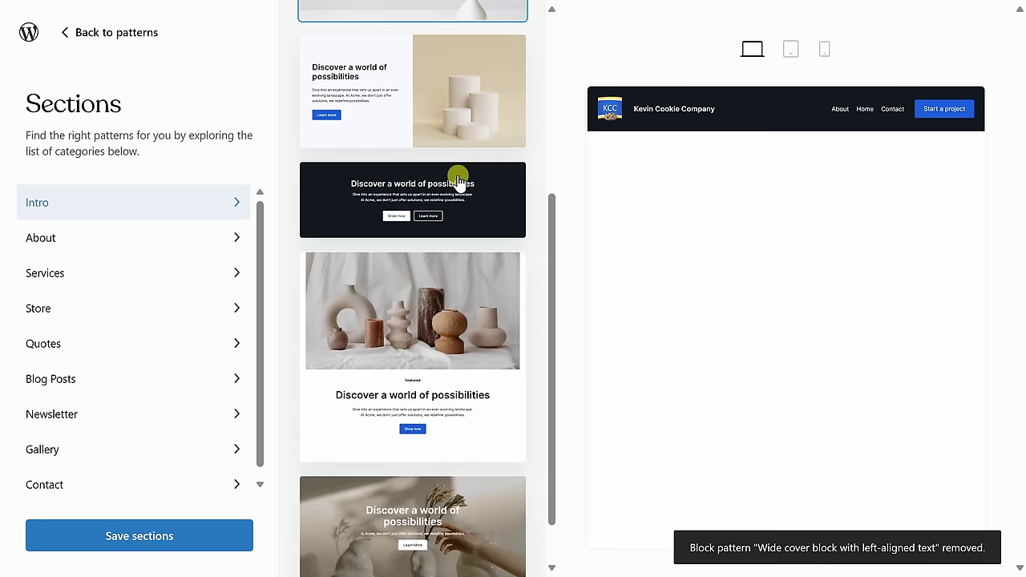
{"action": "scroll", "coordinate": [458, 181], "scroll_direction": "down", "scroll_amount": 1}
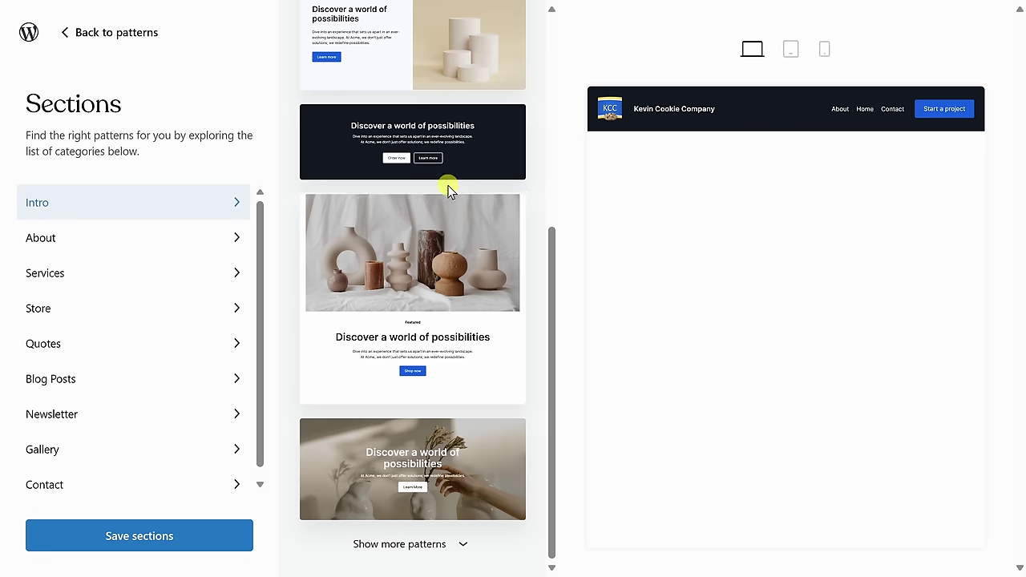
{"action": "left_click", "coordinate": [411, 546]}
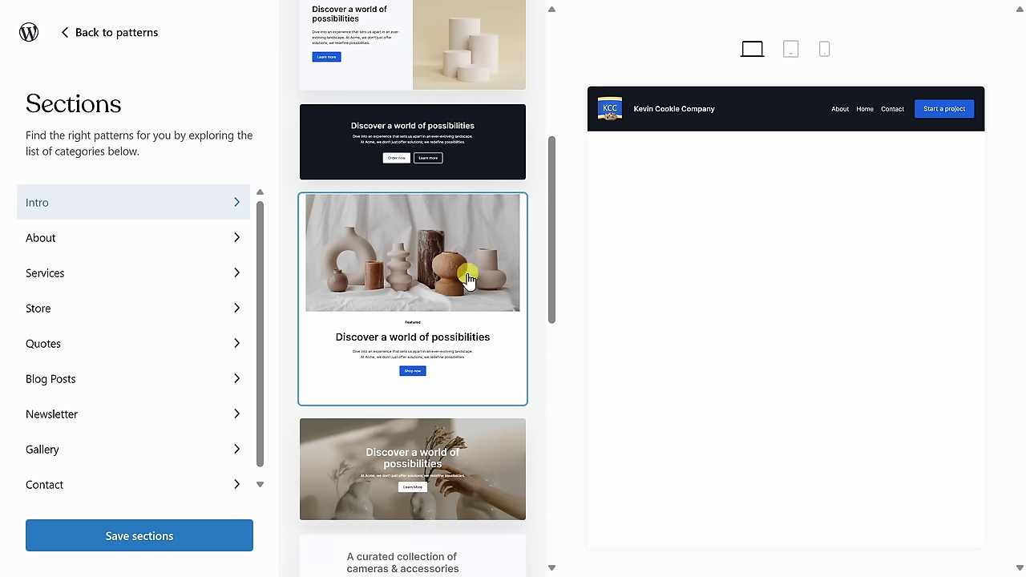
{"action": "scroll", "coordinate": [469, 278], "scroll_direction": "down", "scroll_amount": 12}
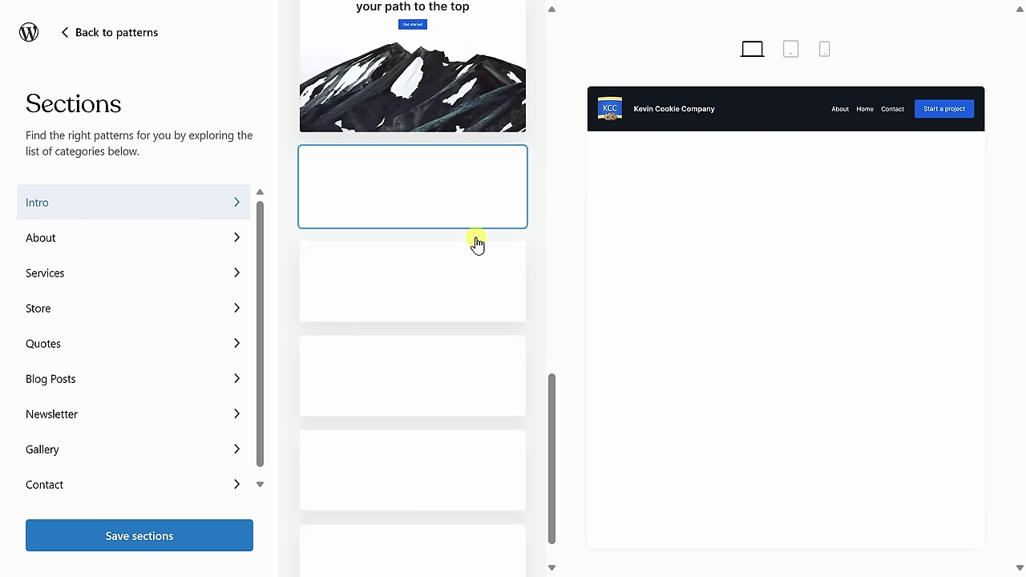
{"action": "scroll", "coordinate": [477, 242], "scroll_direction": "down", "scroll_amount": 2}
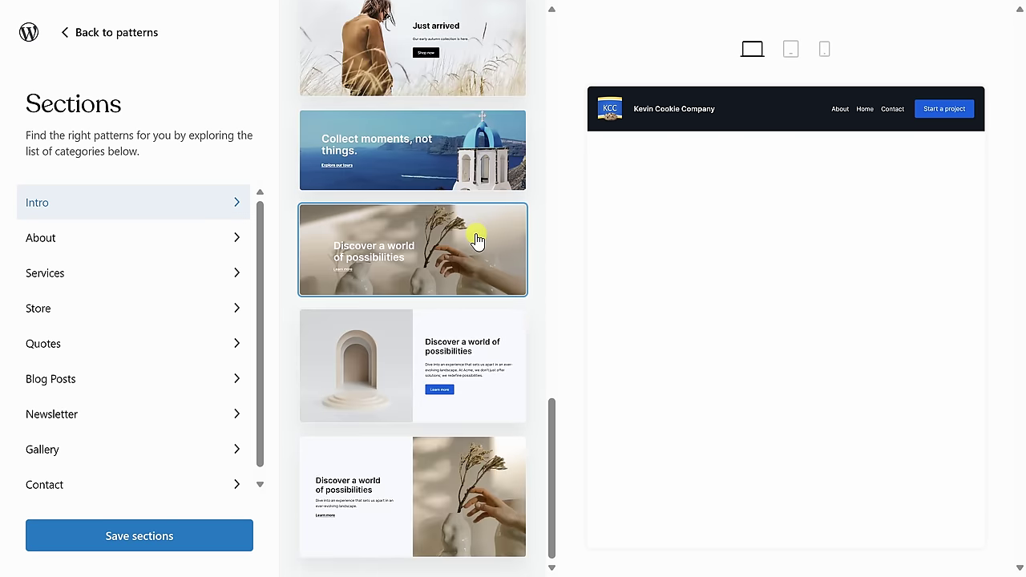
{"action": "scroll", "coordinate": [477, 241], "scroll_direction": "up", "scroll_amount": 15}
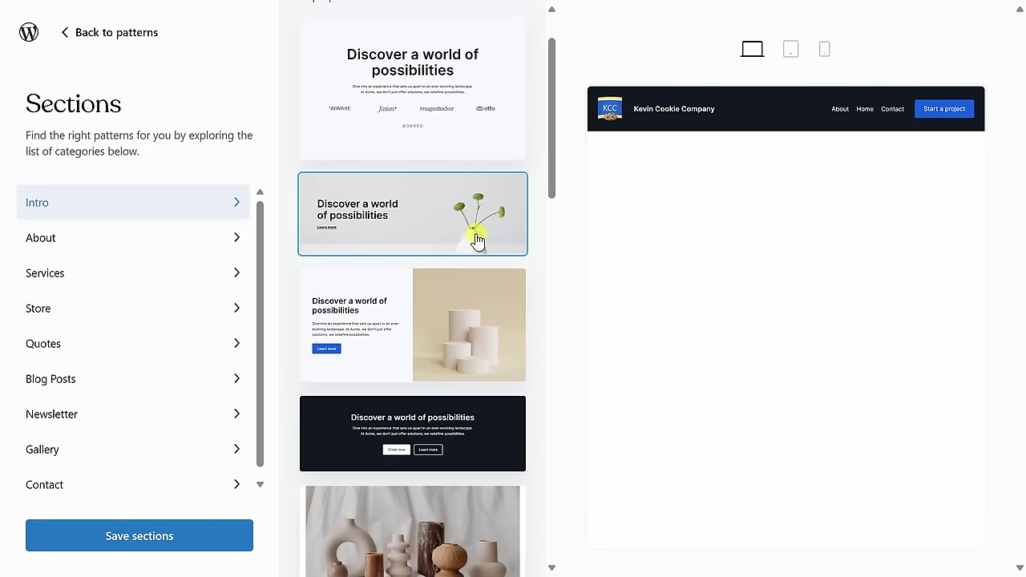
{"action": "scroll", "coordinate": [477, 240], "scroll_direction": "up", "scroll_amount": 2}
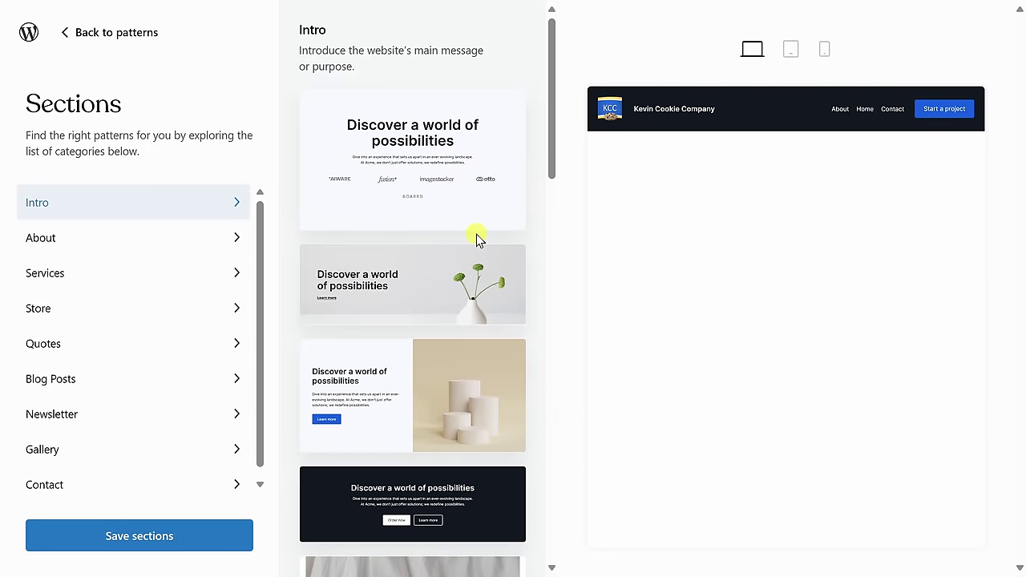
{"action": "scroll", "coordinate": [477, 239], "scroll_direction": "down", "scroll_amount": 5}
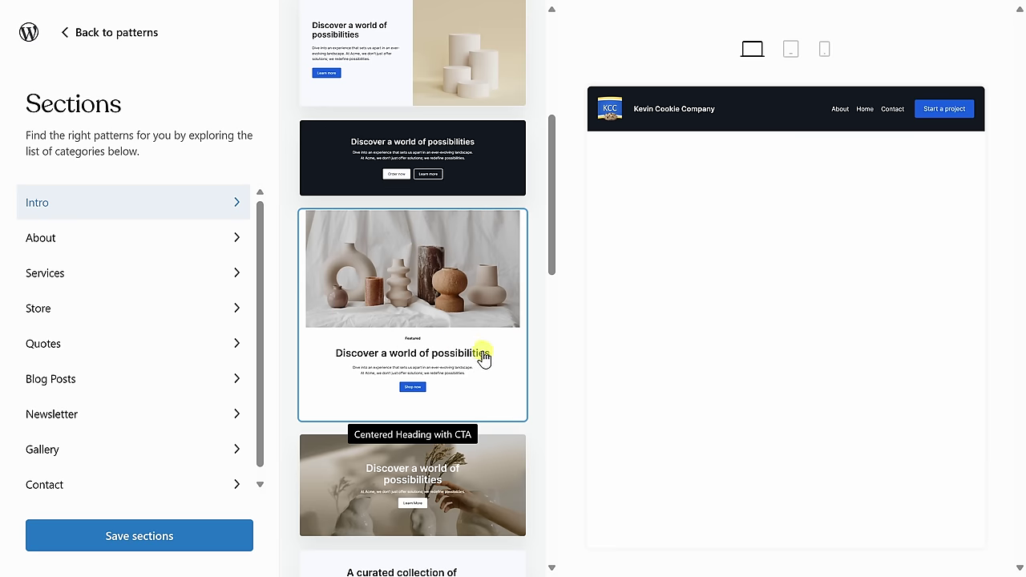
{"action": "left_click", "coordinate": [414, 397]}
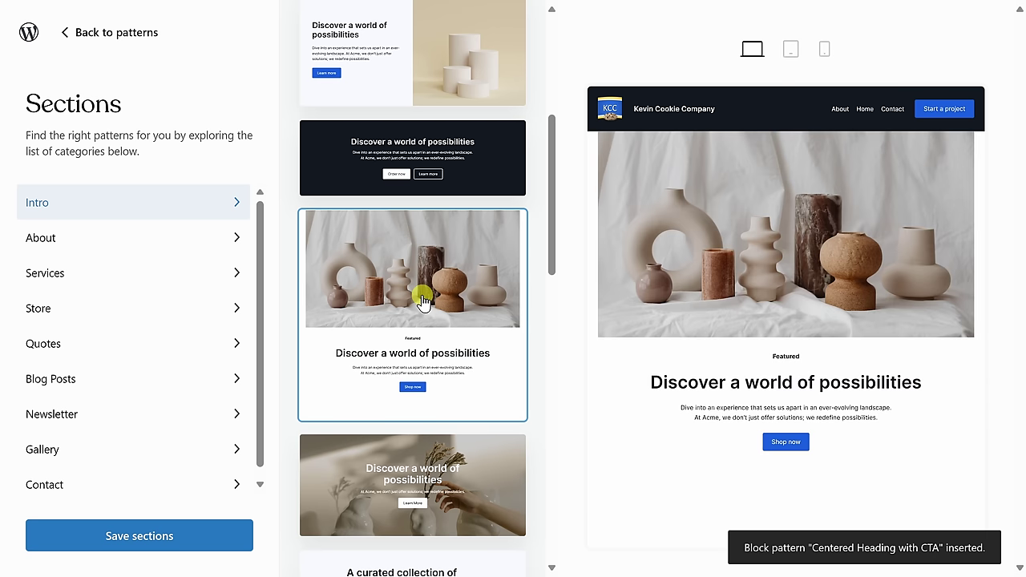
Add the Contact section pattern "Contact Info with Map" below the homepage intro.
{"action": "mouse_move", "coordinate": [806, 161]}
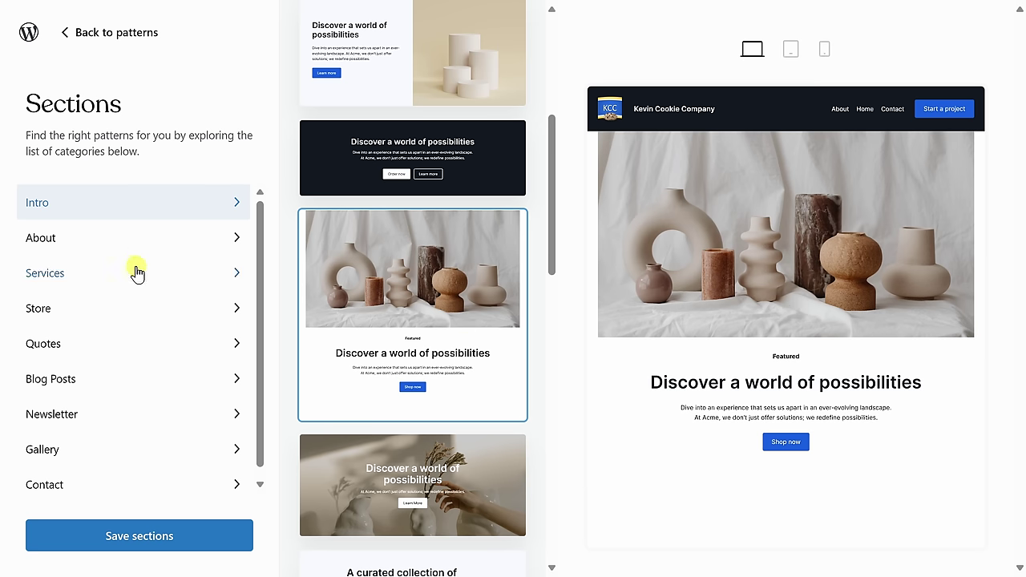
{"action": "scroll", "coordinate": [138, 324], "scroll_direction": "down", "scroll_amount": 1}
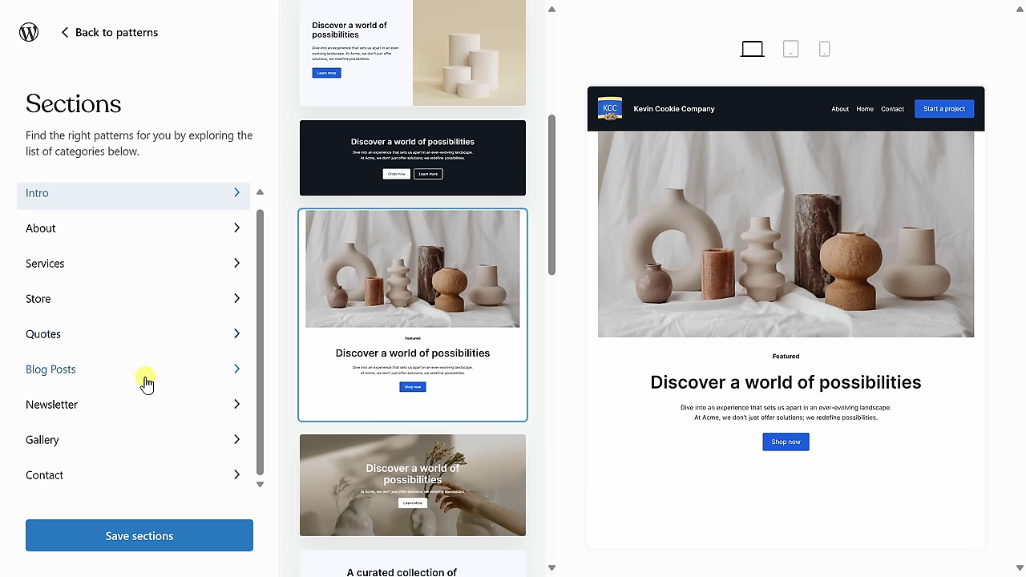
{"action": "scroll", "coordinate": [145, 357], "scroll_direction": "up", "scroll_amount": 1}
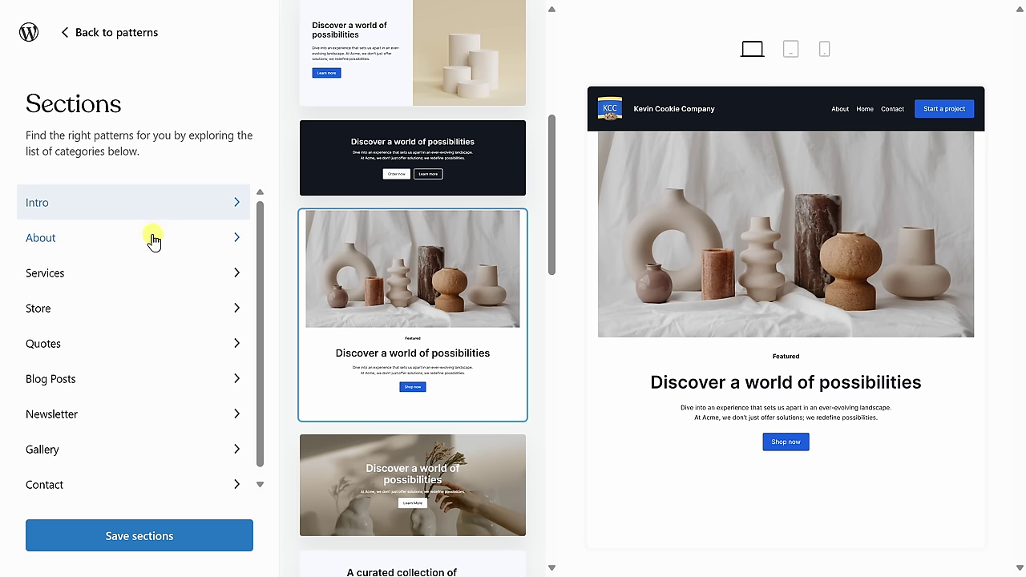
{"action": "scroll", "coordinate": [154, 240], "scroll_direction": "down", "scroll_amount": 1}
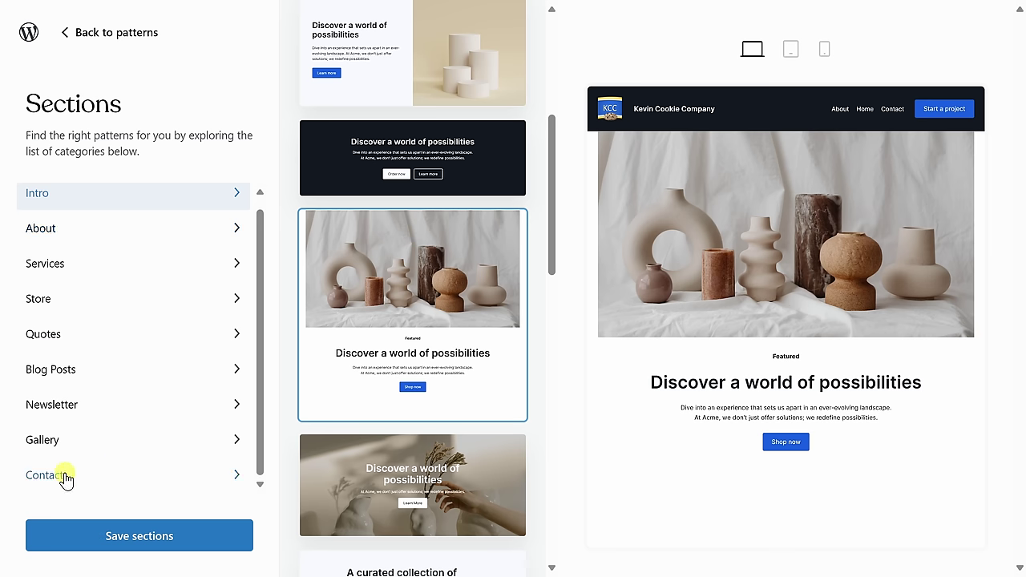
{"action": "left_click", "coordinate": [92, 477]}
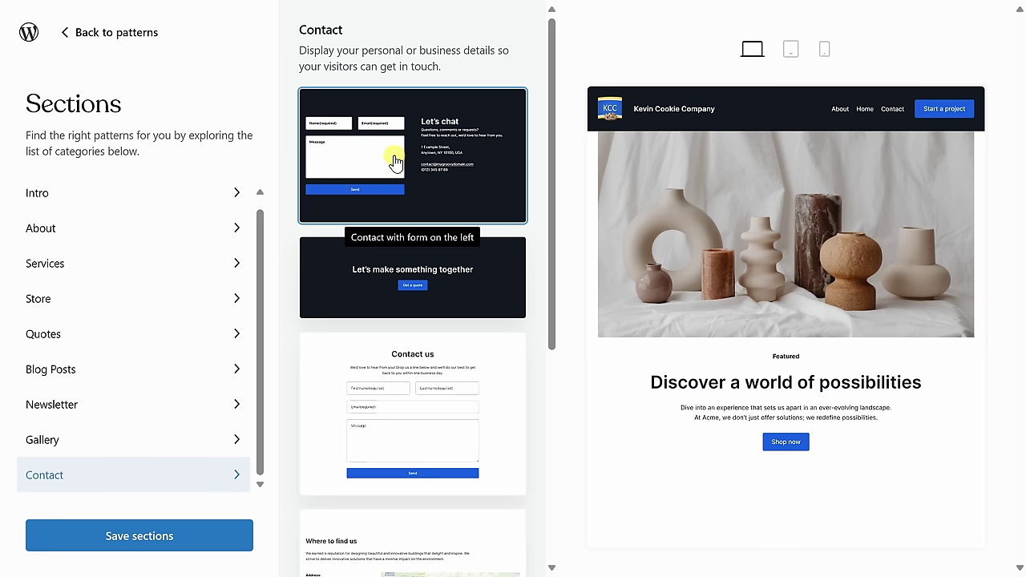
{"action": "scroll", "coordinate": [393, 160], "scroll_direction": "down", "scroll_amount": 5}
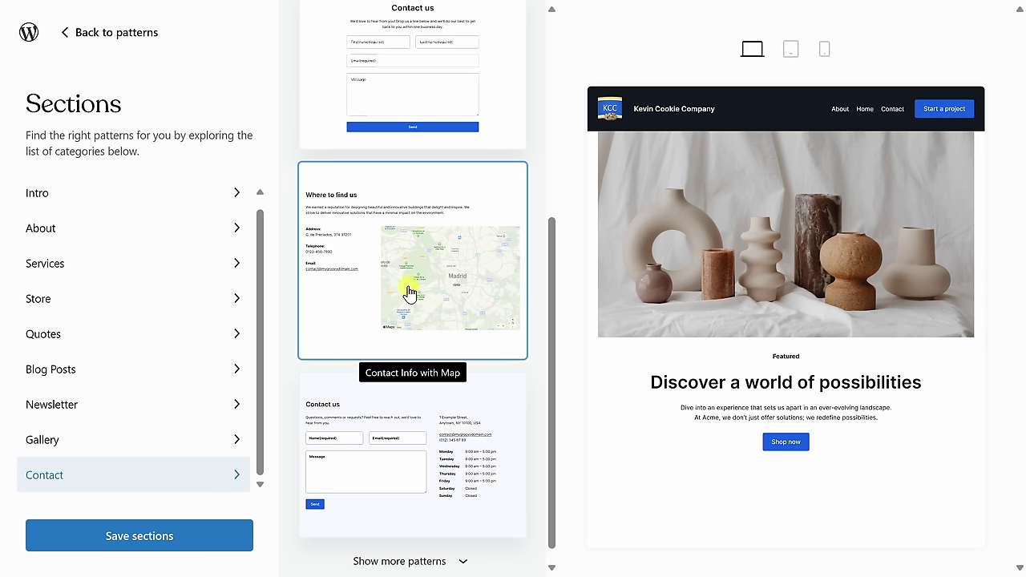
{"action": "left_click", "coordinate": [449, 195]}
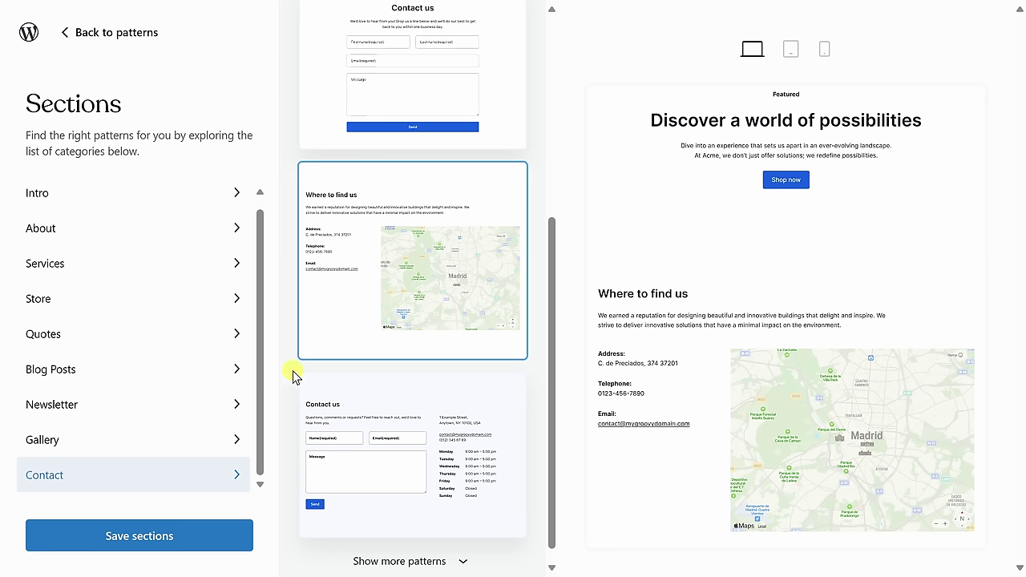
Add the dark Gallery section pattern "Two images side by side" below the contact section.
{"action": "left_click", "coordinate": [103, 452]}
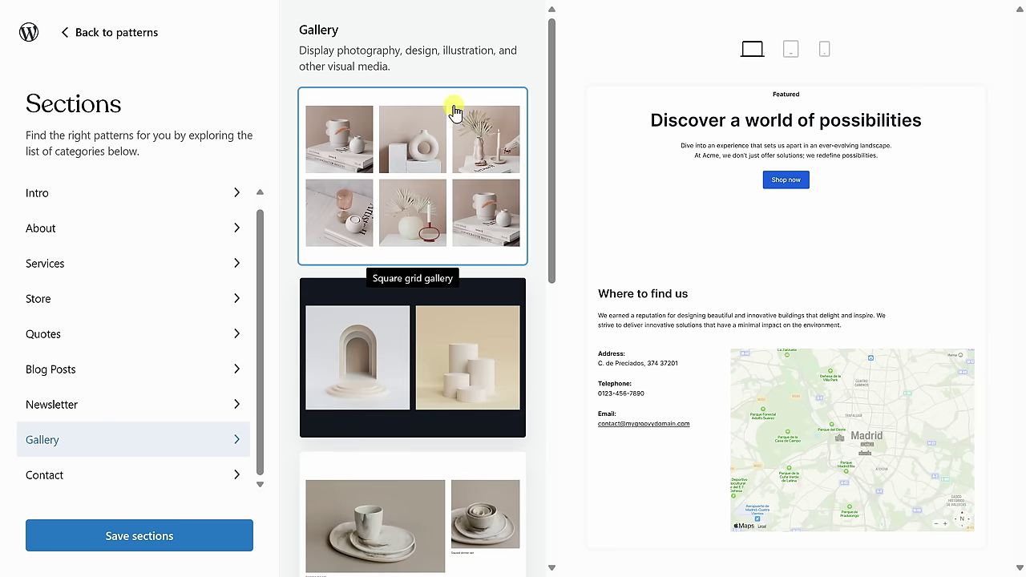
{"action": "scroll", "coordinate": [454, 110], "scroll_direction": "down", "scroll_amount": 3}
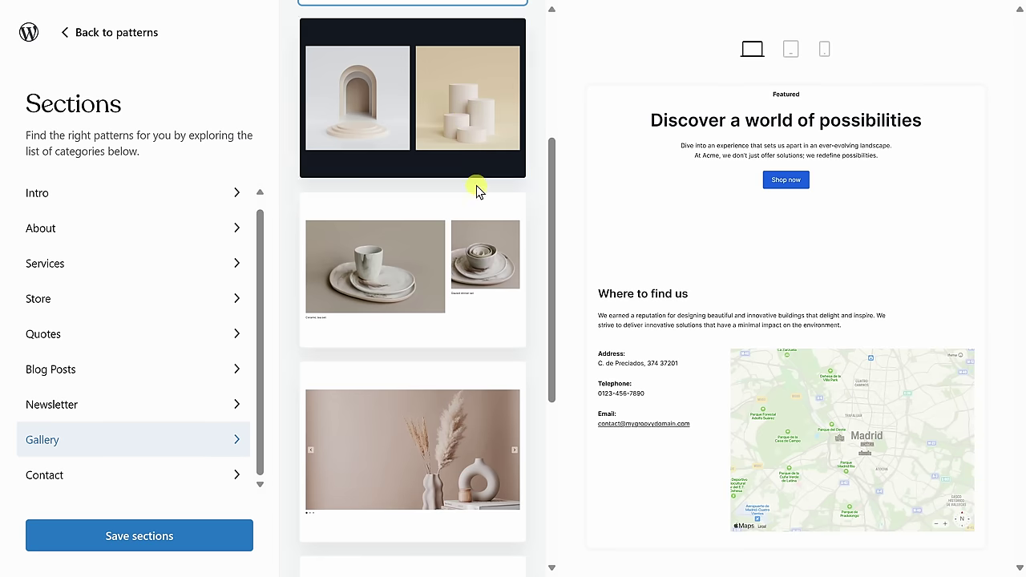
{"action": "scroll", "coordinate": [477, 191], "scroll_direction": "up", "scroll_amount": 2}
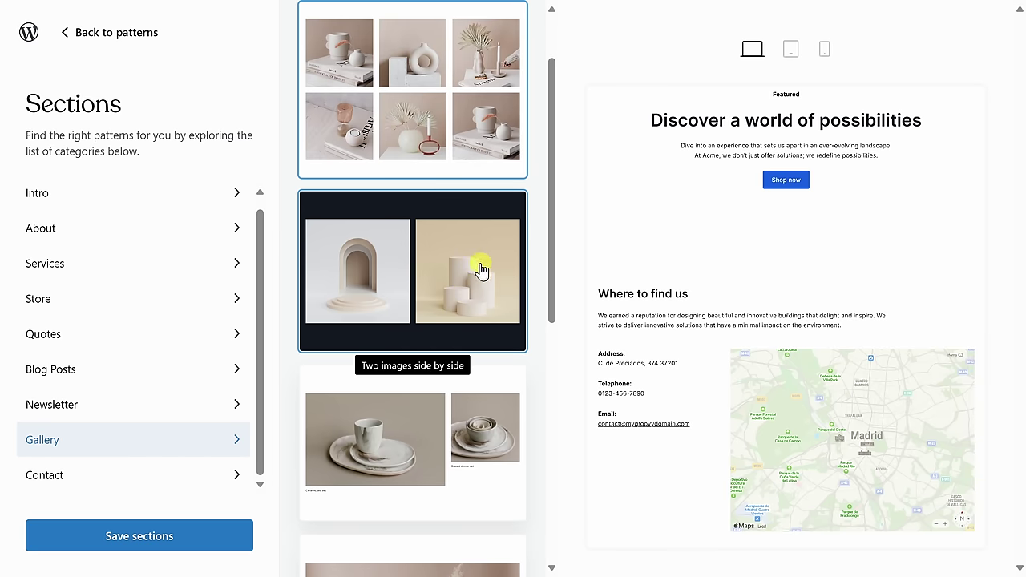
{"action": "left_click", "coordinate": [454, 265]}
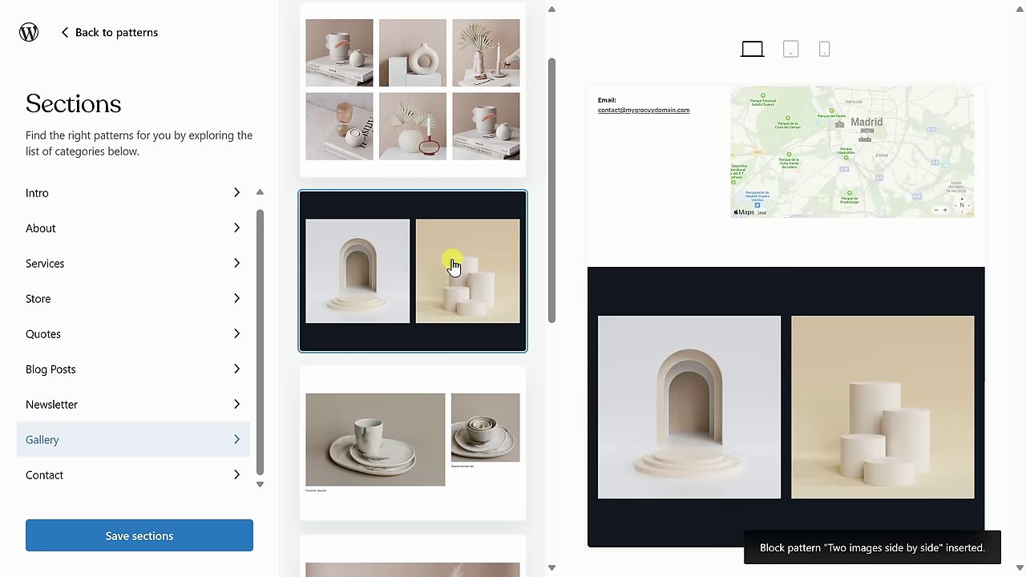
Move the gallery section up so it sits between the intro and contact sections, and review the page layout.
{"action": "scroll", "coordinate": [784, 397], "scroll_direction": "up", "scroll_amount": 2}
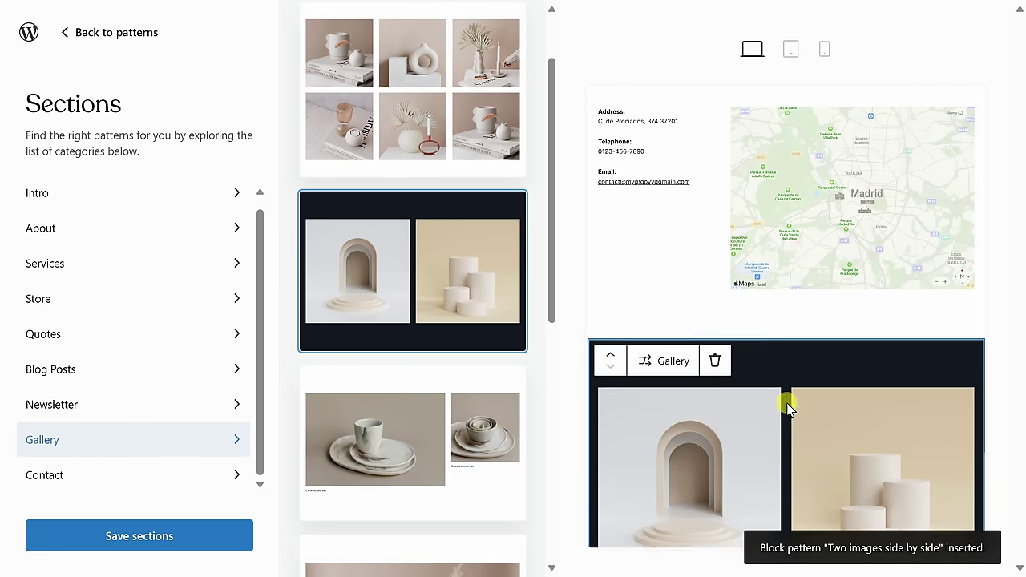
{"action": "scroll", "coordinate": [788, 407], "scroll_direction": "up", "scroll_amount": 10}
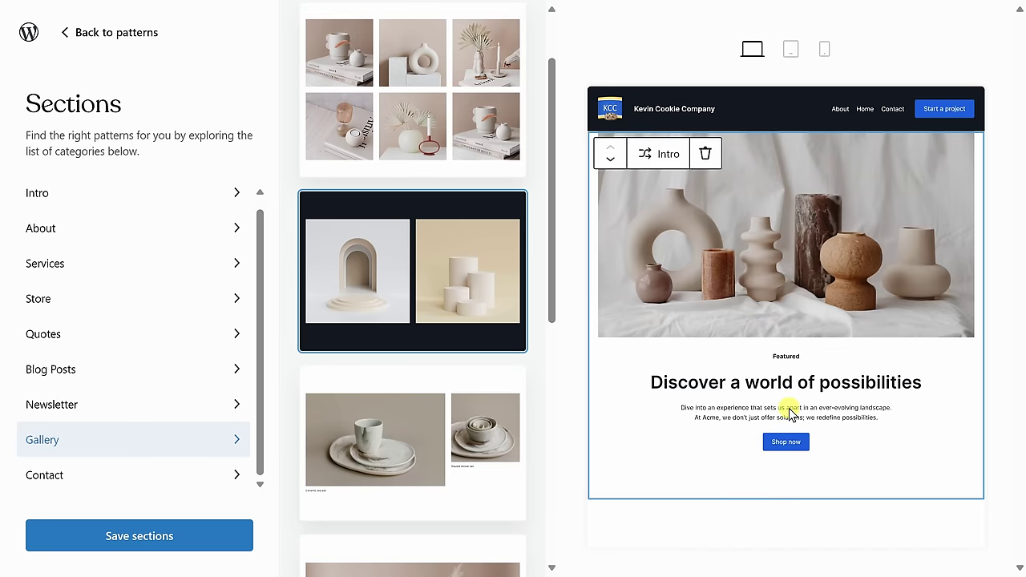
{"action": "scroll", "coordinate": [790, 411], "scroll_direction": "down", "scroll_amount": 10}
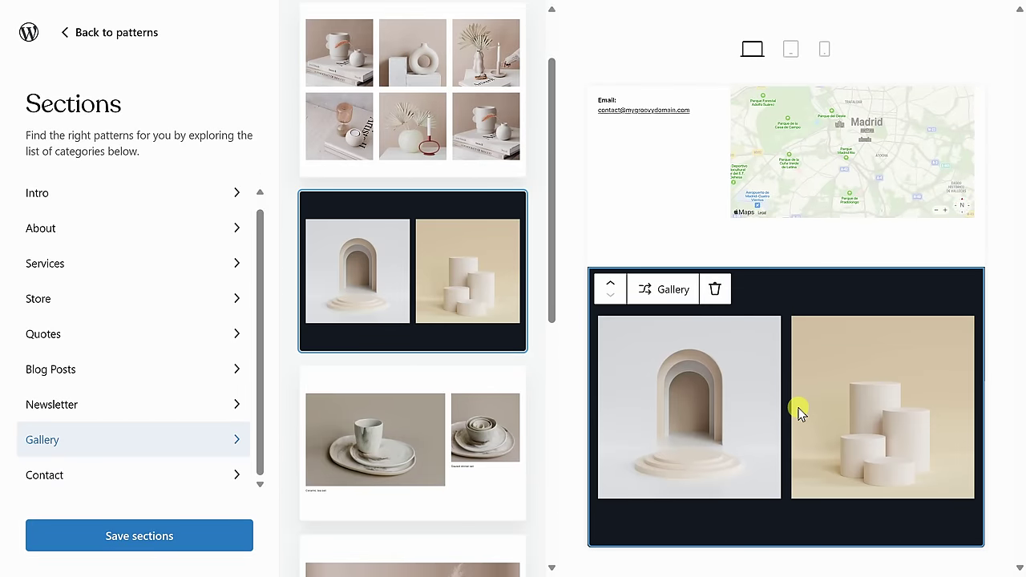
{"action": "scroll", "coordinate": [798, 411], "scroll_direction": "up", "scroll_amount": 2}
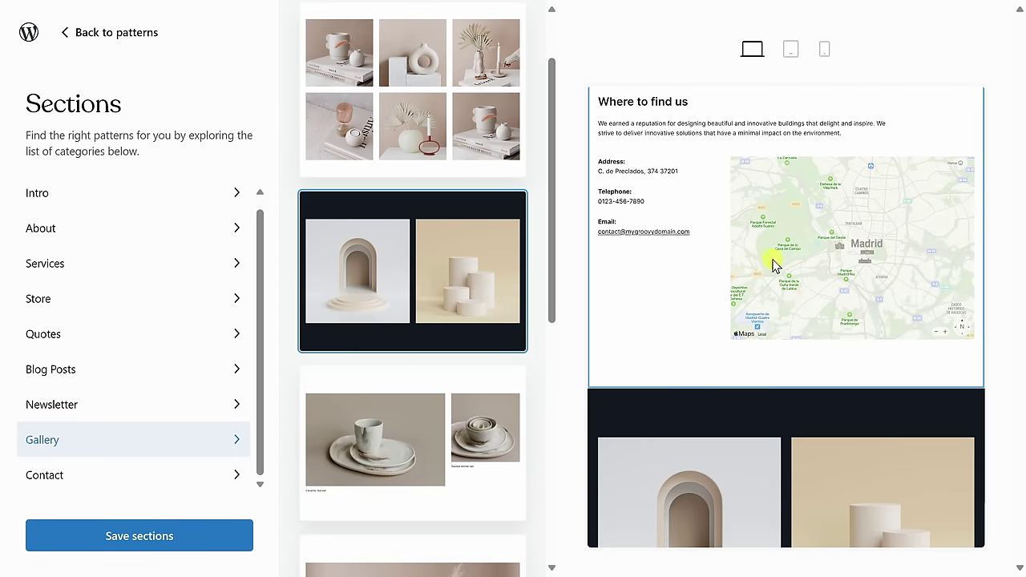
{"action": "scroll", "coordinate": [773, 259], "scroll_direction": "down", "scroll_amount": 1}
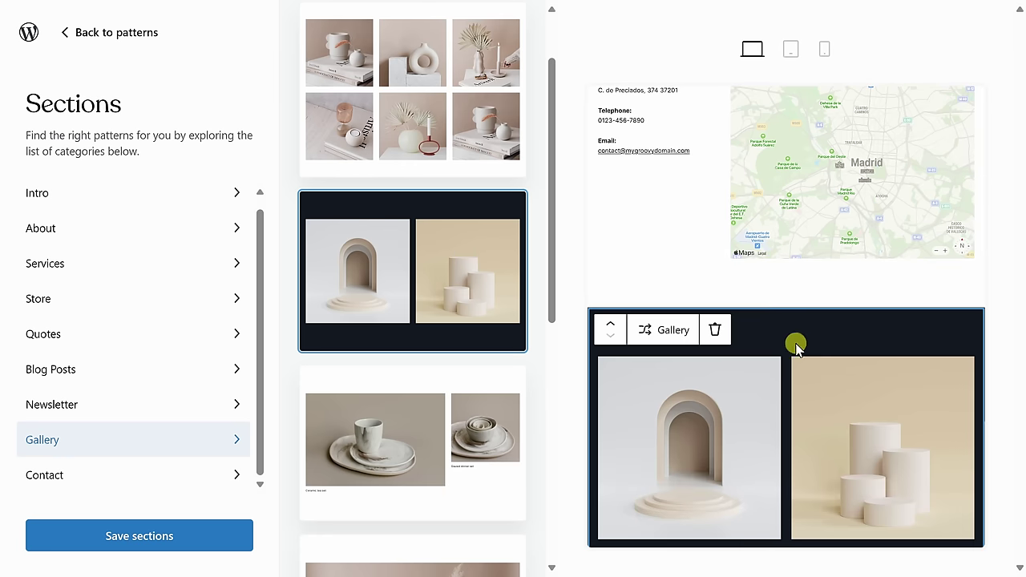
{"action": "left_click", "coordinate": [611, 325]}
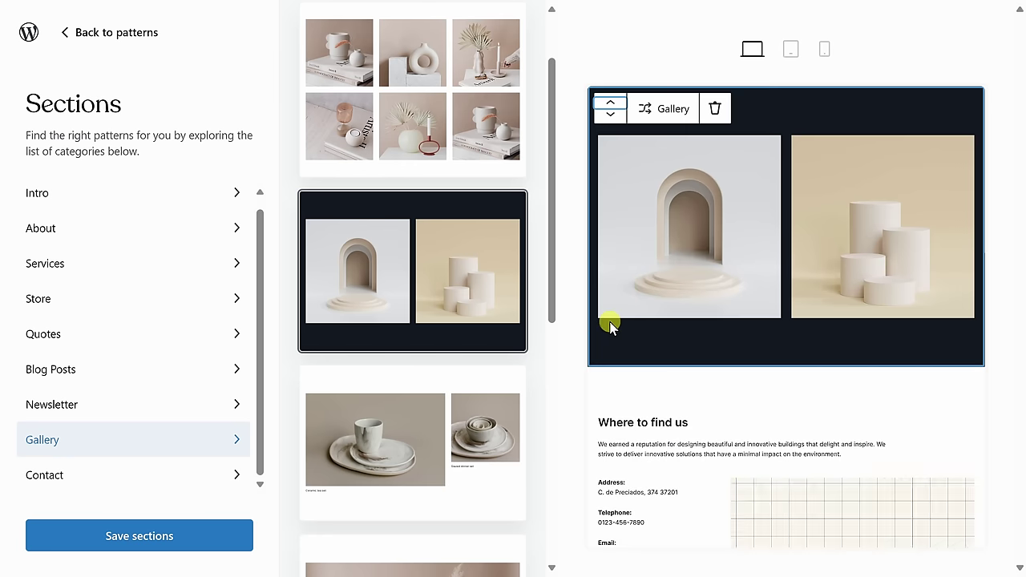
{"action": "scroll", "coordinate": [710, 231], "scroll_direction": "down", "scroll_amount": 3}
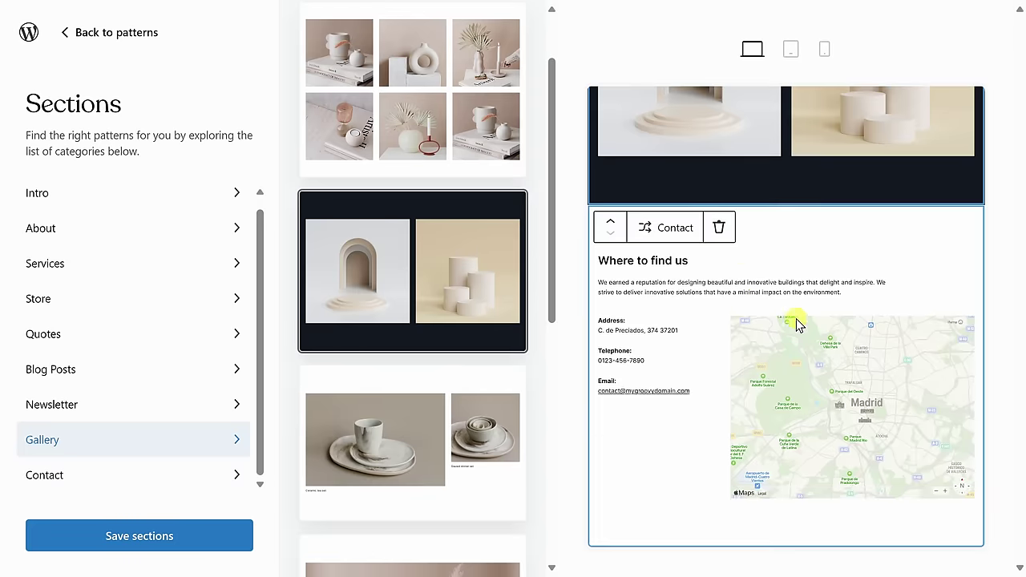
{"action": "scroll", "coordinate": [801, 337], "scroll_direction": "up", "scroll_amount": 3}
{"action": "scroll", "coordinate": [808, 359], "scroll_direction": "up", "scroll_amount": 5}
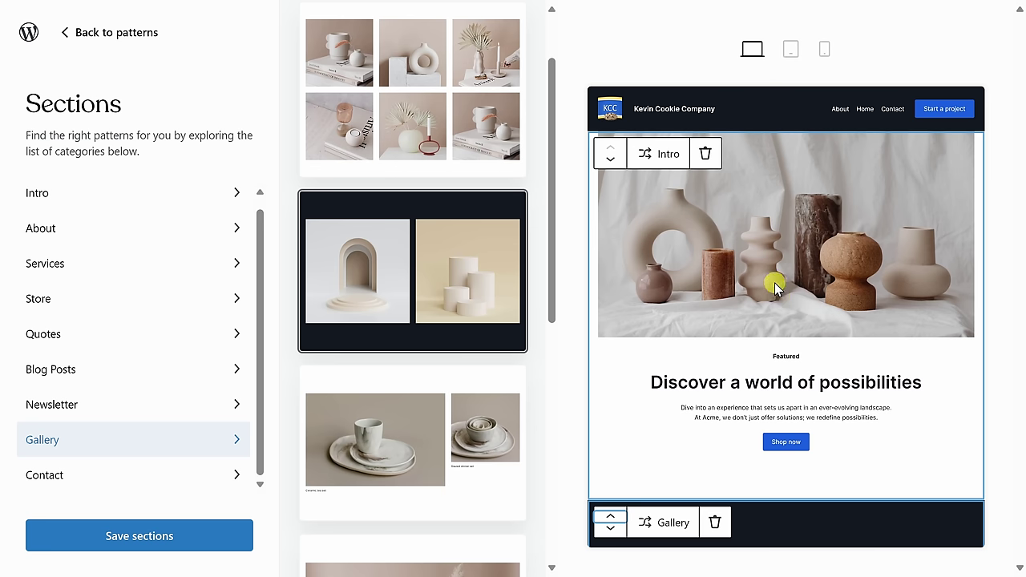
{"action": "scroll", "coordinate": [776, 287], "scroll_direction": "down", "scroll_amount": 5}
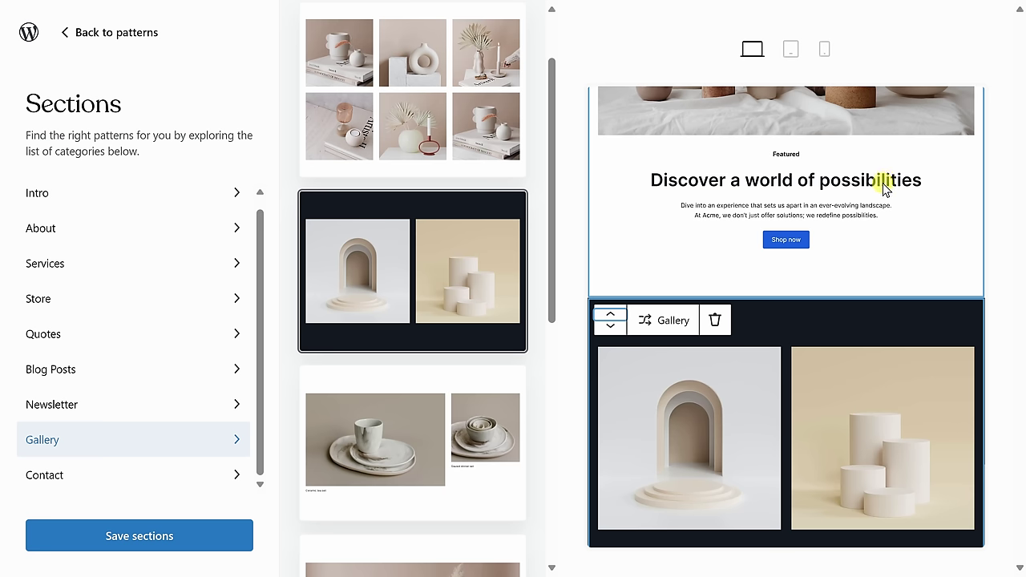
Add the dark footer pattern "Footer with Paragraph and Links" to the homepage and review the assembled page.
{"action": "left_click", "coordinate": [66, 39]}
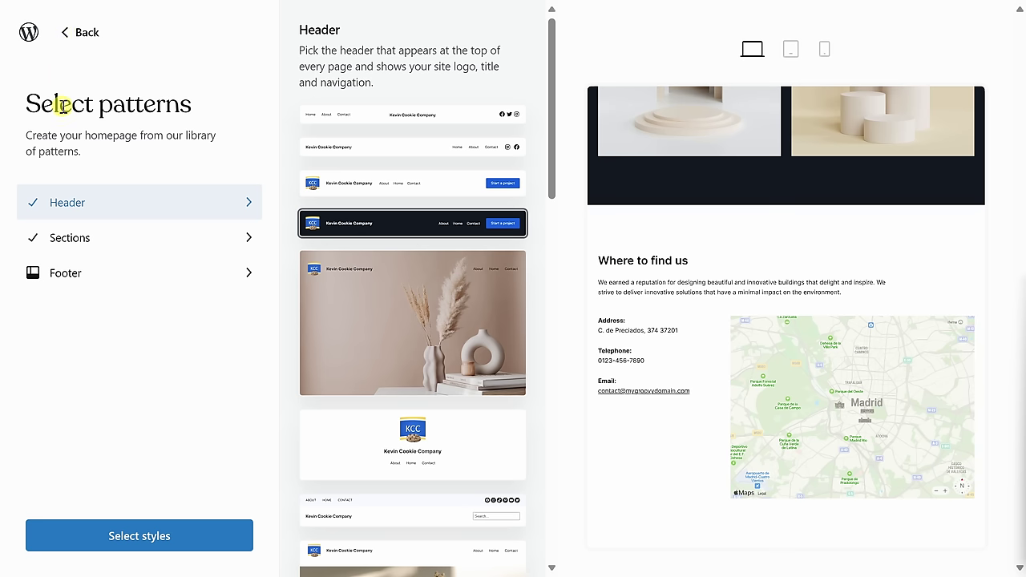
{"action": "left_click", "coordinate": [87, 275]}
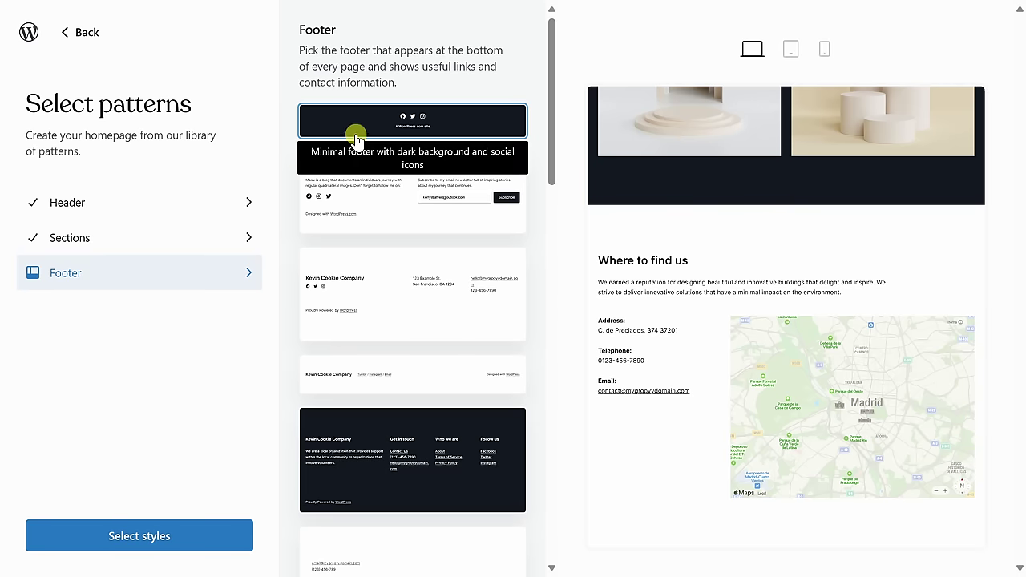
{"action": "scroll", "coordinate": [377, 132], "scroll_direction": "down", "scroll_amount": 3}
{"action": "scroll", "coordinate": [383, 144], "scroll_direction": "down", "scroll_amount": 5}
{"action": "scroll", "coordinate": [429, 333], "scroll_direction": "up", "scroll_amount": 8}
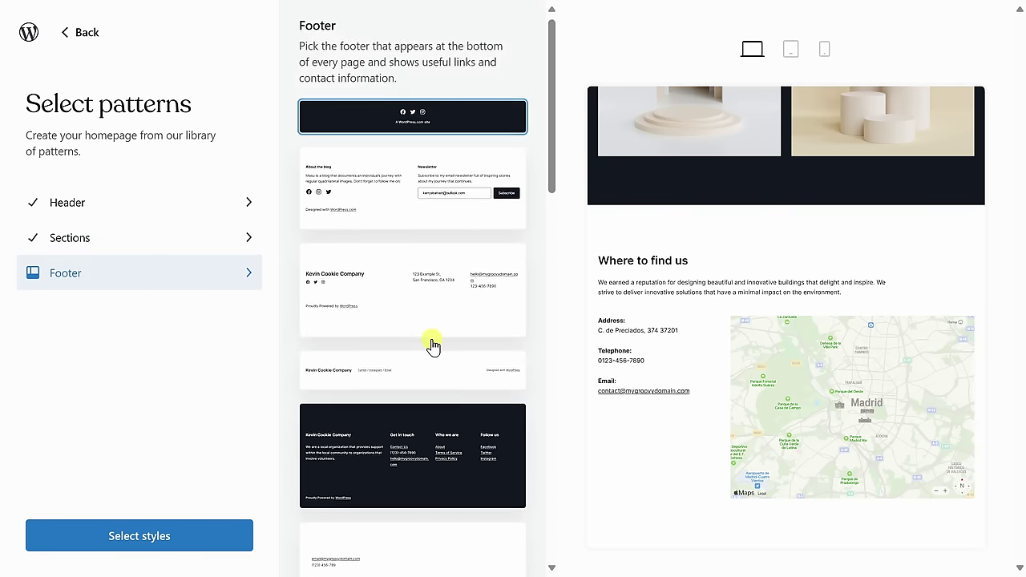
{"action": "scroll", "coordinate": [431, 339], "scroll_direction": "down", "scroll_amount": 2}
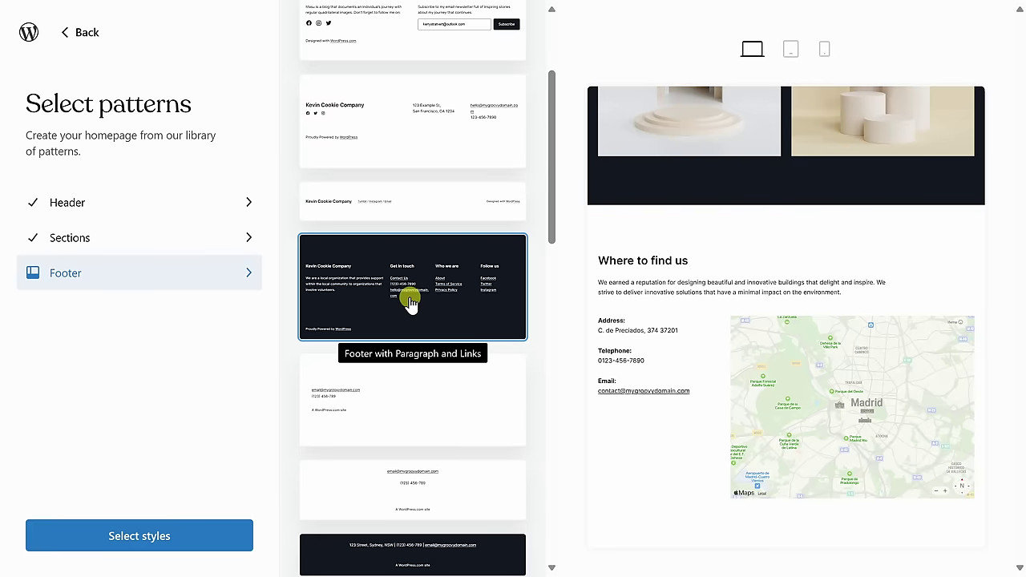
{"action": "left_click", "coordinate": [410, 301]}
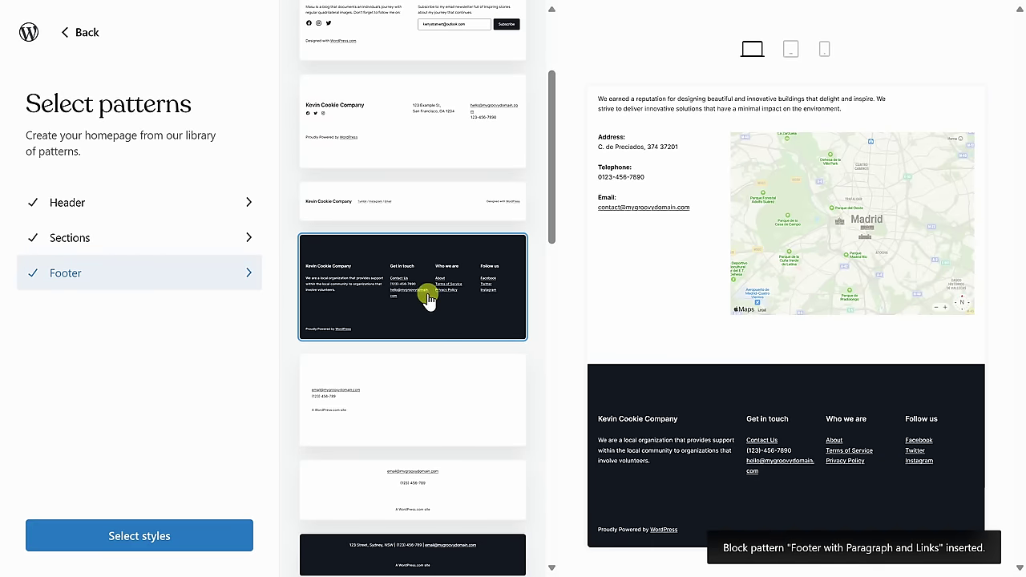
{"action": "mouse_move", "coordinate": [674, 329]}
{"action": "scroll", "coordinate": [677, 321], "scroll_direction": "up", "scroll_amount": 10}
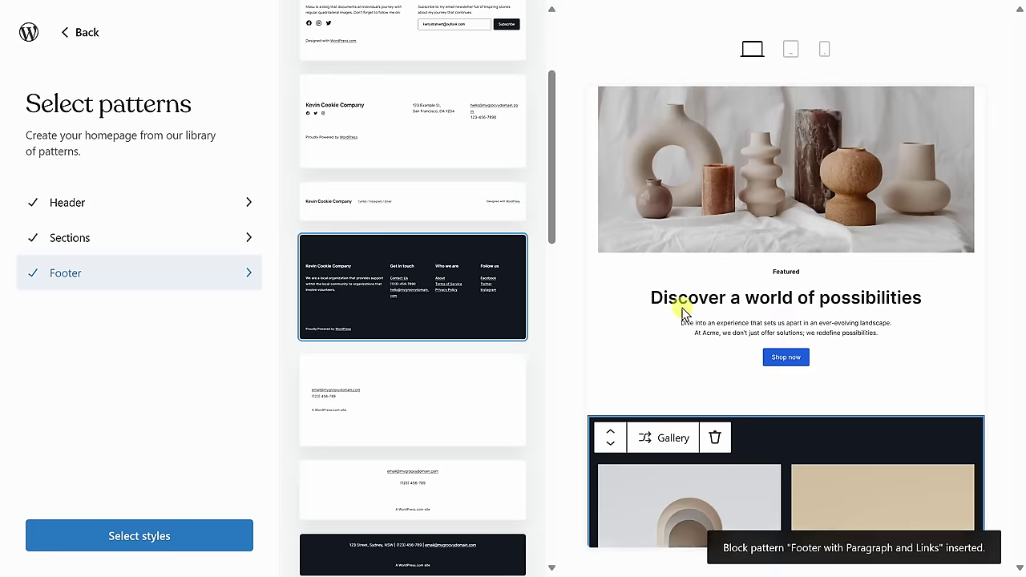
{"action": "scroll", "coordinate": [732, 192], "scroll_direction": "down", "scroll_amount": 7}
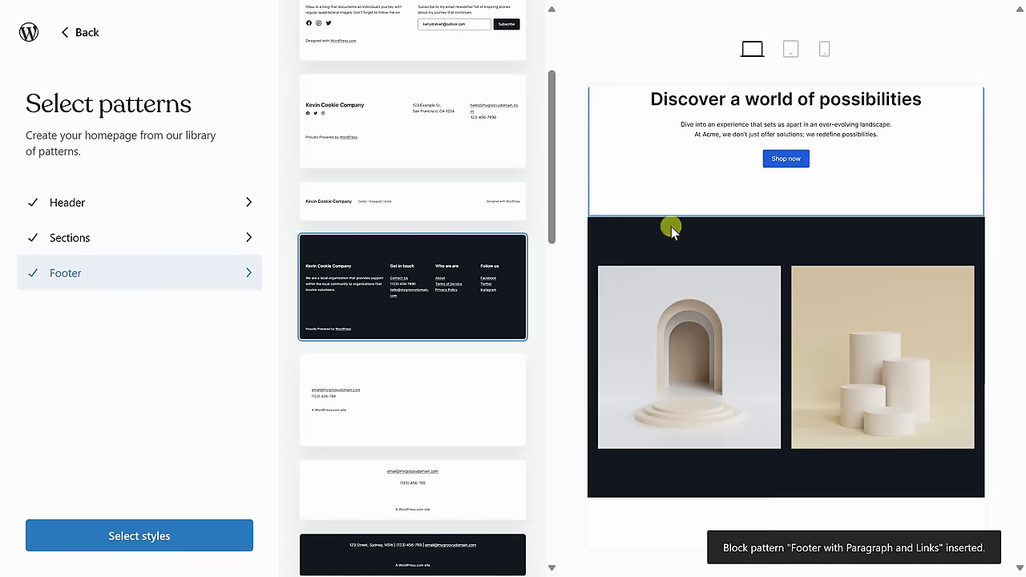
{"action": "scroll", "coordinate": [678, 526], "scroll_direction": "down", "scroll_amount": 3}
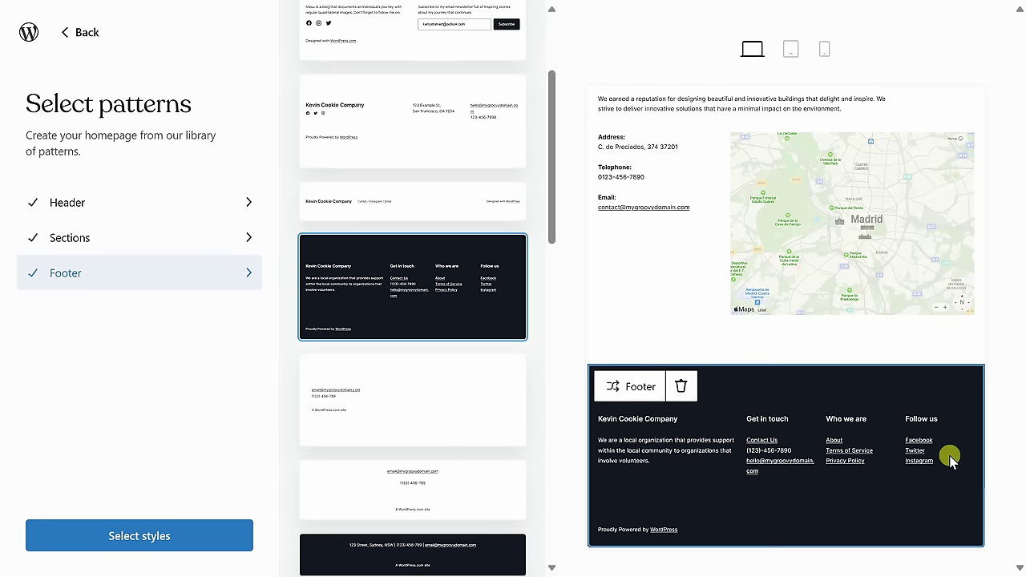
Proceed to the style selection and keep the free black-and-blue color style and the free Inter font.
{"action": "left_click", "coordinate": [139, 537]}
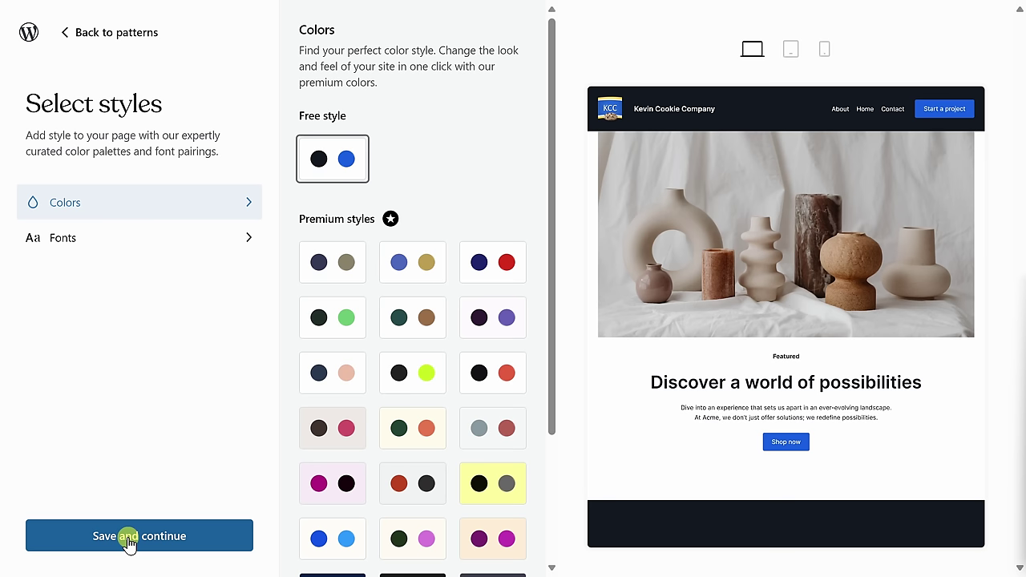
{"action": "left_click", "coordinate": [99, 231]}
{"action": "left_click", "coordinate": [108, 210]}
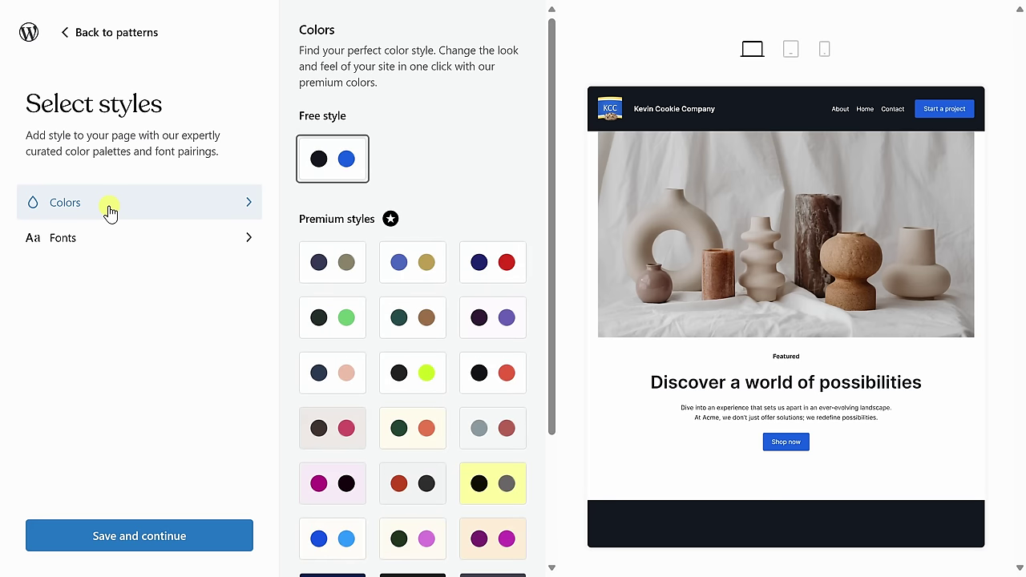
{"action": "left_click", "coordinate": [323, 165]}
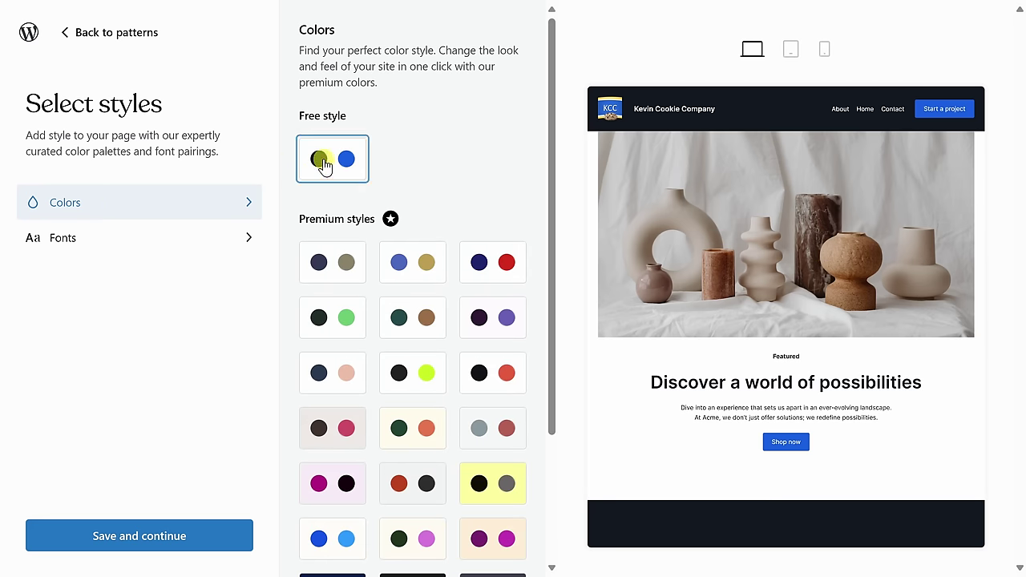
{"action": "left_click", "coordinate": [196, 239]}
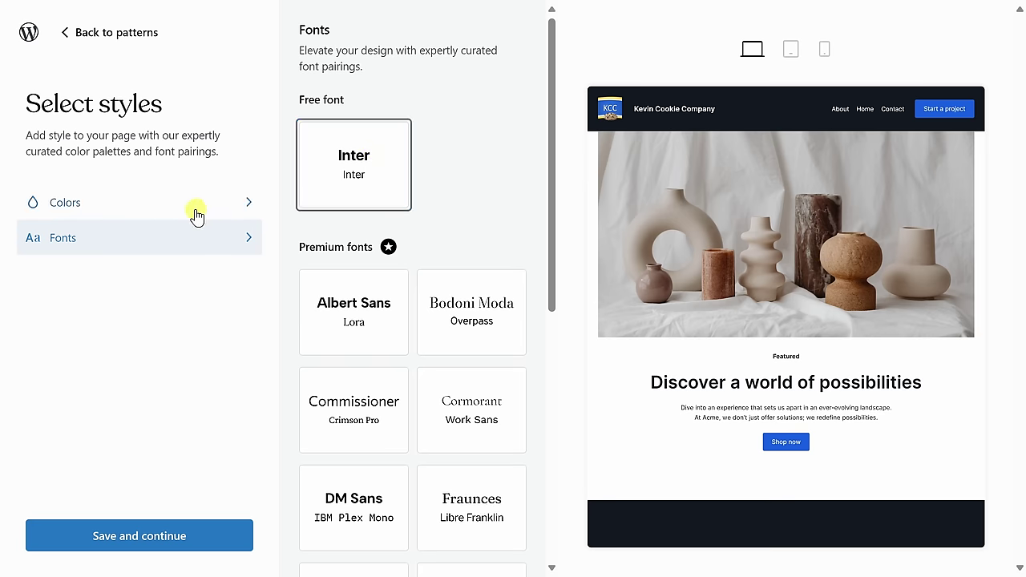
{"action": "left_click", "coordinate": [196, 214]}
{"action": "left_click", "coordinate": [337, 164]}
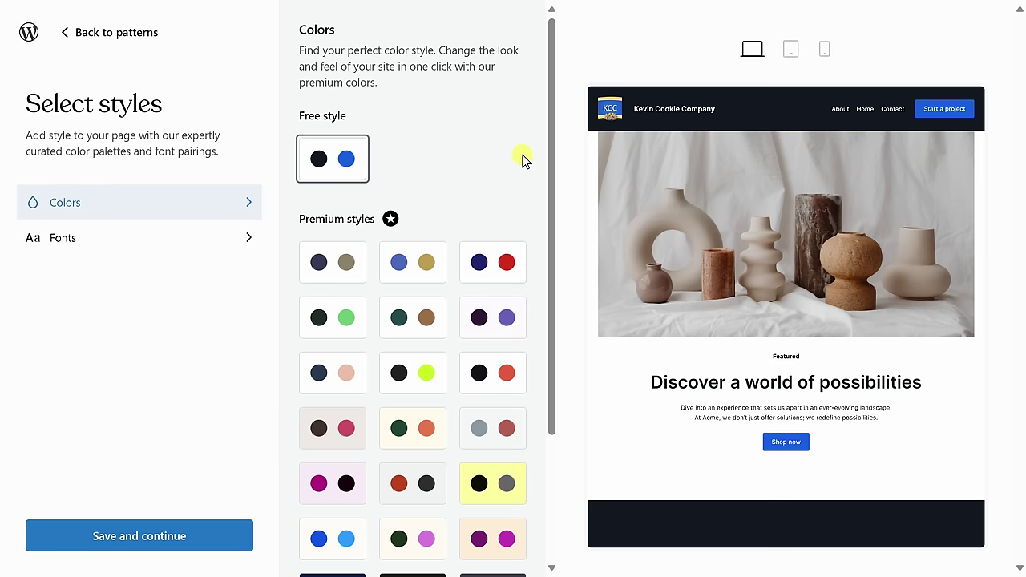
Preview the styled homepage in the desktop layout and in the tablet layout, checking the intro and gallery sections.
{"action": "mouse_move", "coordinate": [938, 175]}
{"action": "scroll", "coordinate": [947, 181], "scroll_direction": "down", "scroll_amount": 6}
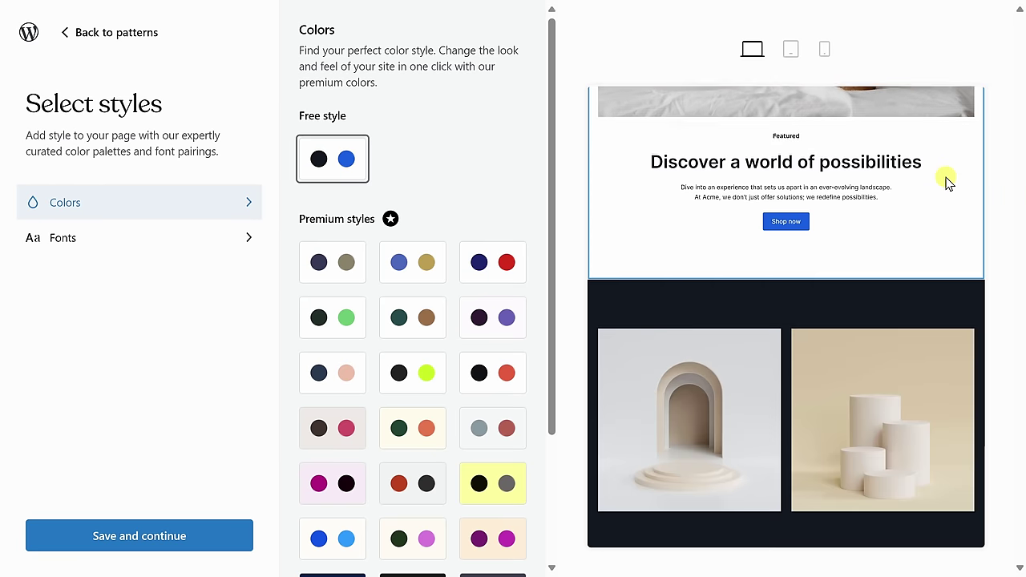
{"action": "scroll", "coordinate": [949, 184], "scroll_direction": "up", "scroll_amount": 4}
{"action": "scroll", "coordinate": [949, 186], "scroll_direction": "up", "scroll_amount": 2}
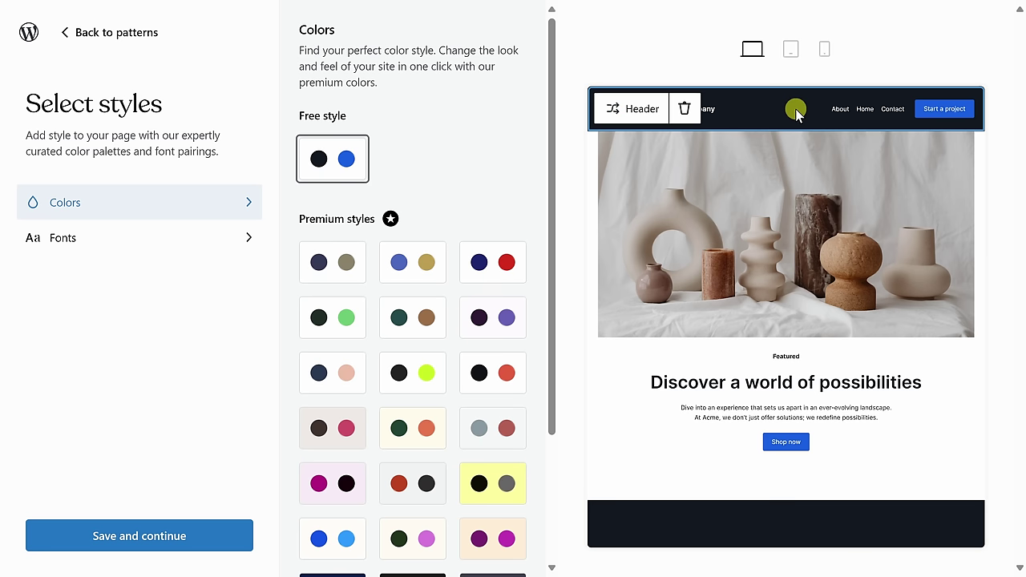
{"action": "left_click", "coordinate": [794, 49]}
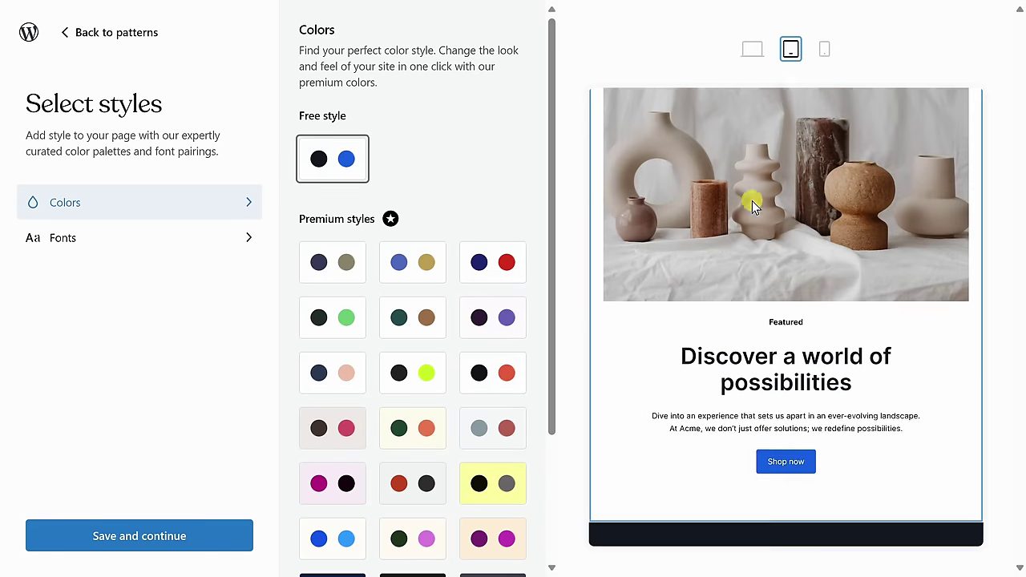
{"action": "scroll", "coordinate": [752, 201], "scroll_direction": "down", "scroll_amount": 6}
{"action": "scroll", "coordinate": [754, 200], "scroll_direction": "up", "scroll_amount": 5}
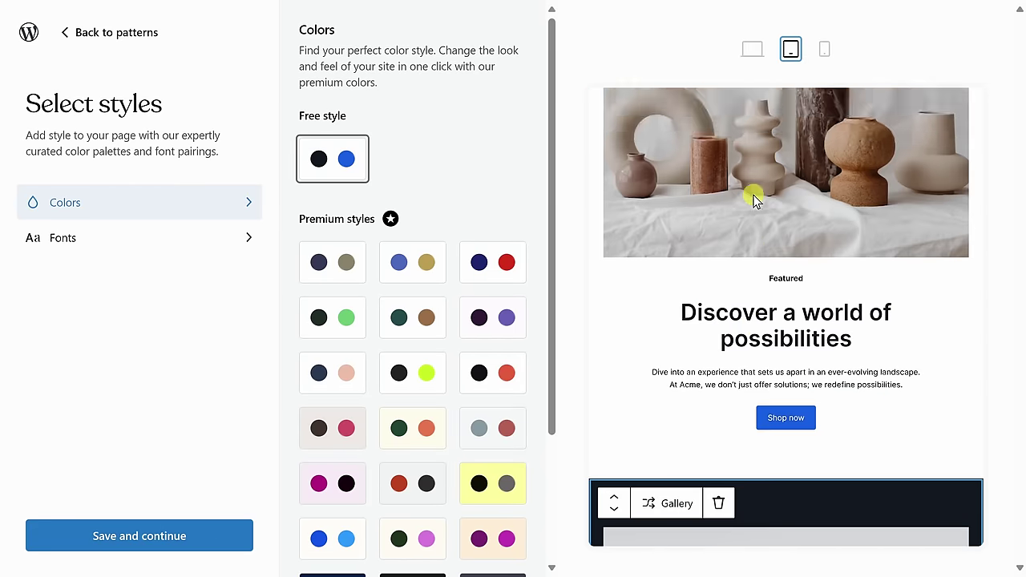
{"action": "scroll", "coordinate": [754, 200], "scroll_direction": "down", "scroll_amount": 5}
{"action": "scroll", "coordinate": [781, 276], "scroll_direction": "down", "scroll_amount": 2}
{"action": "scroll", "coordinate": [781, 277], "scroll_direction": "down", "scroll_amount": 3}
{"action": "scroll", "coordinate": [706, 348], "scroll_direction": "up", "scroll_amount": 3}
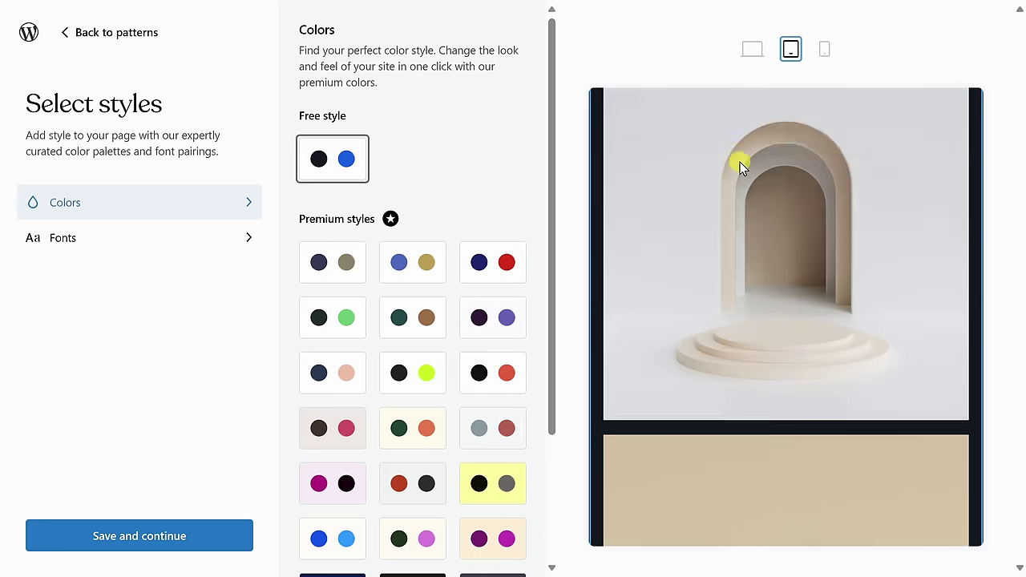
{"action": "scroll", "coordinate": [740, 165], "scroll_direction": "up", "scroll_amount": 5}
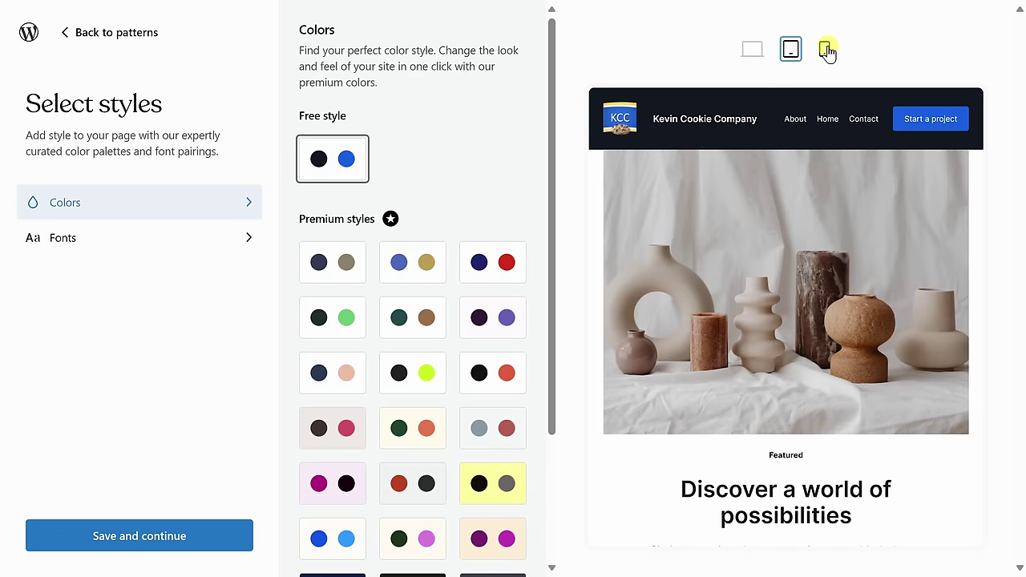
Preview the homepage in the phone layout from the header through the contact section.
{"action": "left_click", "coordinate": [827, 49]}
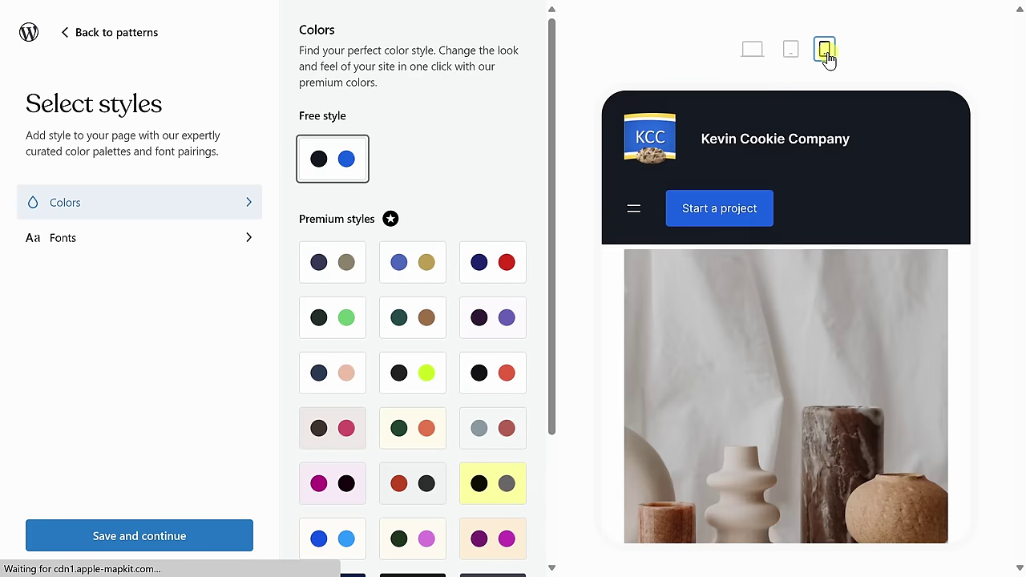
{"action": "left_click", "coordinate": [827, 50]}
{"action": "left_click", "coordinate": [826, 124]}
{"action": "scroll", "coordinate": [825, 124], "scroll_direction": "down", "scroll_amount": 10}
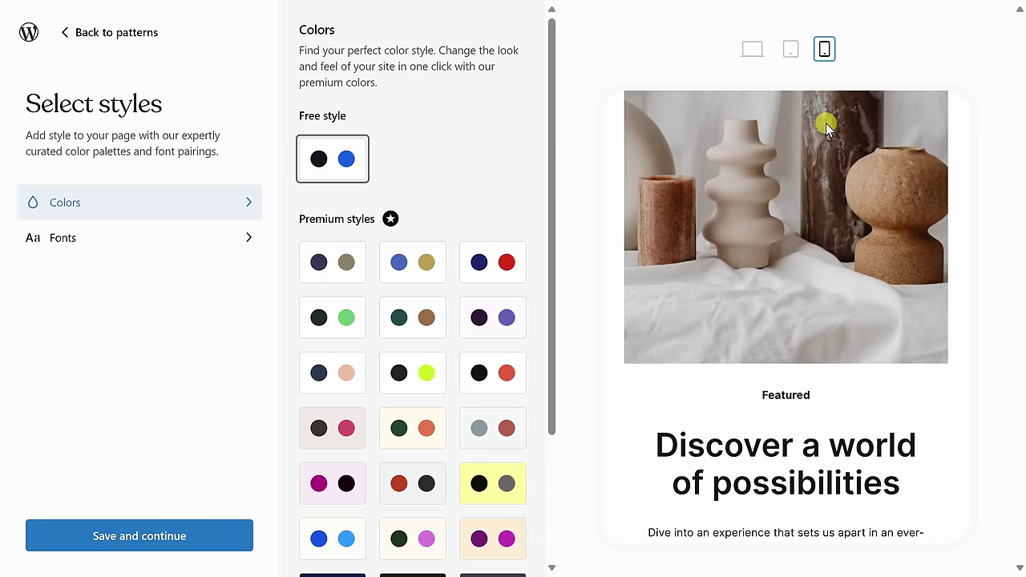
{"action": "scroll", "coordinate": [826, 124], "scroll_direction": "down", "scroll_amount": 10}
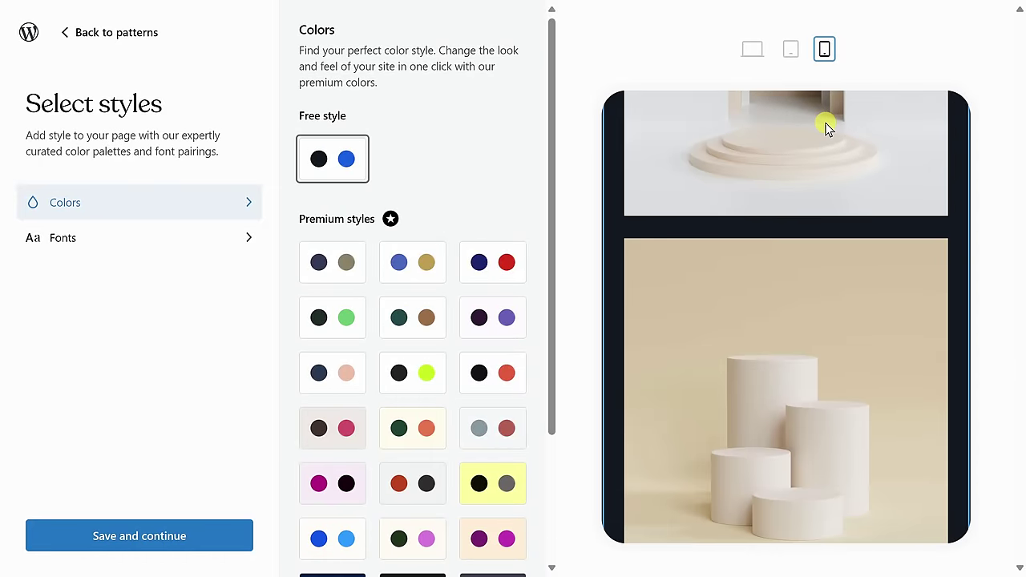
{"action": "scroll", "coordinate": [826, 125], "scroll_direction": "down", "scroll_amount": 1}
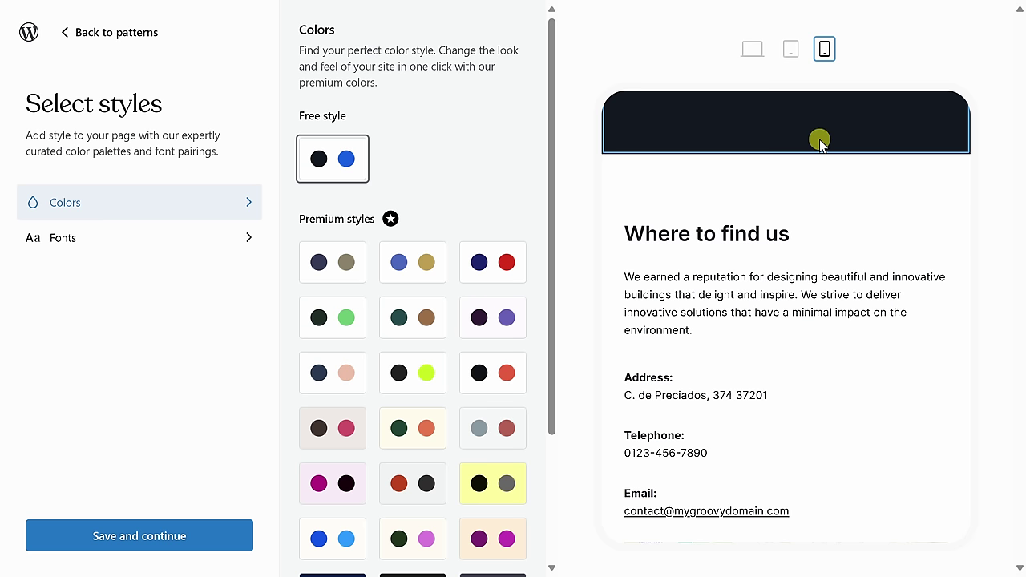
Save the styles and activate the theme, accepting that the layout will replace the existing homepage.
{"action": "left_click", "coordinate": [128, 542]}
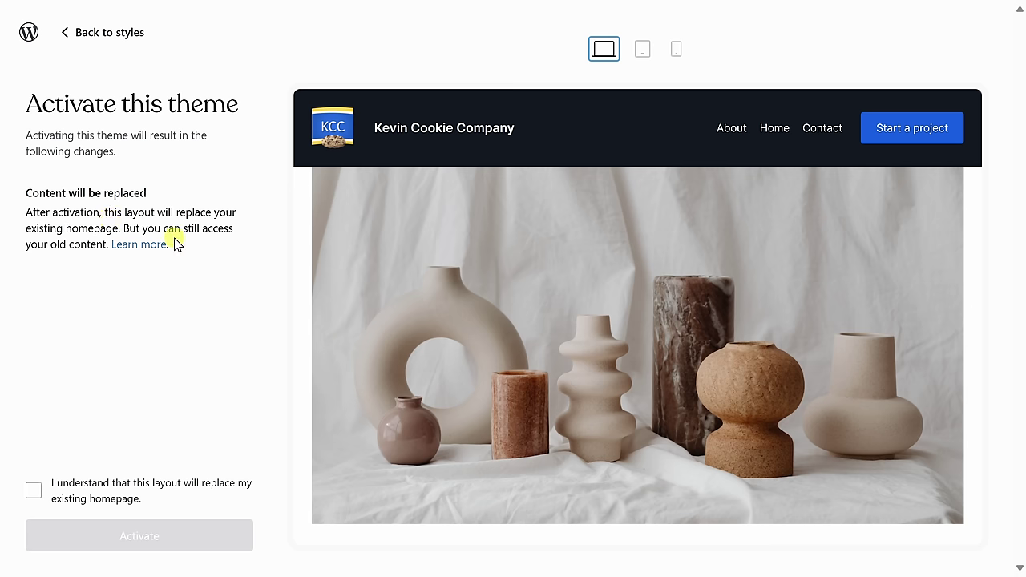
{"action": "left_click", "coordinate": [33, 491]}
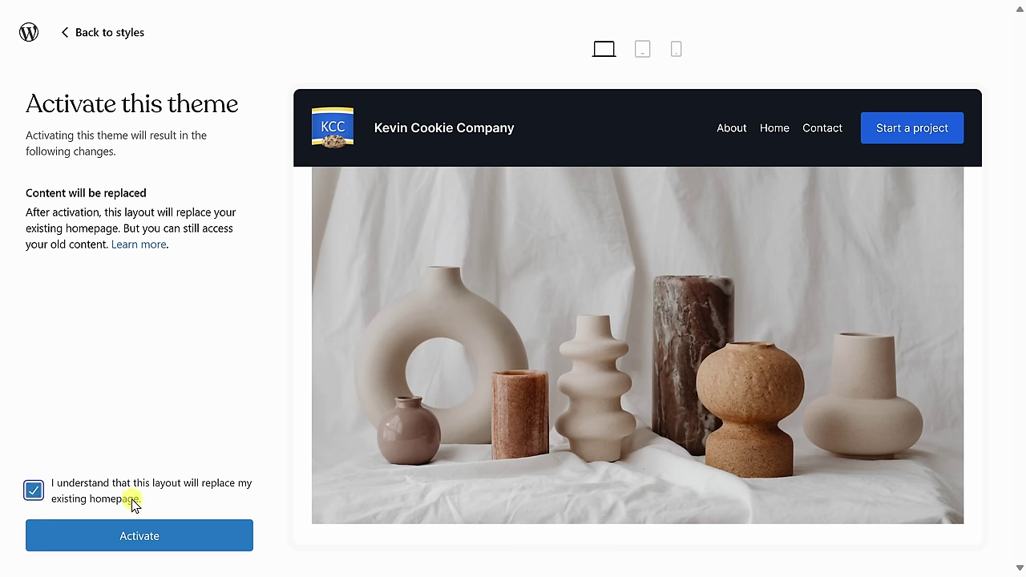
{"action": "left_click", "coordinate": [141, 539]}
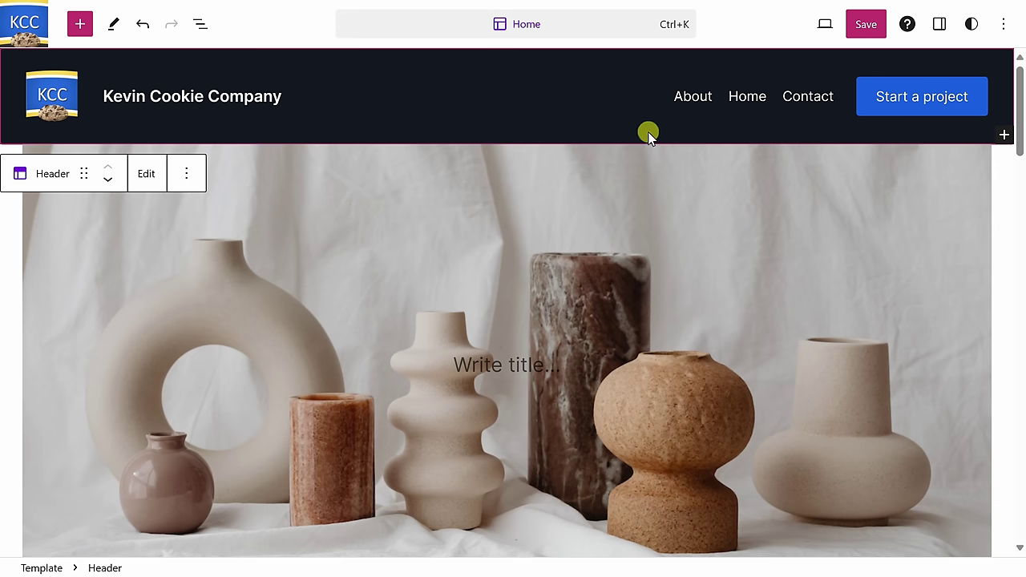
Examine the homepage in the site editor, from the header and intro through the gallery and contact sections.
{"action": "scroll", "coordinate": [710, 163], "scroll_direction": "down", "scroll_amount": 2}
{"action": "scroll", "coordinate": [710, 163], "scroll_direction": "down", "scroll_amount": 7}
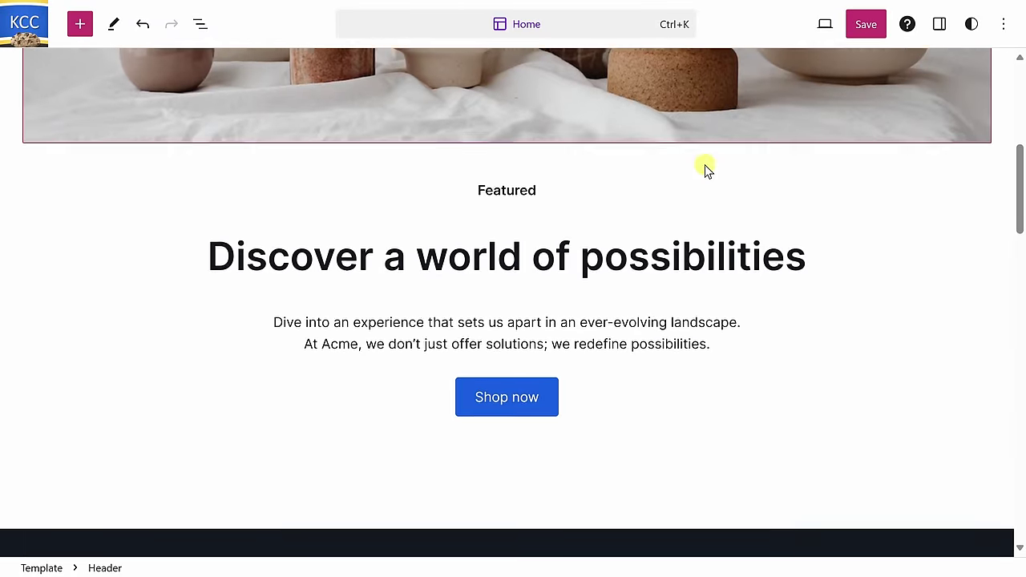
{"action": "scroll", "coordinate": [709, 241], "scroll_direction": "down", "scroll_amount": 1}
{"action": "scroll", "coordinate": [714, 327], "scroll_direction": "up", "scroll_amount": 5}
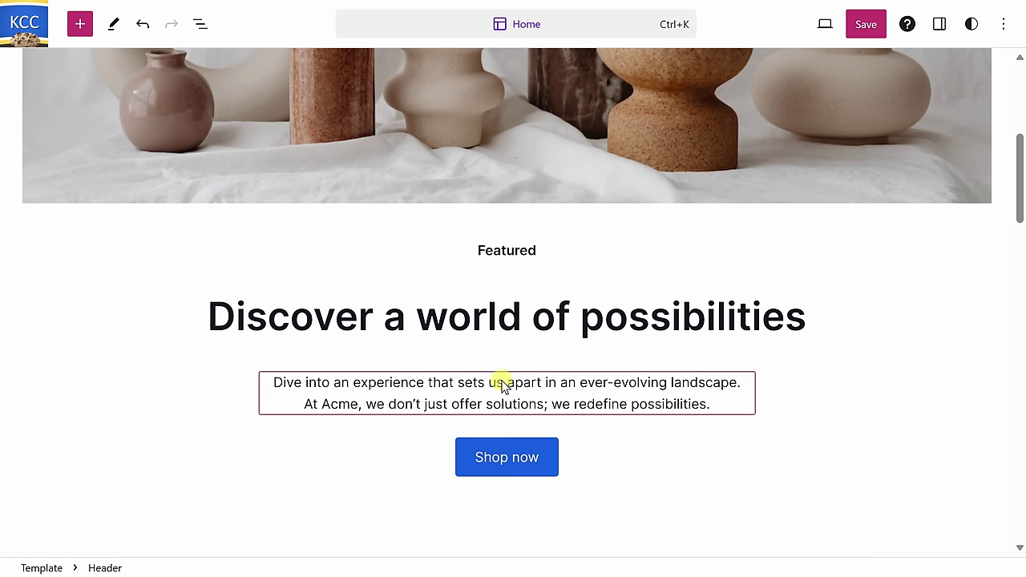
{"action": "scroll", "coordinate": [498, 383], "scroll_direction": "down", "scroll_amount": 1}
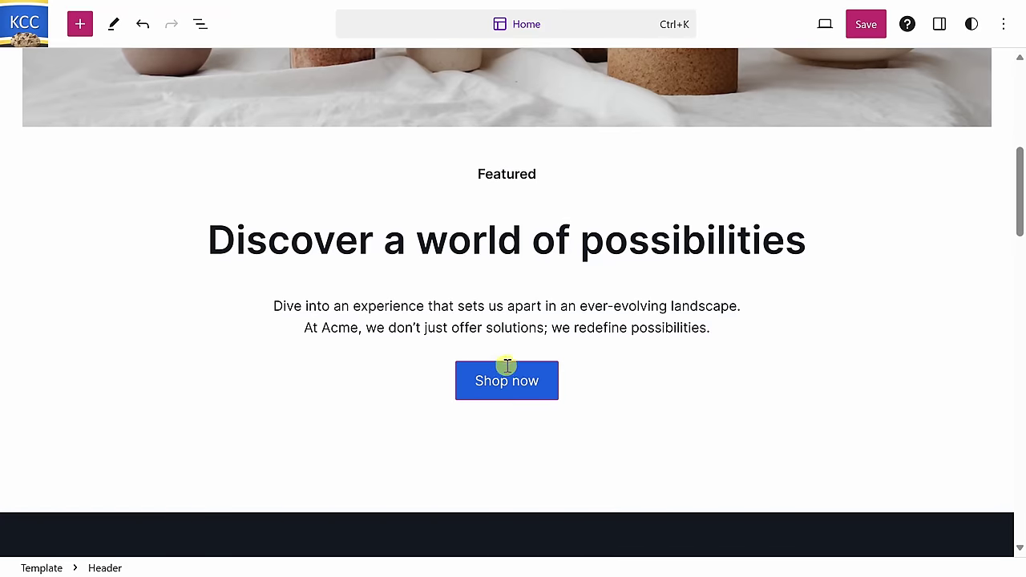
{"action": "scroll", "coordinate": [513, 365], "scroll_direction": "up", "scroll_amount": 6}
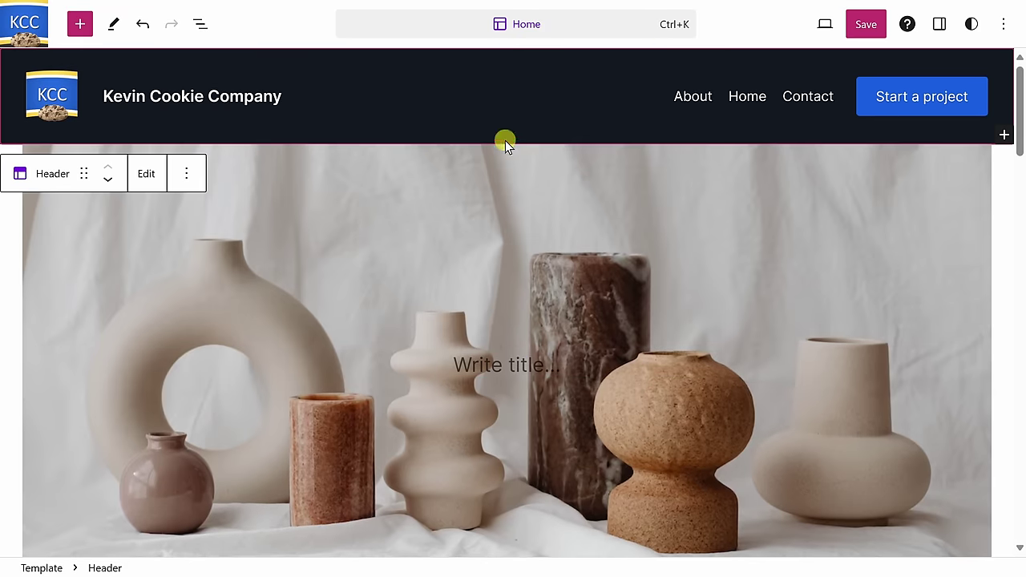
{"action": "scroll", "coordinate": [641, 163], "scroll_direction": "down", "scroll_amount": 5}
{"action": "scroll", "coordinate": [641, 165], "scroll_direction": "down", "scroll_amount": 10}
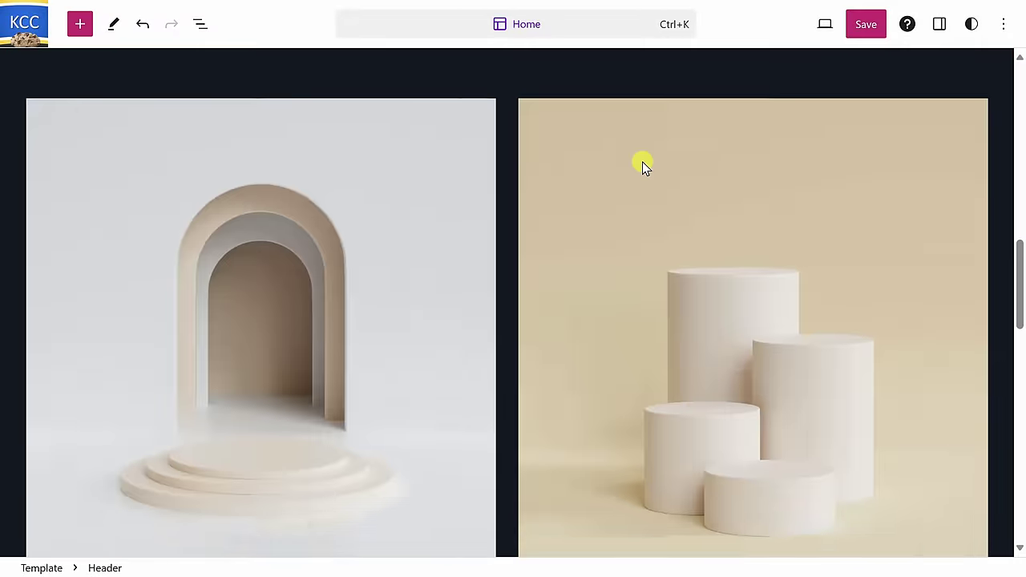
{"action": "scroll", "coordinate": [641, 172], "scroll_direction": "down", "scroll_amount": 3}
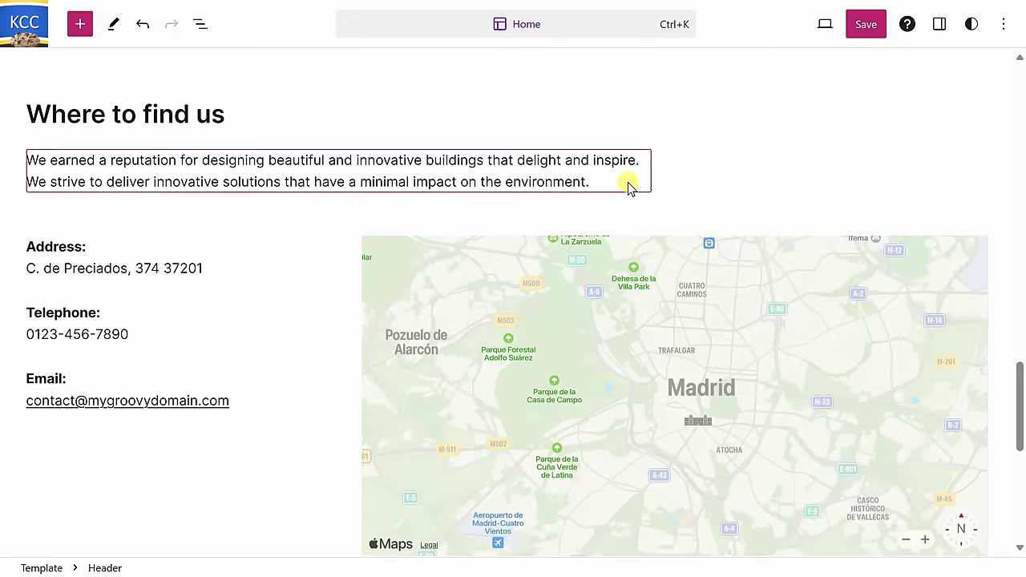
{"action": "scroll", "coordinate": [633, 188], "scroll_direction": "up", "scroll_amount": 18}
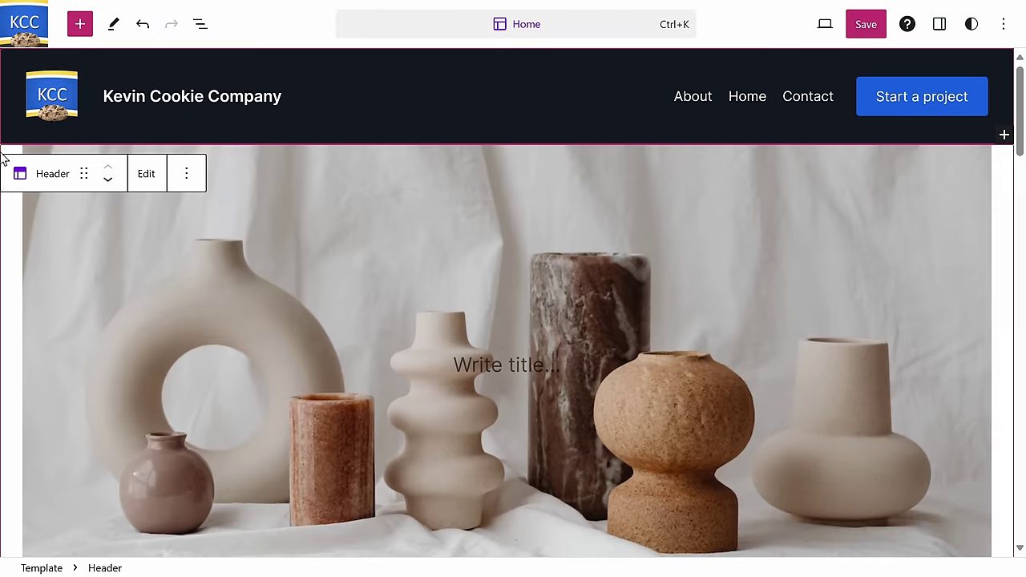
Select the site logo and site title in the header and the cover image below to examine their block types.
{"action": "left_click", "coordinate": [55, 95]}
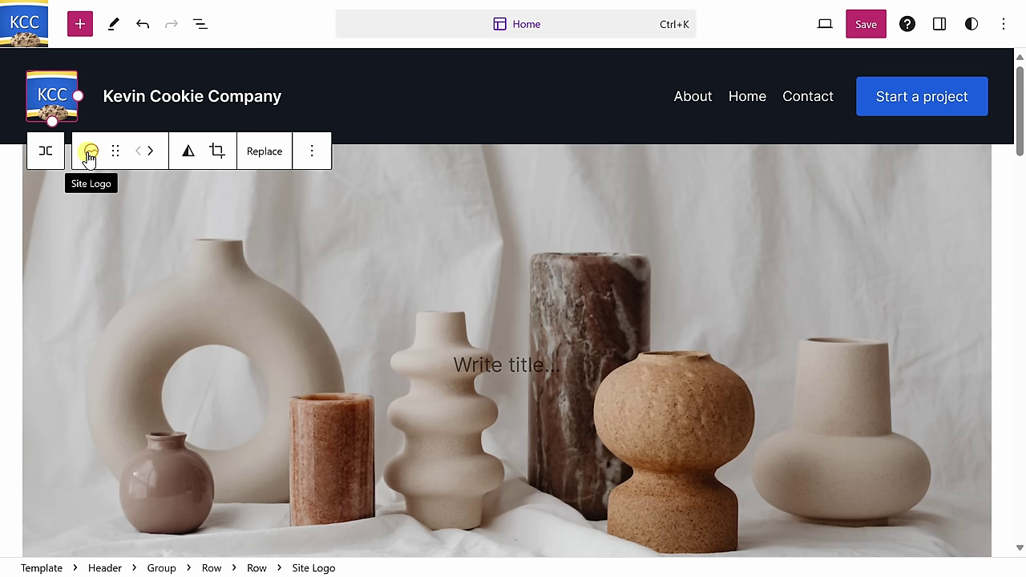
{"action": "left_click", "coordinate": [133, 95]}
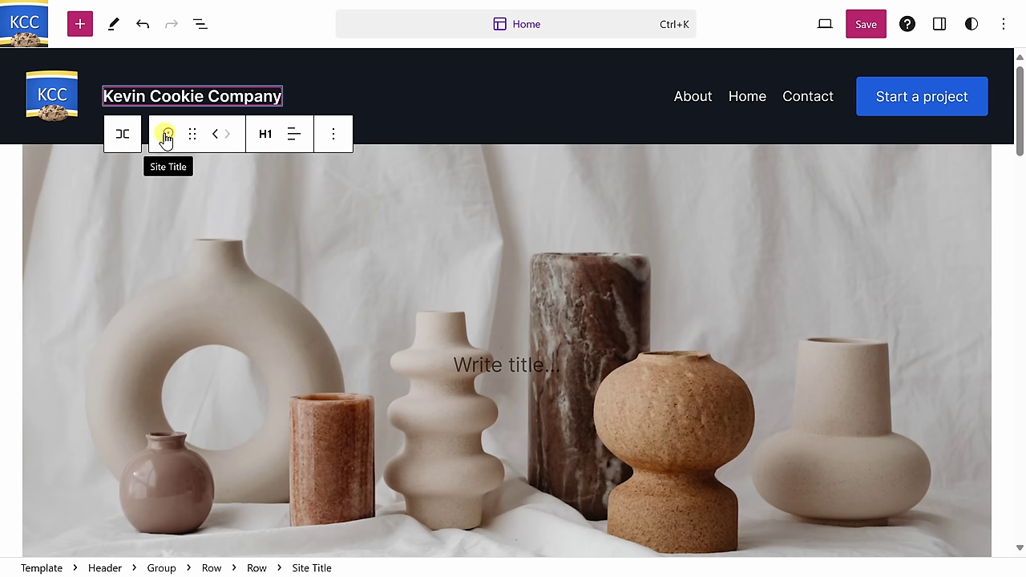
{"action": "left_click", "coordinate": [372, 218]}
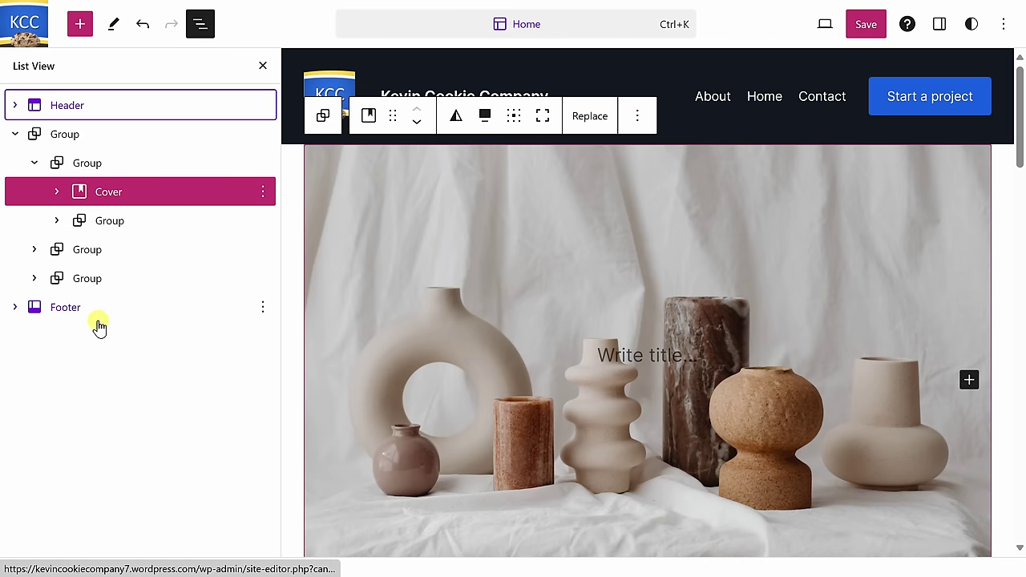
Examine the Header's nested groups and rows in the List View, and close the block outline.
{"action": "left_click", "coordinate": [14, 105]}
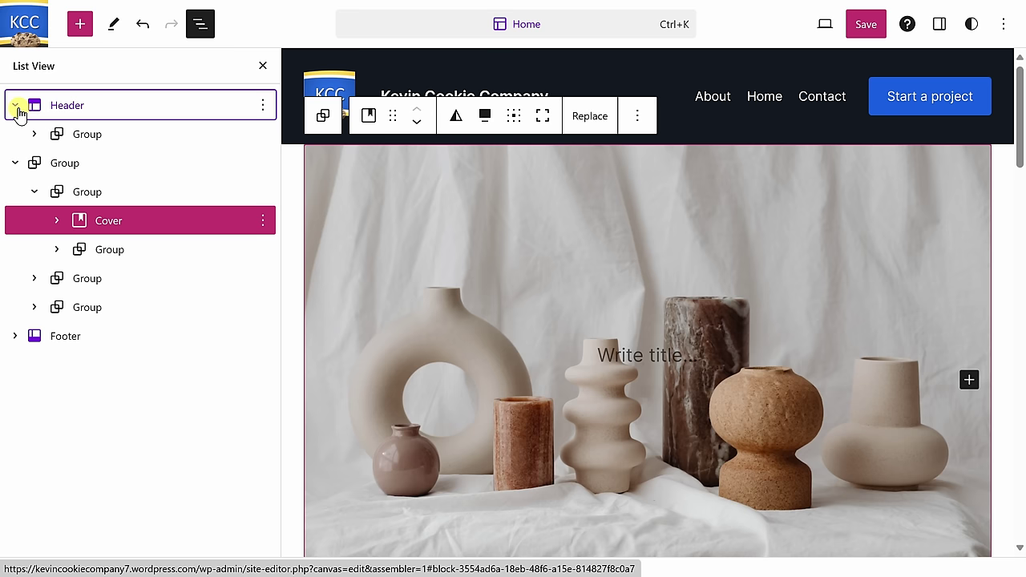
{"action": "left_click", "coordinate": [33, 135]}
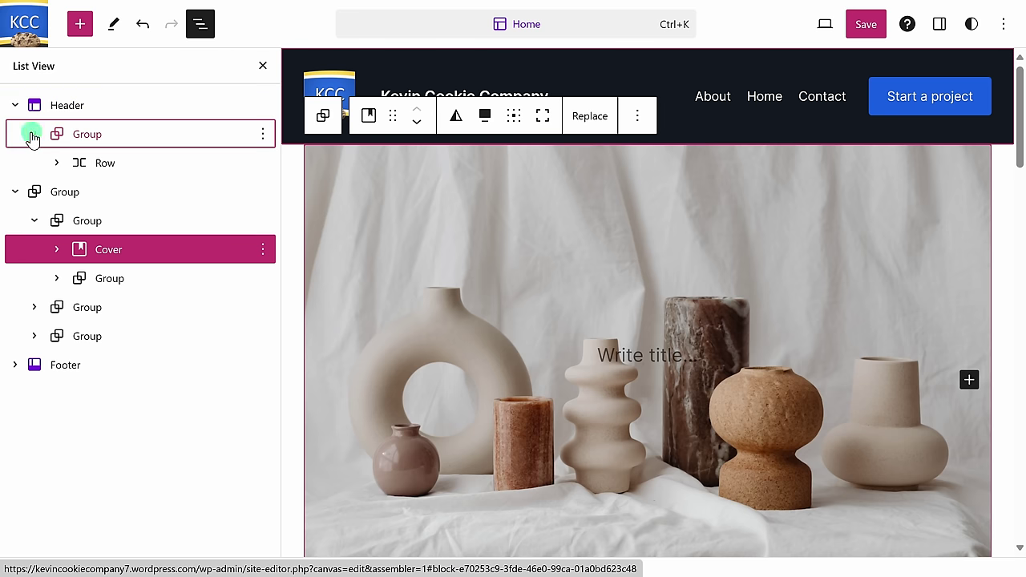
{"action": "left_click", "coordinate": [56, 163]}
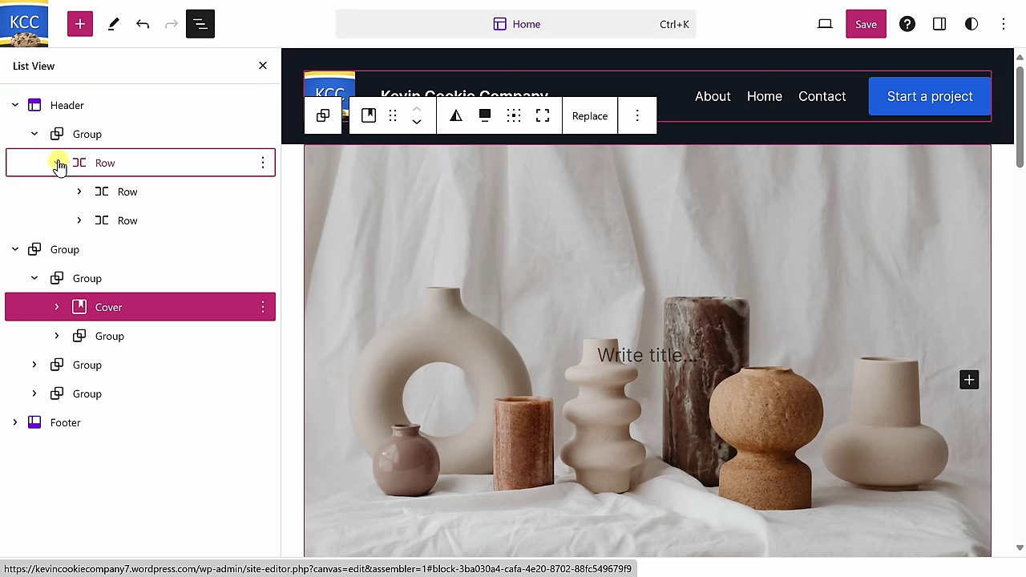
{"action": "left_click", "coordinate": [78, 221]}
{"action": "left_click", "coordinate": [79, 191]}
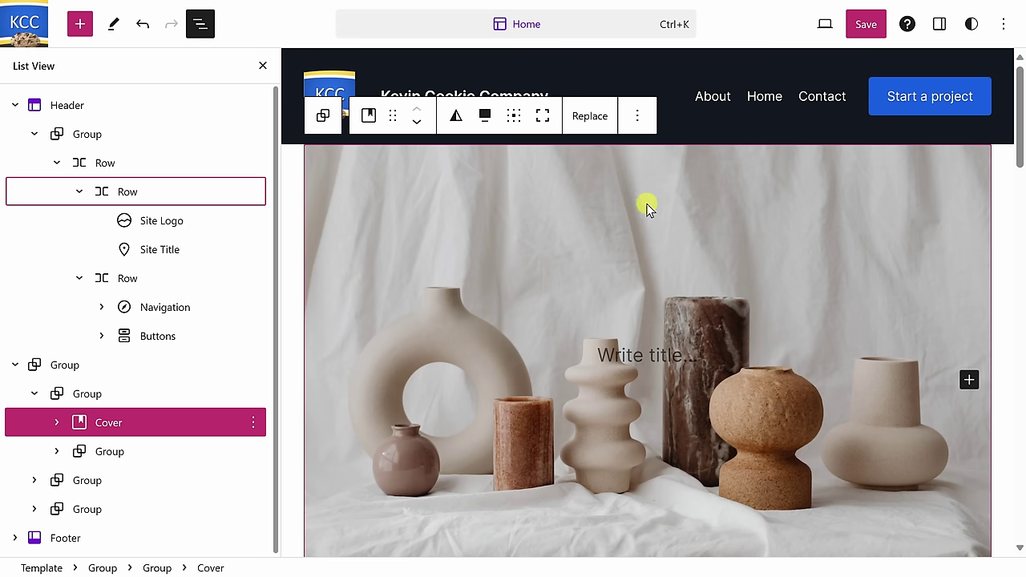
{"action": "left_click", "coordinate": [15, 105]}
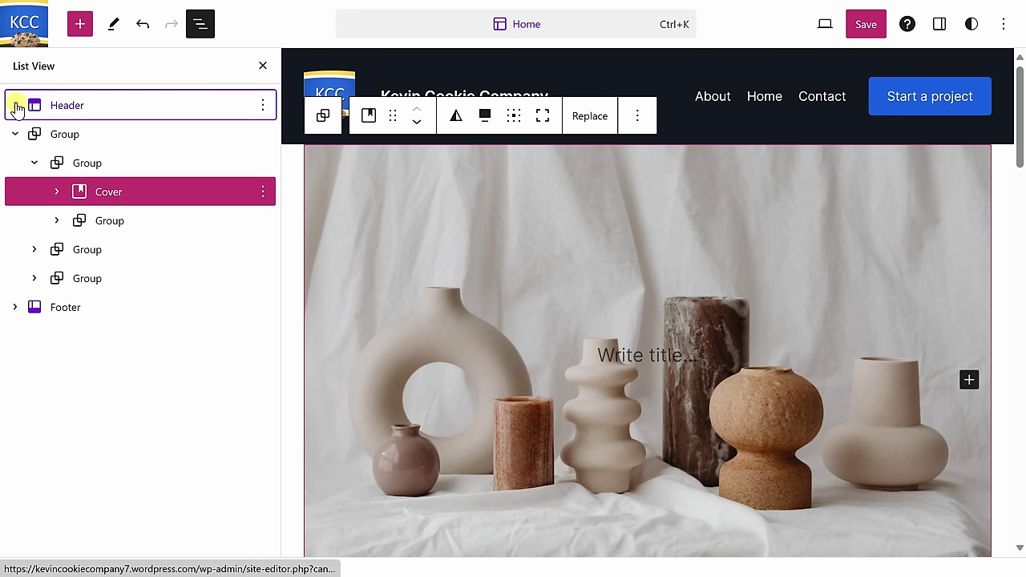
{"action": "left_click", "coordinate": [201, 29]}
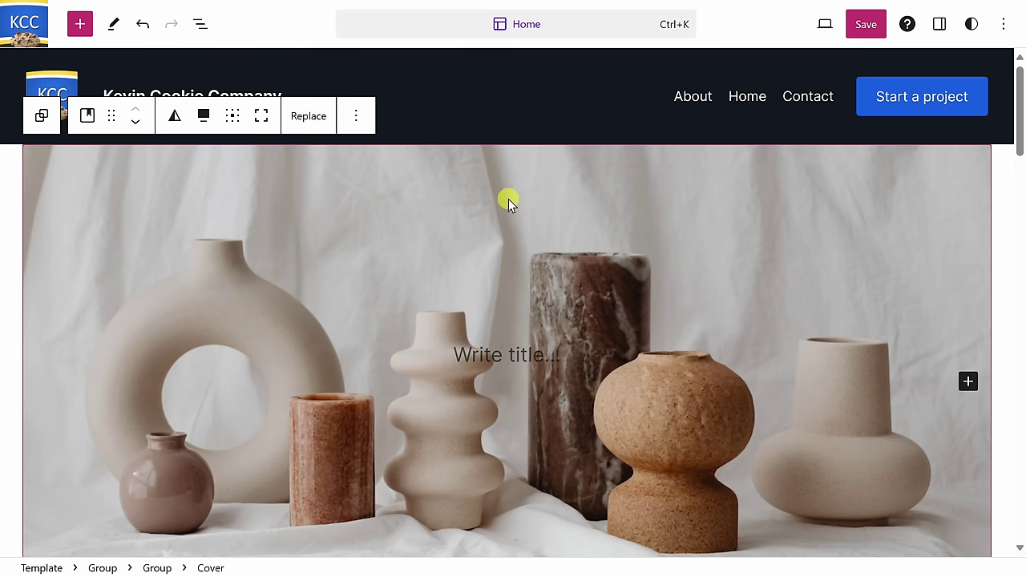
Replace the "Discover a world of possibilities" heading with "Deliciousness in every bite!".
{"action": "scroll", "coordinate": [483, 185], "scroll_direction": "down", "scroll_amount": 6}
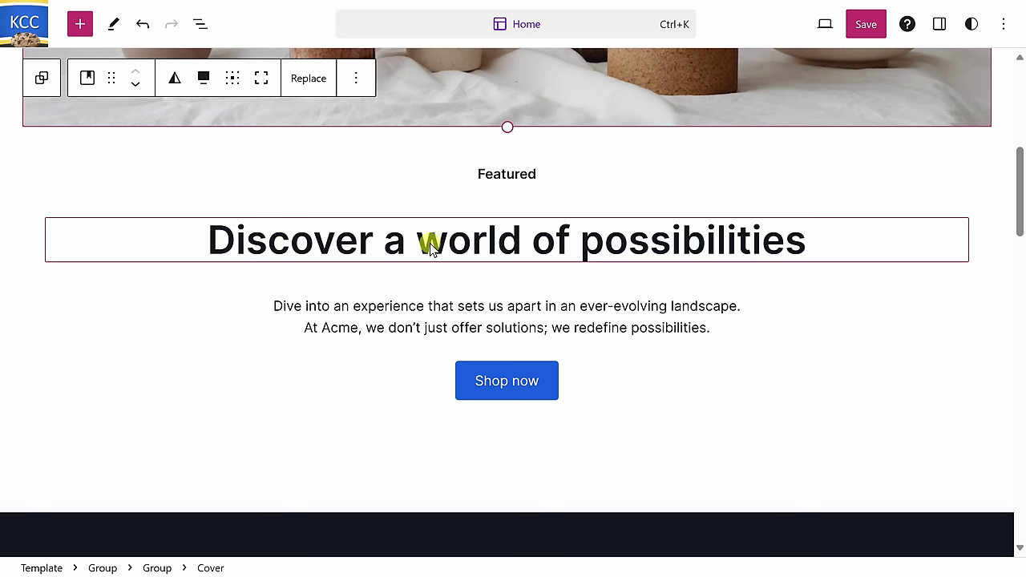
{"action": "left_click", "coordinate": [526, 243]}
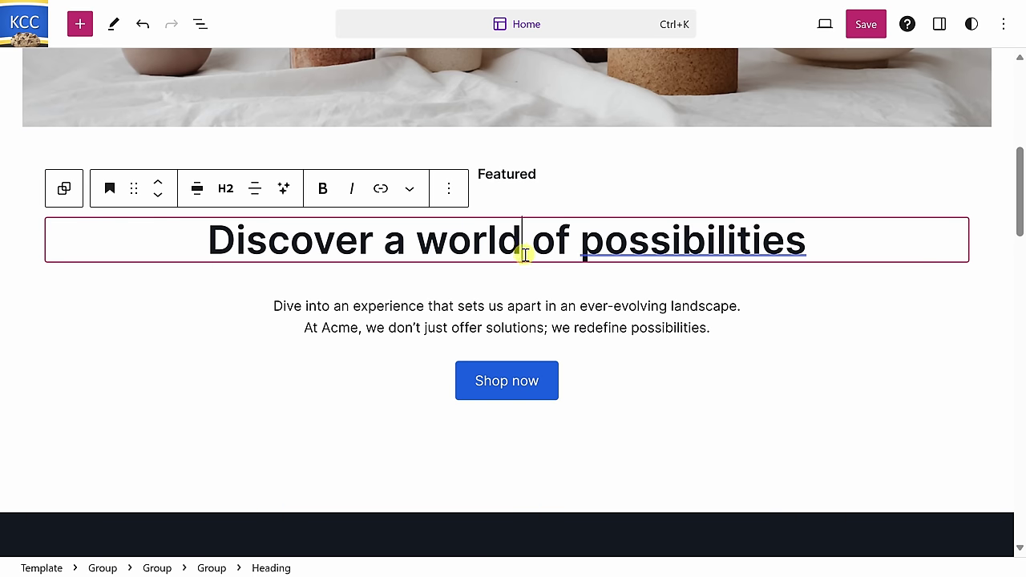
{"action": "triple_click", "coordinate": [519, 249]}
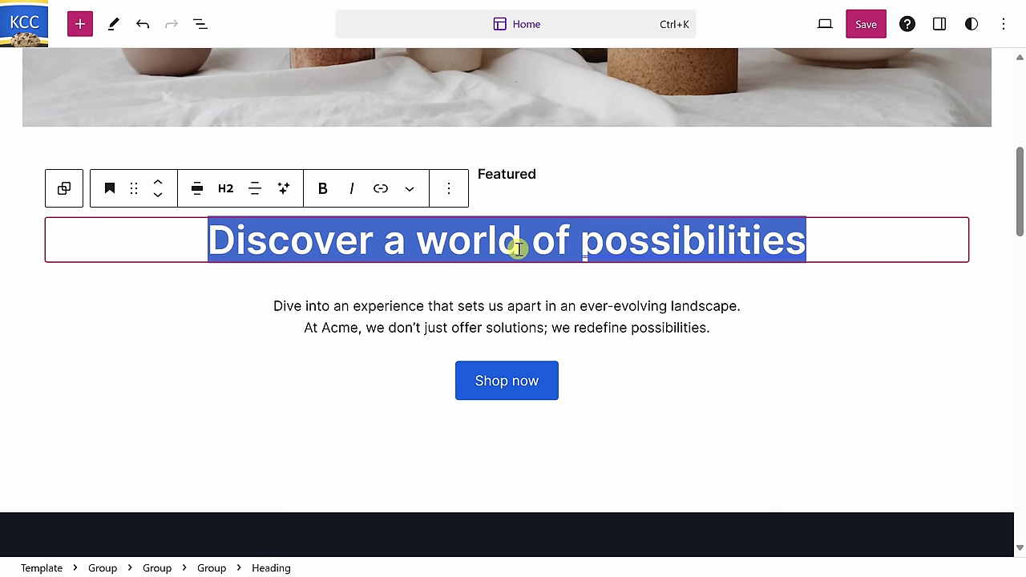
{"action": "key", "text": "BackSpace"}
{"action": "type", "text": "Deliciousness in every bite!"}
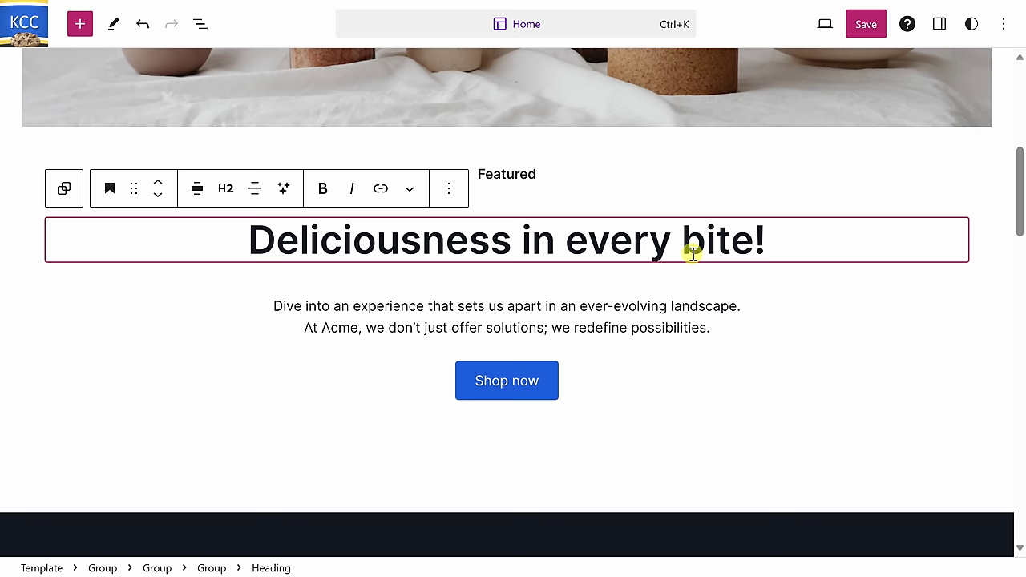
Replace the paragraph under the heading with text about the finest ingredients and cookies baked fresh every day.
{"action": "left_click", "coordinate": [543, 309]}
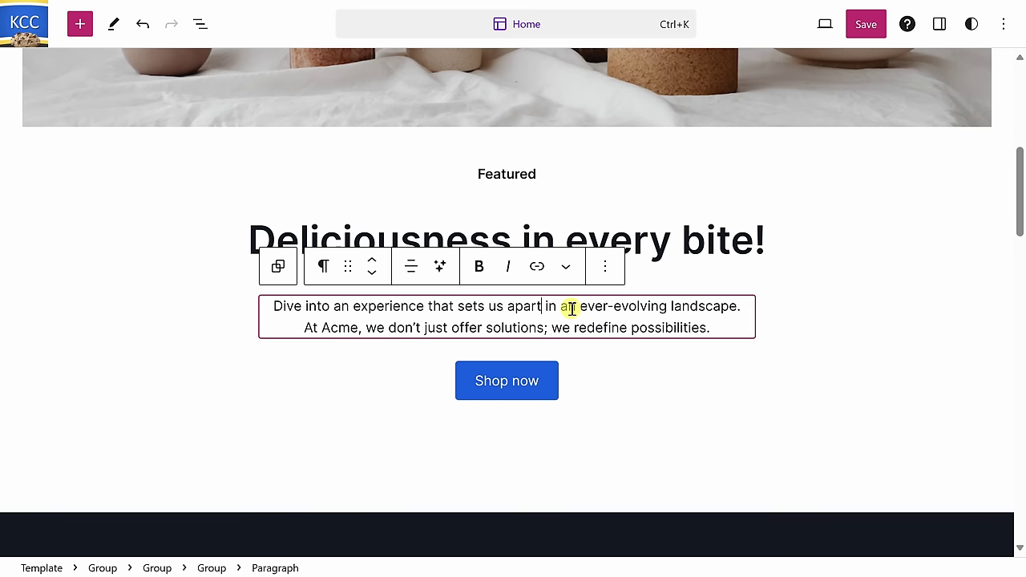
{"action": "triple_click", "coordinate": [567, 303]}
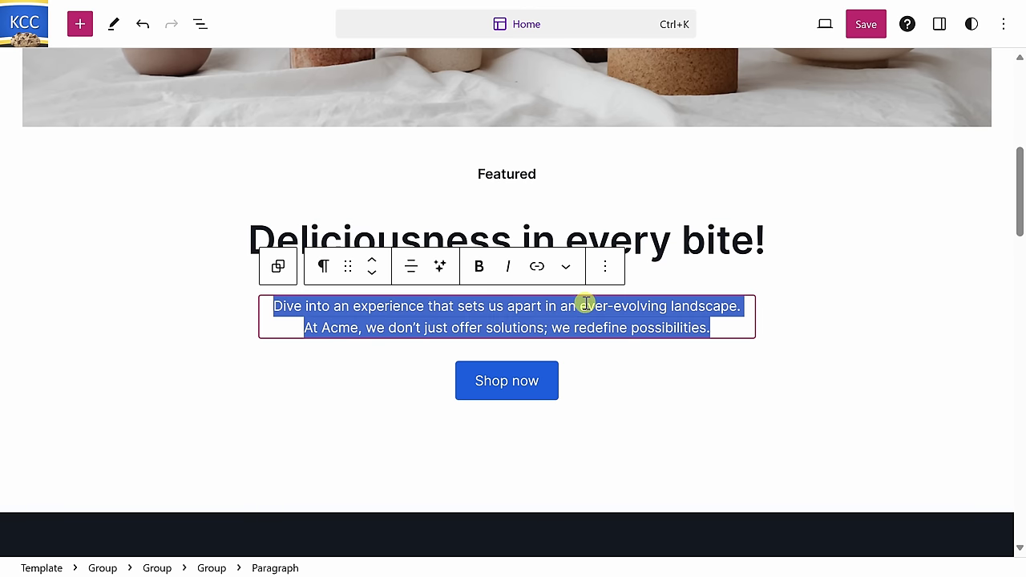
{"action": "type", "text": "We use only the finest ingredients, such as organic flour, Belgian chocolate, and Madagascar vanilla. We bake our cookies fresh every day, ensuring a soft, chewy, and delicious treat for every customer."}
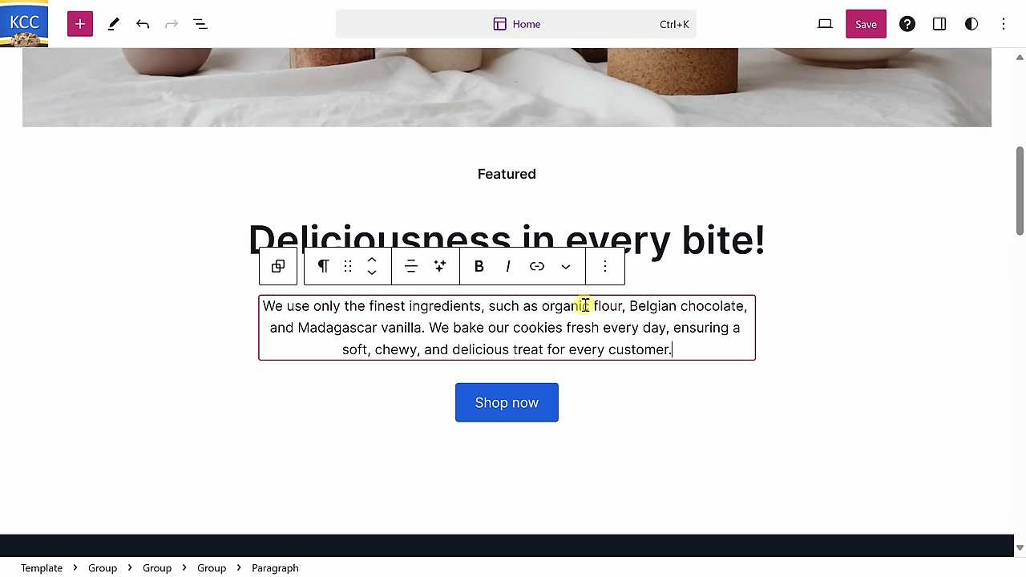
Try transforming the ingredients paragraph into a heading block, and undo the transformation.
{"action": "left_click", "coordinate": [704, 239]}
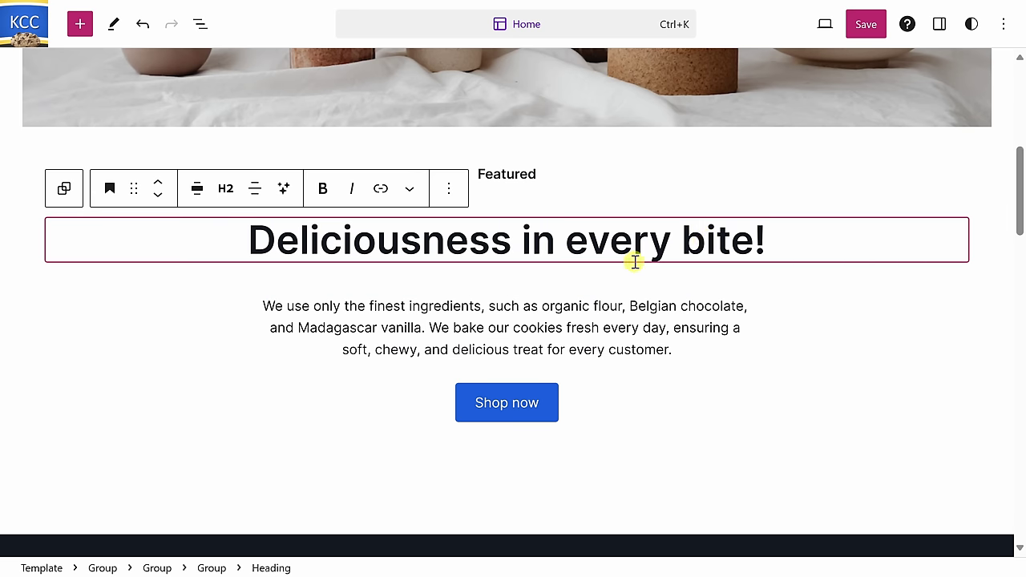
{"action": "left_click", "coordinate": [579, 307]}
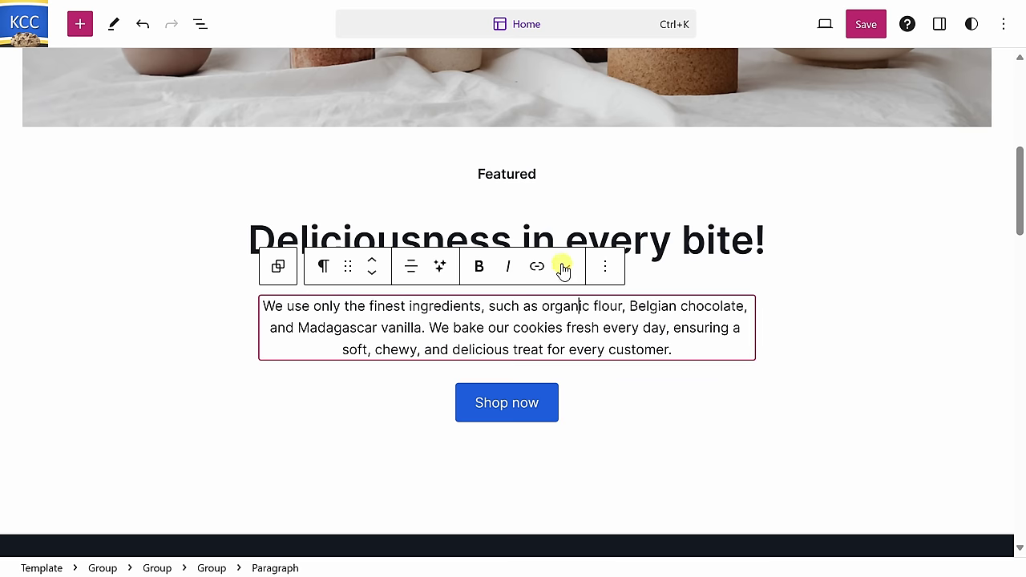
{"action": "left_click", "coordinate": [323, 268]}
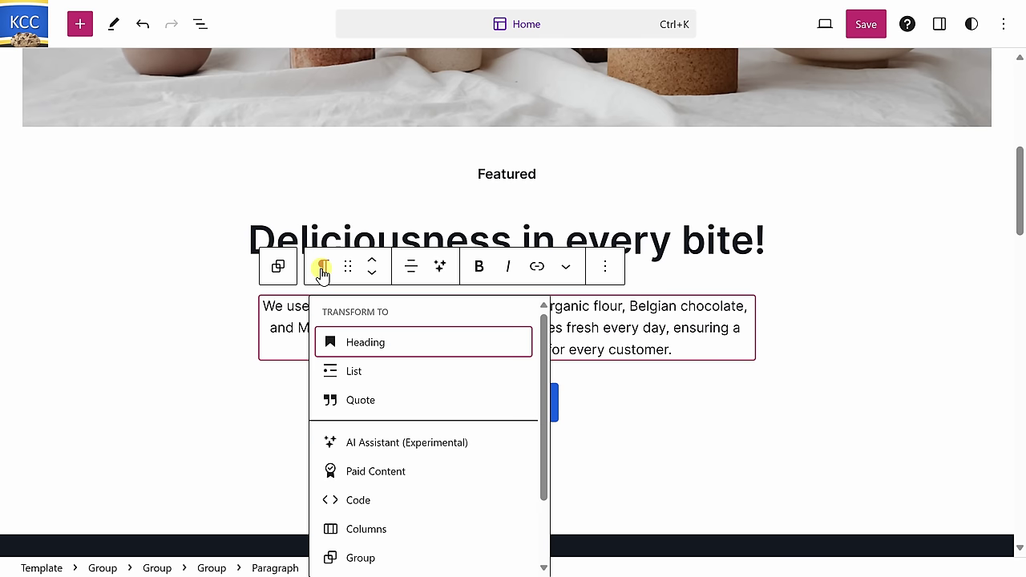
{"action": "mouse_move", "coordinate": [356, 341]}
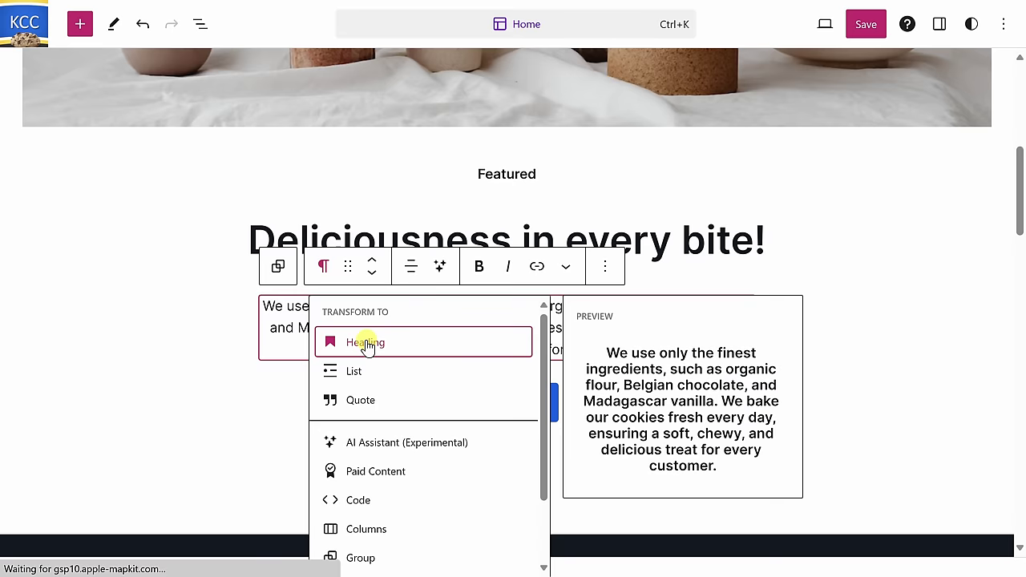
{"action": "left_click", "coordinate": [413, 345]}
{"action": "scroll", "coordinate": [513, 325], "scroll_direction": "down", "scroll_amount": 1}
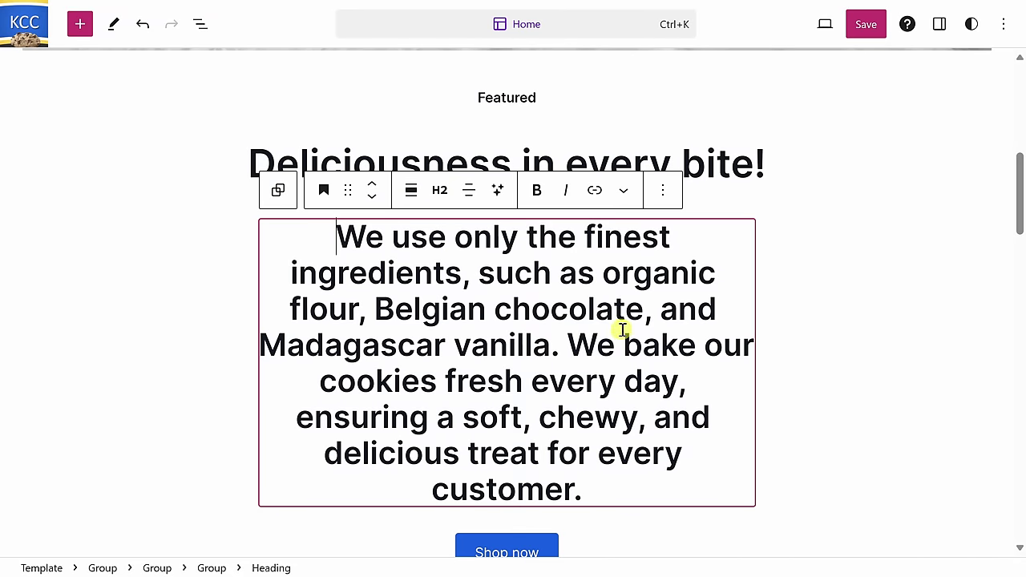
{"action": "left_click", "coordinate": [324, 195]}
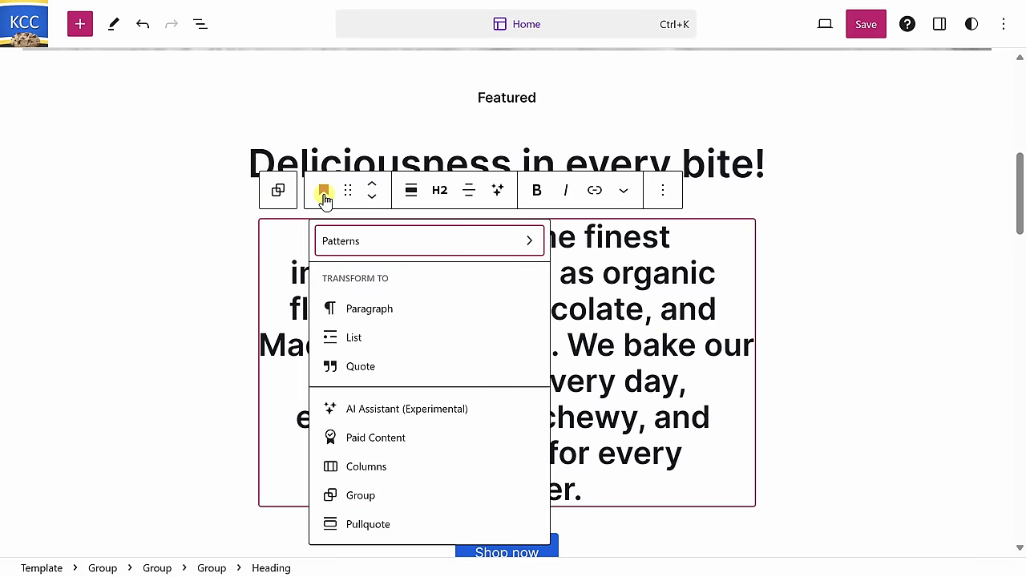
{"action": "left_click", "coordinate": [238, 276]}
{"action": "left_click", "coordinate": [361, 274]}
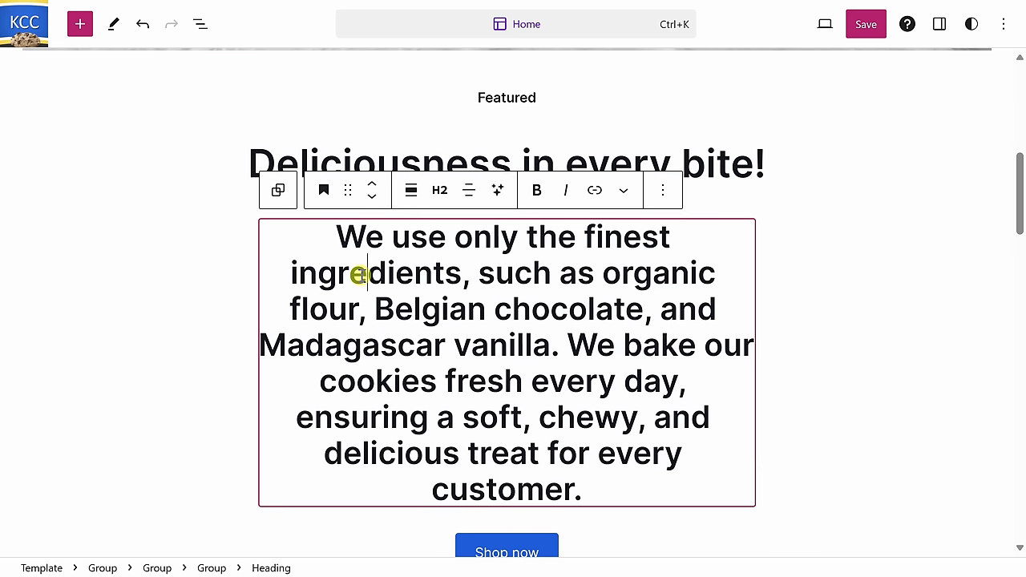
{"action": "left_click", "coordinate": [144, 26]}
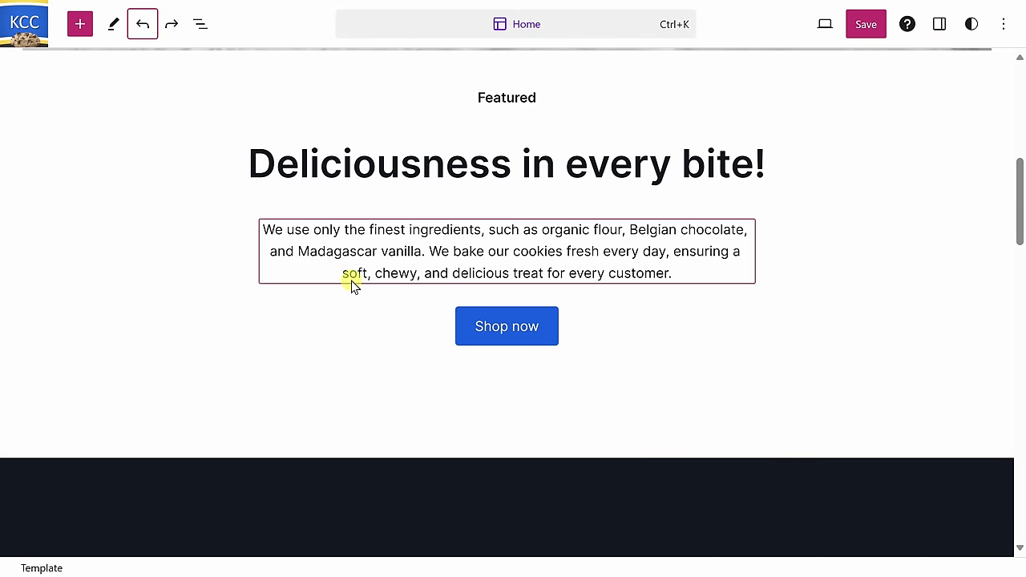
Try moving the ingredients paragraph above the "Deliciousness in every bite!" heading, and return it to its place below.
{"action": "left_click", "coordinate": [374, 251]}
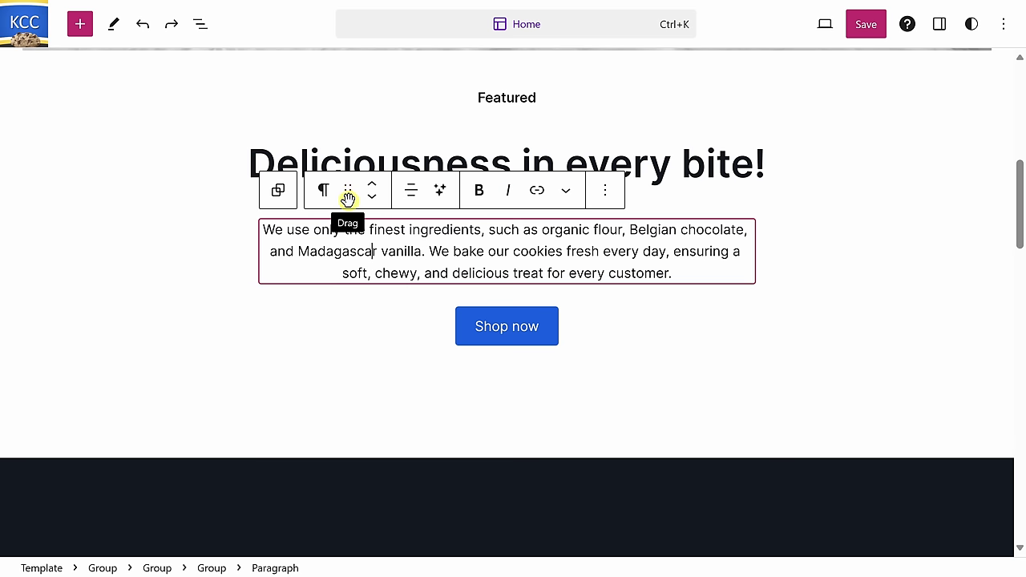
{"action": "left_click_drag", "start_coordinate": [347, 190], "coordinate": [505, 124]}
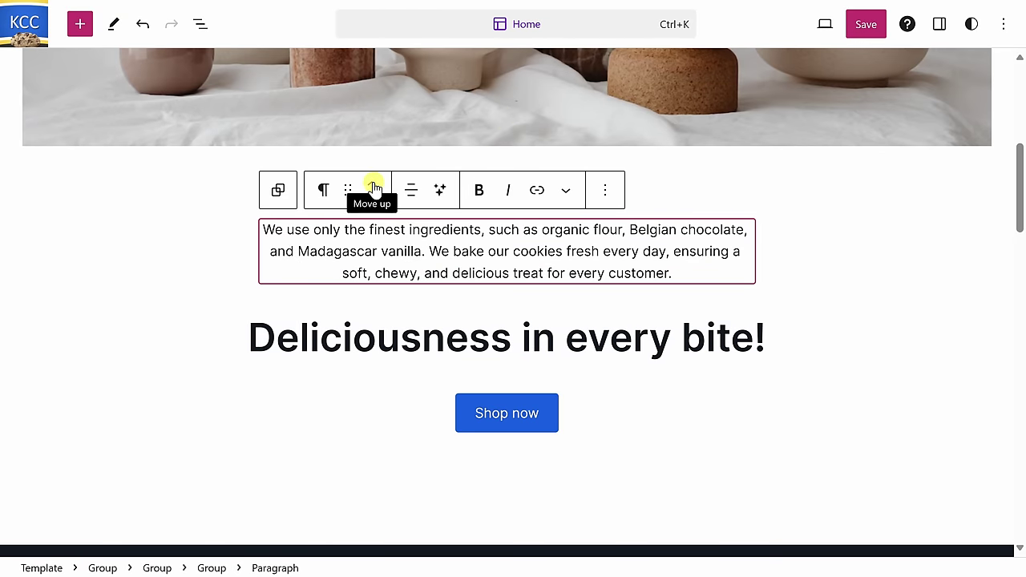
{"action": "left_click", "coordinate": [373, 201]}
{"action": "left_click", "coordinate": [372, 201]}
{"action": "left_click", "coordinate": [372, 199]}
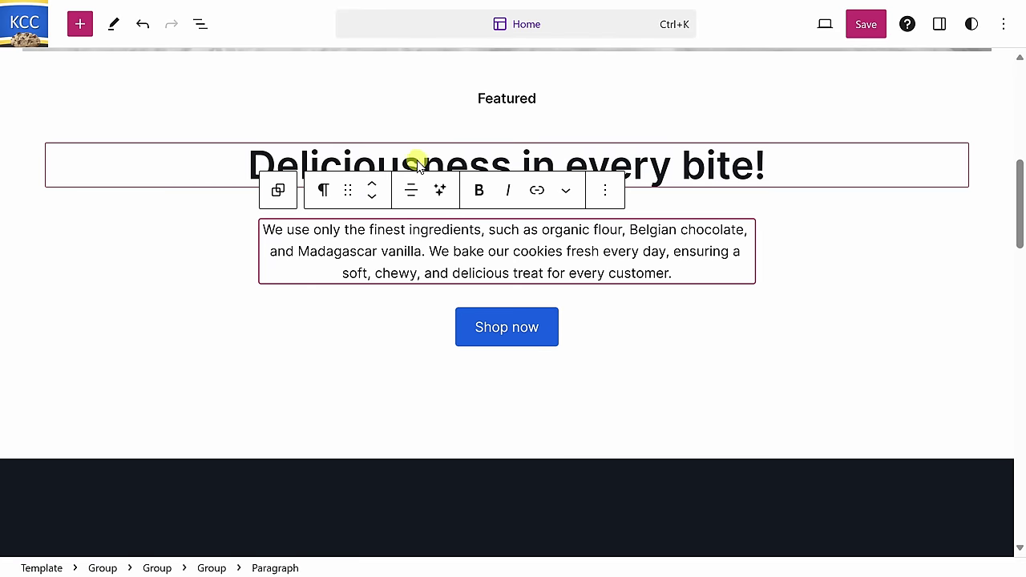
Examine the paragraph block's text alignment, AI Assistant, additional formatting and block options without applying any.
{"action": "left_click", "coordinate": [411, 198]}
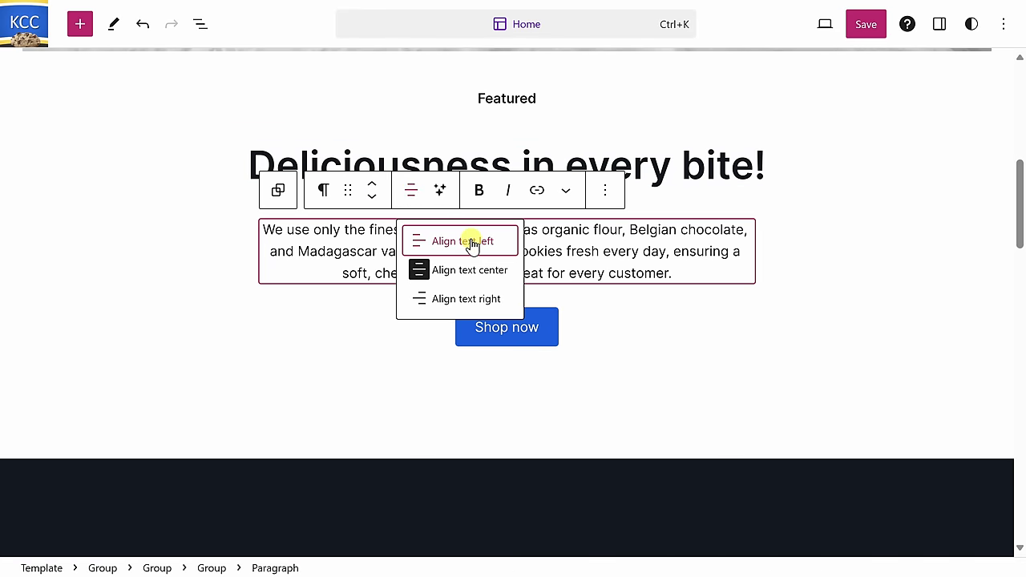
{"action": "left_click", "coordinate": [442, 192]}
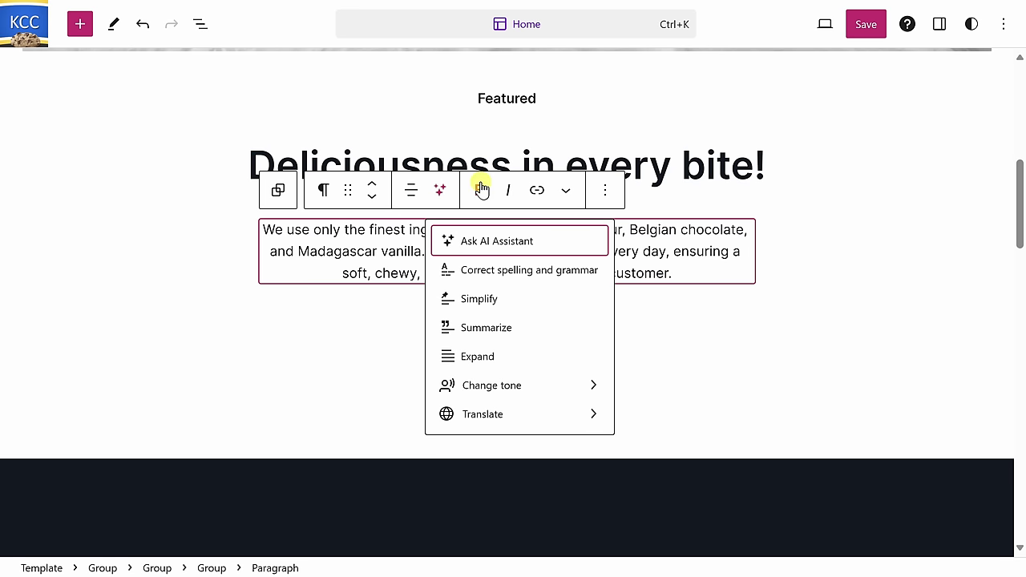
{"action": "left_click", "coordinate": [566, 192]}
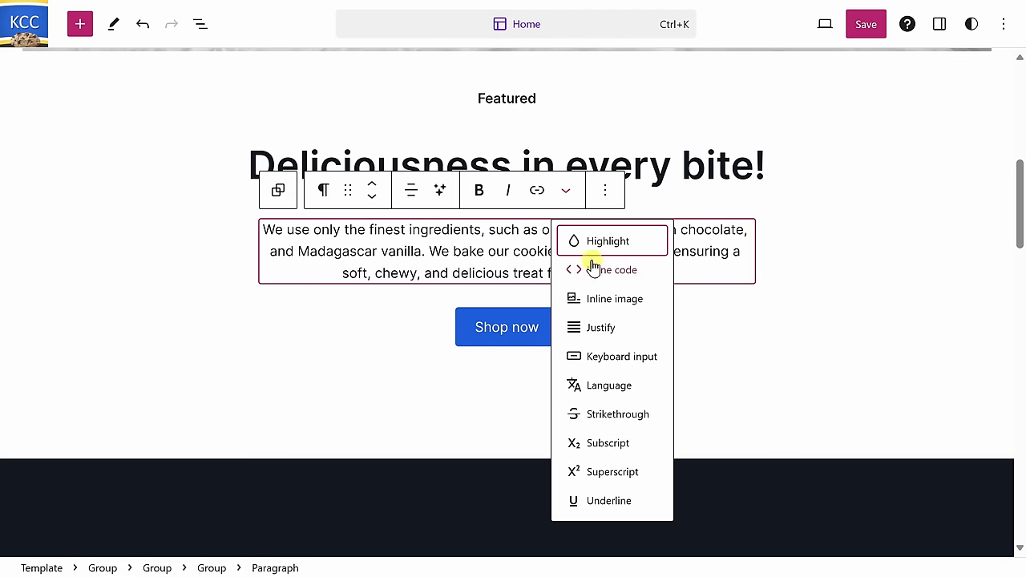
{"action": "left_click", "coordinate": [605, 193]}
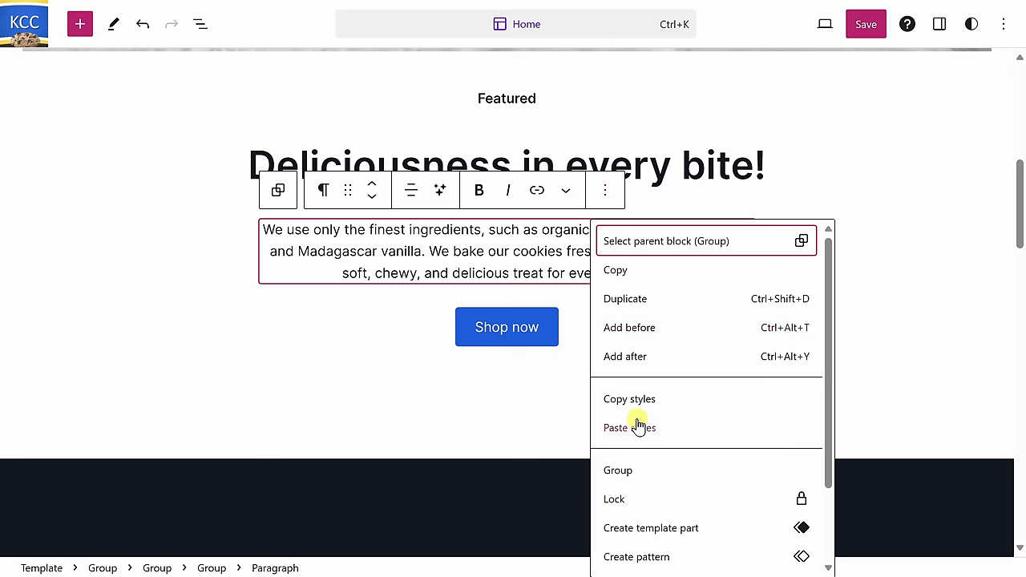
{"action": "left_click", "coordinate": [570, 268]}
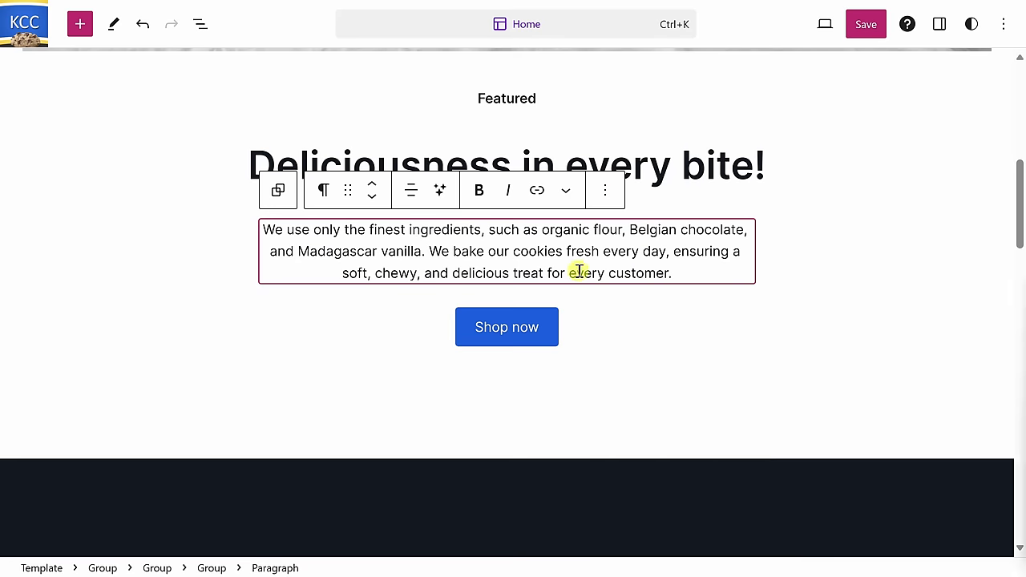
Examine the vase cover image's duotone, alignment, content position and full-height options without applying any.
{"action": "scroll", "coordinate": [579, 273], "scroll_direction": "up", "scroll_amount": 10}
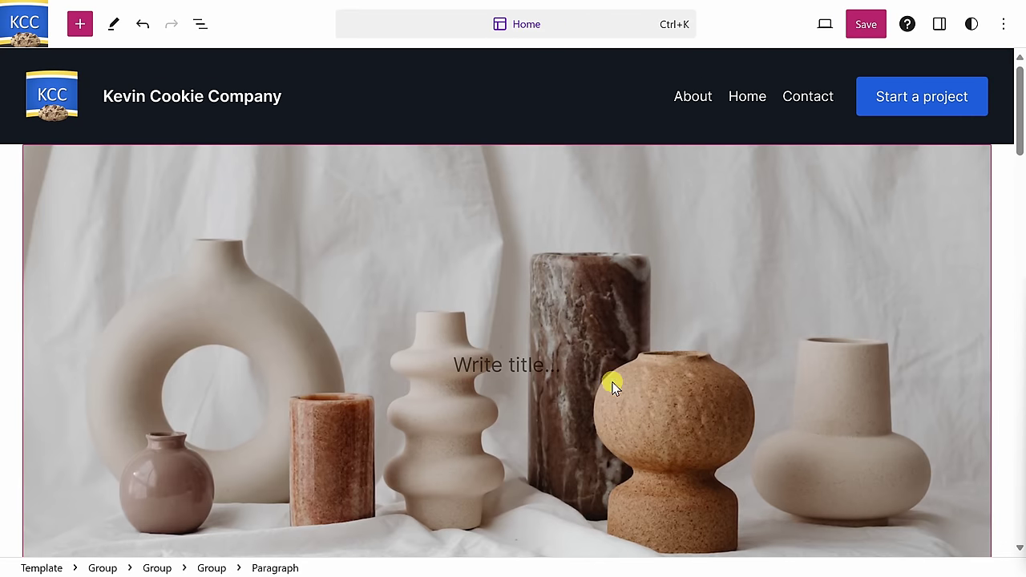
{"action": "left_click", "coordinate": [331, 233]}
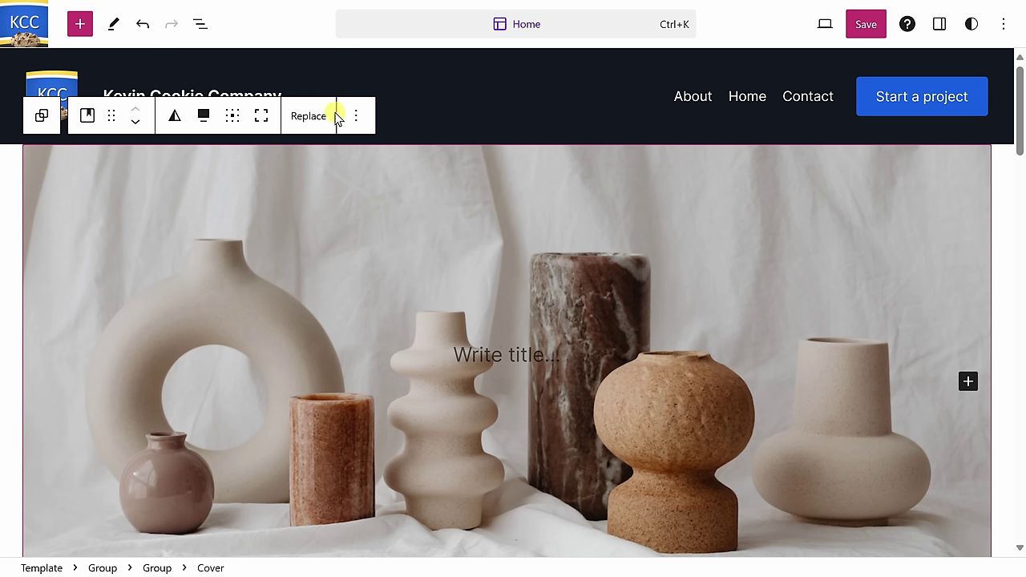
{"action": "left_click", "coordinate": [176, 120]}
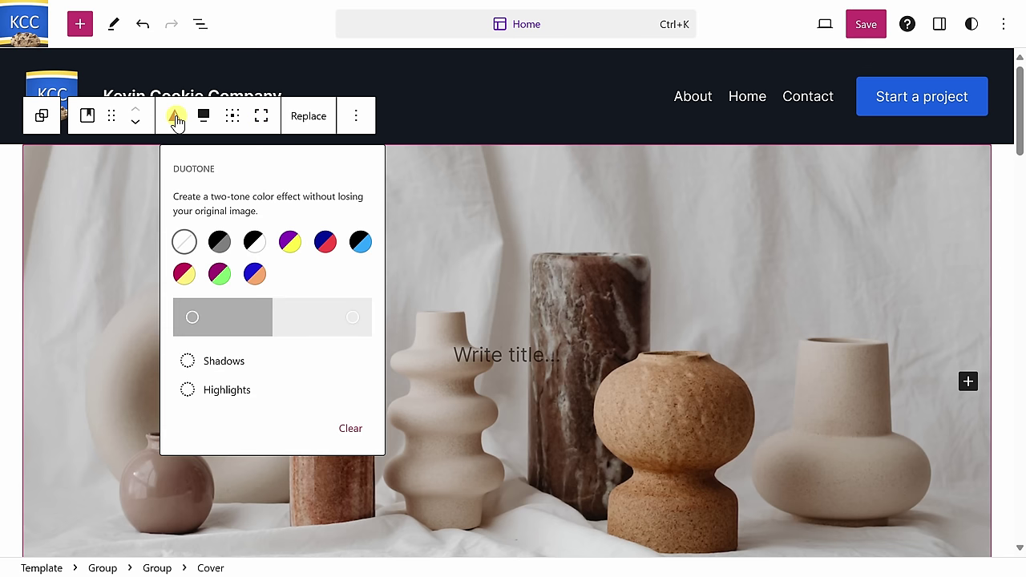
{"action": "left_click", "coordinate": [176, 117]}
{"action": "left_click", "coordinate": [205, 118]}
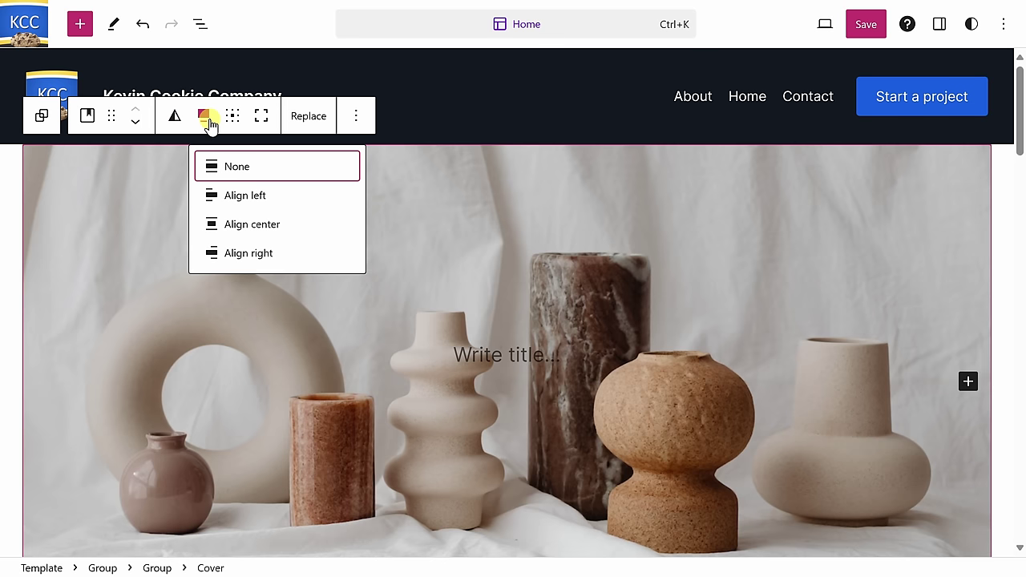
{"action": "left_click", "coordinate": [231, 116]}
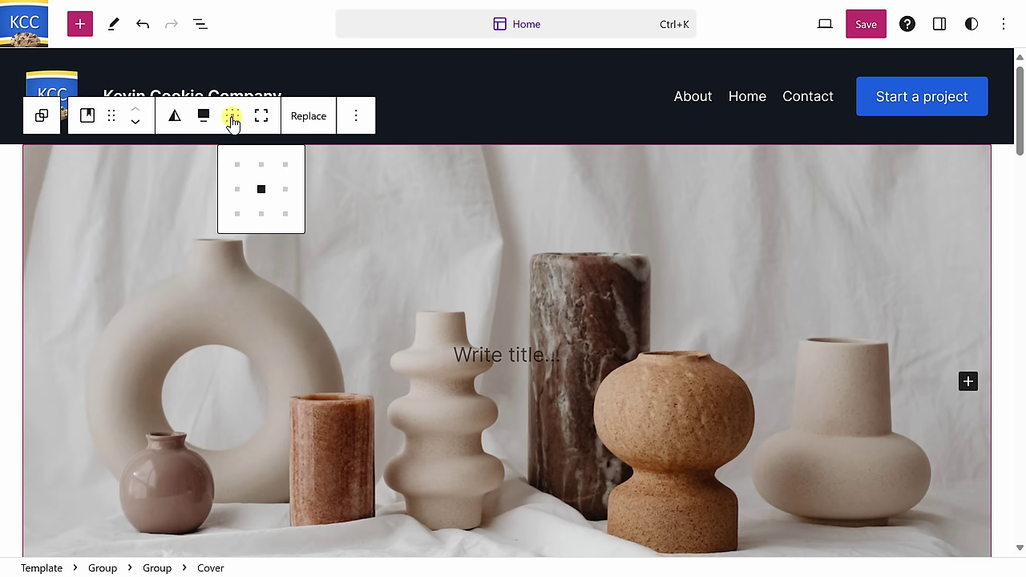
{"action": "left_click", "coordinate": [260, 116]}
{"action": "left_click", "coordinate": [259, 117]}
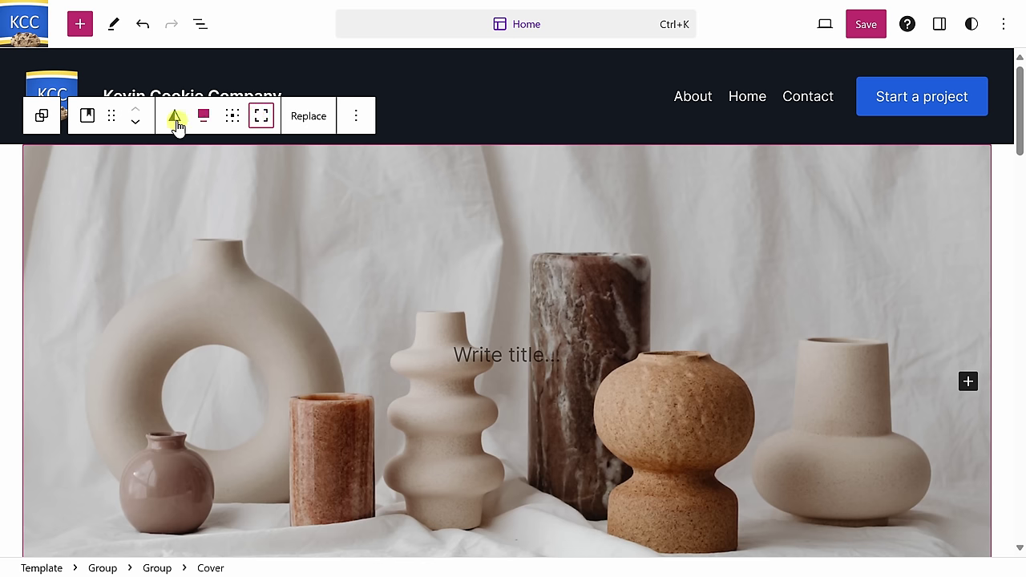
Replace the vase cover image with an upload of Chocolate Chip Cookies.jpeg.
{"action": "left_click", "coordinate": [309, 119]}
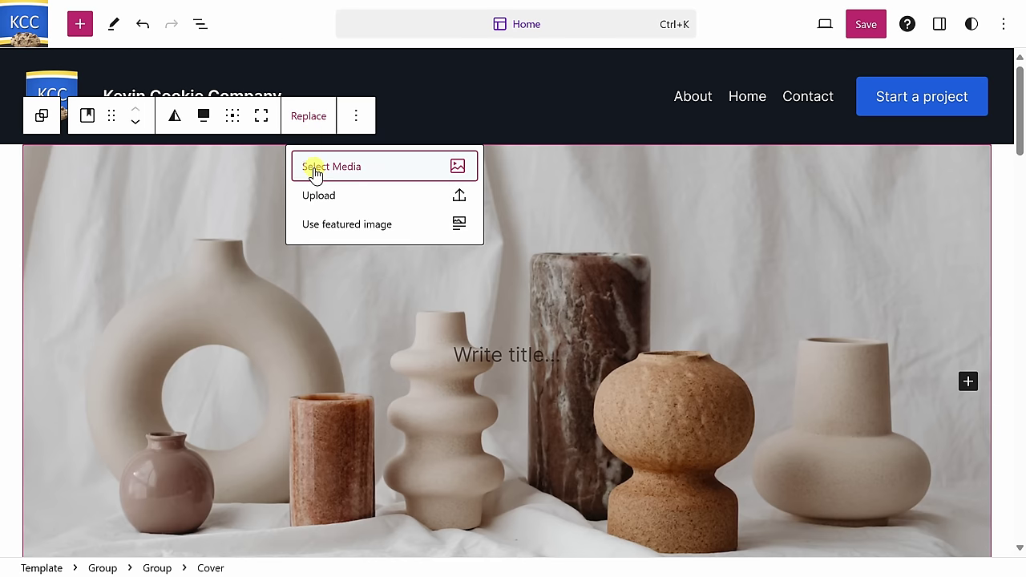
{"action": "left_click", "coordinate": [368, 202]}
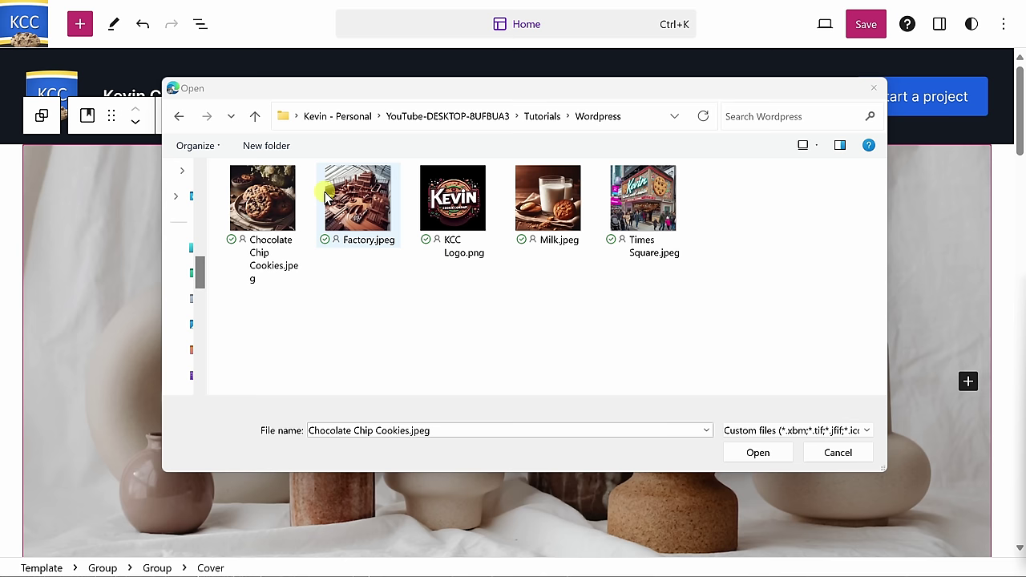
{"action": "left_click", "coordinate": [276, 207]}
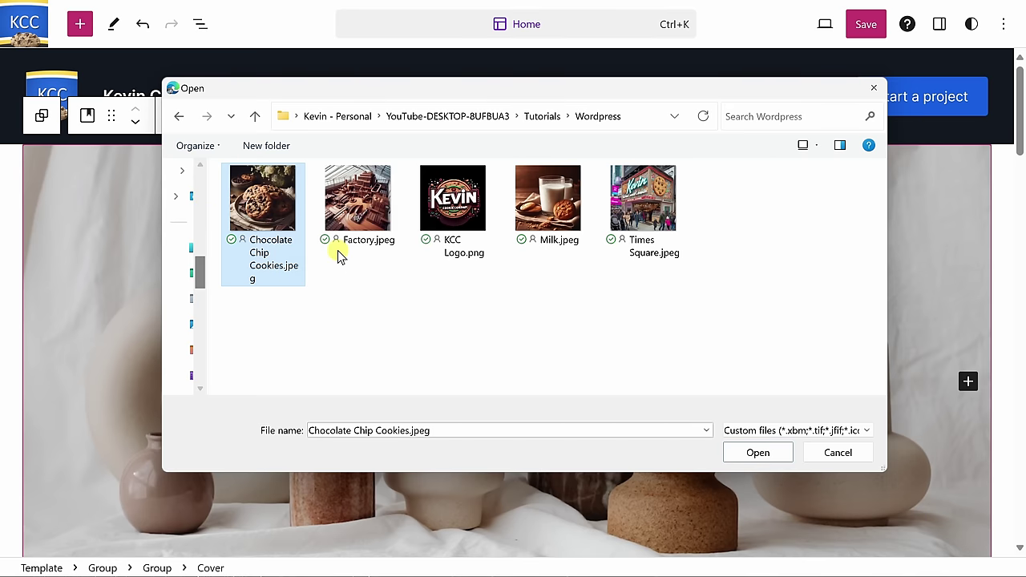
{"action": "left_click", "coordinate": [757, 454]}
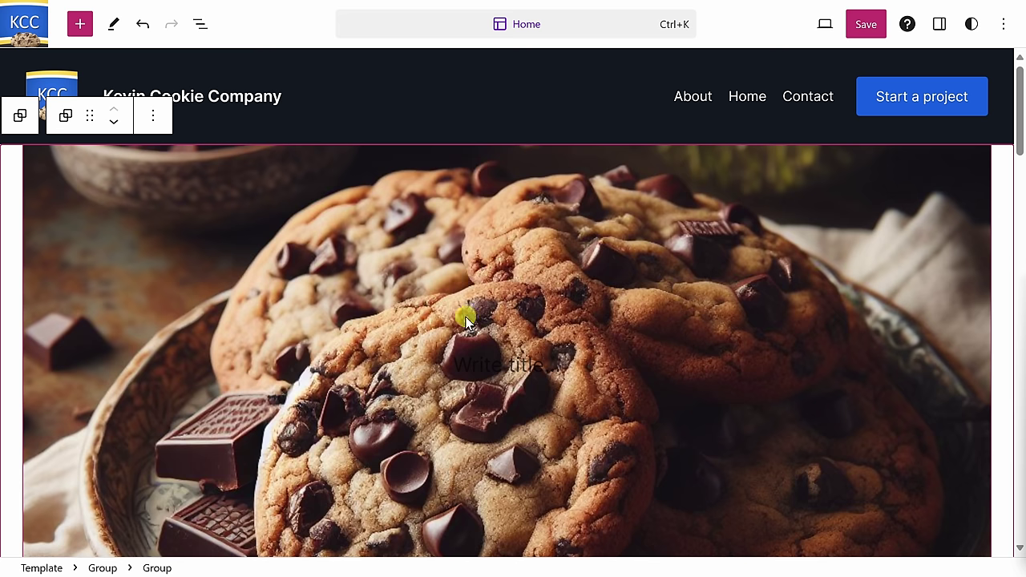
Select the cookie cover block and open the full block library for adding content inside it.
{"action": "left_click", "coordinate": [474, 286]}
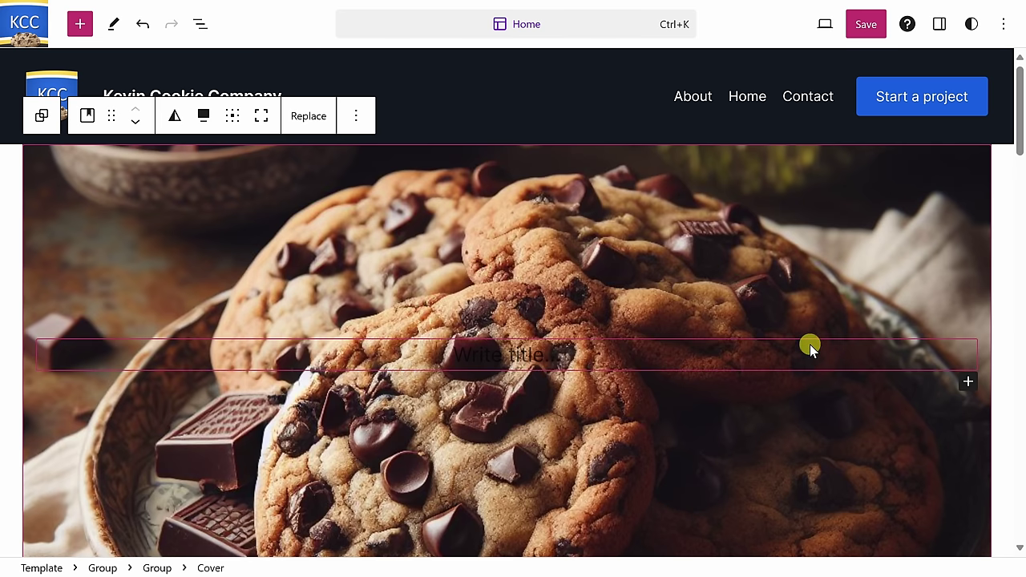
{"action": "scroll", "coordinate": [809, 347], "scroll_direction": "down", "scroll_amount": 4}
{"action": "mouse_move", "coordinate": [497, 302]}
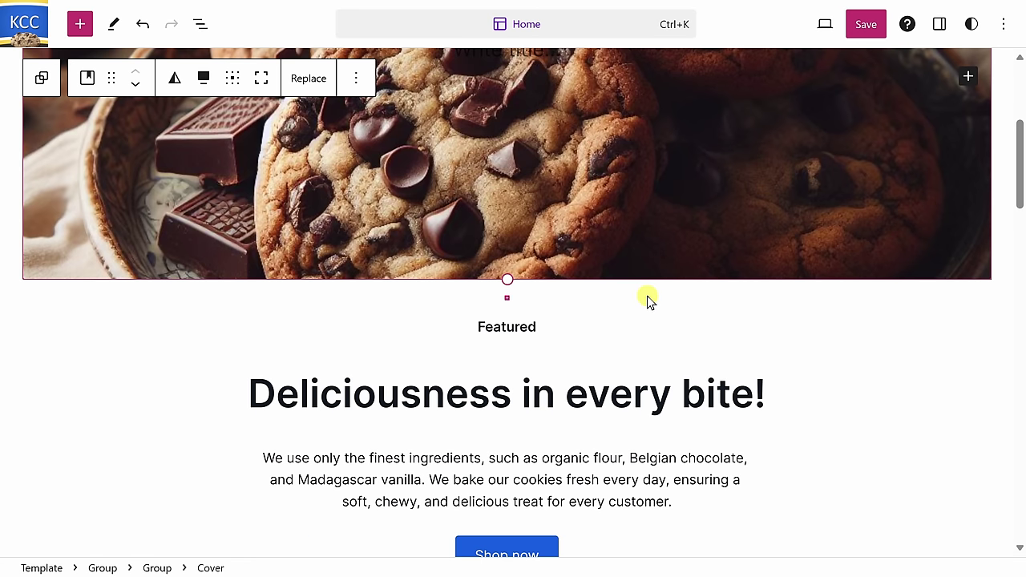
{"action": "scroll", "coordinate": [667, 261], "scroll_direction": "up", "scroll_amount": 4}
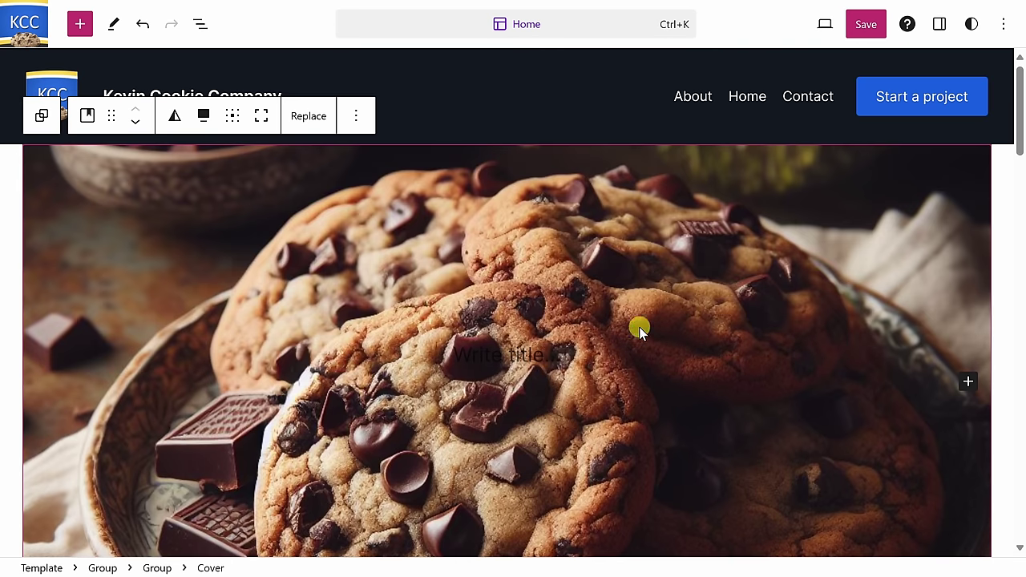
{"action": "left_click", "coordinate": [967, 384]}
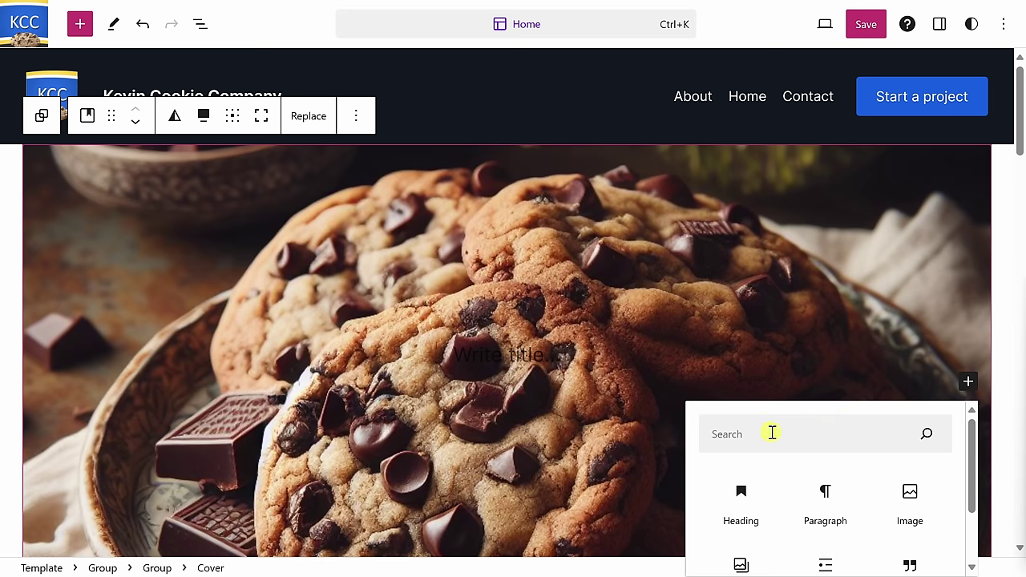
{"action": "scroll", "coordinate": [794, 469], "scroll_direction": "down", "scroll_amount": 1}
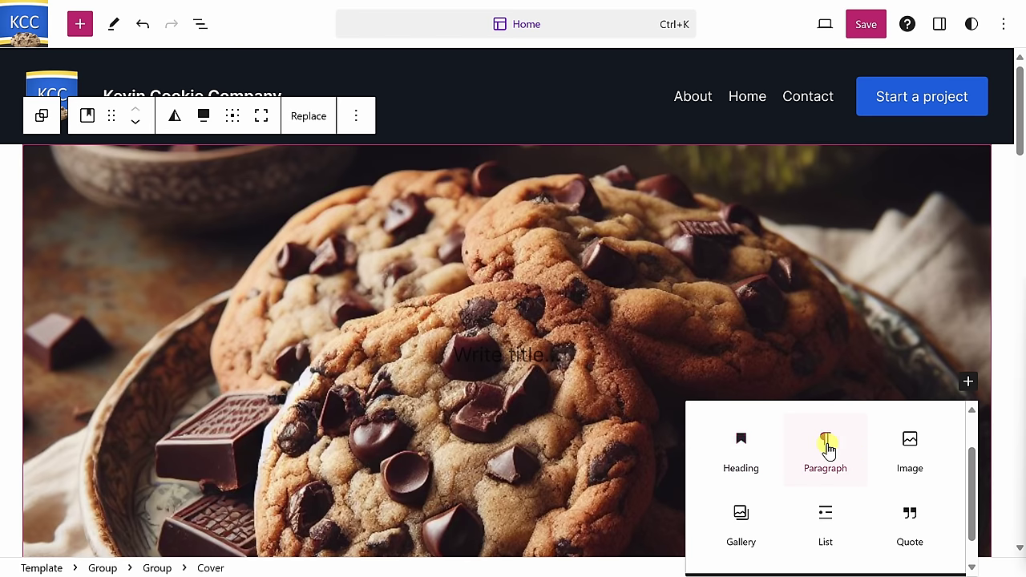
{"action": "scroll", "coordinate": [893, 516], "scroll_direction": "down", "scroll_amount": 1}
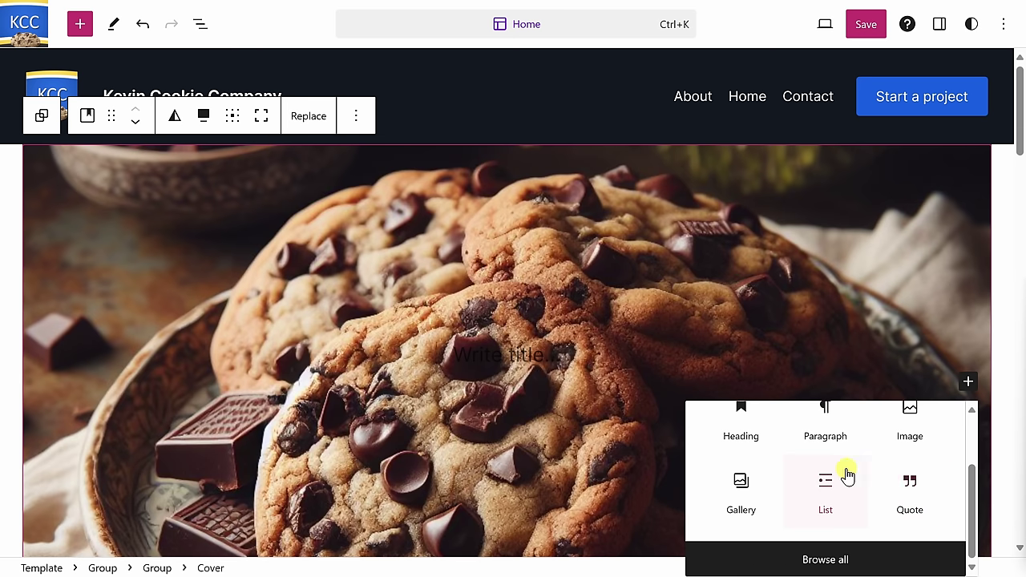
{"action": "left_click", "coordinate": [849, 559]}
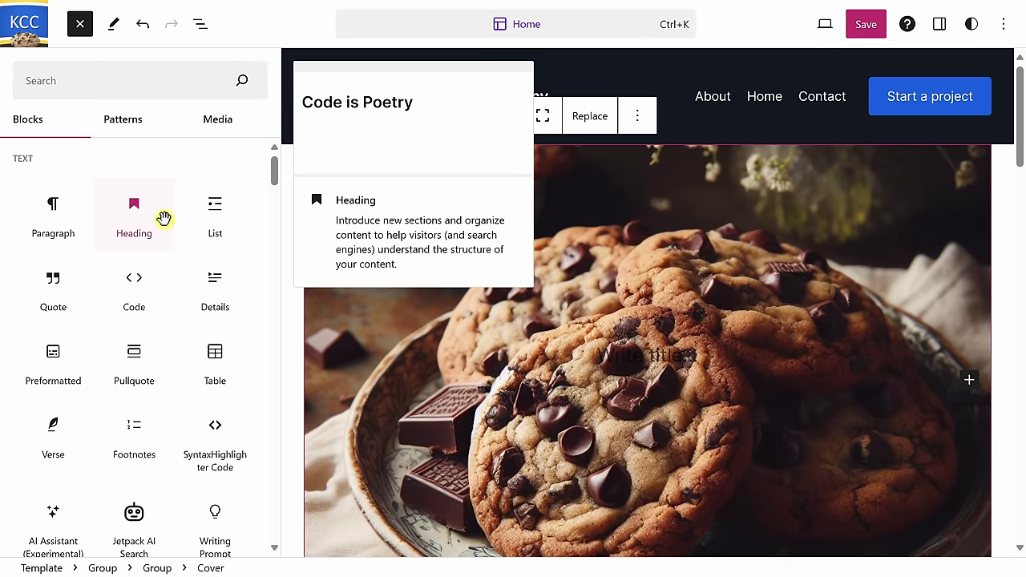
Look through the available blocks, the pattern categories including About, and the media sources.
{"action": "scroll", "coordinate": [164, 218], "scroll_direction": "down", "scroll_amount": 7}
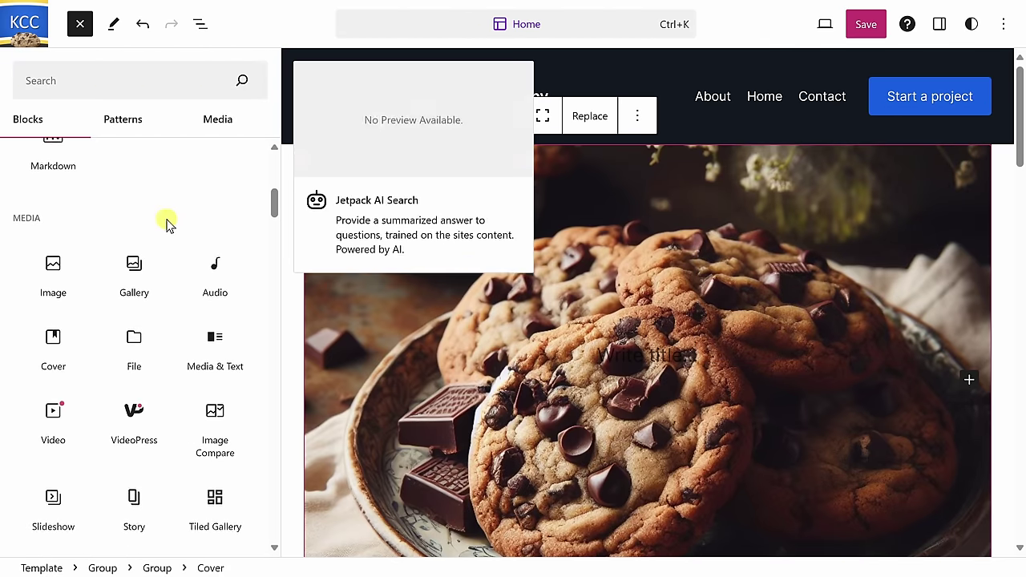
{"action": "scroll", "coordinate": [167, 216], "scroll_direction": "down", "scroll_amount": 9}
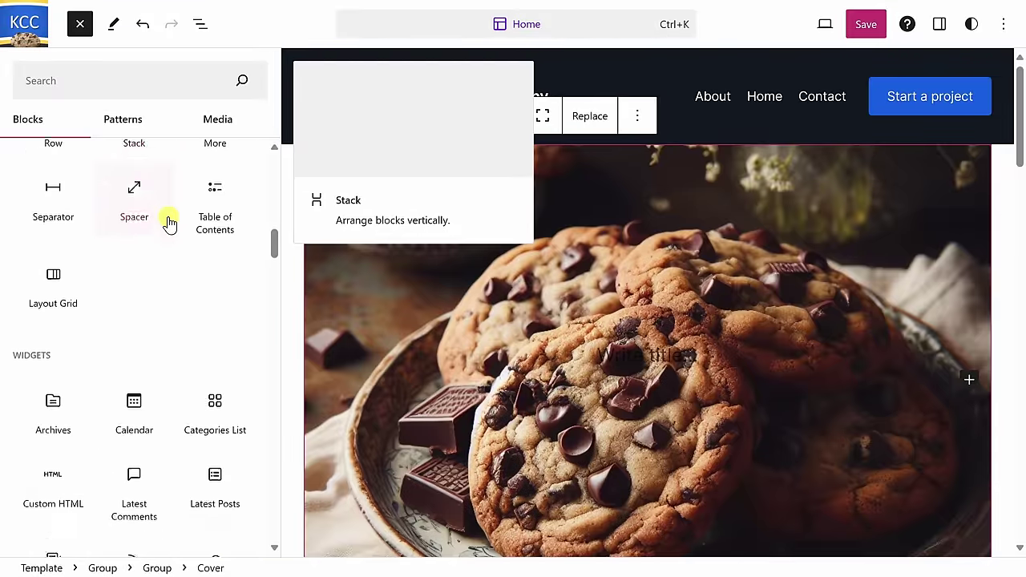
{"action": "scroll", "coordinate": [168, 218], "scroll_direction": "down", "scroll_amount": 10}
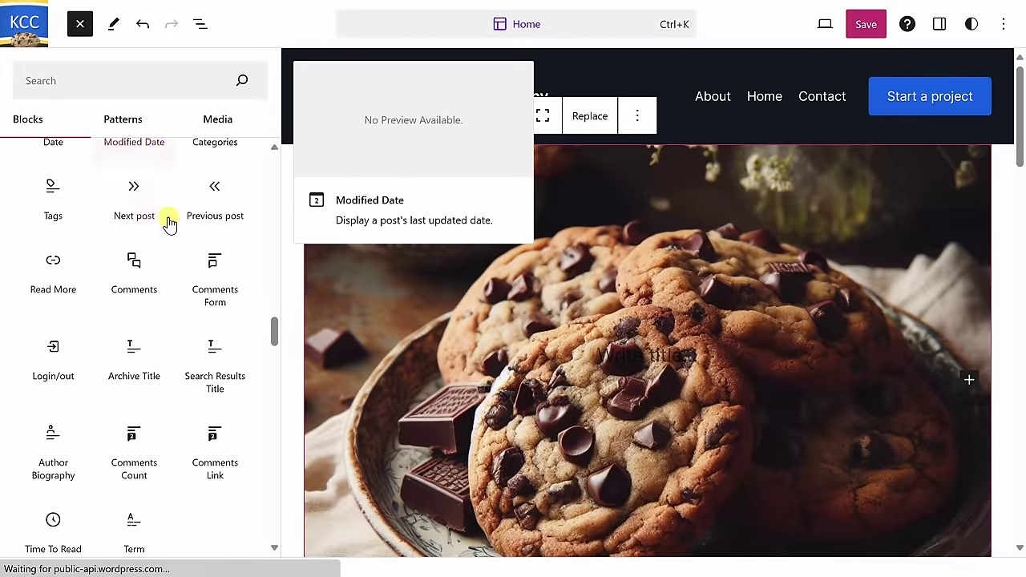
{"action": "scroll", "coordinate": [169, 221], "scroll_direction": "down", "scroll_amount": 8}
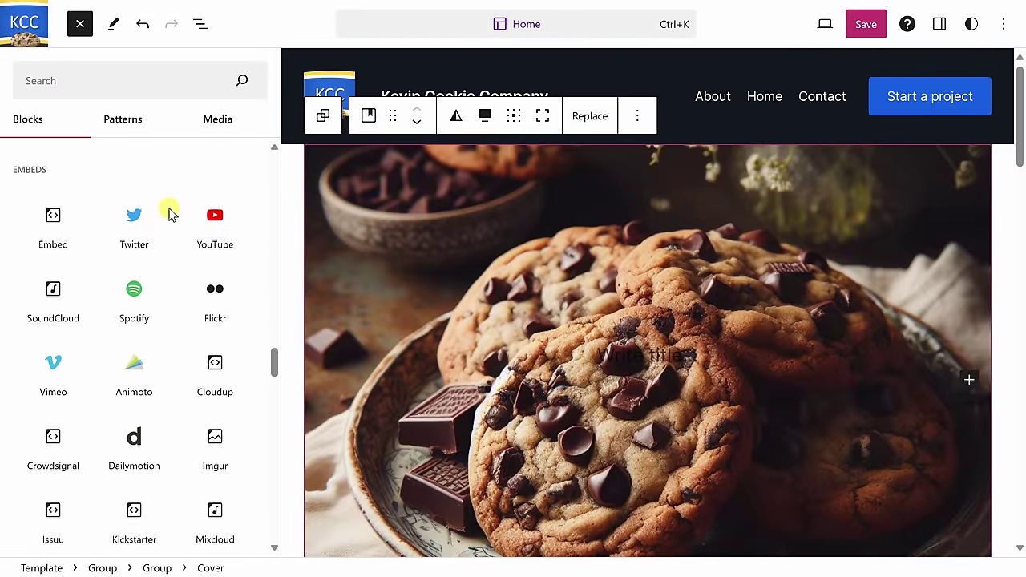
{"action": "left_click", "coordinate": [128, 130]}
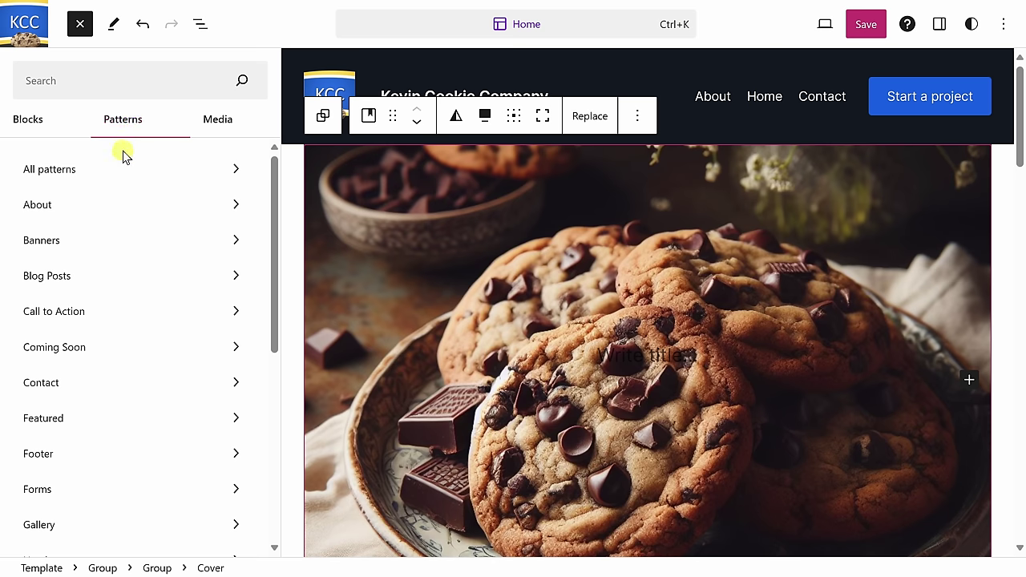
{"action": "left_click", "coordinate": [65, 203]}
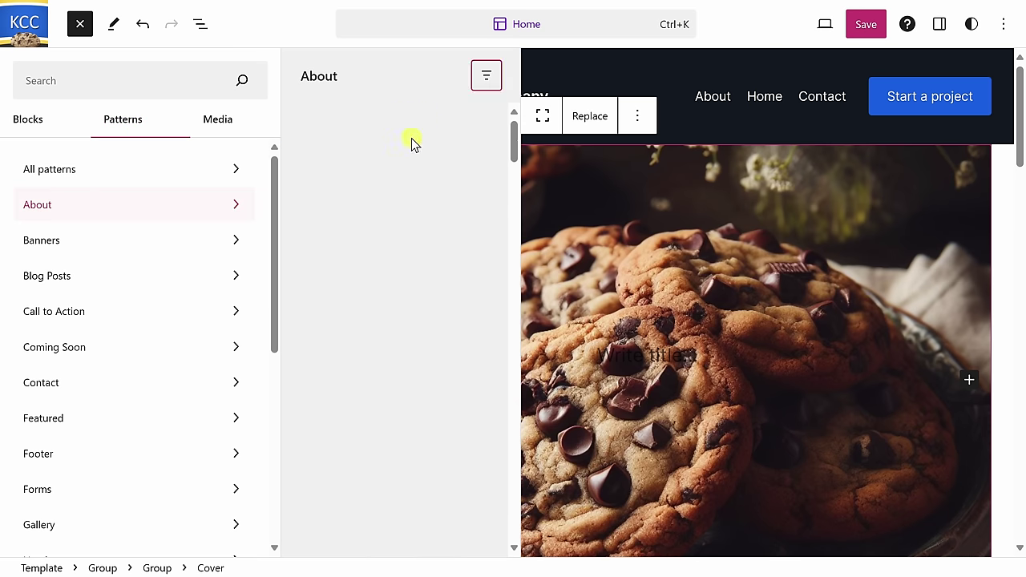
{"action": "left_click", "coordinate": [215, 121]}
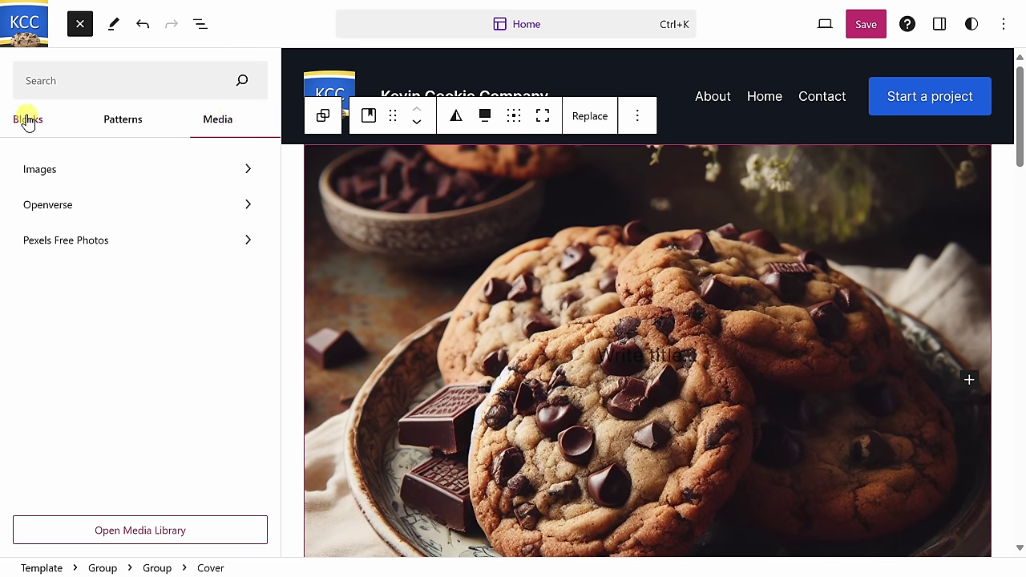
Find the Image block with the search term "image", insert it into the cover, and upload KCC Logo.png to it.
{"action": "left_click", "coordinate": [56, 84]}
{"action": "type", "text": "image"}
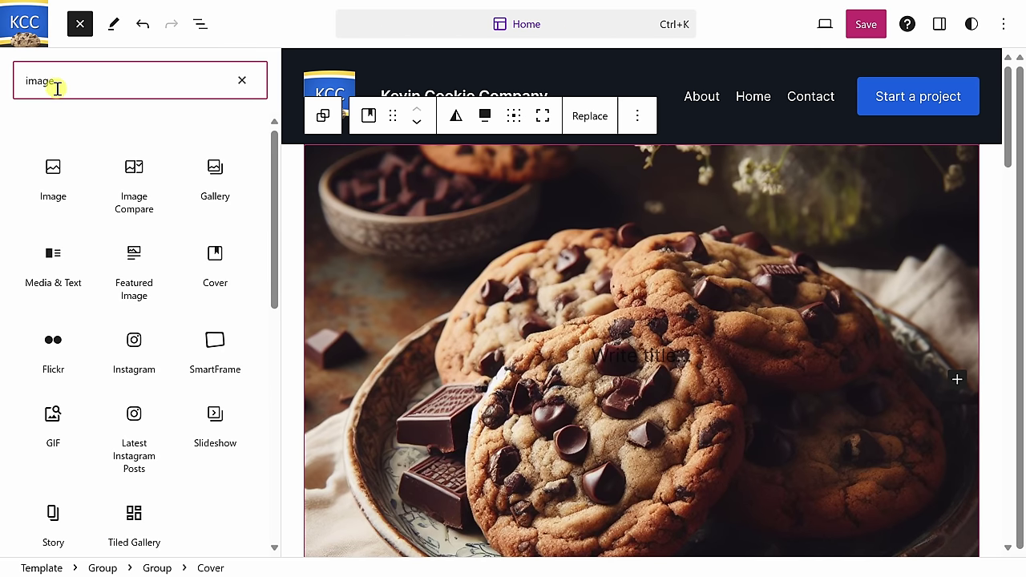
{"action": "left_click", "coordinate": [53, 171]}
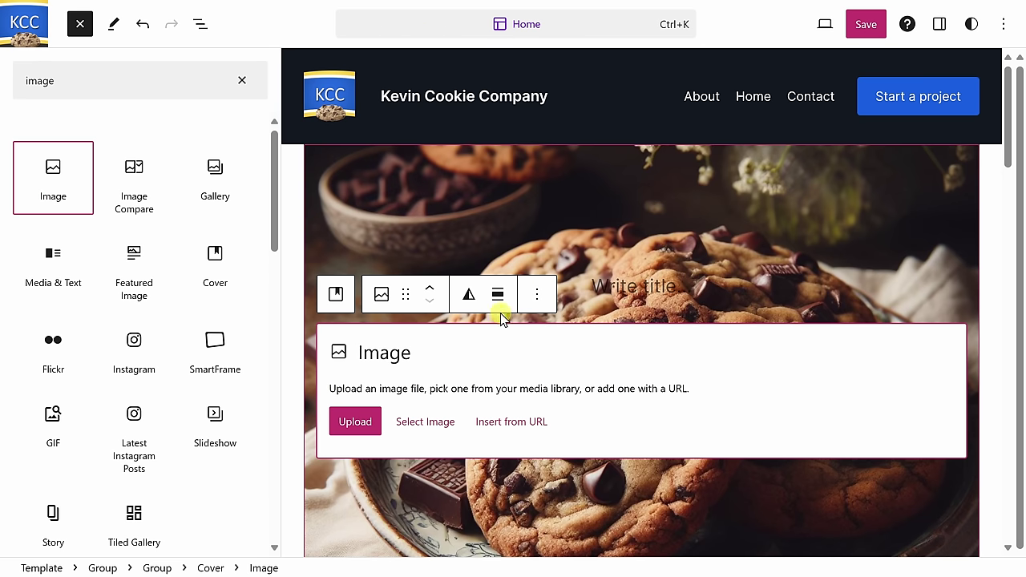
{"action": "left_click", "coordinate": [356, 425]}
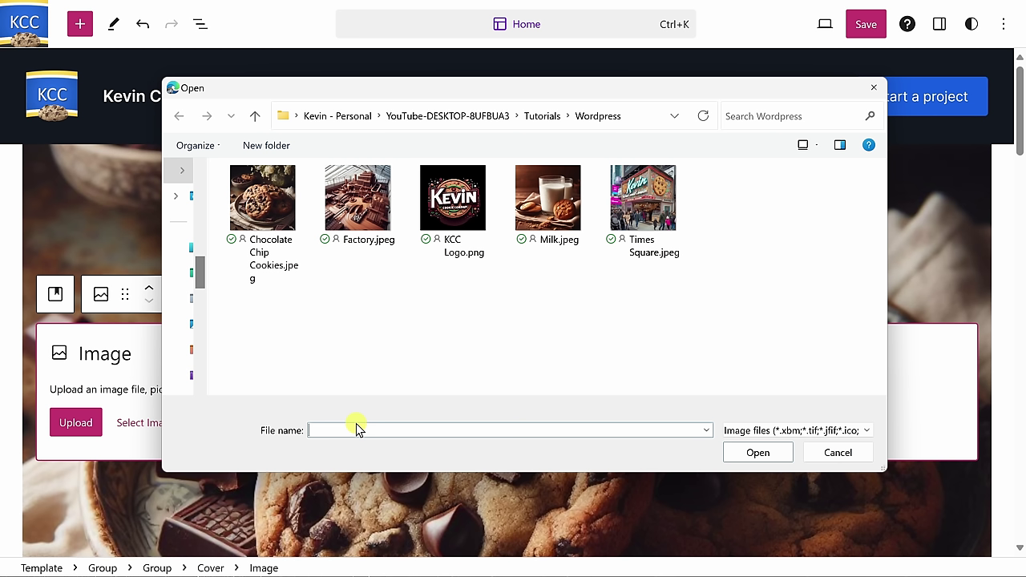
{"action": "left_click", "coordinate": [453, 205]}
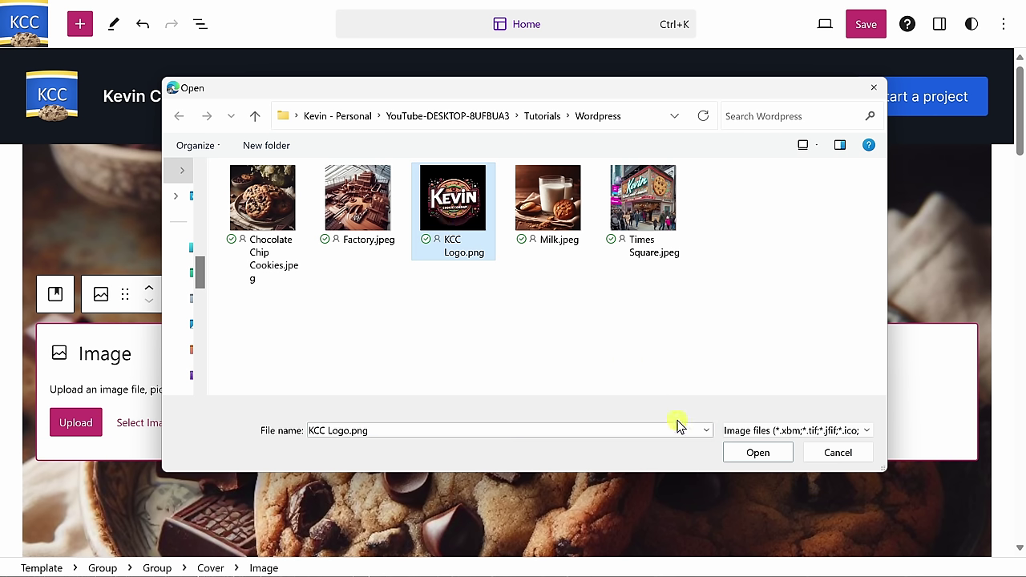
{"action": "left_click", "coordinate": [748, 454]}
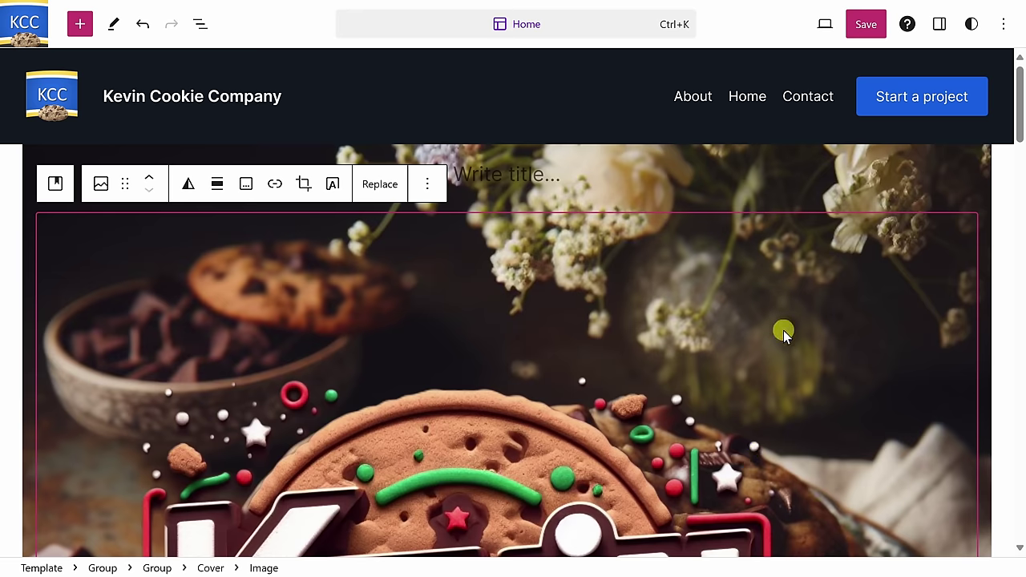
Shrink the logo image inside the cover proportionally to about a third of the cover's width.
{"action": "scroll", "coordinate": [784, 331], "scroll_direction": "down", "scroll_amount": 5}
{"action": "scroll", "coordinate": [784, 330], "scroll_direction": "up", "scroll_amount": 2}
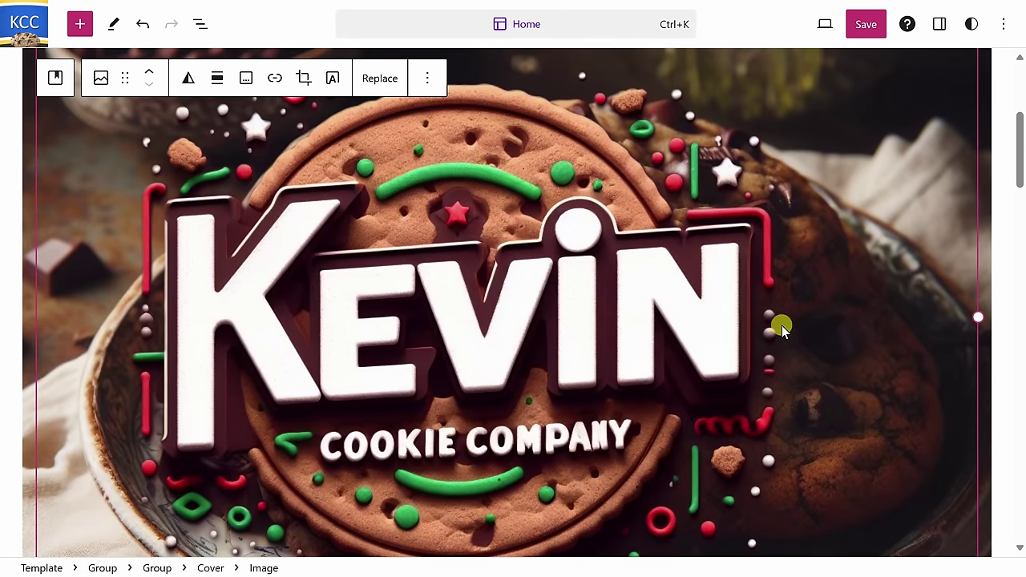
{"action": "scroll", "coordinate": [782, 332], "scroll_direction": "down", "scroll_amount": 5}
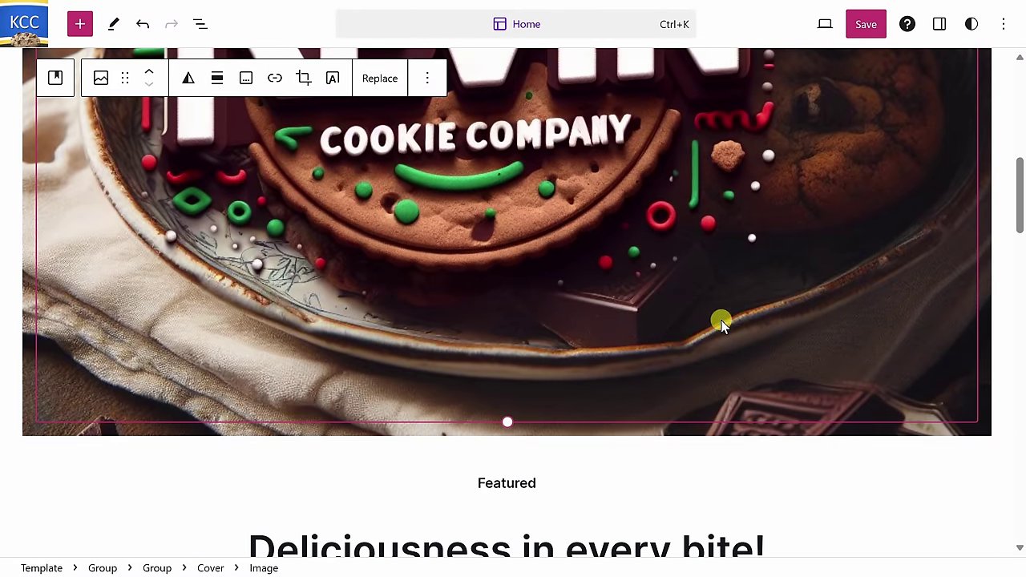
{"action": "scroll", "coordinate": [721, 320], "scroll_direction": "up", "scroll_amount": 4}
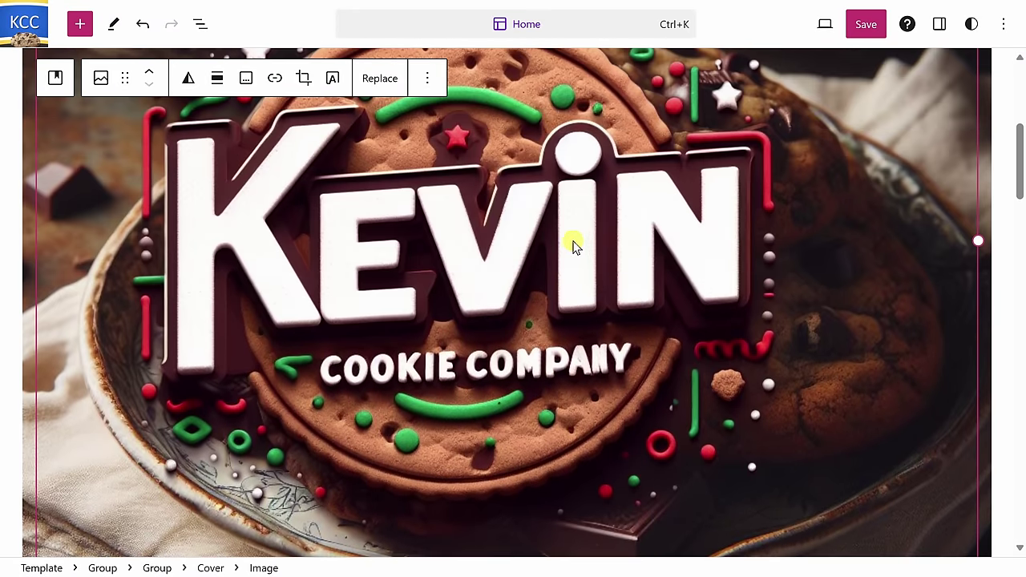
{"action": "scroll", "coordinate": [574, 245], "scroll_direction": "down", "scroll_amount": 4}
{"action": "left_click_drag", "start_coordinate": [509, 422], "coordinate": [505, 120]}
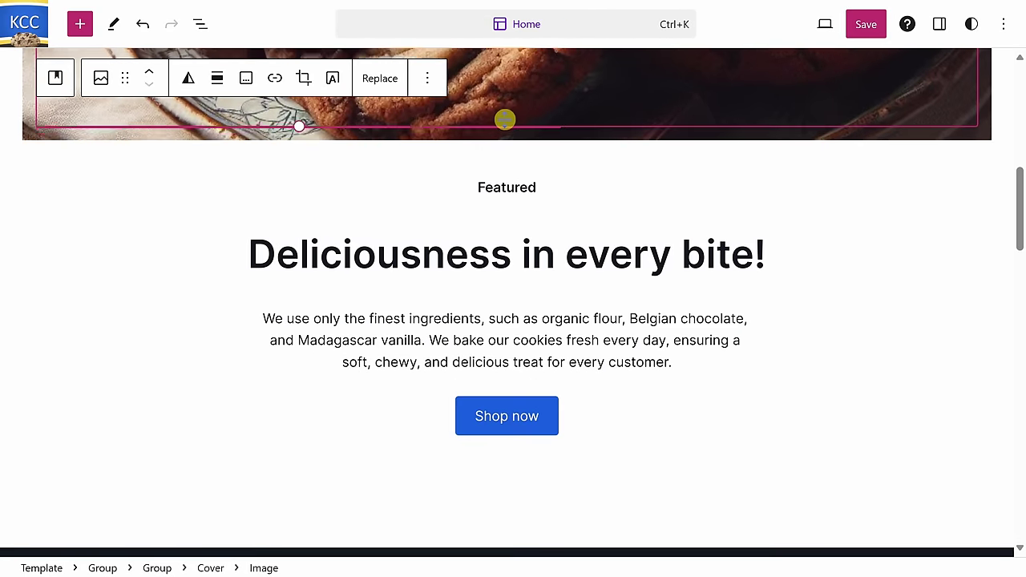
{"action": "scroll", "coordinate": [504, 248], "scroll_direction": "up", "scroll_amount": 8}
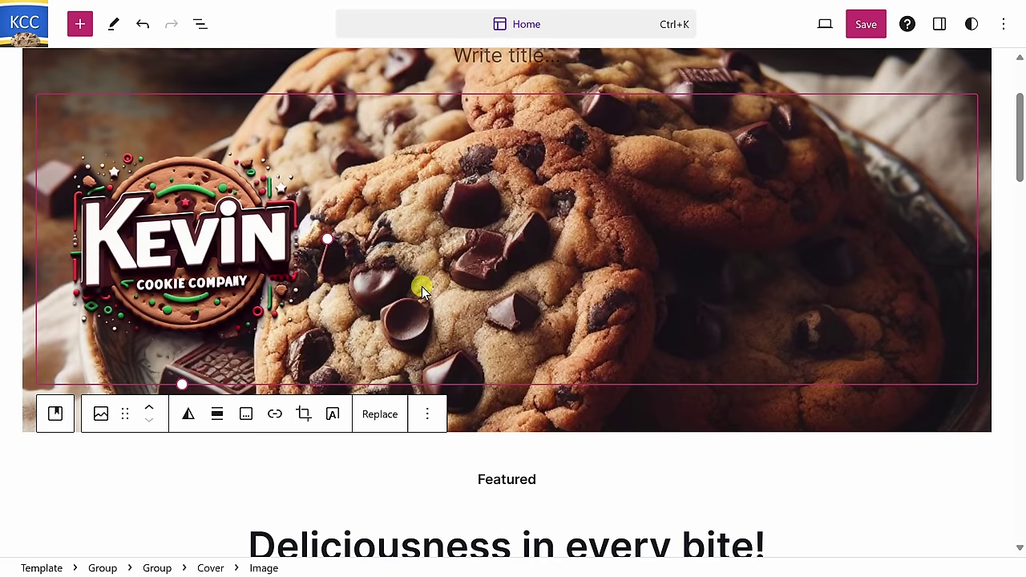
{"action": "key", "text": "ctrl+z"}
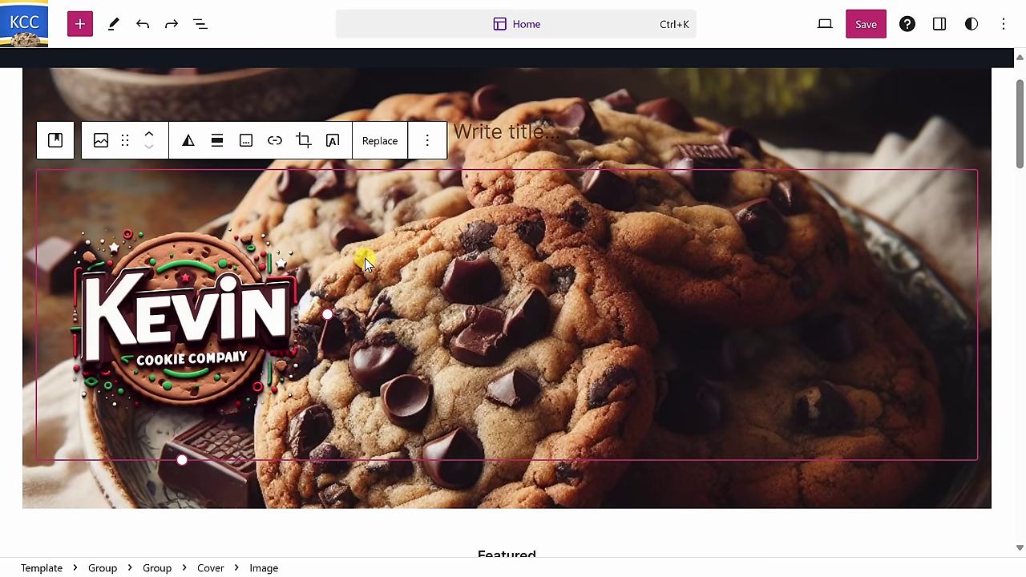
Center the Kevin Cookie Company logo image horizontally within the cover.
{"action": "left_click", "coordinate": [224, 291]}
{"action": "left_click", "coordinate": [218, 142]}
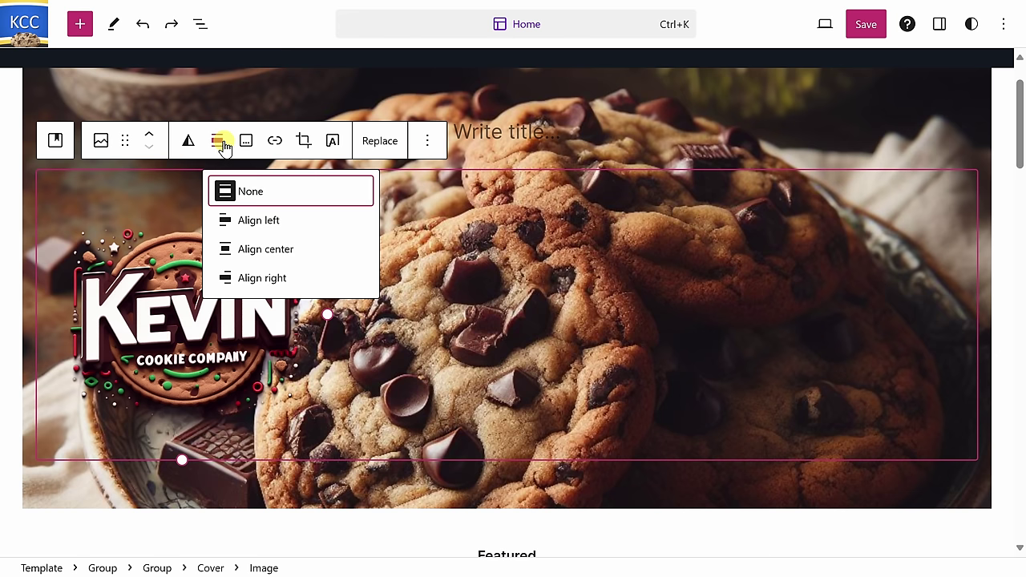
{"action": "left_click", "coordinate": [265, 249]}
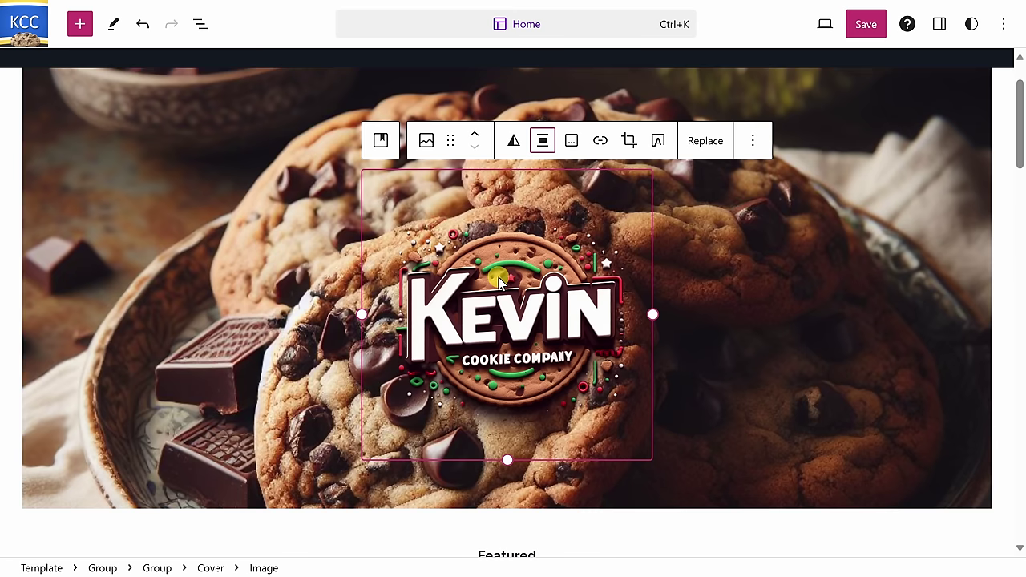
{"action": "left_click", "coordinate": [700, 263]}
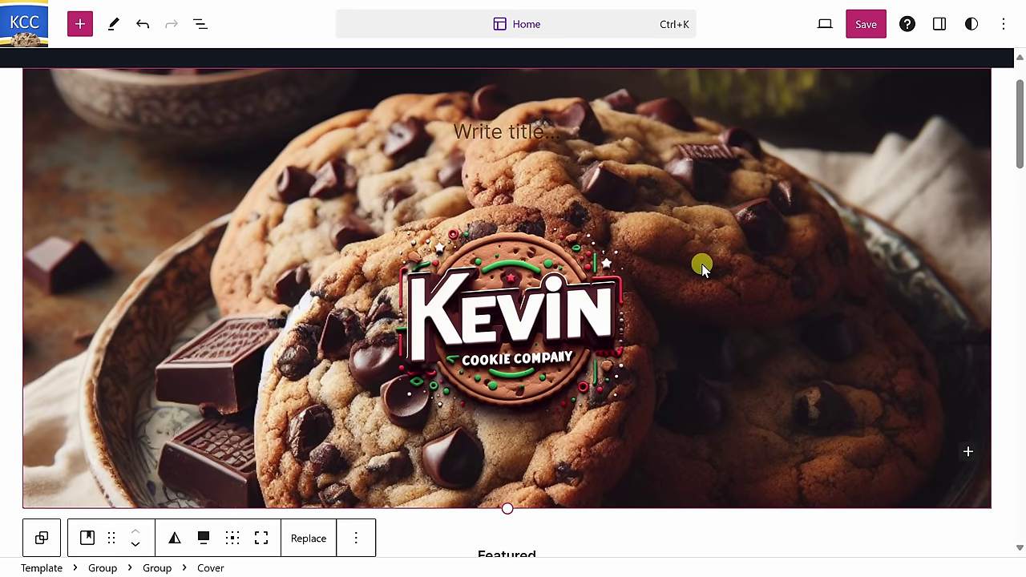
{"action": "scroll", "coordinate": [697, 264], "scroll_direction": "up", "scroll_amount": 1}
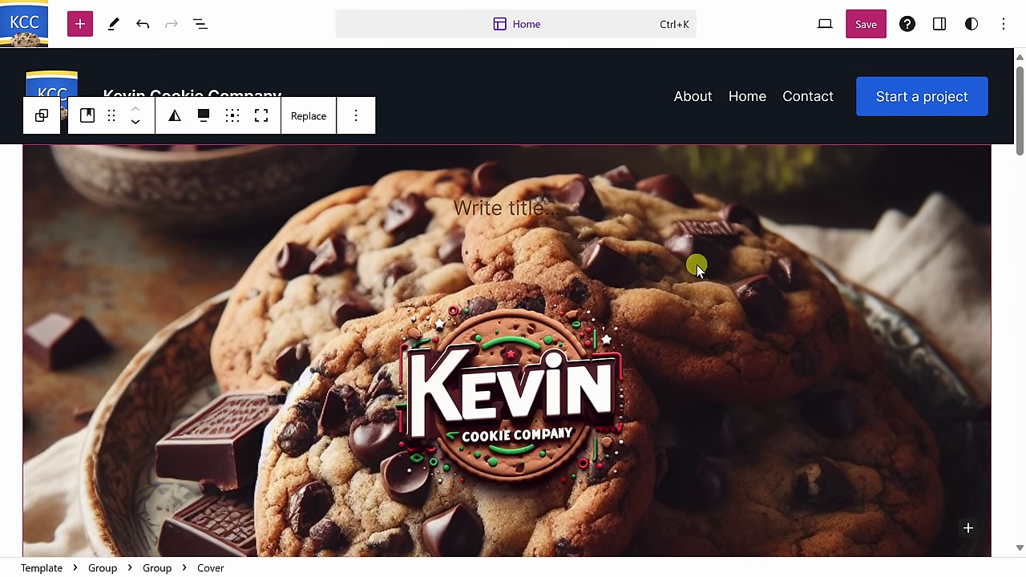
{"action": "scroll", "coordinate": [553, 280], "scroll_direction": "down", "scroll_amount": 1}
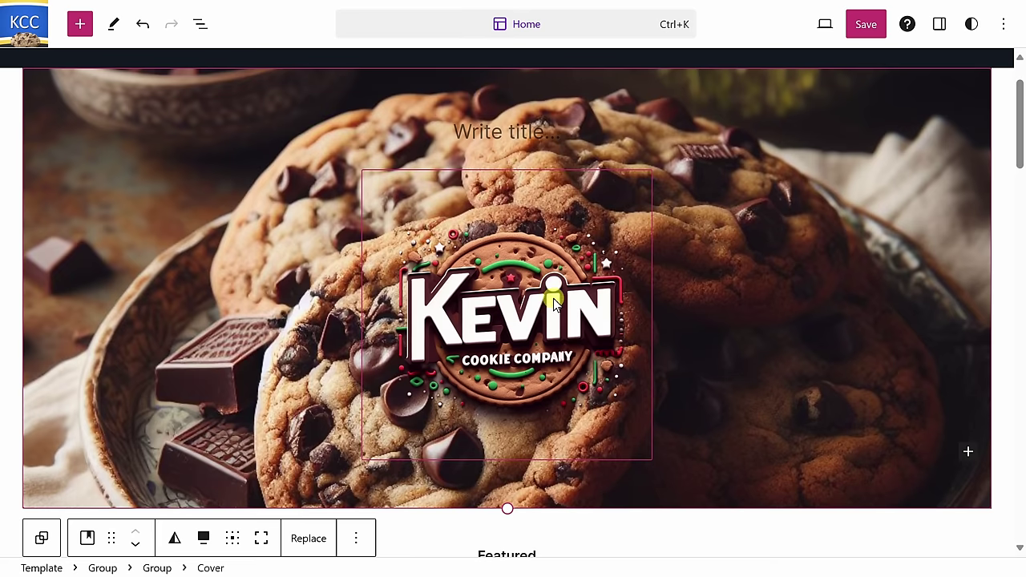
Delete the empty title paragraph above the logo in the cover.
{"action": "scroll", "coordinate": [581, 348], "scroll_direction": "up", "scroll_amount": 1}
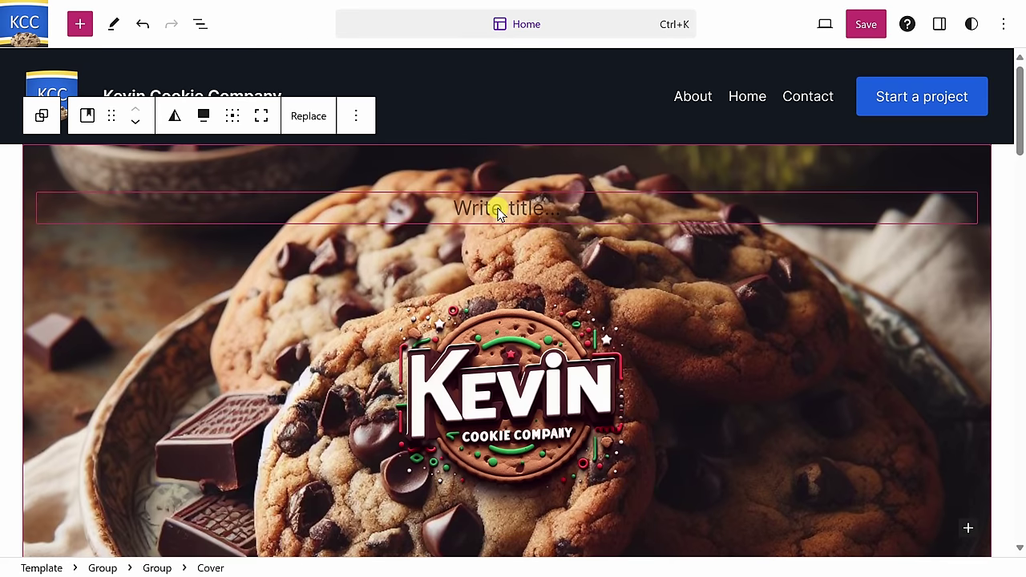
{"action": "left_click", "coordinate": [497, 212]}
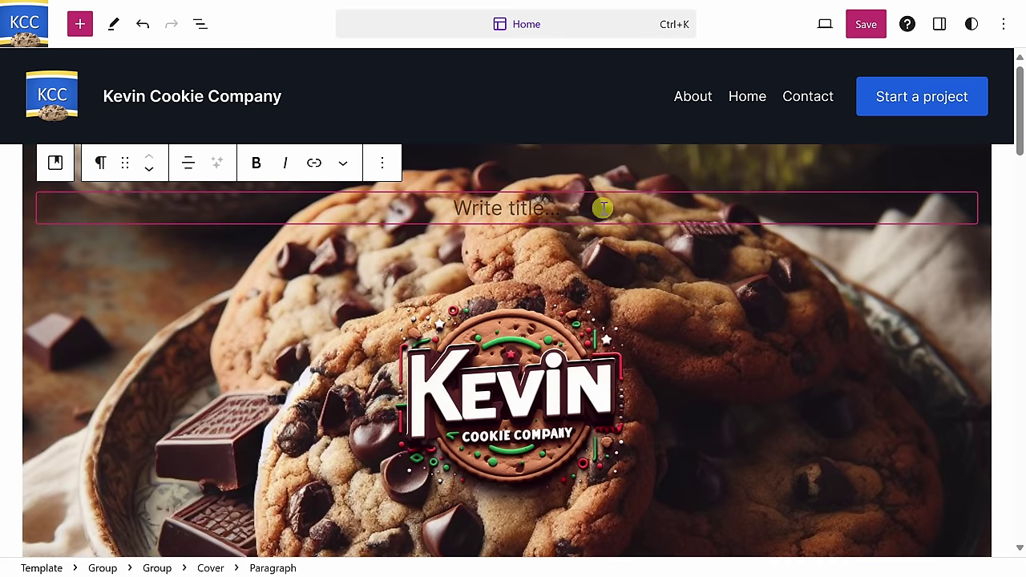
{"action": "left_click", "coordinate": [382, 170]}
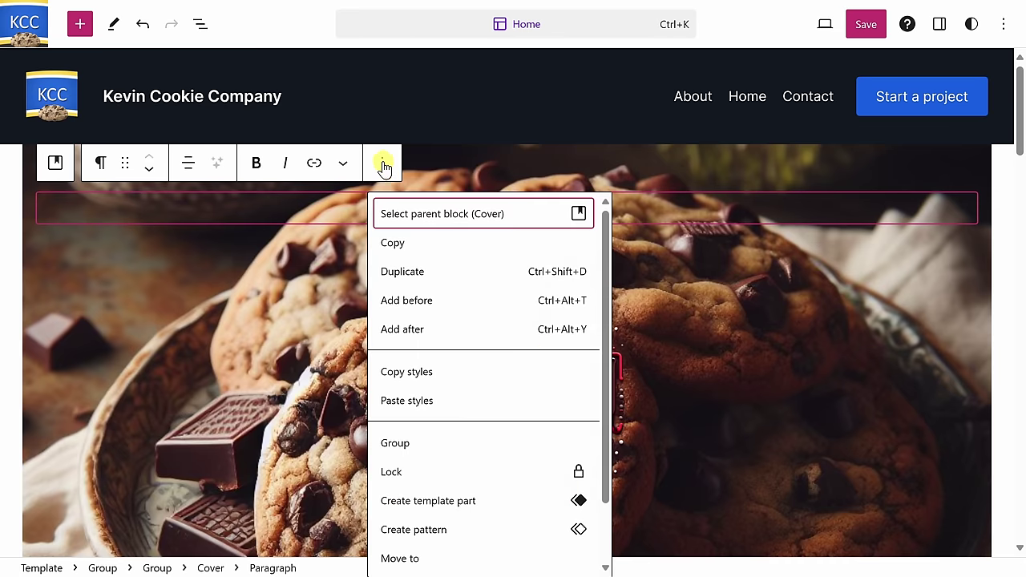
{"action": "scroll", "coordinate": [483, 250], "scroll_direction": "down", "scroll_amount": 1}
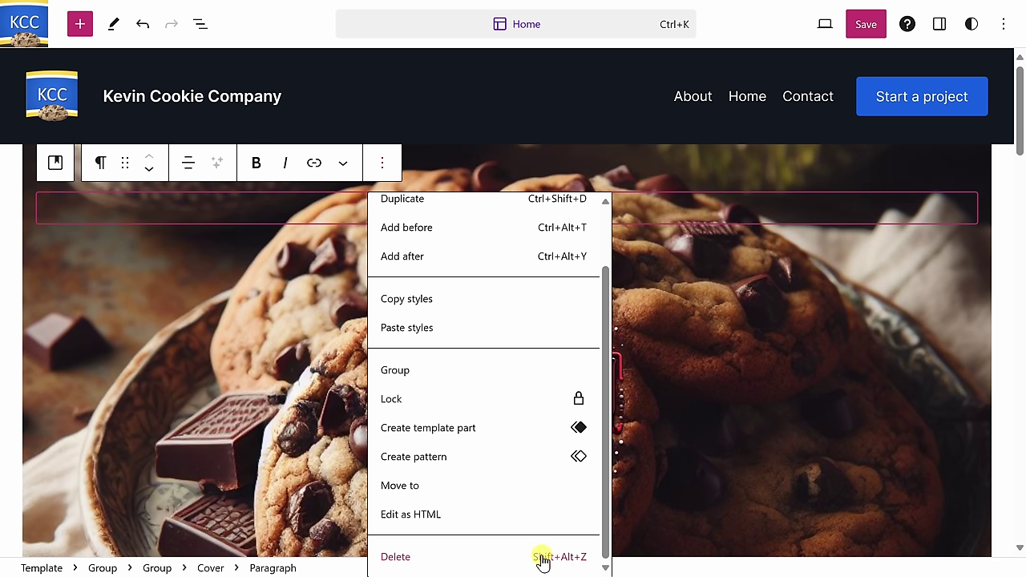
{"action": "left_click", "coordinate": [513, 556]}
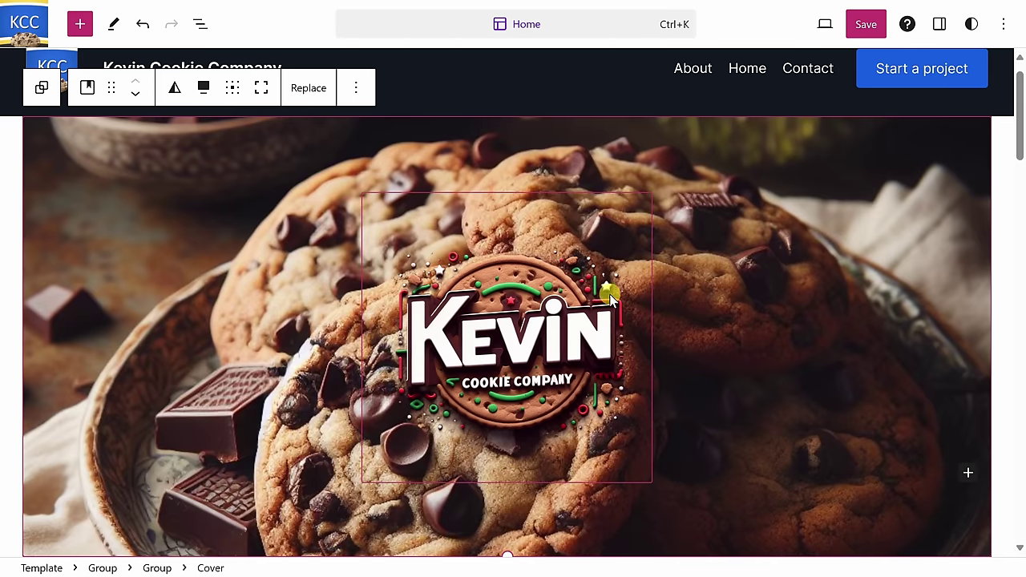
{"action": "scroll", "coordinate": [612, 309], "scroll_direction": "up", "scroll_amount": 1}
{"action": "scroll", "coordinate": [617, 307], "scroll_direction": "down", "scroll_amount": 2}
{"action": "scroll", "coordinate": [711, 320], "scroll_direction": "up", "scroll_amount": 2}
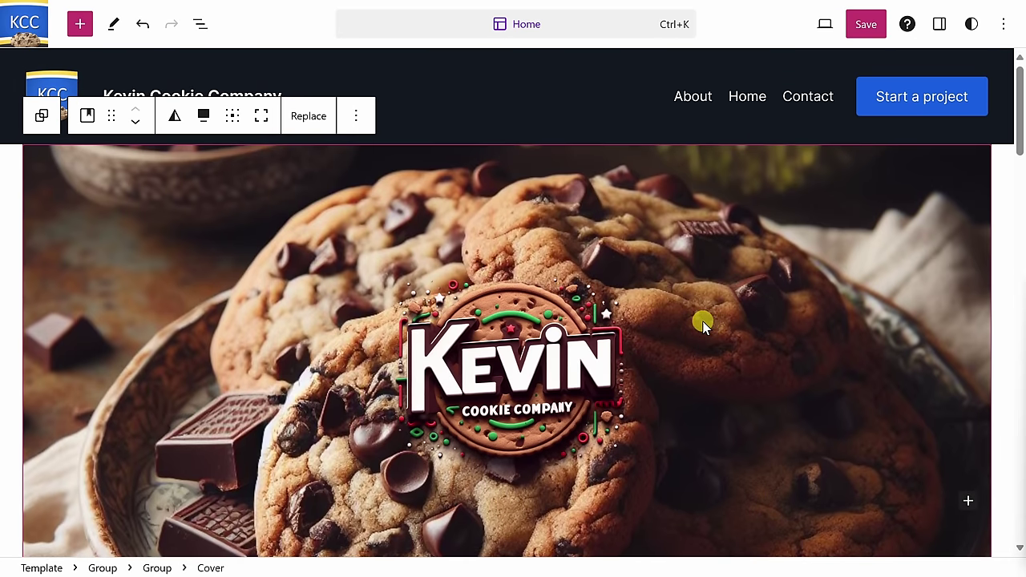
Replace the two placeholder images below the featured section with the milk-and-cookies picture and the chocolate factory picture.
{"action": "scroll", "coordinate": [702, 324], "scroll_direction": "down", "scroll_amount": 10}
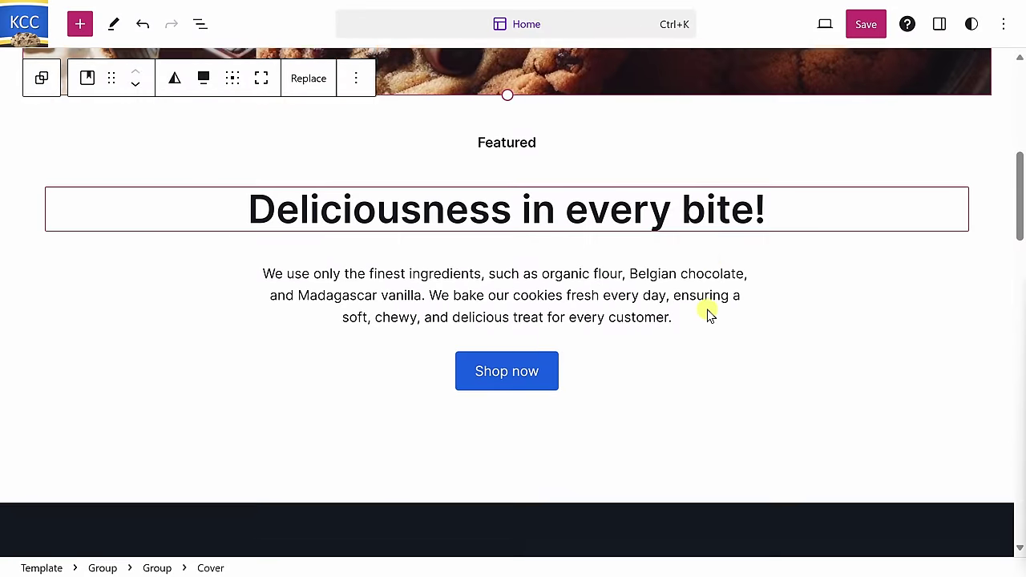
{"action": "scroll", "coordinate": [702, 308], "scroll_direction": "down", "scroll_amount": 8}
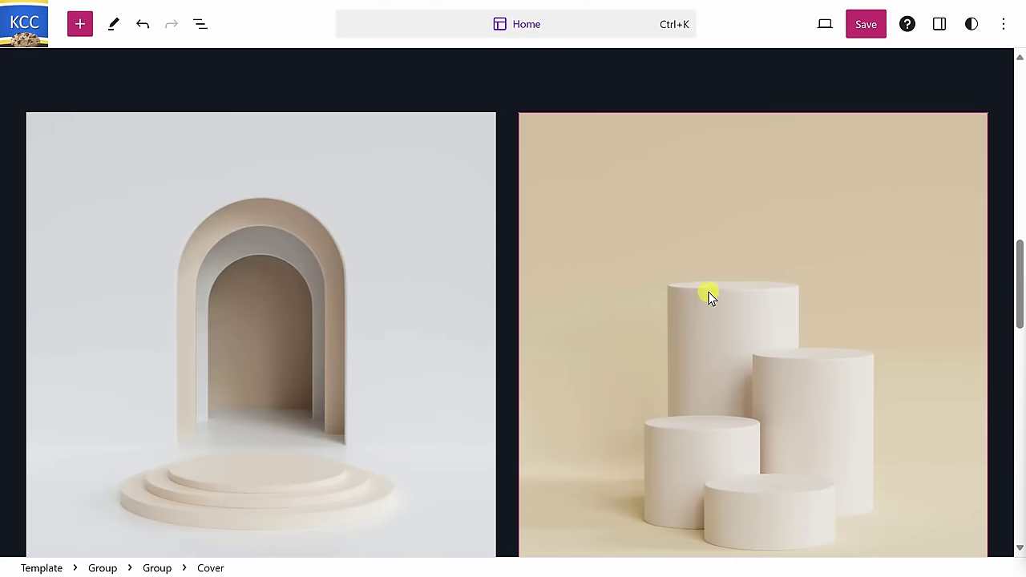
{"action": "left_click", "coordinate": [306, 213]}
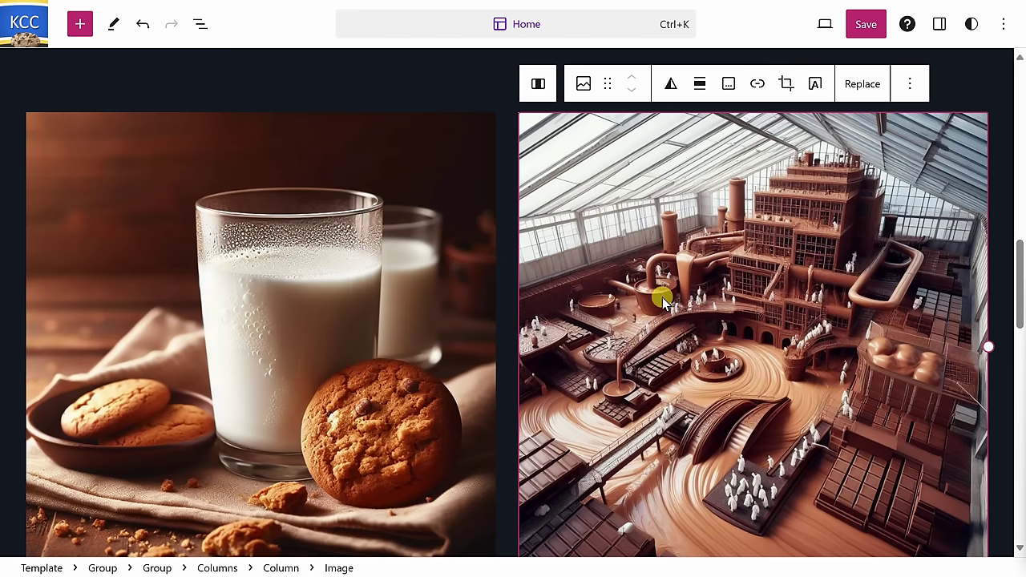
Add a marker for Times Square, Manhattan, New York, NY, United States to the map in the "Where to find us" section.
{"action": "scroll", "coordinate": [639, 268], "scroll_direction": "down", "scroll_amount": 7}
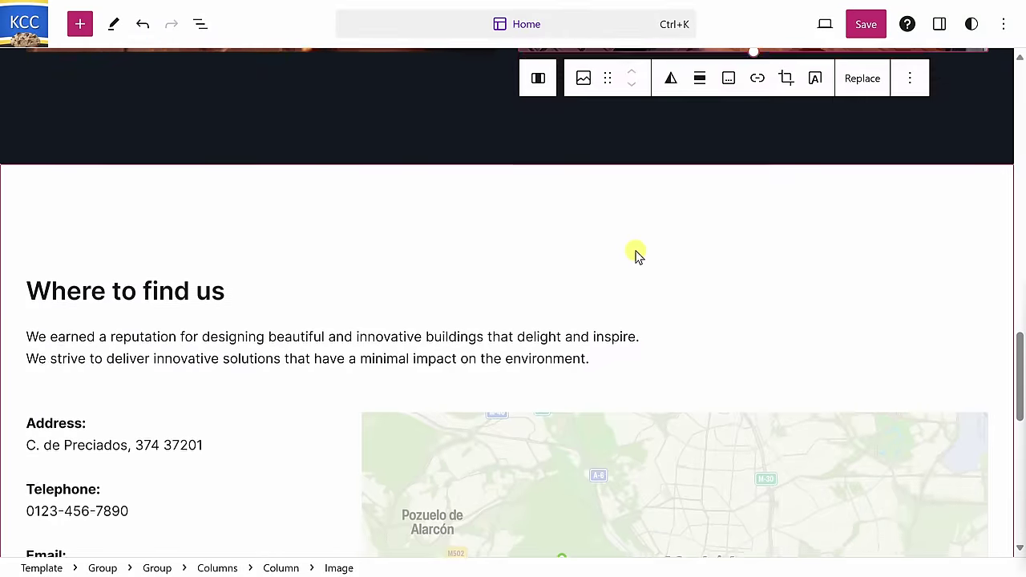
{"action": "scroll", "coordinate": [636, 254], "scroll_direction": "down", "scroll_amount": 3}
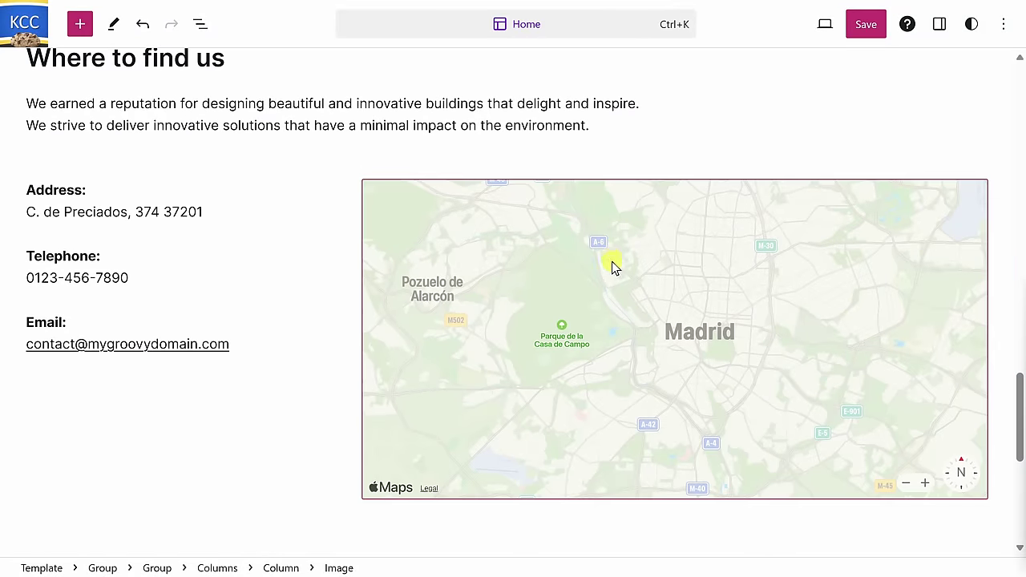
{"action": "left_click", "coordinate": [667, 243]}
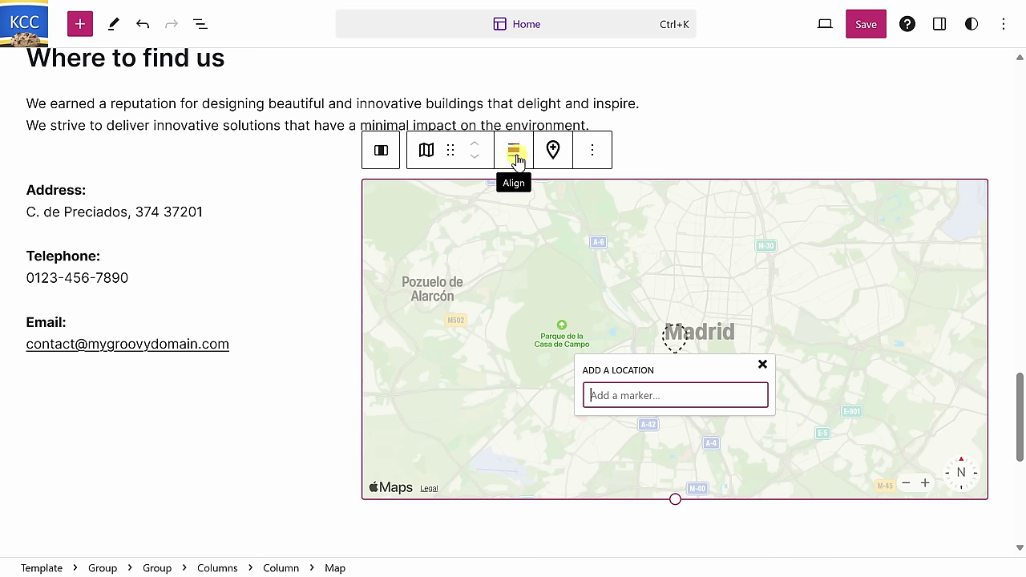
{"action": "left_click", "coordinate": [554, 151]}
{"action": "left_click", "coordinate": [627, 393]}
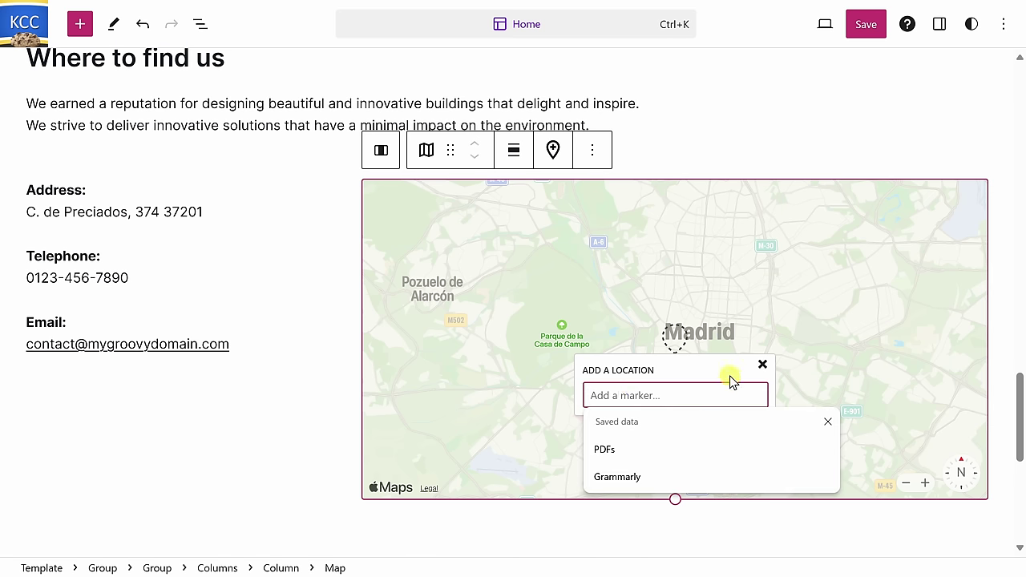
{"action": "type", "text": "times square"}
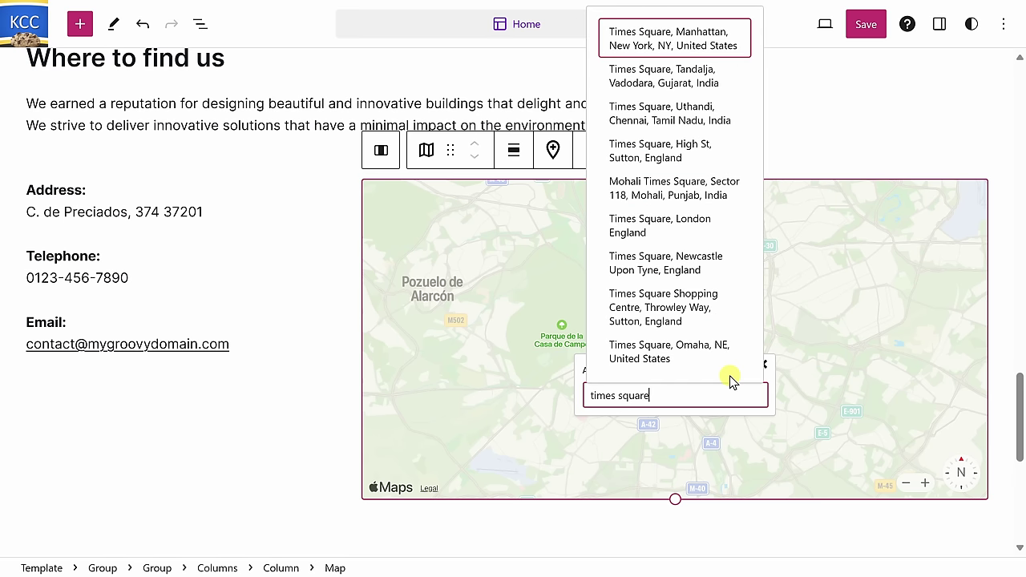
{"action": "left_click", "coordinate": [653, 48]}
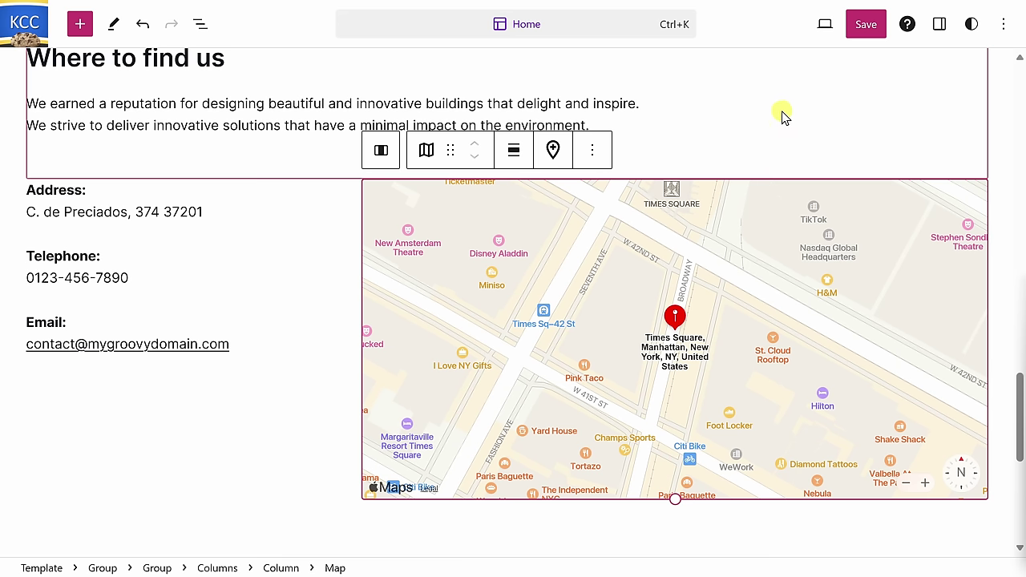
Save the changes to the Home template and view the site, checking its cover, featured text and pictures.
{"action": "left_click", "coordinate": [868, 32]}
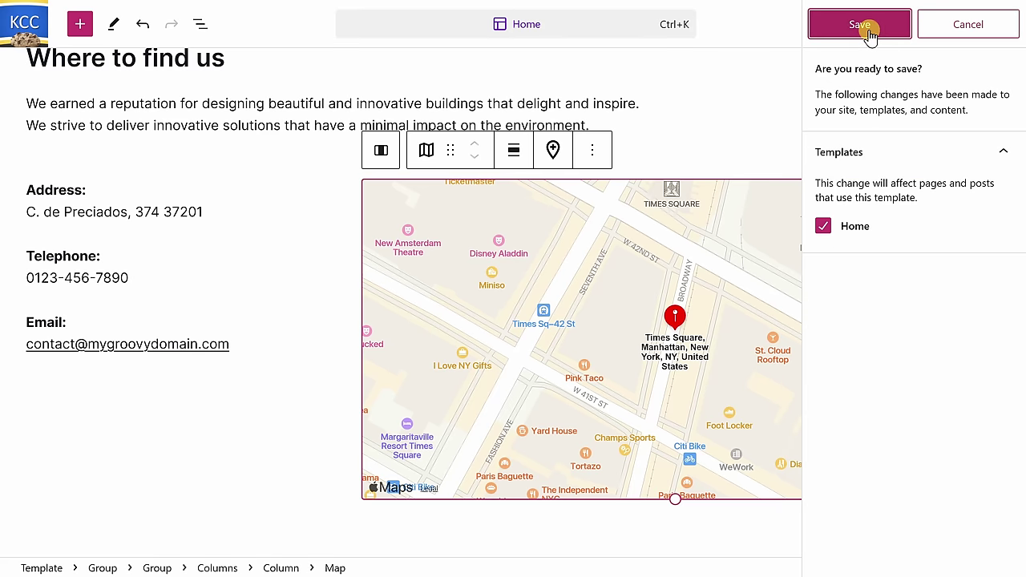
{"action": "left_click", "coordinate": [859, 25]}
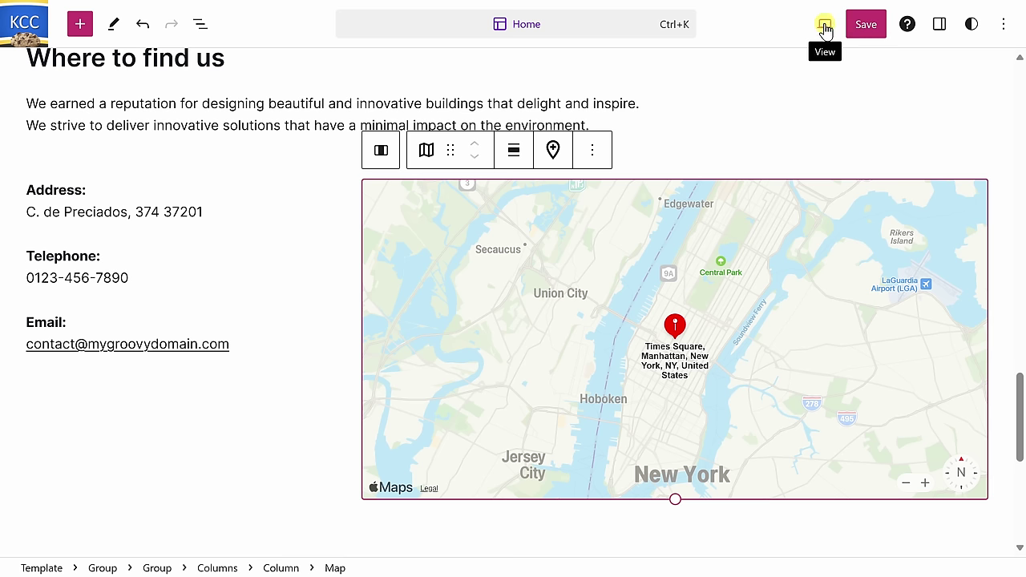
{"action": "left_click", "coordinate": [825, 26]}
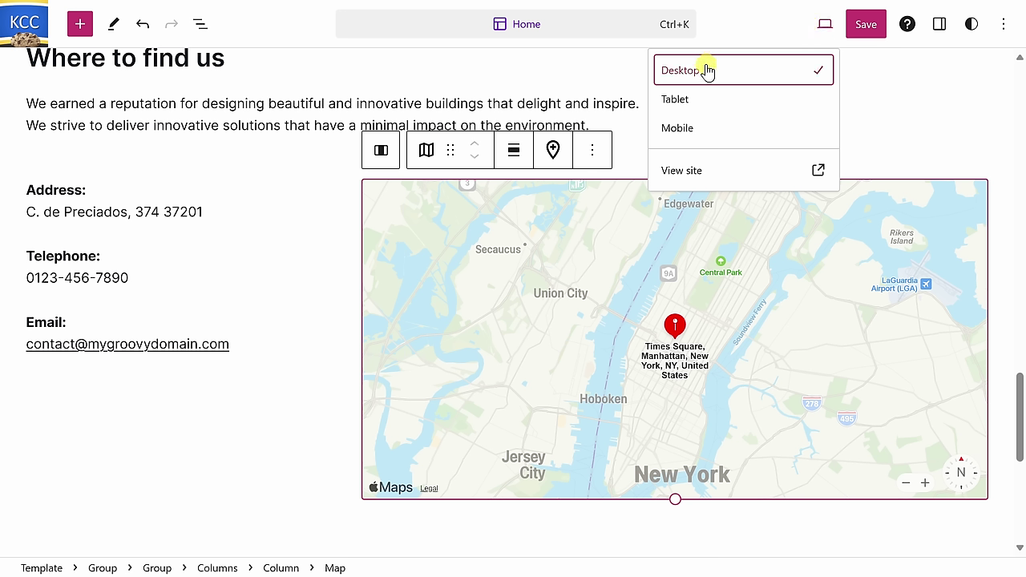
{"action": "left_click", "coordinate": [718, 171]}
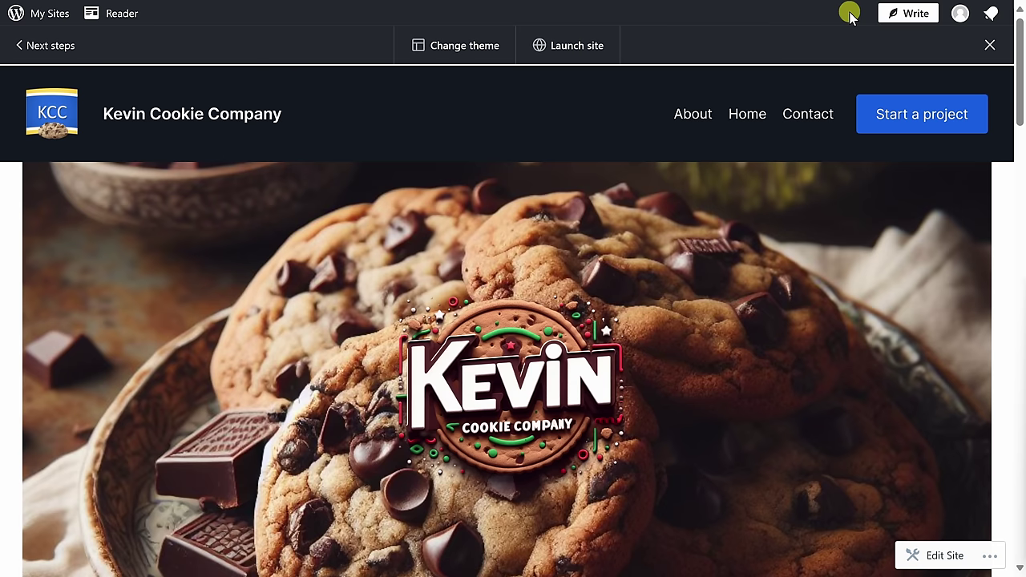
{"action": "scroll", "coordinate": [818, 201], "scroll_direction": "down", "scroll_amount": 3}
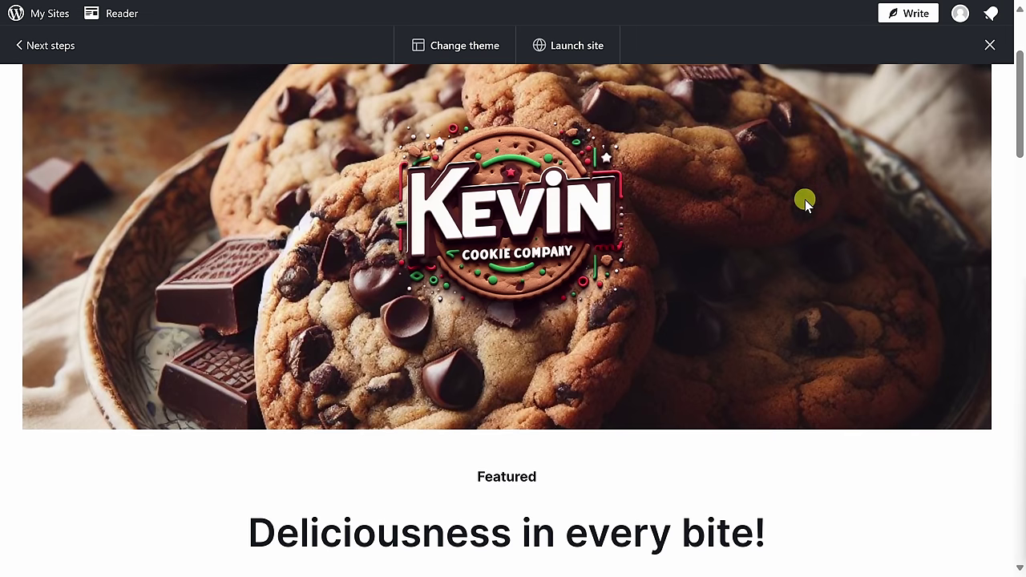
{"action": "scroll", "coordinate": [805, 199], "scroll_direction": "down", "scroll_amount": 5}
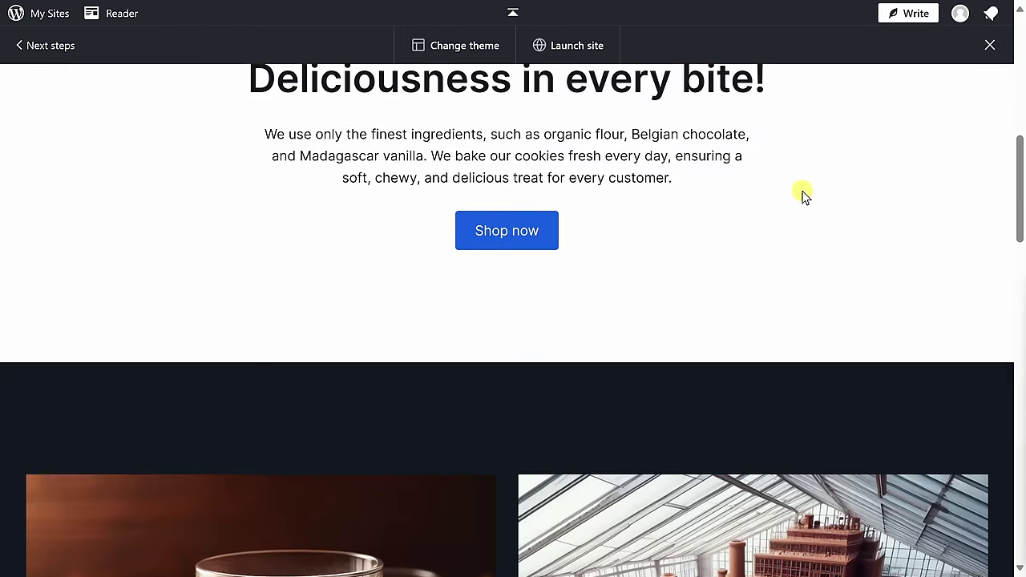
{"action": "scroll", "coordinate": [805, 198], "scroll_direction": "down", "scroll_amount": 2}
{"action": "scroll", "coordinate": [802, 176], "scroll_direction": "down", "scroll_amount": 2}
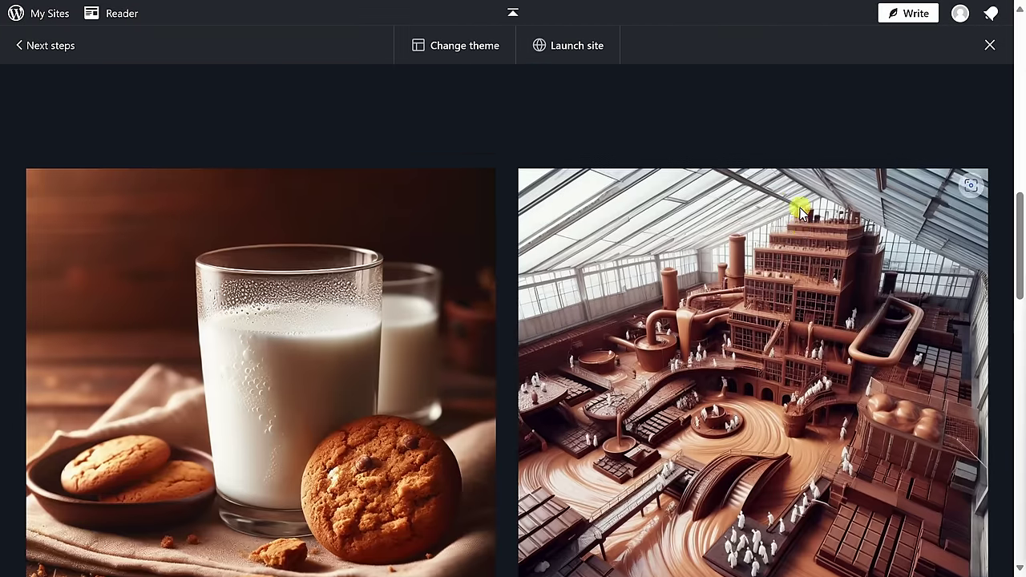
{"action": "scroll", "coordinate": [800, 240], "scroll_direction": "up", "scroll_amount": 12}
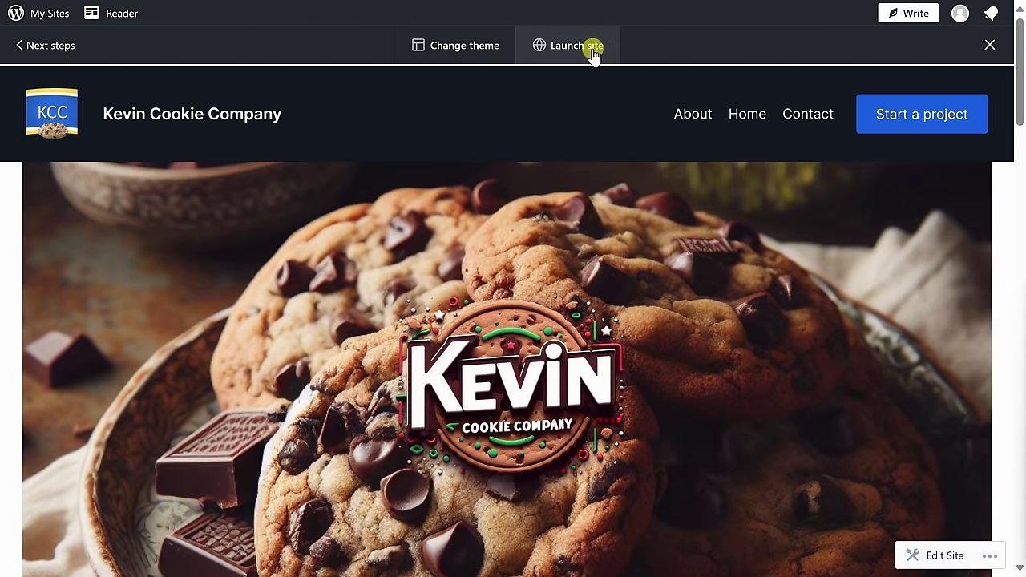
Return to the site's next-steps checklist and launch the site without choosing a custom domain.
{"action": "left_click", "coordinate": [47, 47]}
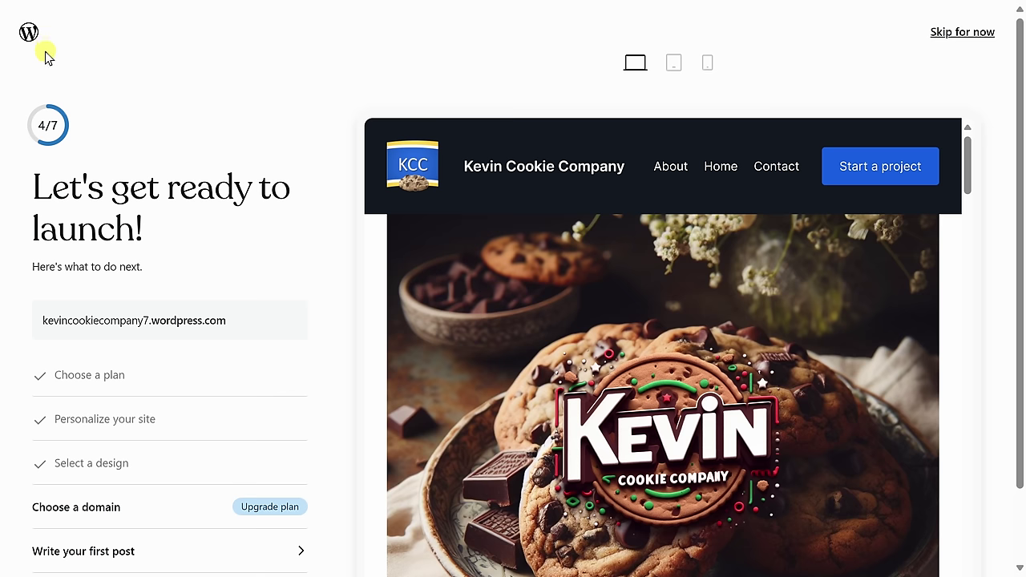
{"action": "scroll", "coordinate": [47, 56], "scroll_direction": "down", "scroll_amount": 2}
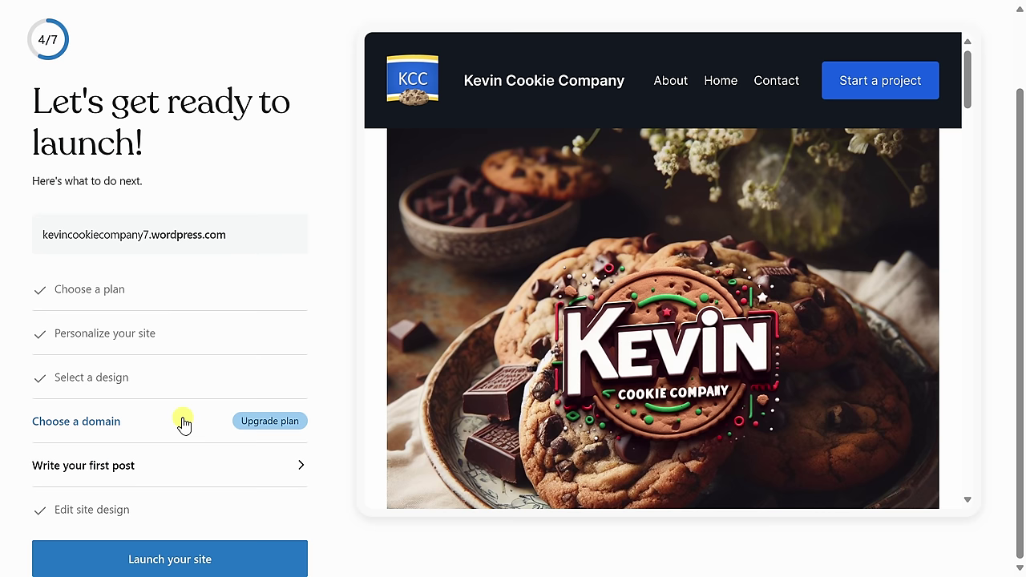
{"action": "left_click", "coordinate": [190, 559]}
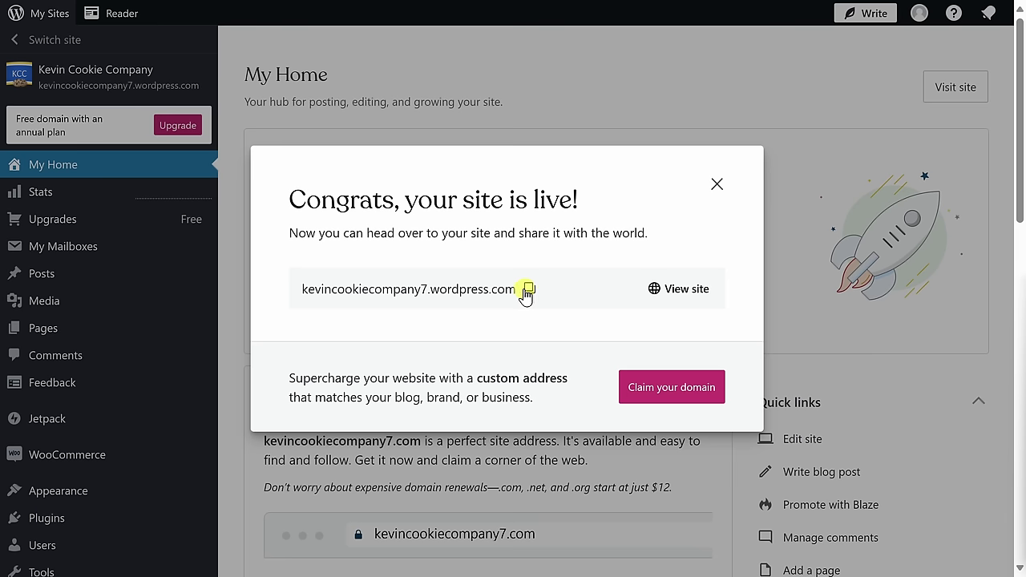
View the launched site and look over its homepage, including the banner for free plans.
{"action": "left_click", "coordinate": [692, 288]}
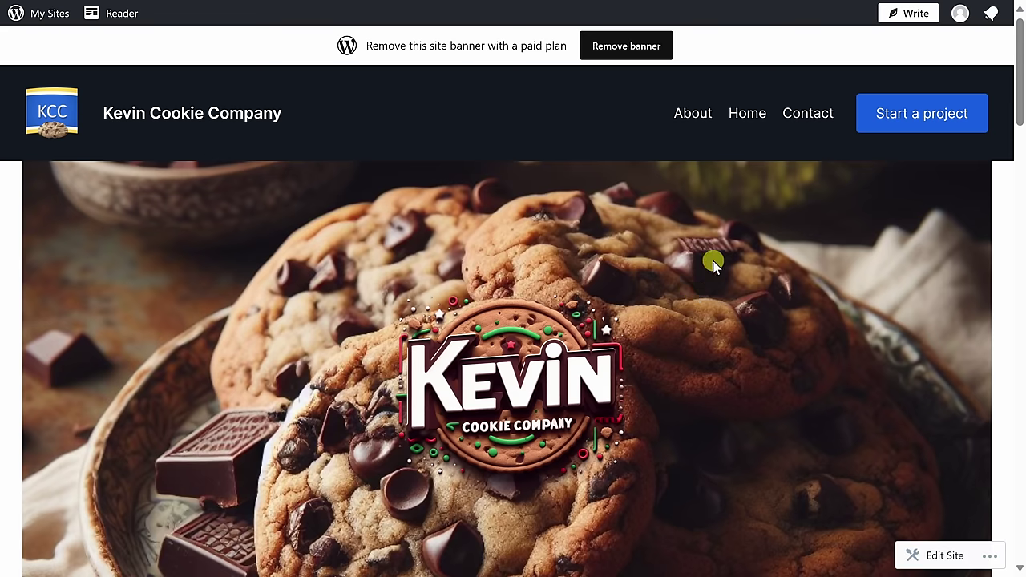
{"action": "scroll", "coordinate": [722, 265], "scroll_direction": "down", "scroll_amount": 5}
{"action": "scroll", "coordinate": [733, 264], "scroll_direction": "up", "scroll_amount": 5}
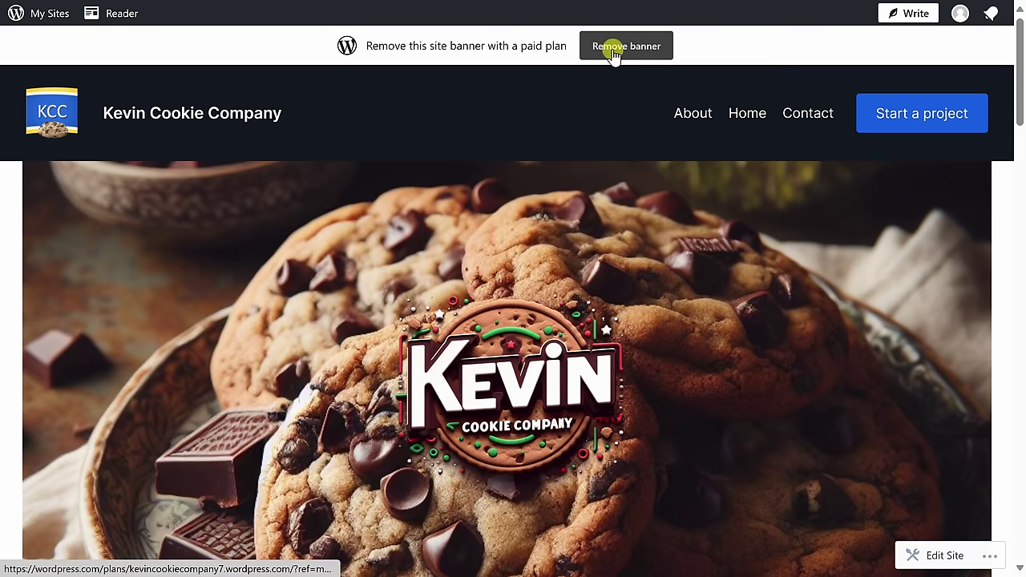
{"action": "scroll", "coordinate": [757, 316], "scroll_direction": "down", "scroll_amount": 7}
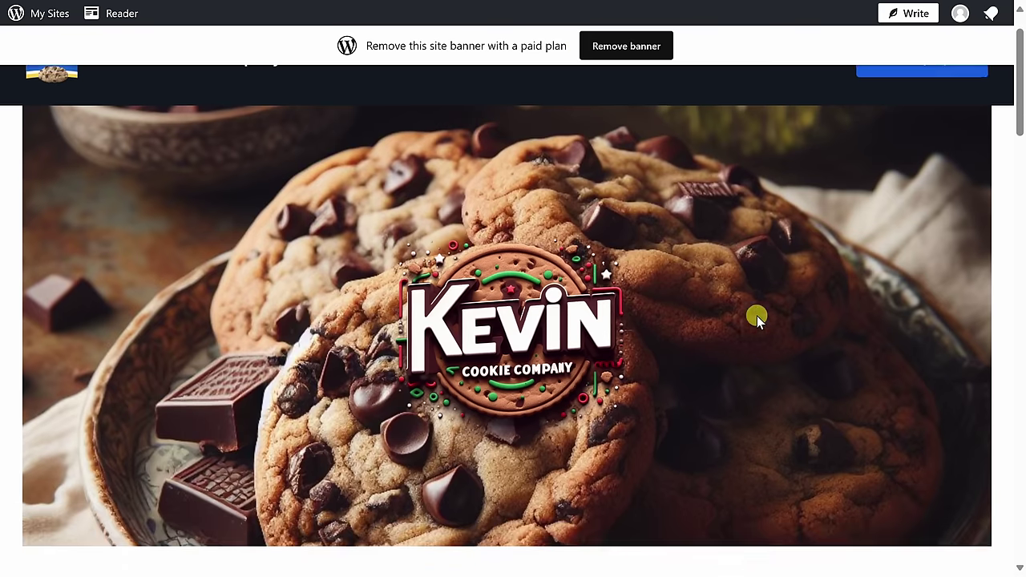
{"action": "scroll", "coordinate": [770, 333], "scroll_direction": "up", "scroll_amount": 10}
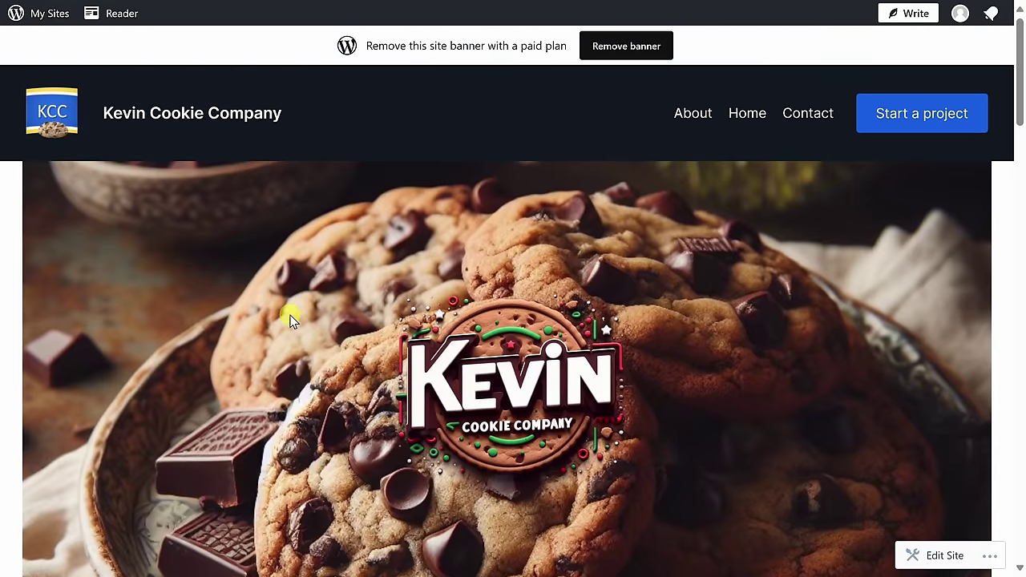
Return to the site's dashboard and examine its traffic stats, including the 7-day highlights and the daily views chart.
{"action": "left_click", "coordinate": [49, 16]}
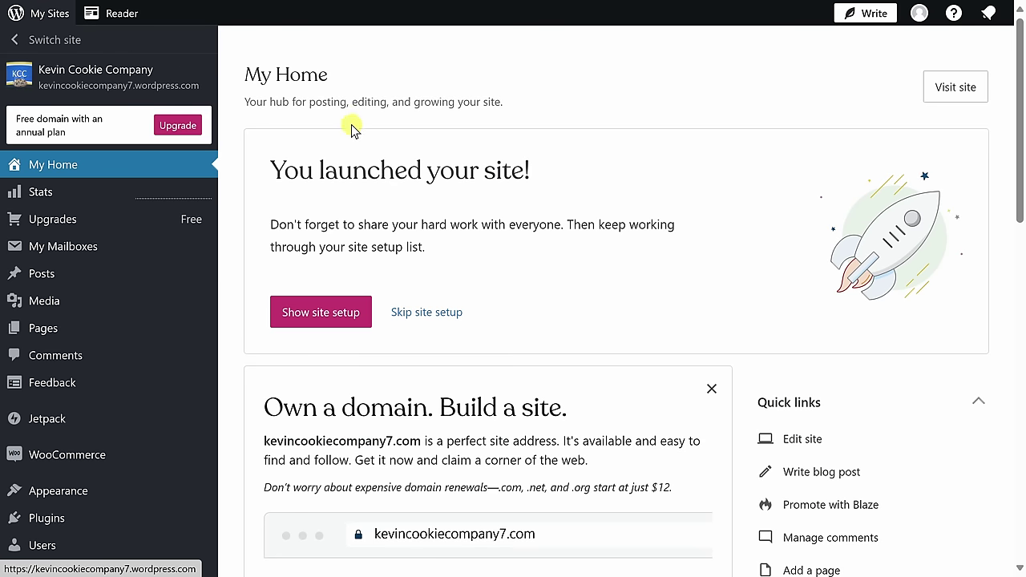
{"action": "scroll", "coordinate": [713, 142], "scroll_direction": "down", "scroll_amount": 1}
{"action": "scroll", "coordinate": [712, 145], "scroll_direction": "up", "scroll_amount": 1}
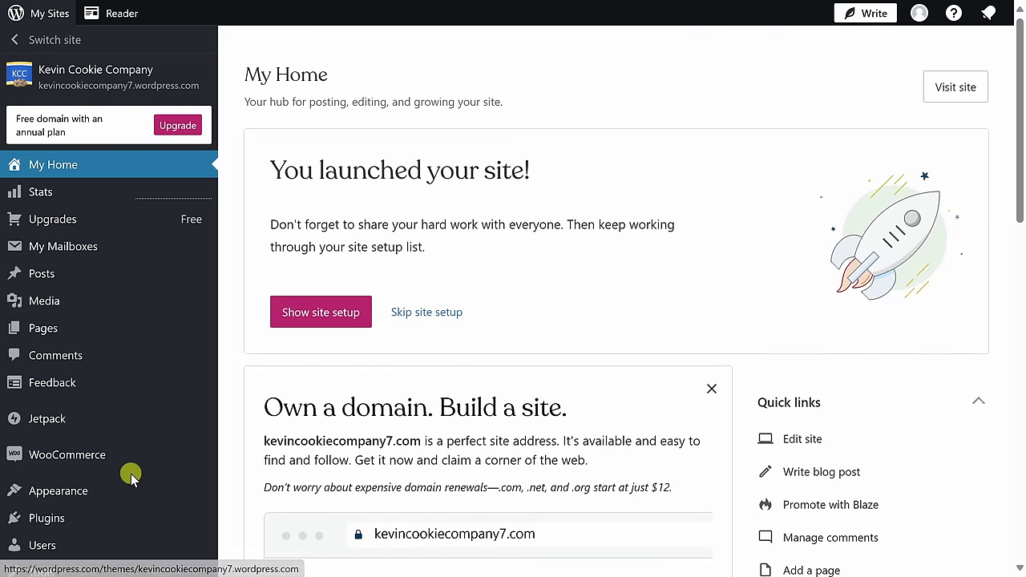
{"action": "left_click", "coordinate": [105, 193]}
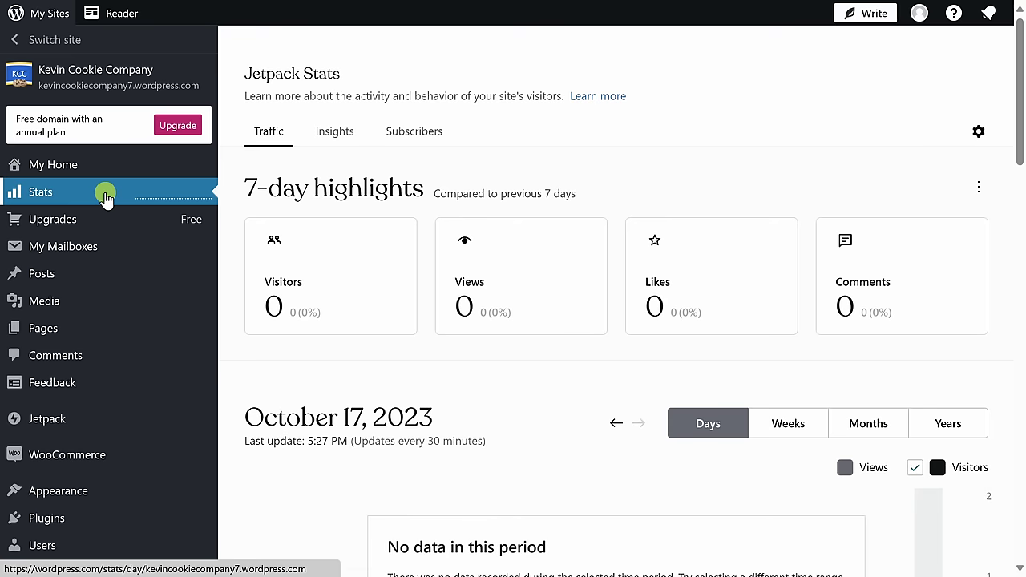
{"action": "scroll", "coordinate": [283, 294], "scroll_direction": "down", "scroll_amount": 3}
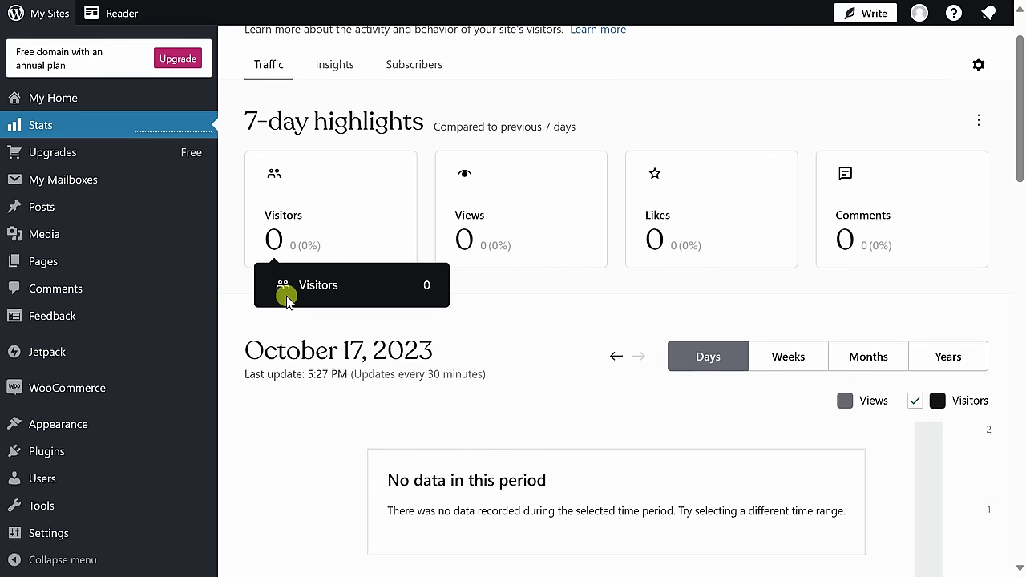
{"action": "scroll", "coordinate": [298, 294], "scroll_direction": "down", "scroll_amount": 1}
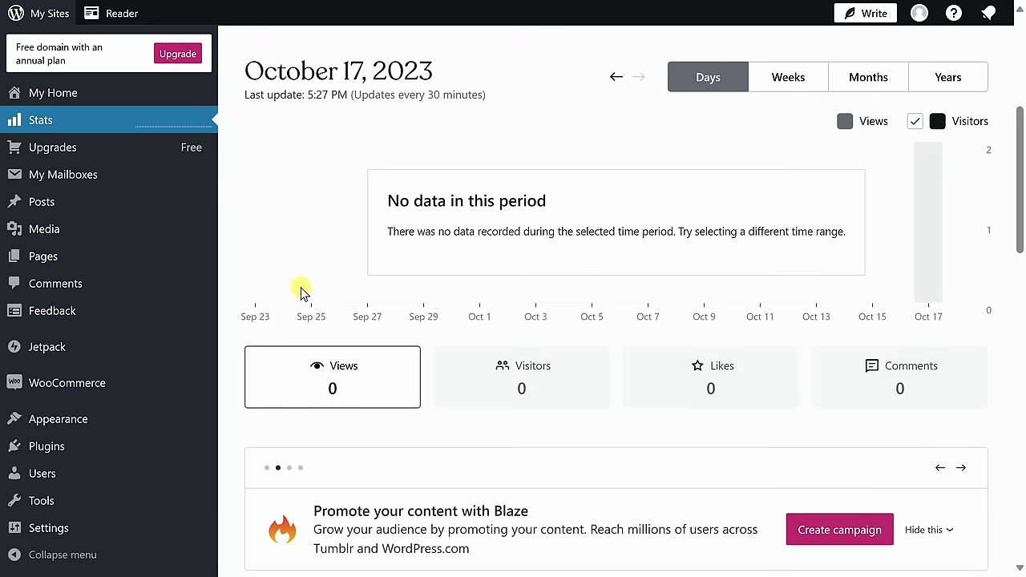
{"action": "scroll", "coordinate": [303, 291], "scroll_direction": "up", "scroll_amount": 4}
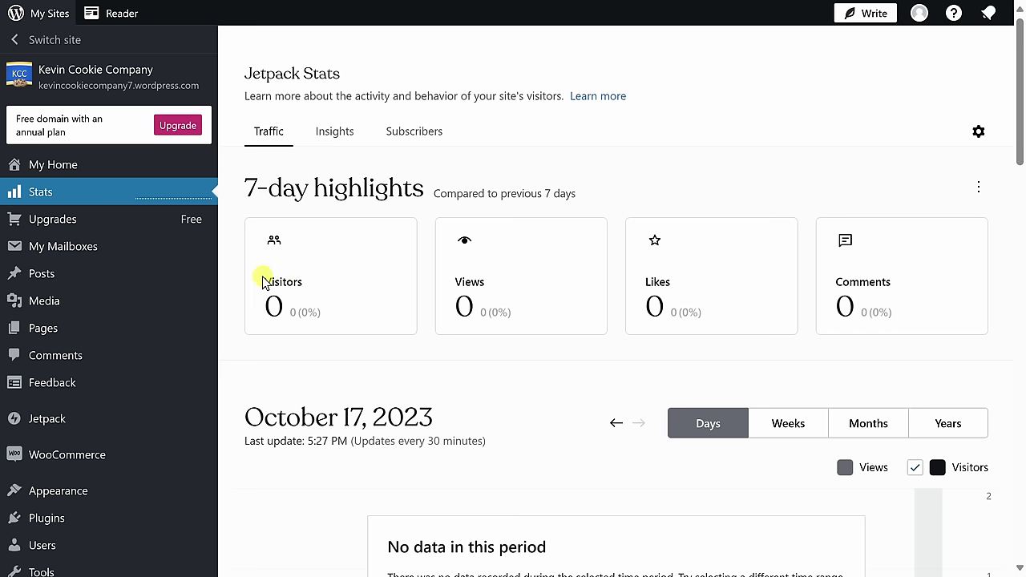
Look over the site's media library and the dashboard entries for posts and pages.
{"action": "mouse_move", "coordinate": [112, 282]}
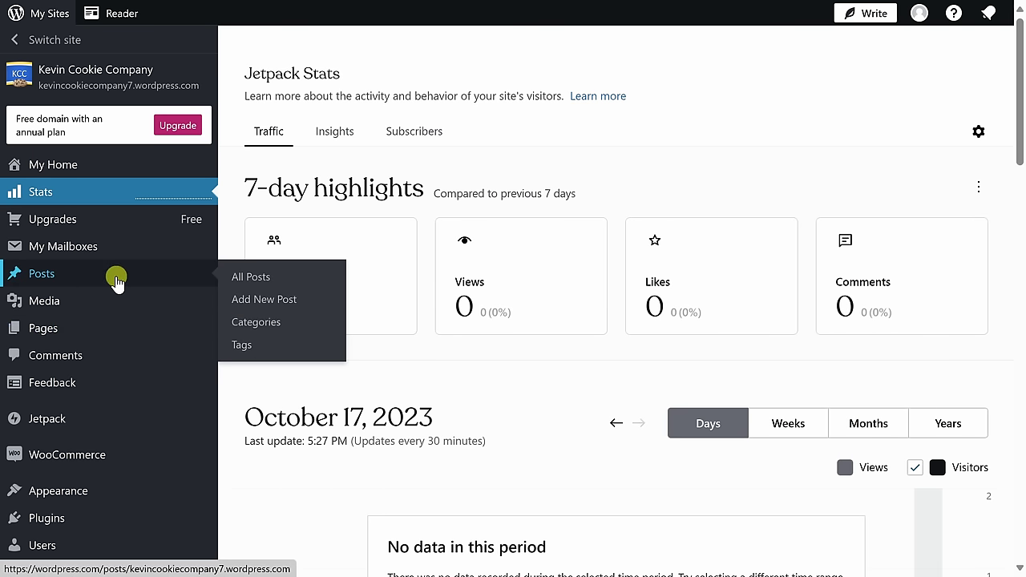
{"action": "mouse_move", "coordinate": [126, 335]}
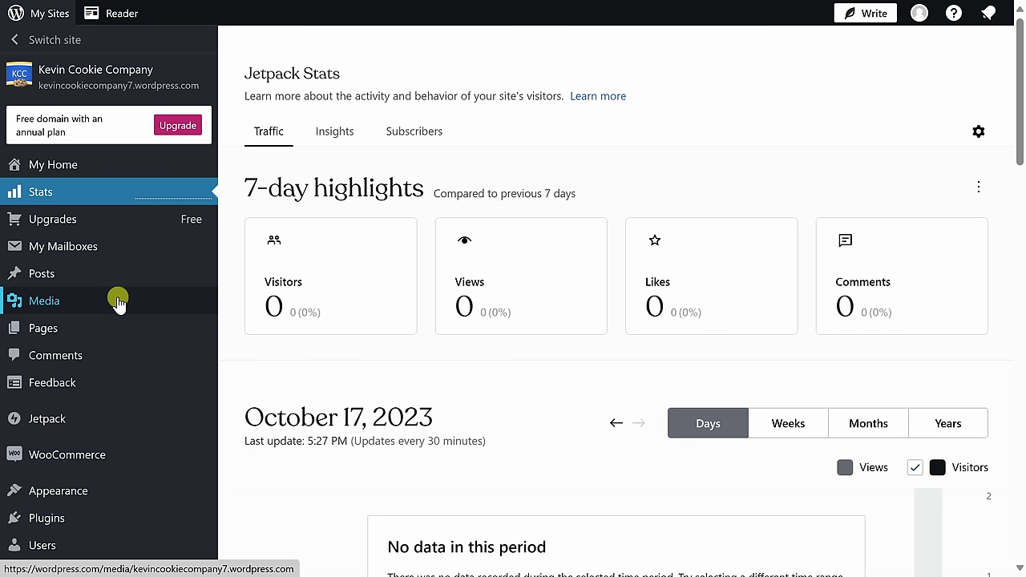
{"action": "left_click", "coordinate": [118, 301]}
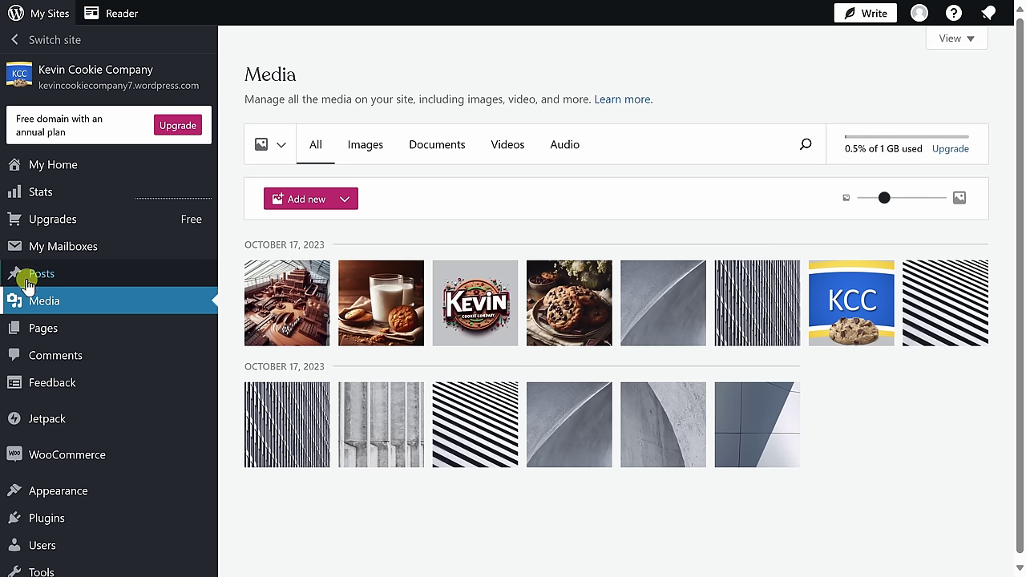
{"action": "mouse_move", "coordinate": [114, 333]}
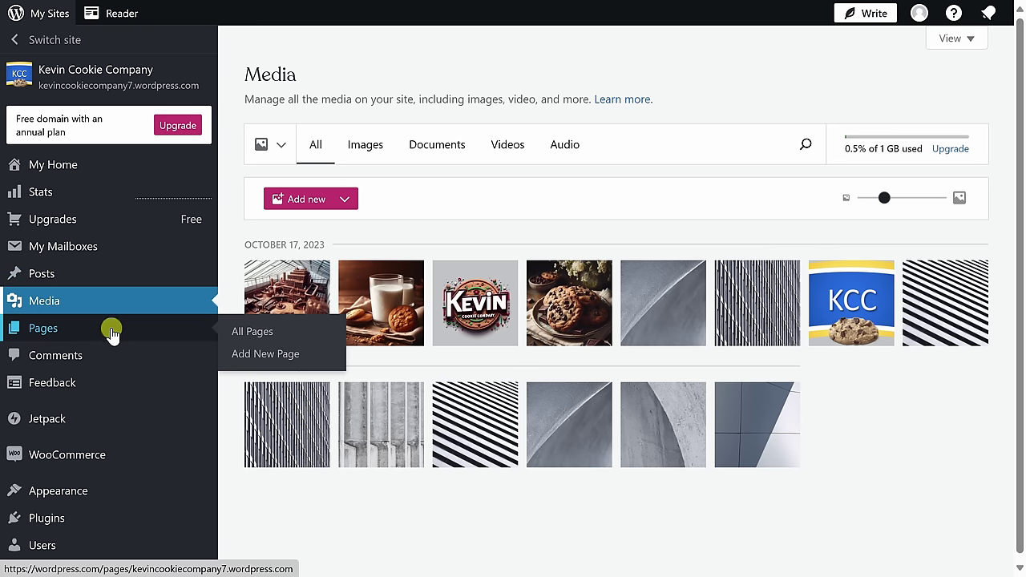
{"action": "mouse_move", "coordinate": [137, 271]}
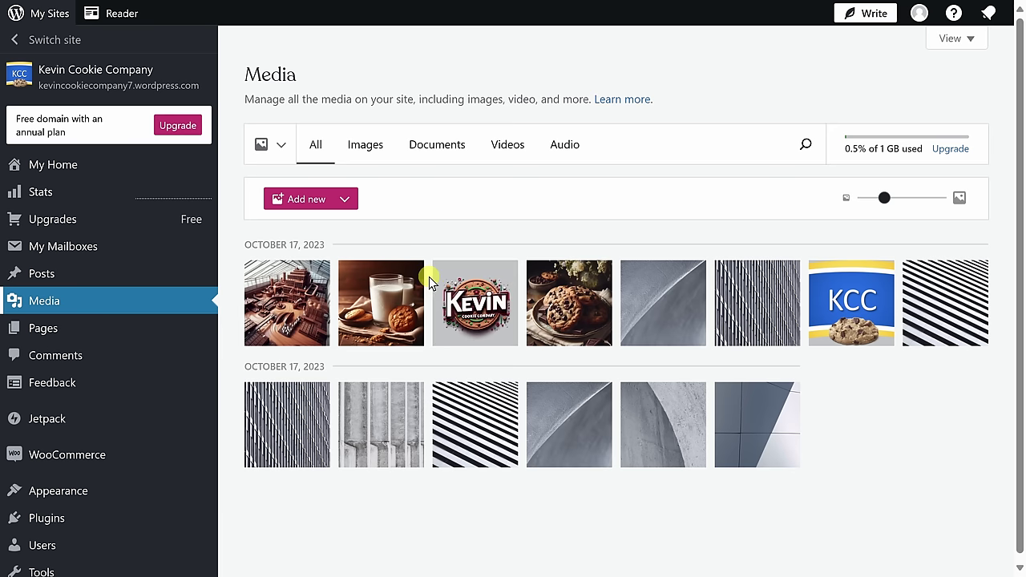
Move all three published sample posts, on Nicomachean Ethics, Tao Te Ching and The Human Condition, to the trash.
{"action": "mouse_move", "coordinate": [100, 275]}
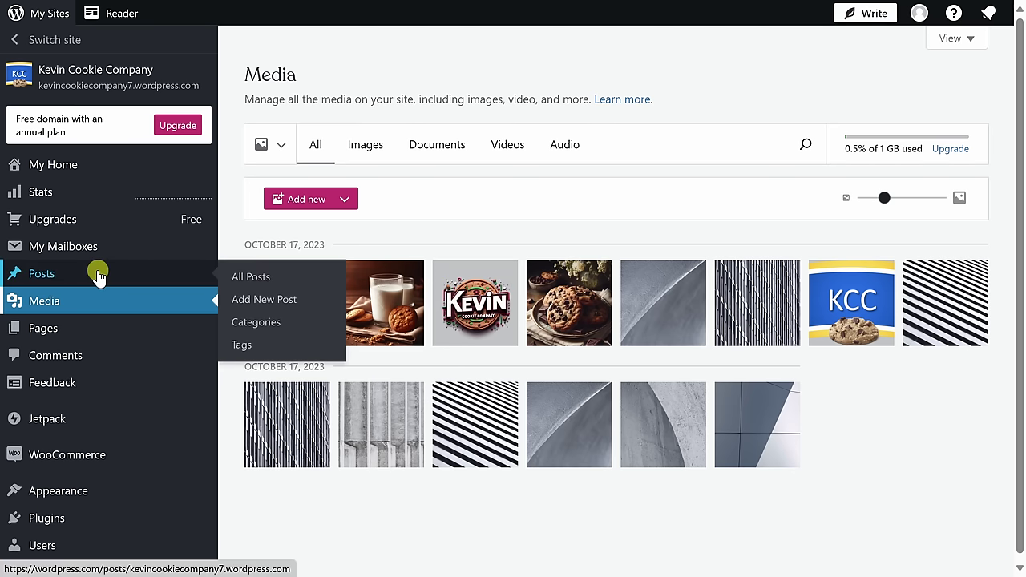
{"action": "left_click", "coordinate": [99, 275]}
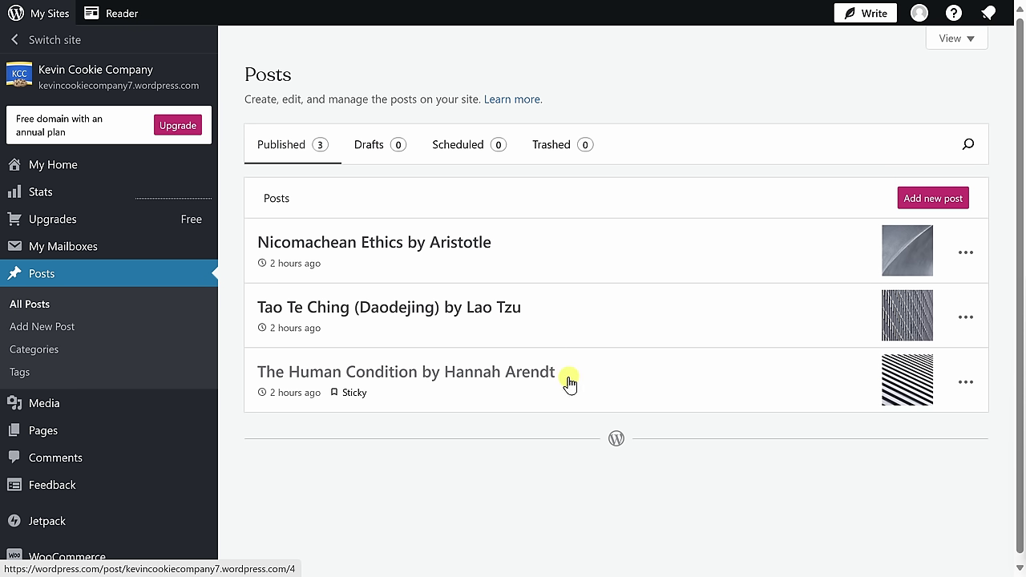
{"action": "left_click", "coordinate": [966, 252]}
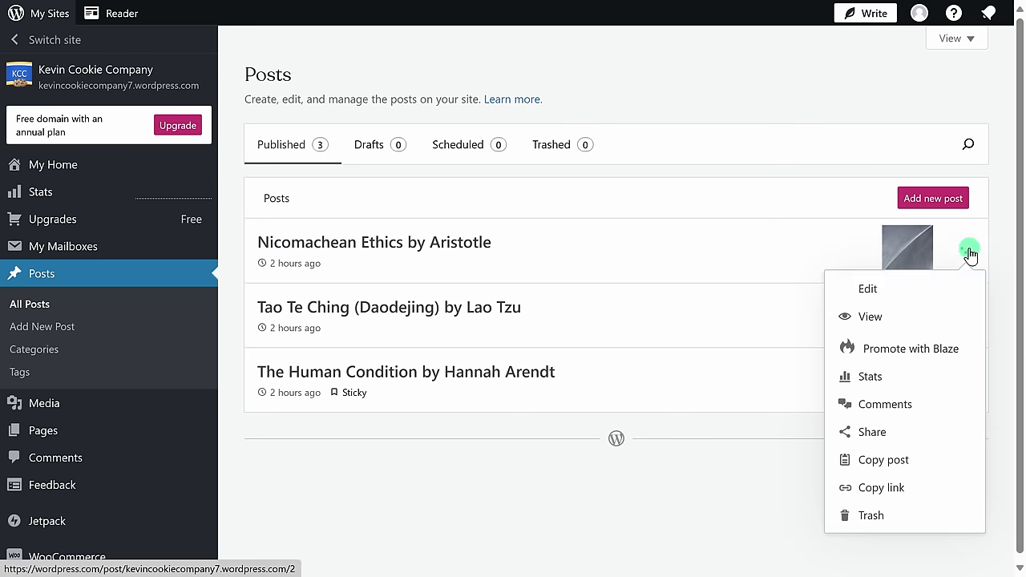
{"action": "left_click", "coordinate": [877, 515]}
{"action": "left_click", "coordinate": [965, 252]}
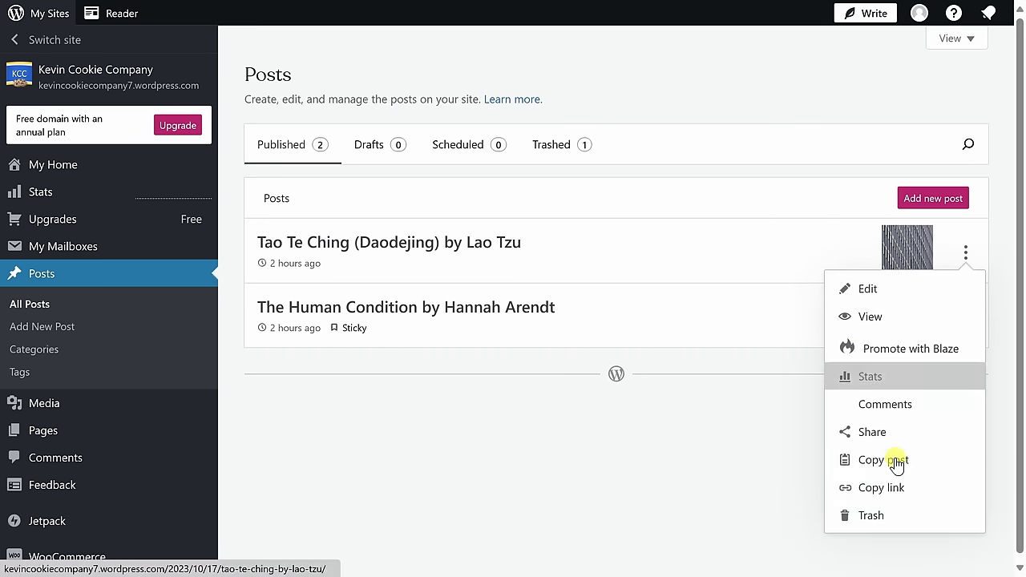
{"action": "left_click", "coordinate": [891, 516]}
{"action": "left_click", "coordinate": [965, 253]}
{"action": "left_click", "coordinate": [877, 514]}
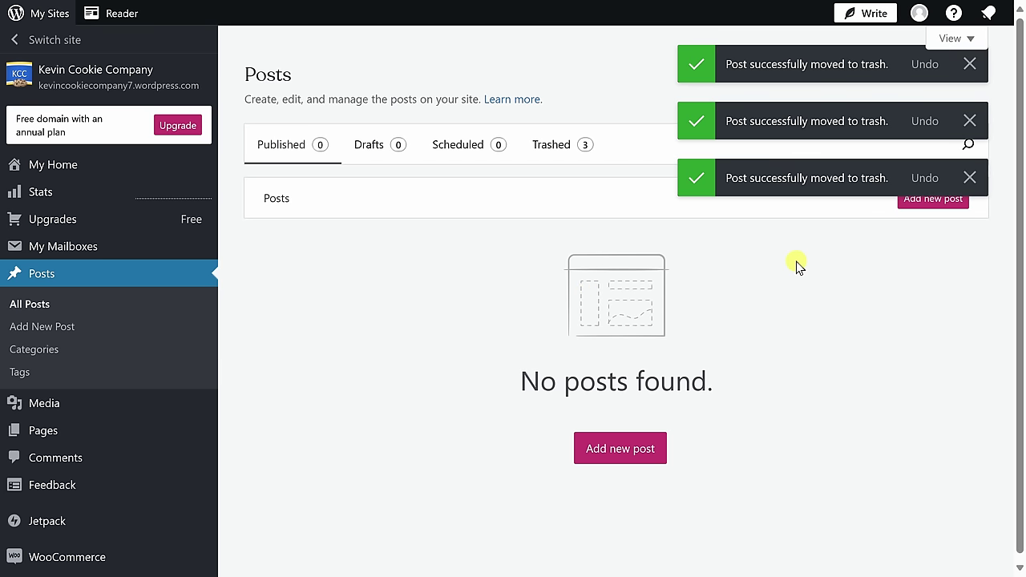
Create a new post titled "Flagship Store Opening in Times Square, New York".
{"action": "left_click", "coordinate": [934, 205]}
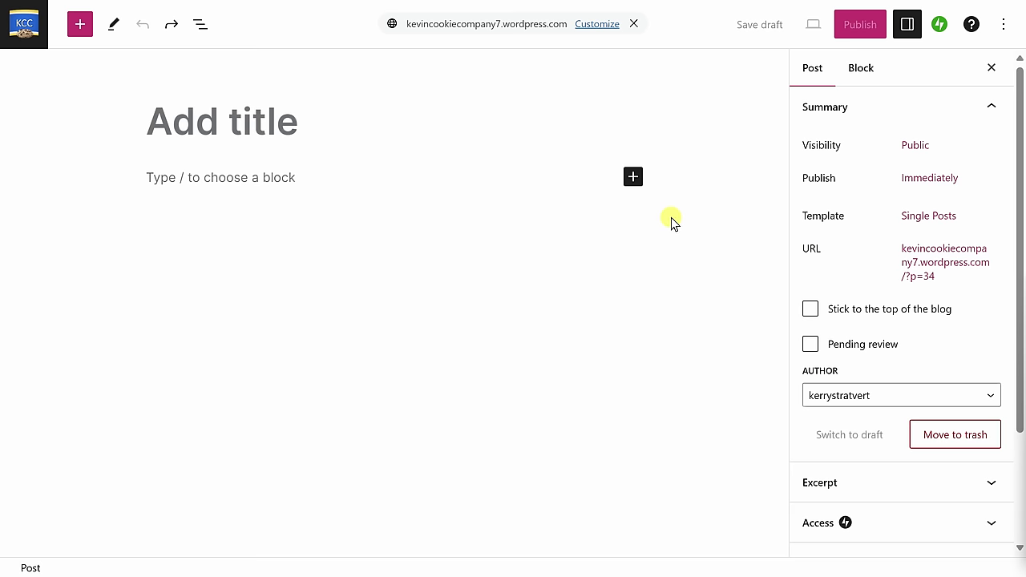
{"action": "left_click", "coordinate": [281, 122]}
{"action": "type", "text": "Flagship Store Opening in Times Square, New York"}
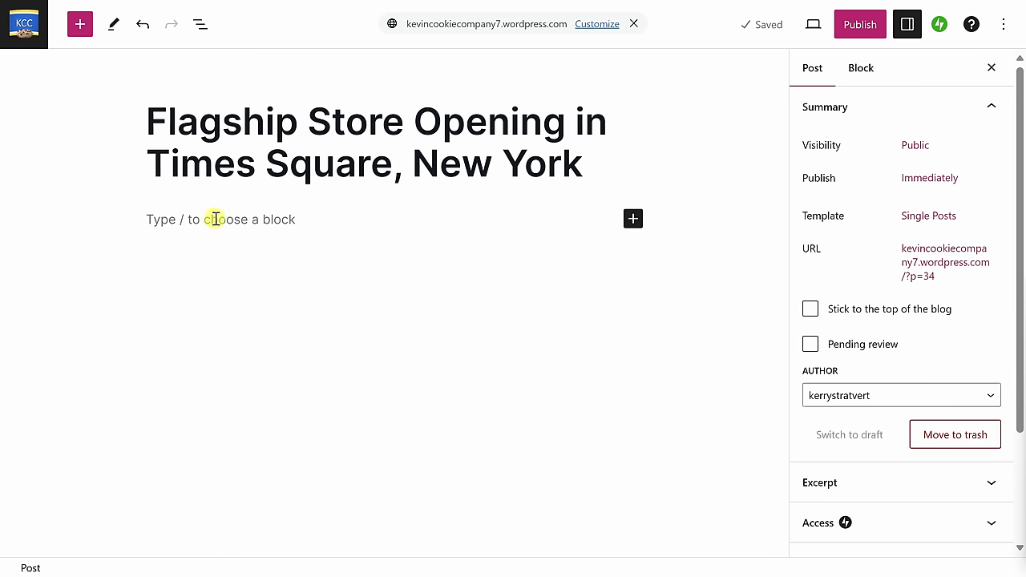
{"action": "left_click", "coordinate": [633, 219]}
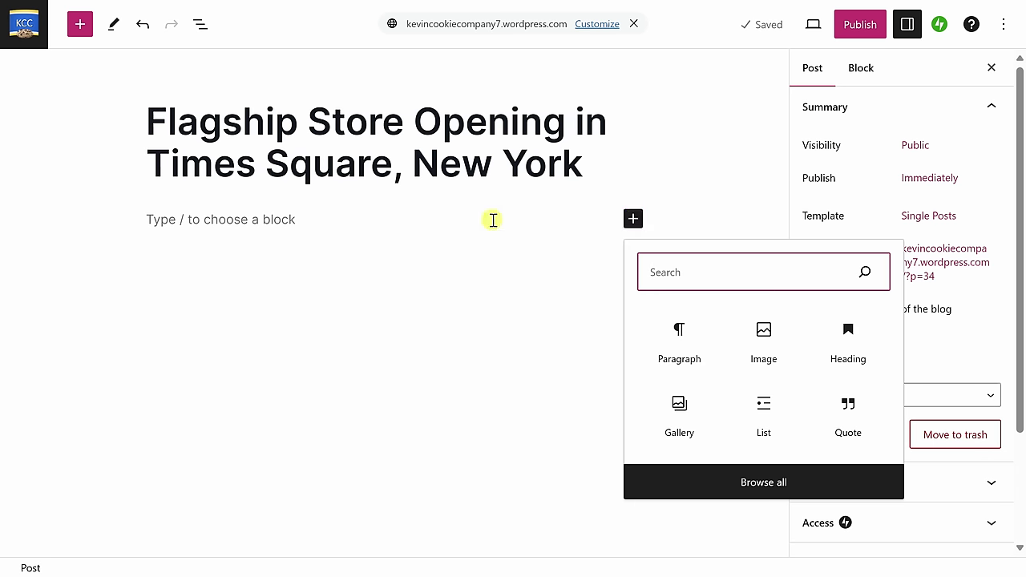
{"action": "left_click", "coordinate": [79, 24]}
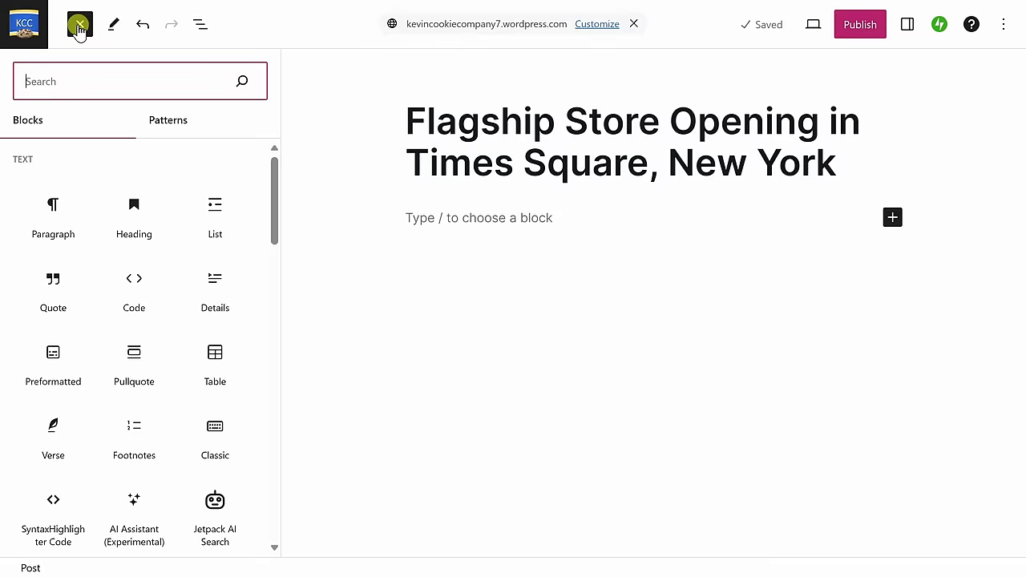
{"action": "left_click", "coordinate": [79, 25]}
Paste the copied press release about the Times Square store opening into the body of the post.
{"action": "left_click", "coordinate": [351, 225]}
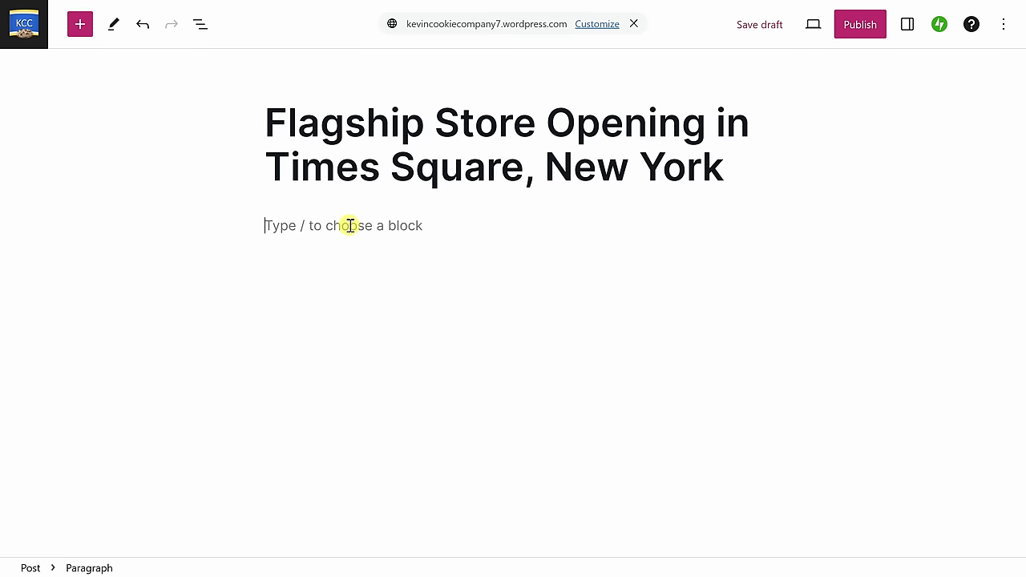
{"action": "type", "text": "/"}
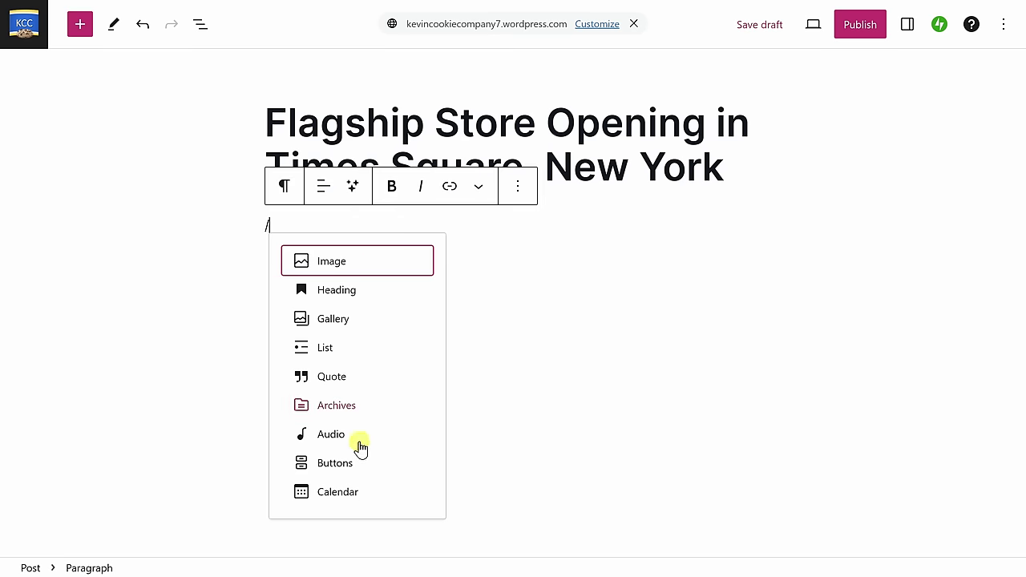
{"action": "key", "text": "BackSpace"}
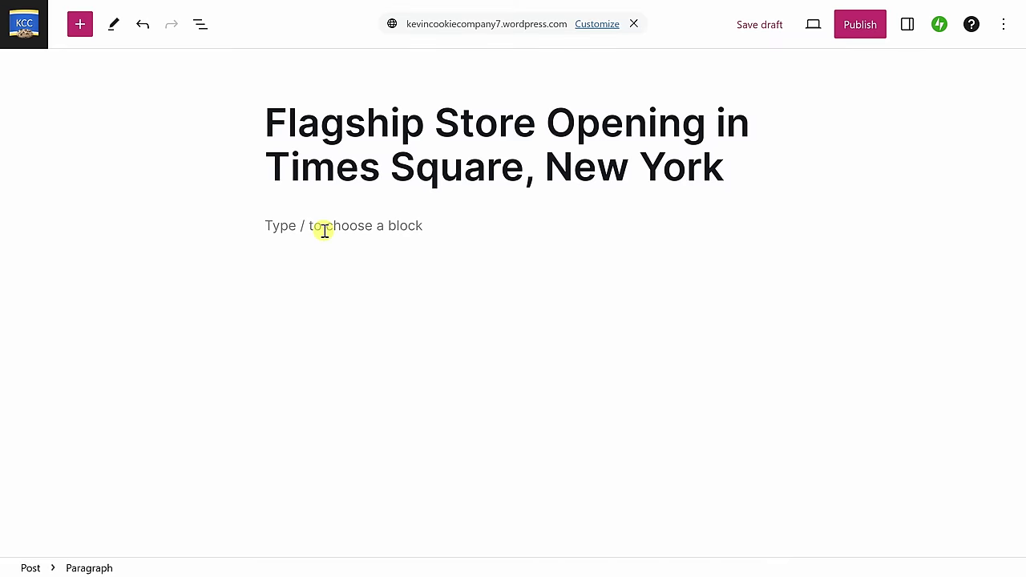
{"action": "key", "text": "ctrl+v"}
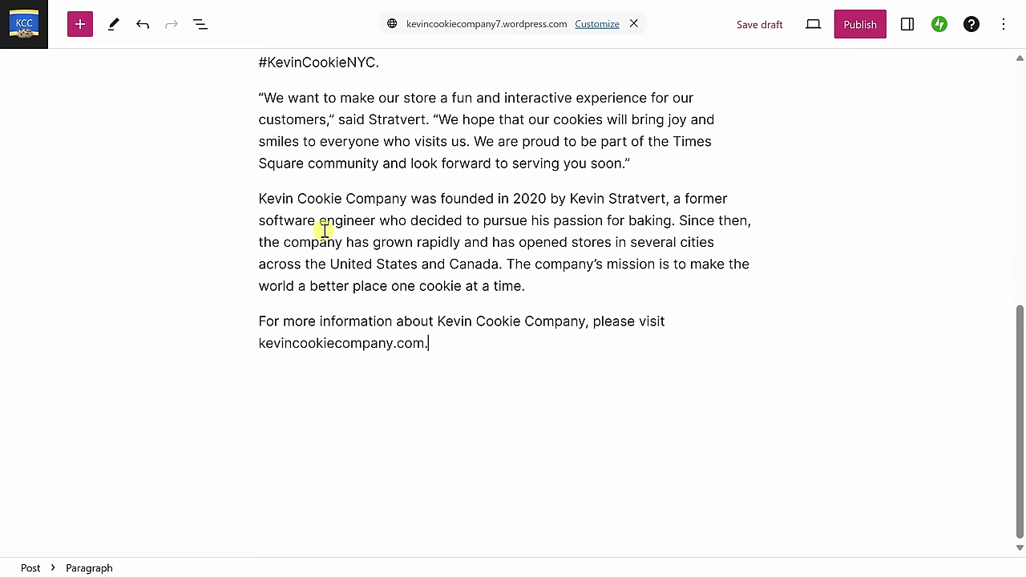
{"action": "scroll", "coordinate": [324, 230], "scroll_direction": "up", "scroll_amount": 10}
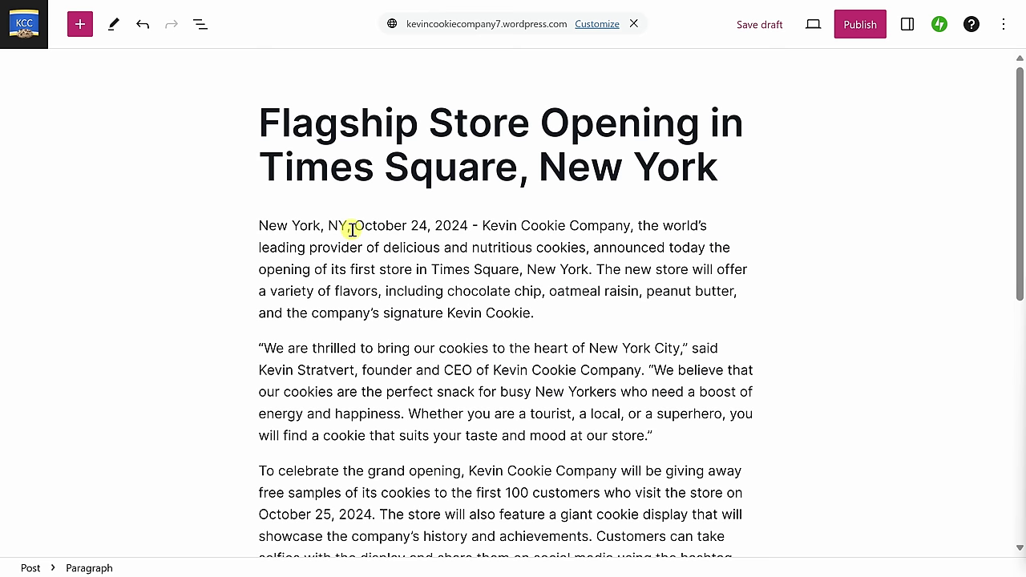
Show the post's settings and assign the post to the Press Releases category.
{"action": "left_click", "coordinate": [907, 24]}
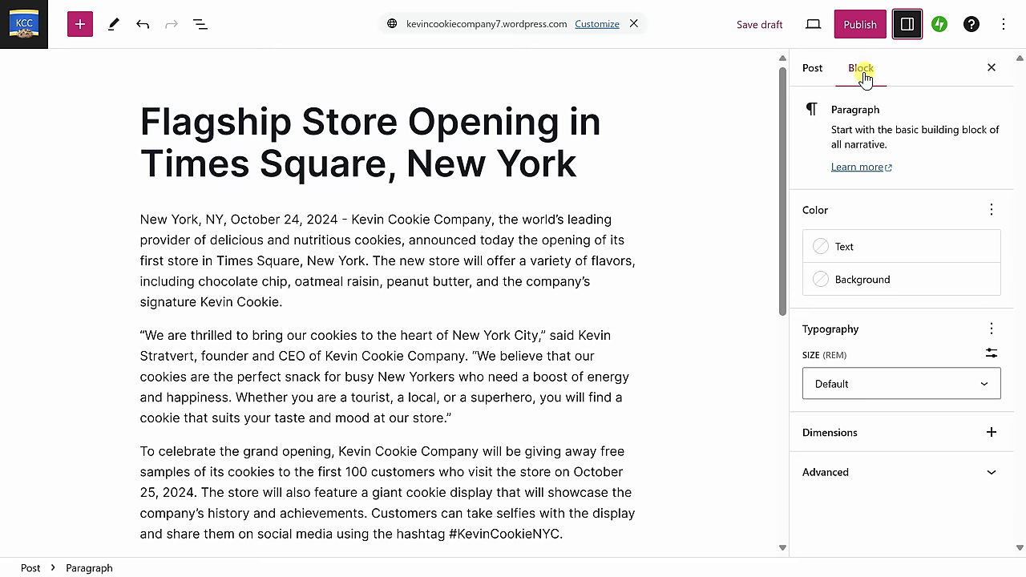
{"action": "left_click", "coordinate": [812, 71]}
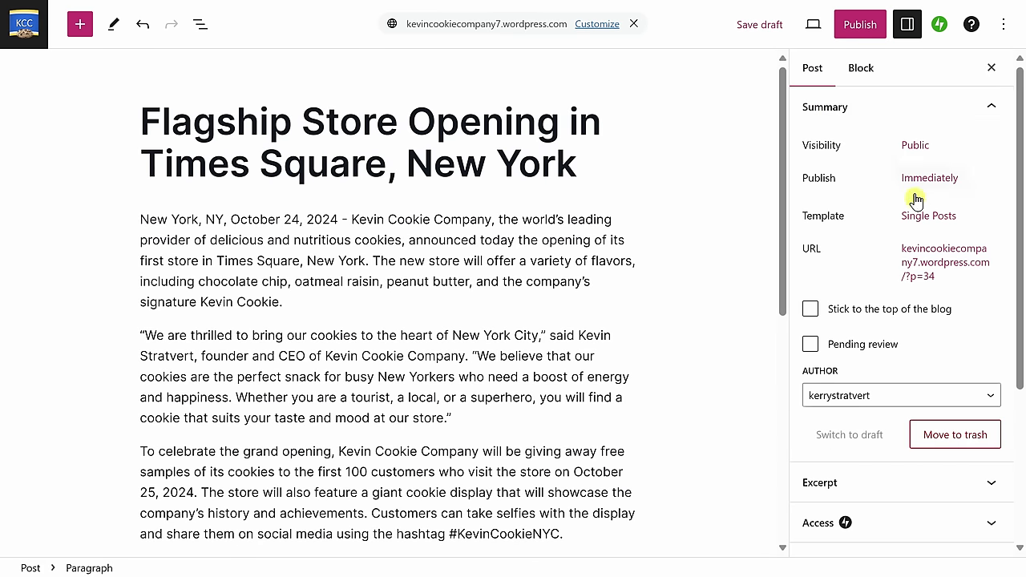
{"action": "scroll", "coordinate": [918, 271], "scroll_direction": "down", "scroll_amount": 3}
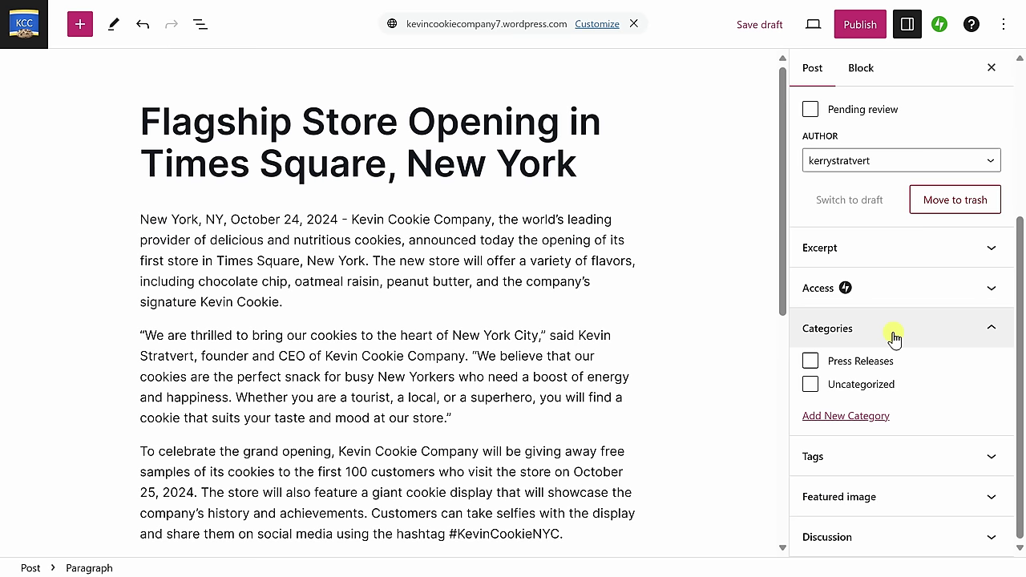
{"action": "left_click", "coordinate": [810, 361]}
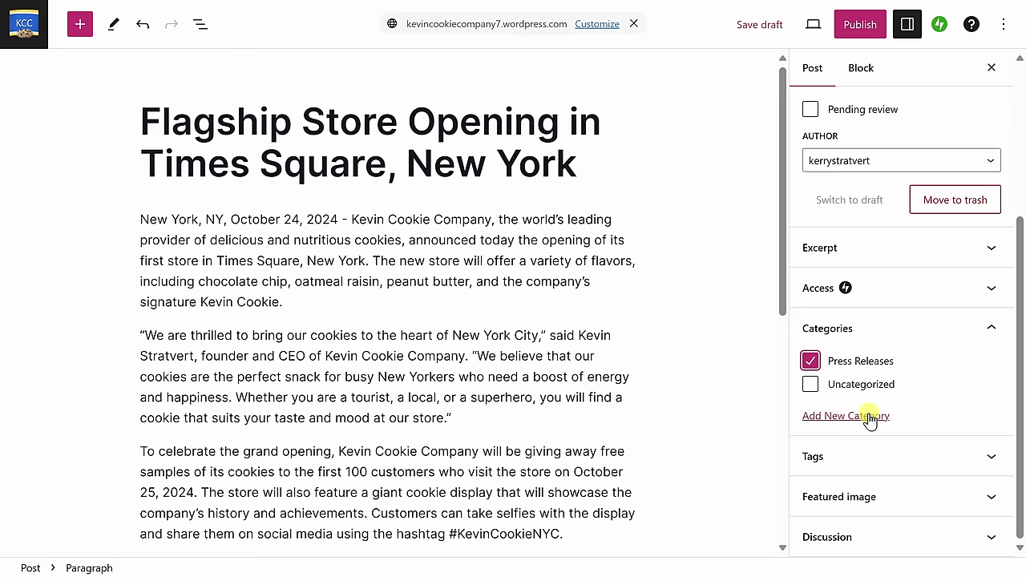
Add the tags "new york", "new store" and "flagship" to the post.
{"action": "left_click", "coordinate": [882, 451]}
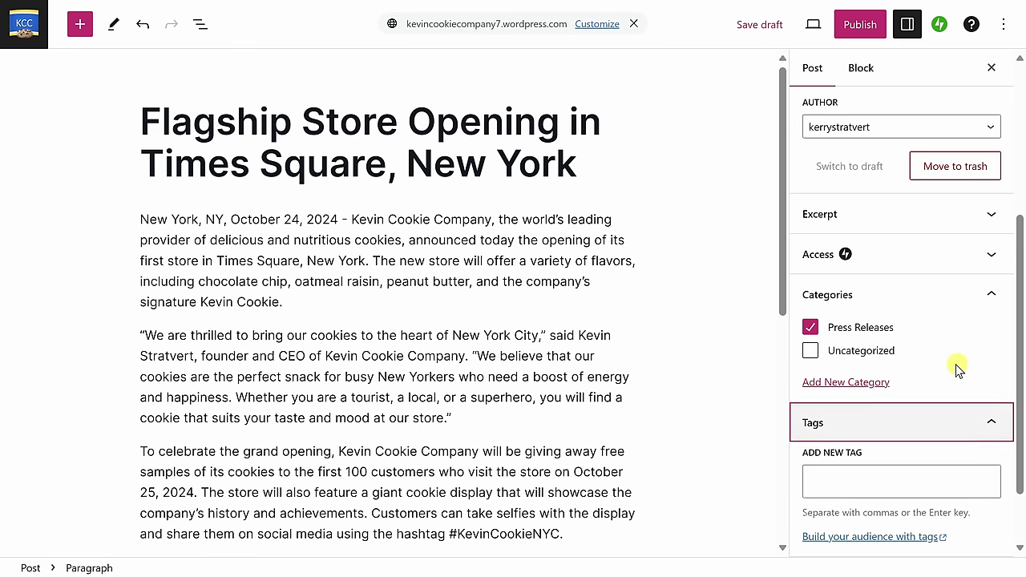
{"action": "scroll", "coordinate": [957, 355], "scroll_direction": "down", "scroll_amount": 1}
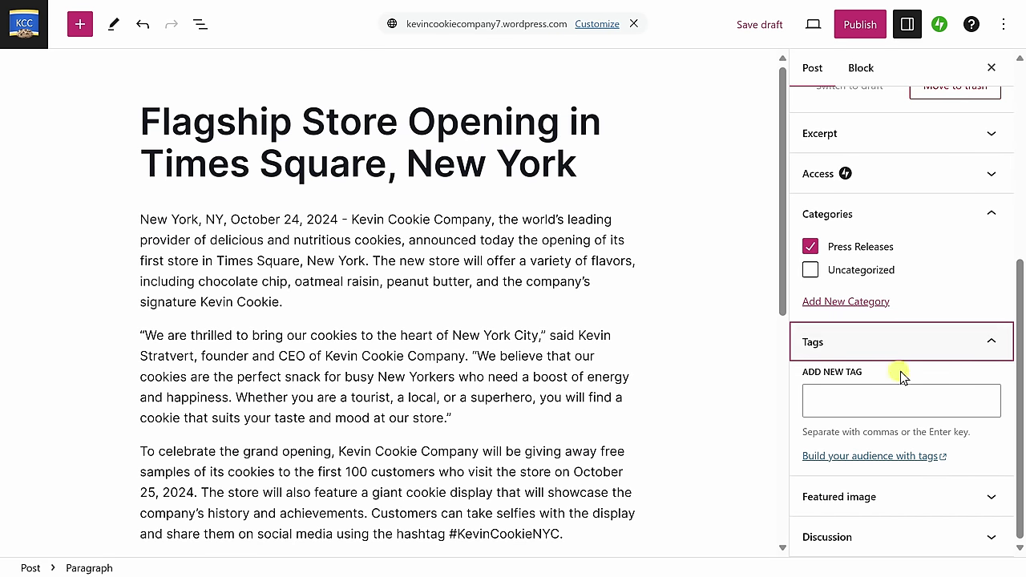
{"action": "left_click", "coordinate": [894, 401]}
{"action": "type", "text": "new york"}
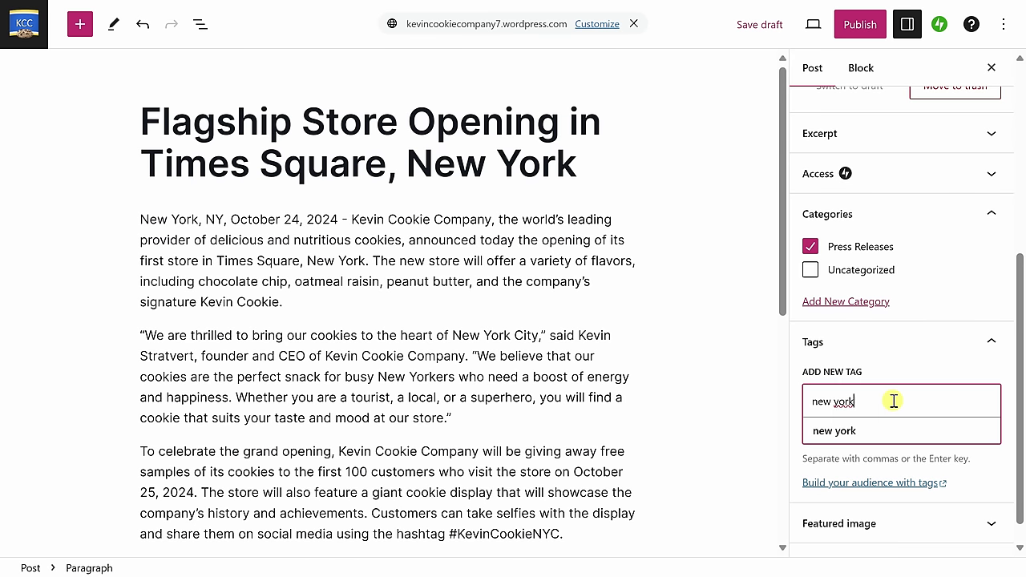
{"action": "key", "text": "Return"}
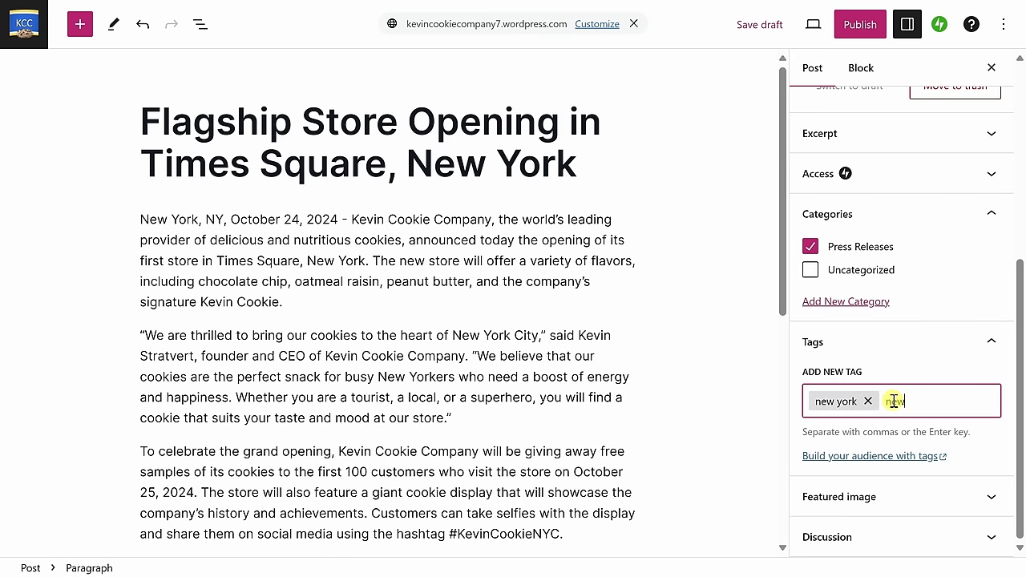
{"action": "key", "text": "Return"}
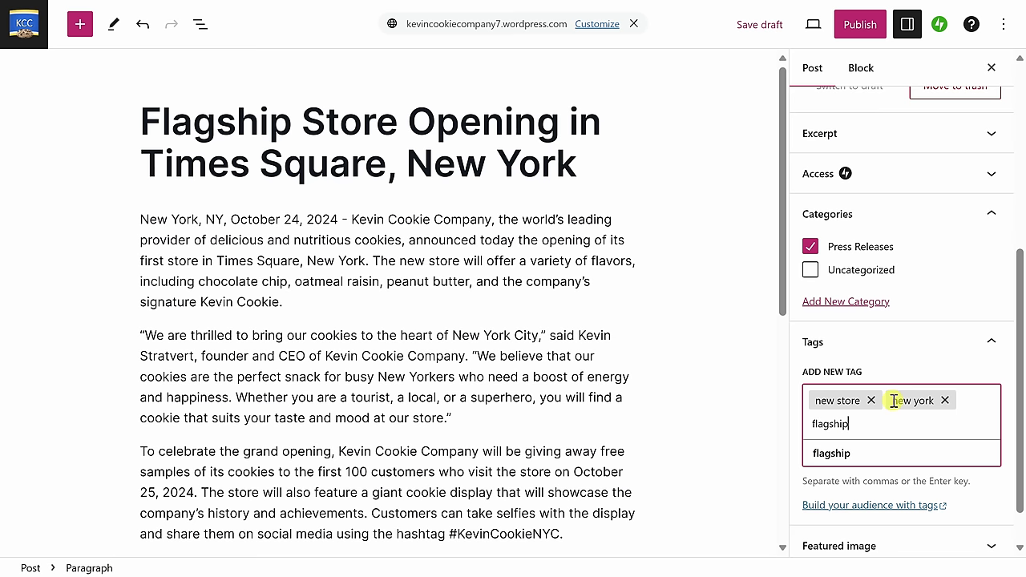
{"action": "key", "text": "Return"}
{"action": "scroll", "coordinate": [893, 400], "scroll_direction": "down", "scroll_amount": 1}
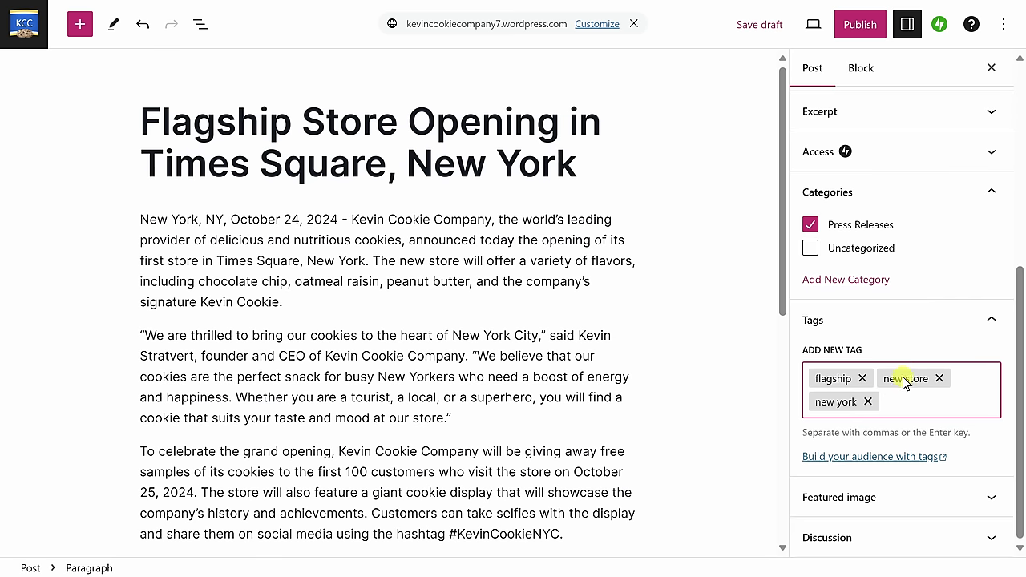
Set the Times Square storefront picture from the Media Library as the post's featured image.
{"action": "left_click", "coordinate": [907, 498]}
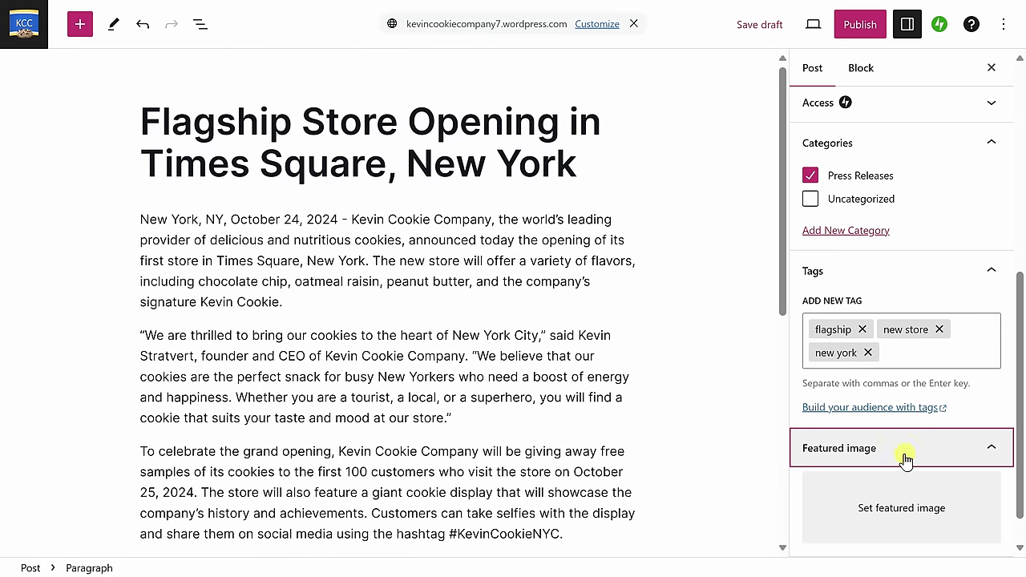
{"action": "scroll", "coordinate": [906, 459], "scroll_direction": "down", "scroll_amount": 1}
{"action": "left_click", "coordinate": [904, 476]}
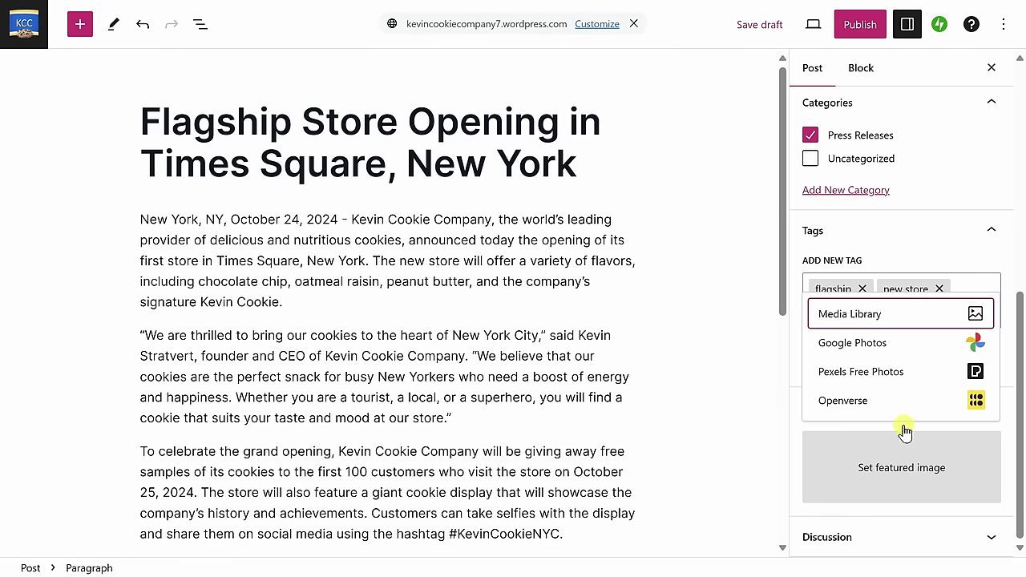
{"action": "left_click", "coordinate": [898, 323]}
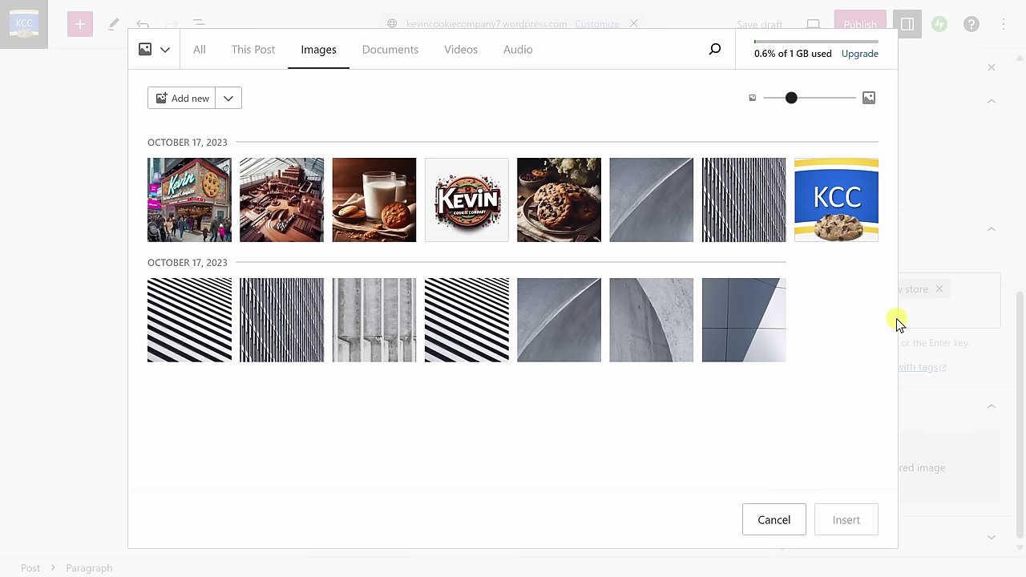
{"action": "left_click", "coordinate": [190, 204]}
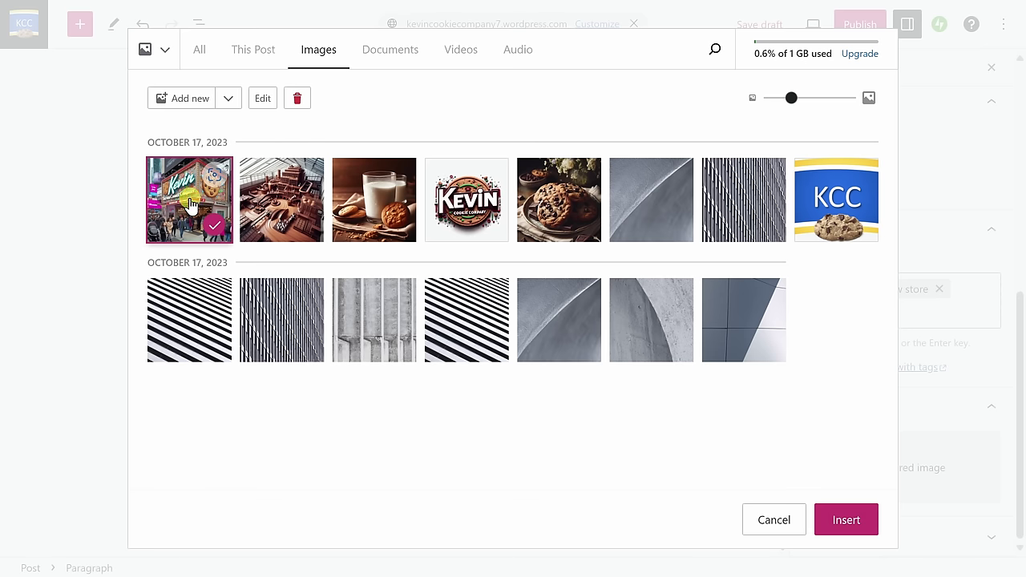
{"action": "left_click", "coordinate": [847, 520]}
{"action": "mouse_move", "coordinate": [849, 527]}
{"action": "scroll", "coordinate": [930, 454], "scroll_direction": "down", "scroll_amount": 1}
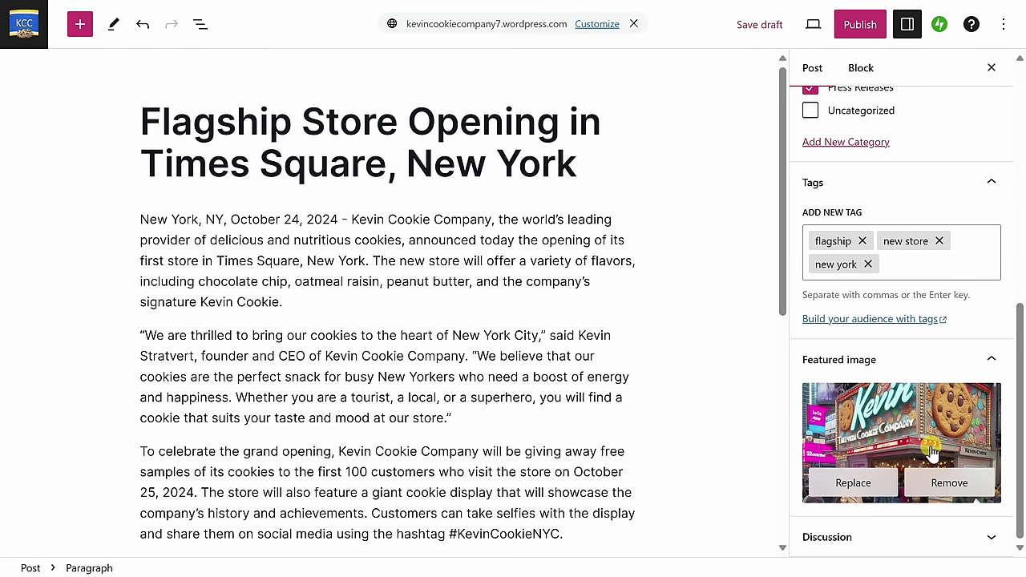
Publish the flagship store post and look over the sharing options offered for it.
{"action": "scroll", "coordinate": [930, 453], "scroll_direction": "up", "scroll_amount": 10}
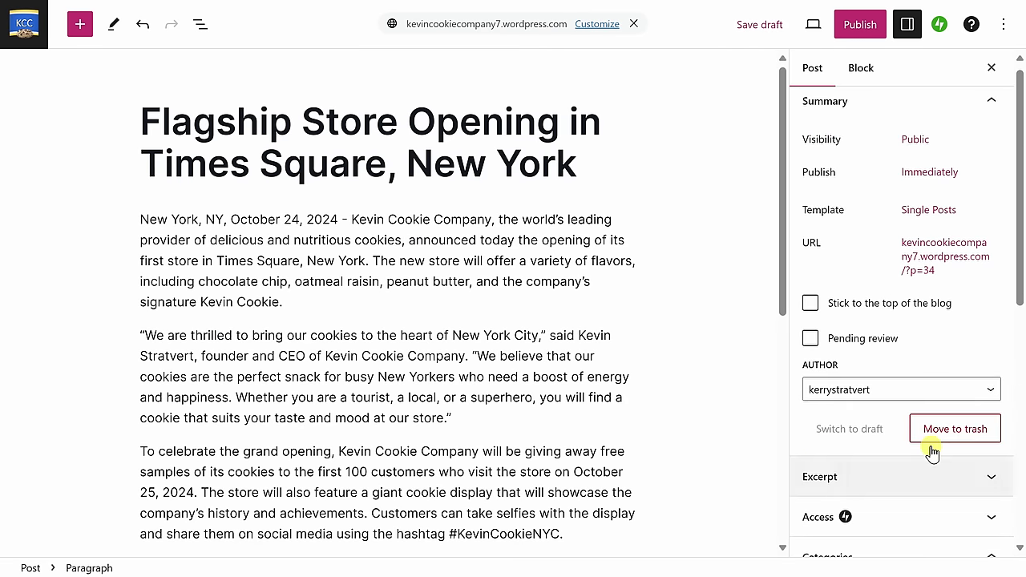
{"action": "left_click", "coordinate": [860, 32]}
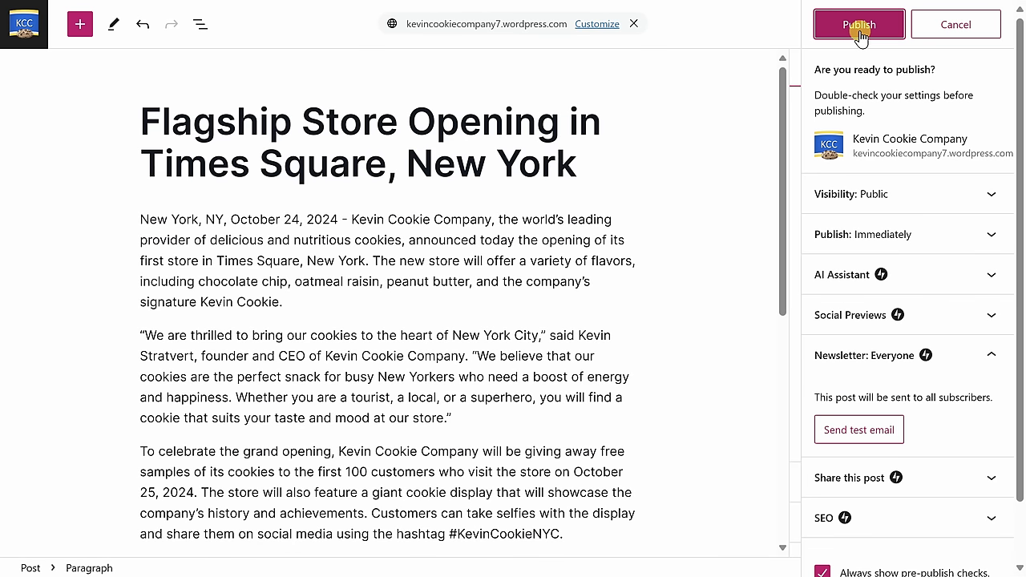
{"action": "left_click", "coordinate": [860, 26]}
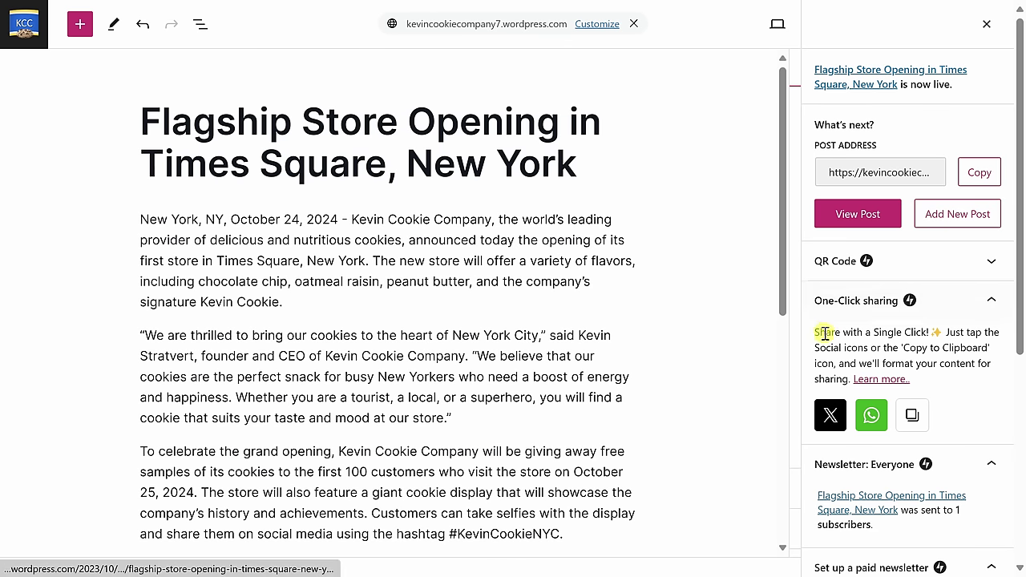
{"action": "scroll", "coordinate": [828, 325], "scroll_direction": "down", "scroll_amount": 1}
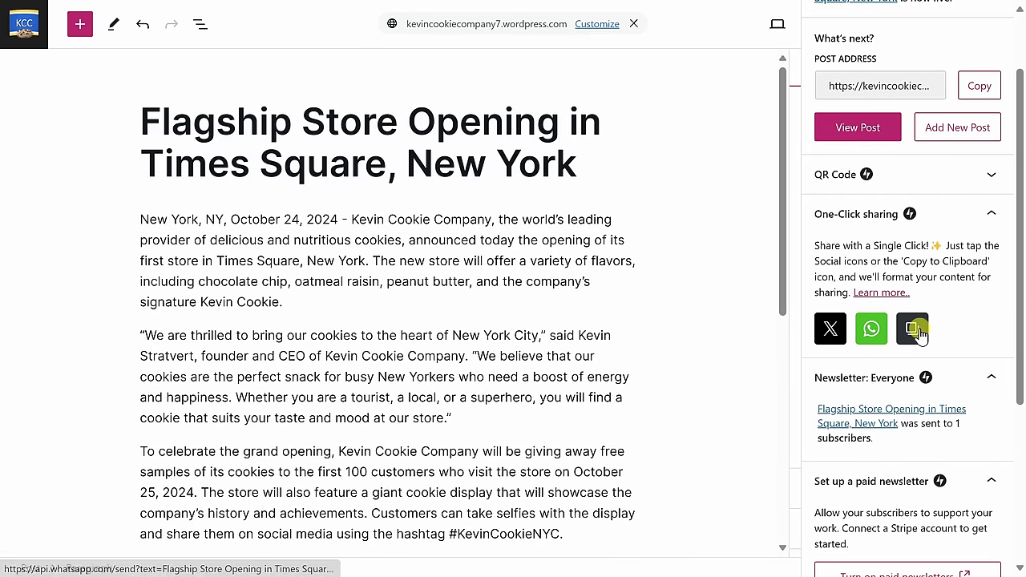
{"action": "scroll", "coordinate": [857, 201], "scroll_direction": "up", "scroll_amount": 1}
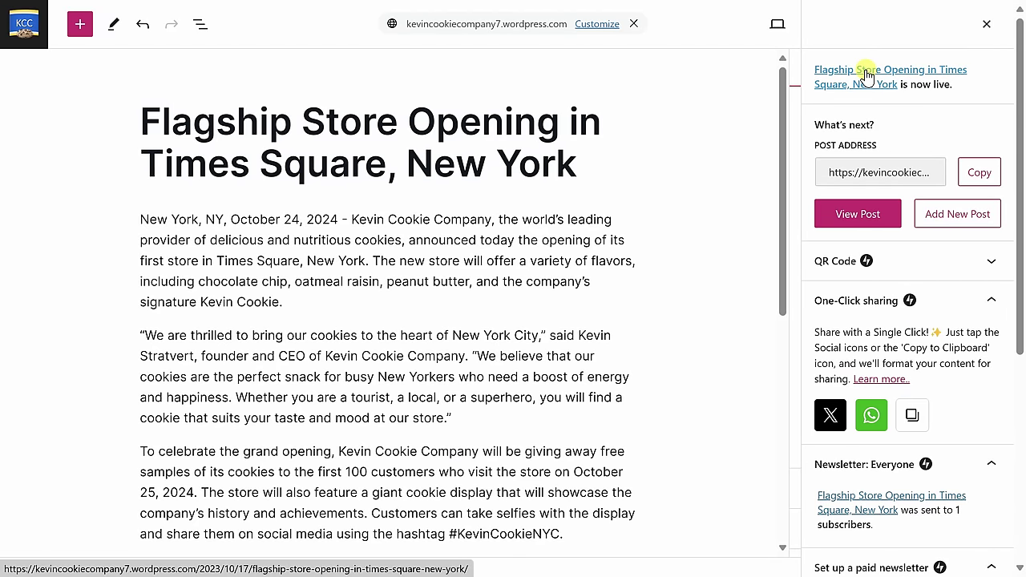
View the live flagship store post and its Press Releases category page, and return to the post.
{"action": "left_click", "coordinate": [866, 75]}
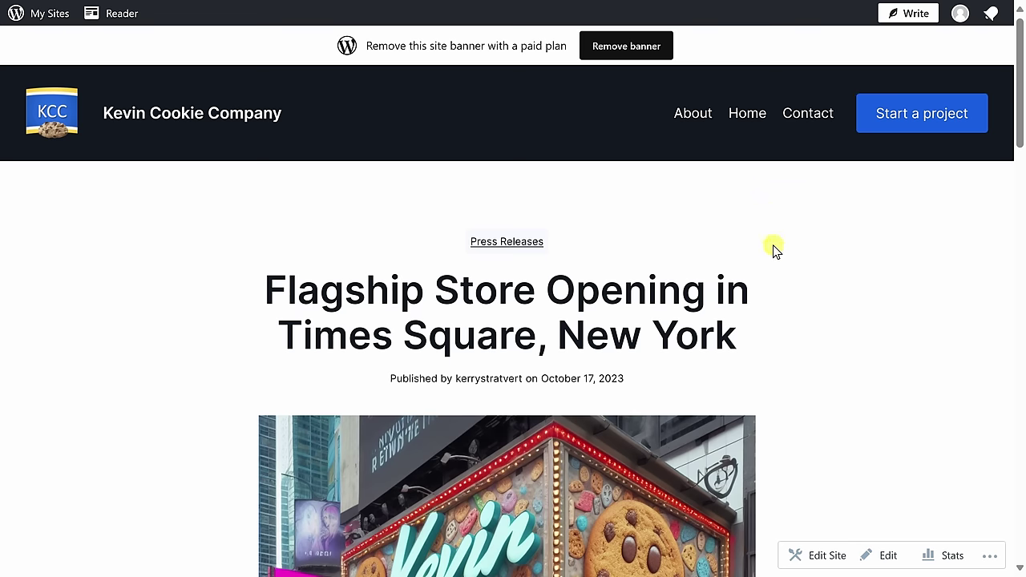
{"action": "scroll", "coordinate": [765, 241], "scroll_direction": "down", "scroll_amount": 1}
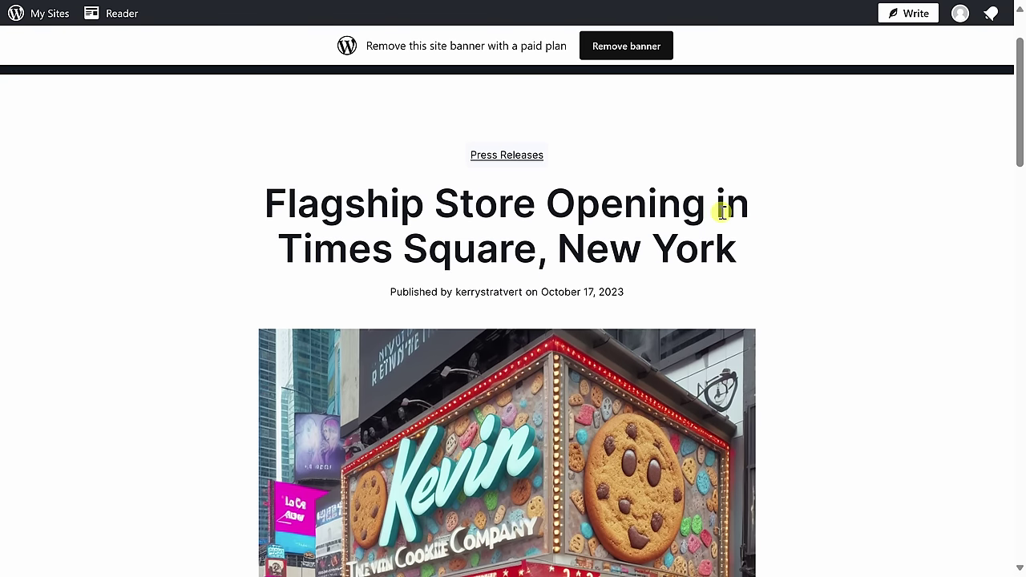
{"action": "scroll", "coordinate": [722, 211], "scroll_direction": "up", "scroll_amount": 1}
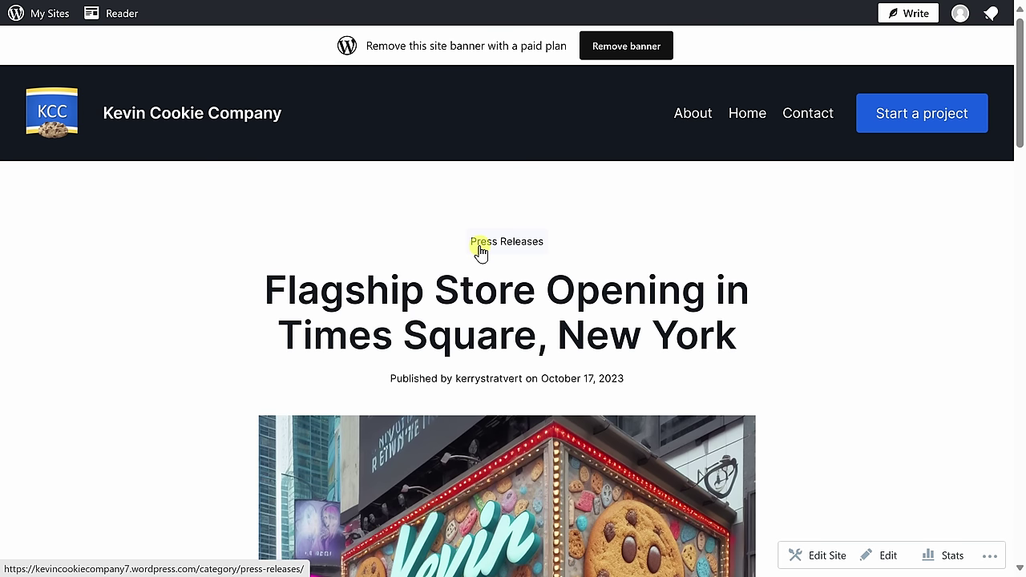
{"action": "left_click", "coordinate": [530, 243]}
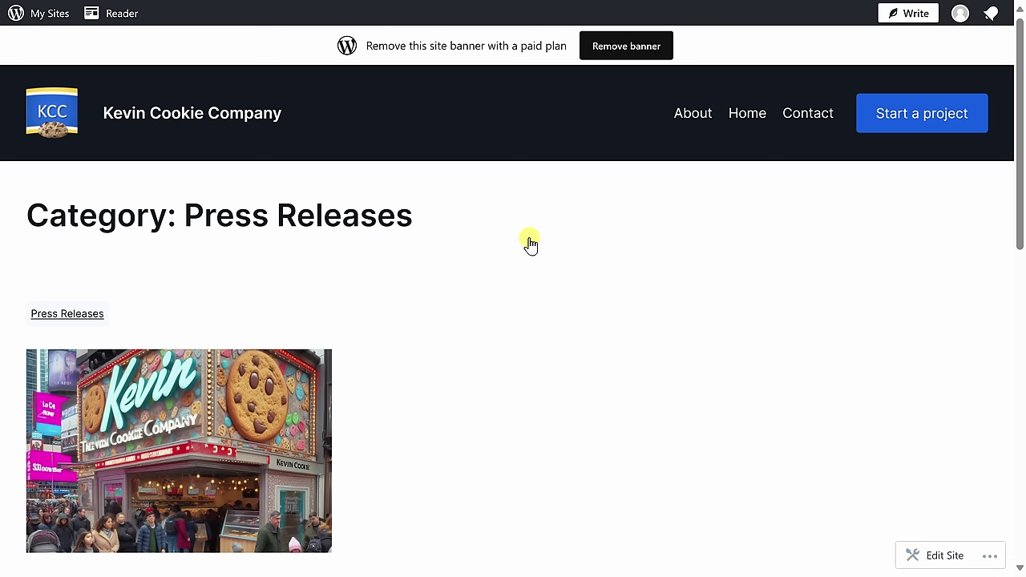
{"action": "scroll", "coordinate": [530, 243], "scroll_direction": "down", "scroll_amount": 1}
{"action": "scroll", "coordinate": [530, 243], "scroll_direction": "down", "scroll_amount": 1}
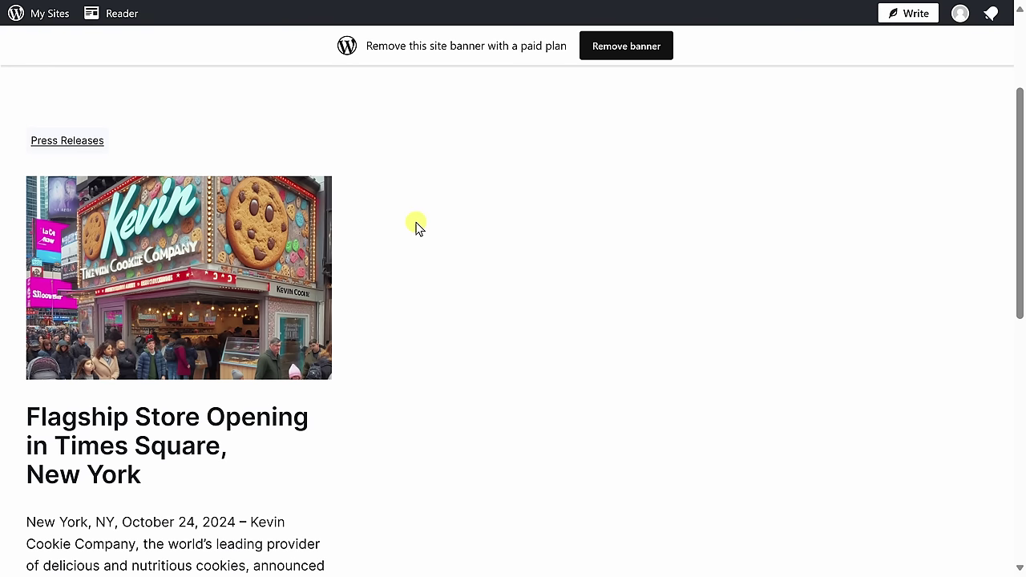
{"action": "scroll", "coordinate": [428, 337], "scroll_direction": "up", "scroll_amount": 2}
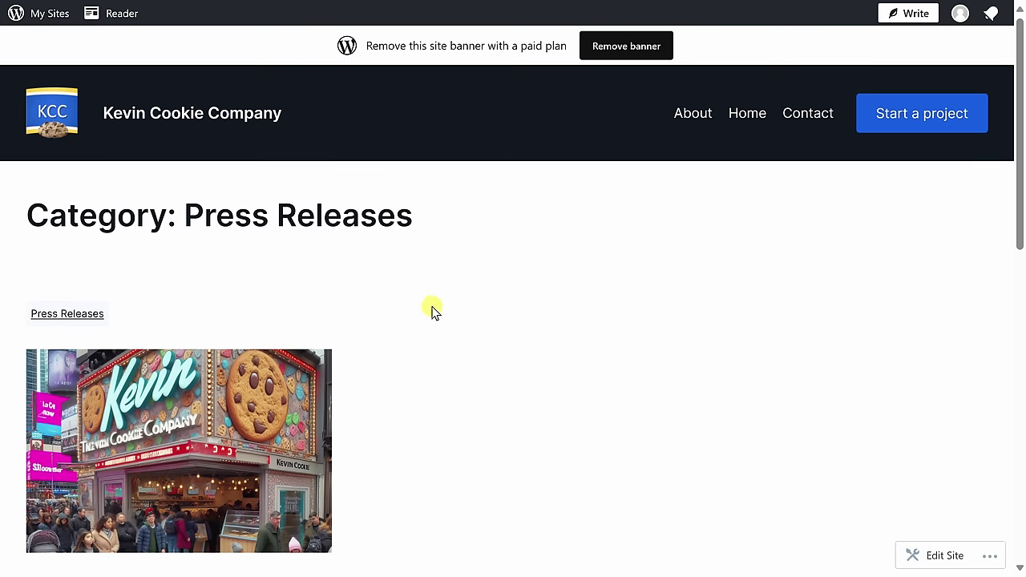
{"action": "left_click", "coordinate": [432, 311]}
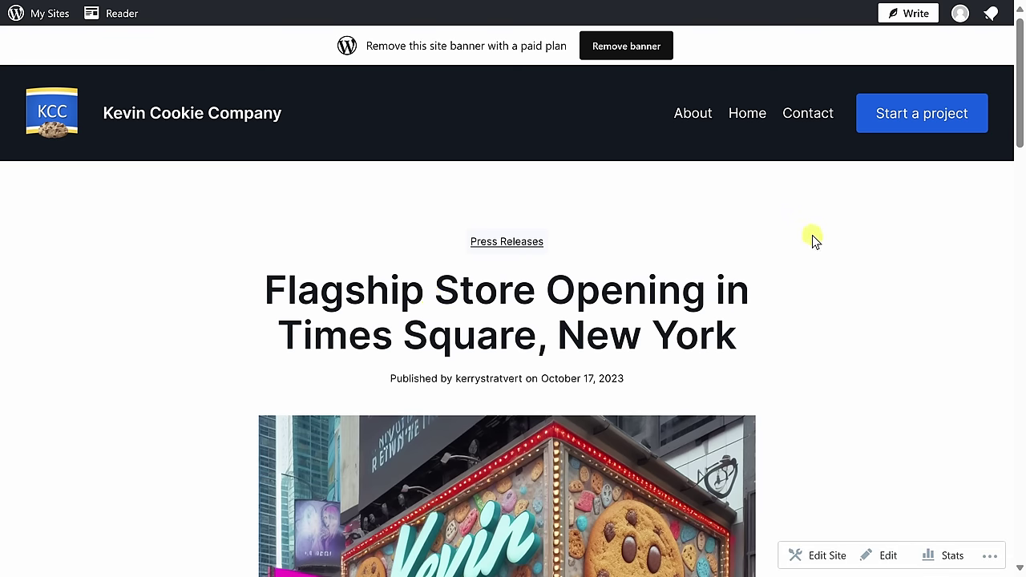
Read through the live post from its featured image to the share buttons and comment section.
{"action": "scroll", "coordinate": [813, 240], "scroll_direction": "down", "scroll_amount": 4}
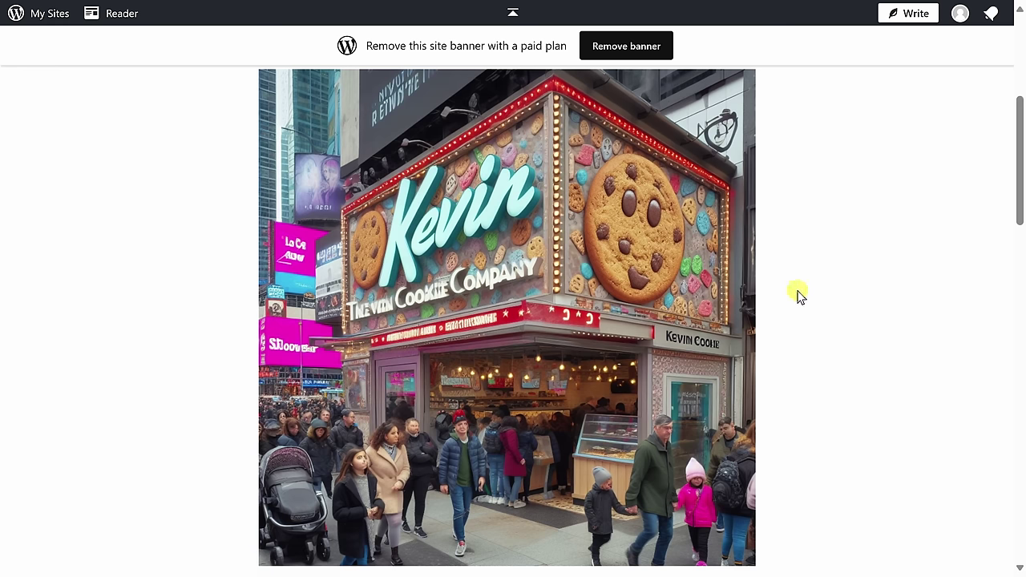
{"action": "scroll", "coordinate": [795, 251], "scroll_direction": "down", "scroll_amount": 6}
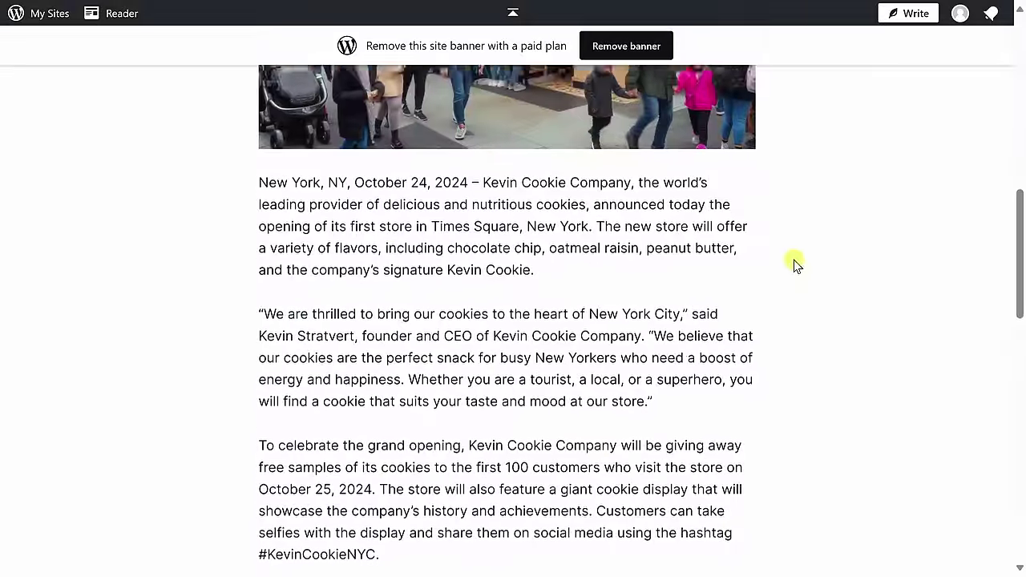
{"action": "scroll", "coordinate": [796, 255], "scroll_direction": "down", "scroll_amount": 8}
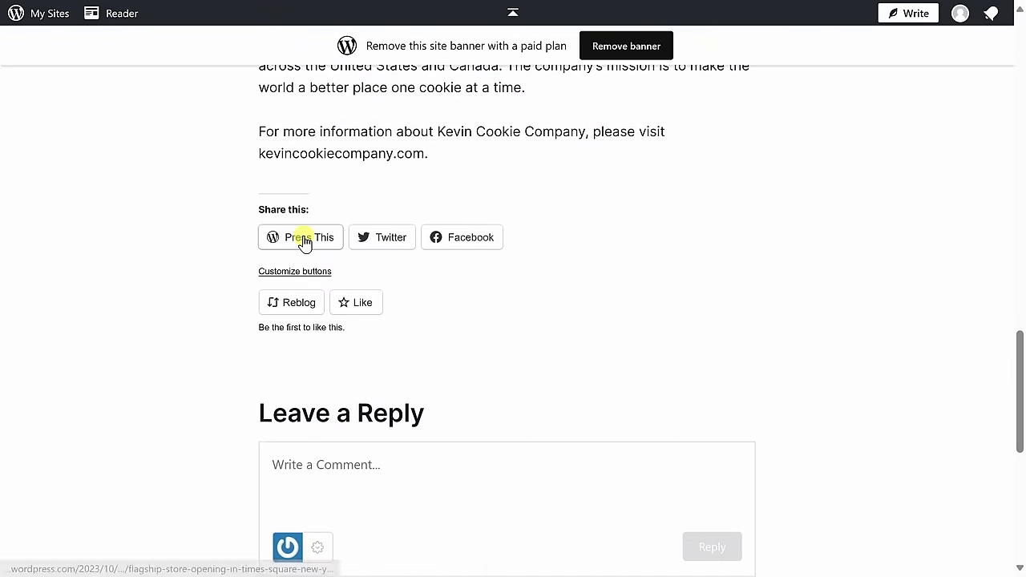
{"action": "scroll", "coordinate": [538, 227], "scroll_direction": "down", "scroll_amount": 2}
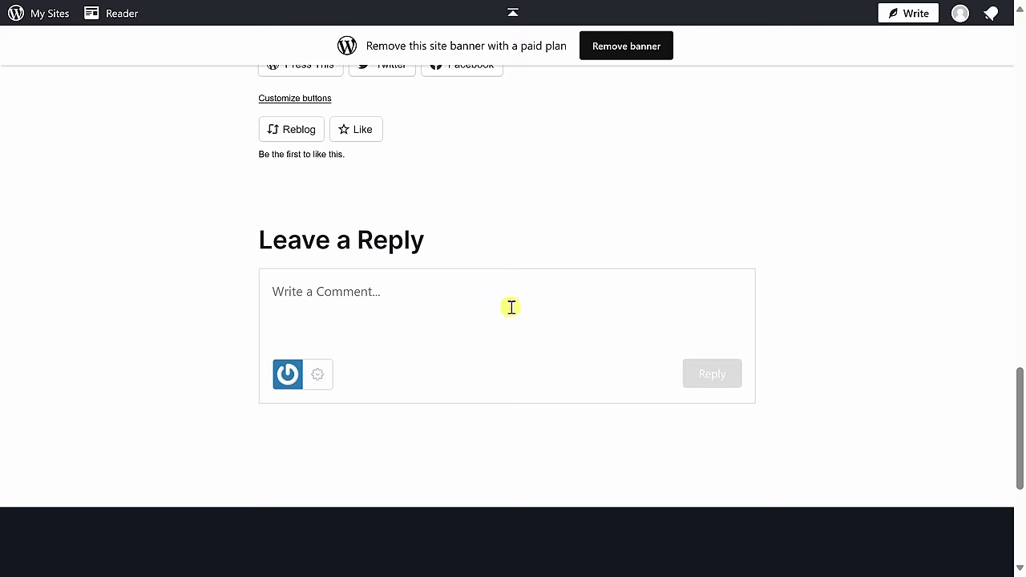
{"action": "scroll", "coordinate": [842, 299], "scroll_direction": "up", "scroll_amount": 15}
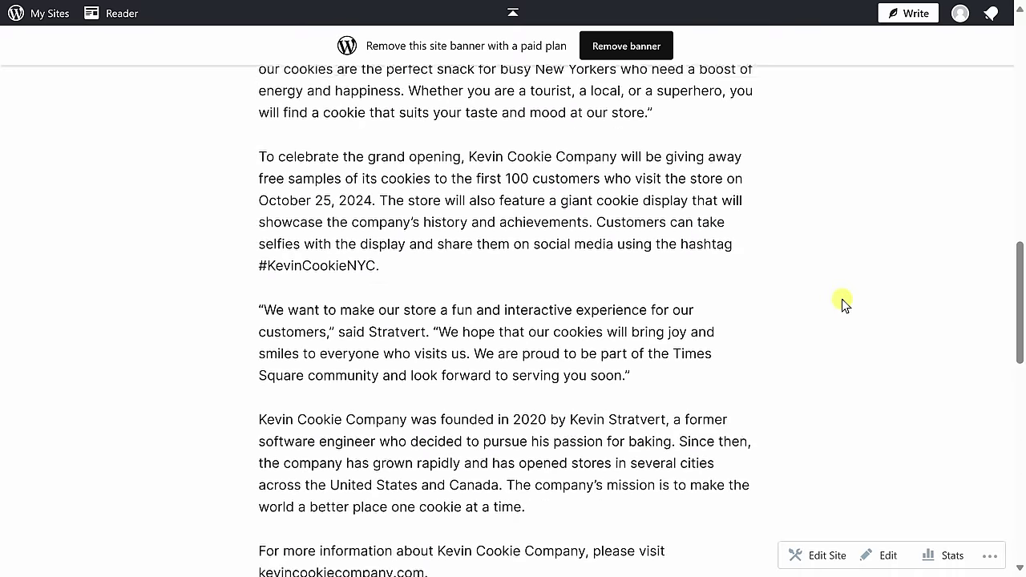
{"action": "scroll", "coordinate": [843, 299], "scroll_direction": "up", "scroll_amount": 8}
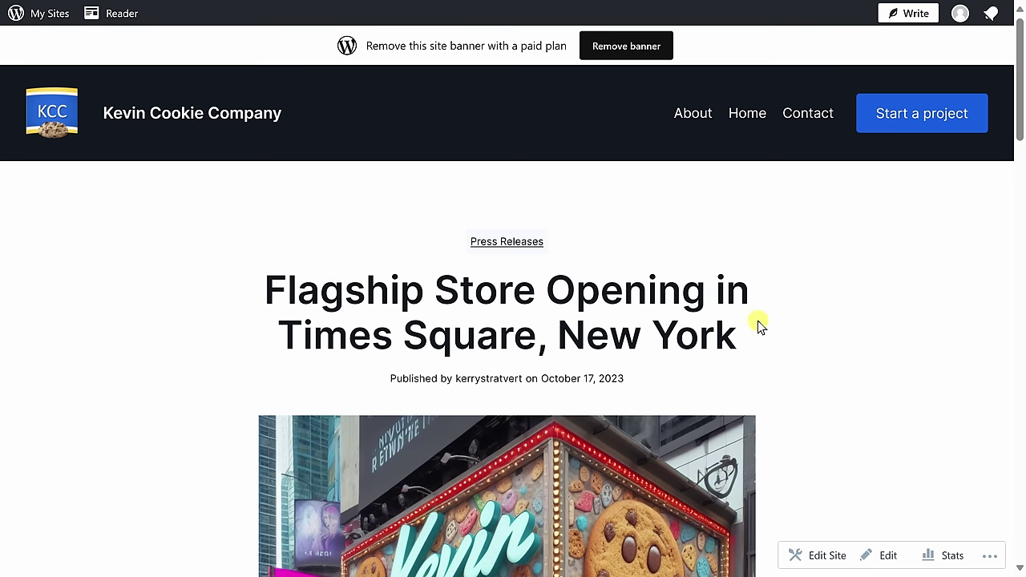
Open the live site's front page and look through its sections for the new post.
{"action": "left_click", "coordinate": [178, 119]}
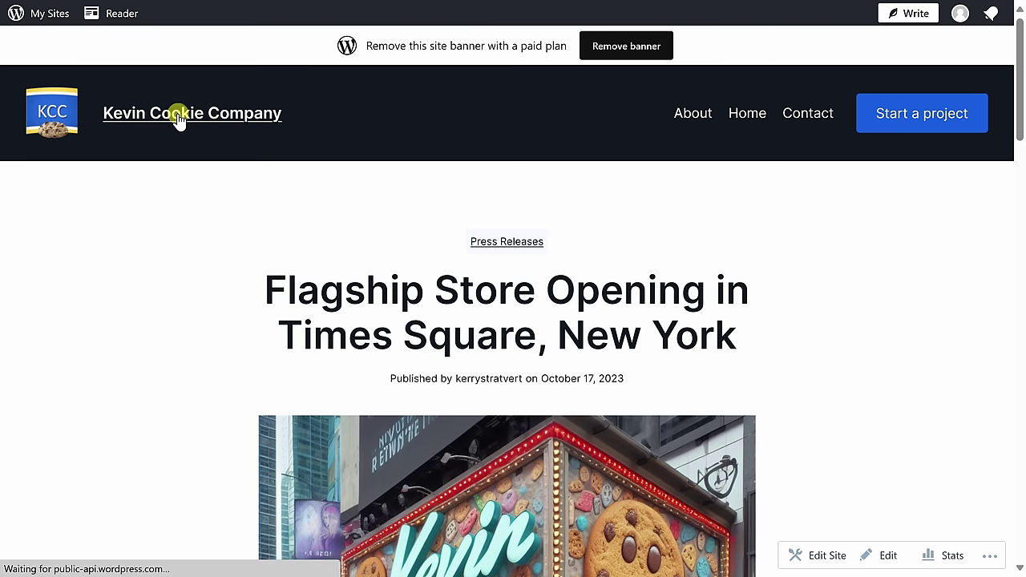
{"action": "scroll", "coordinate": [752, 254], "scroll_direction": "down", "scroll_amount": 15}
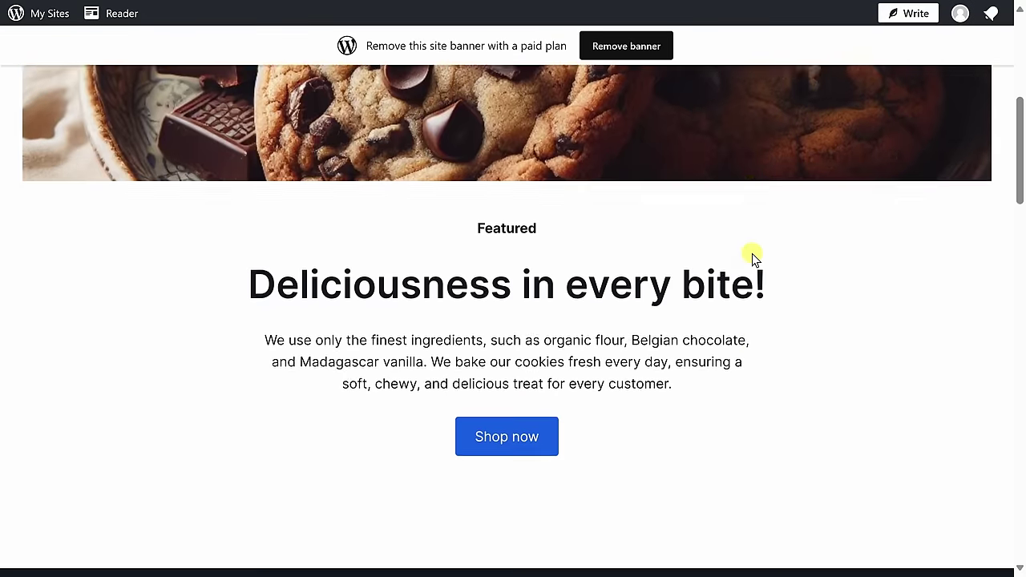
{"action": "scroll", "coordinate": [753, 246], "scroll_direction": "down", "scroll_amount": 15}
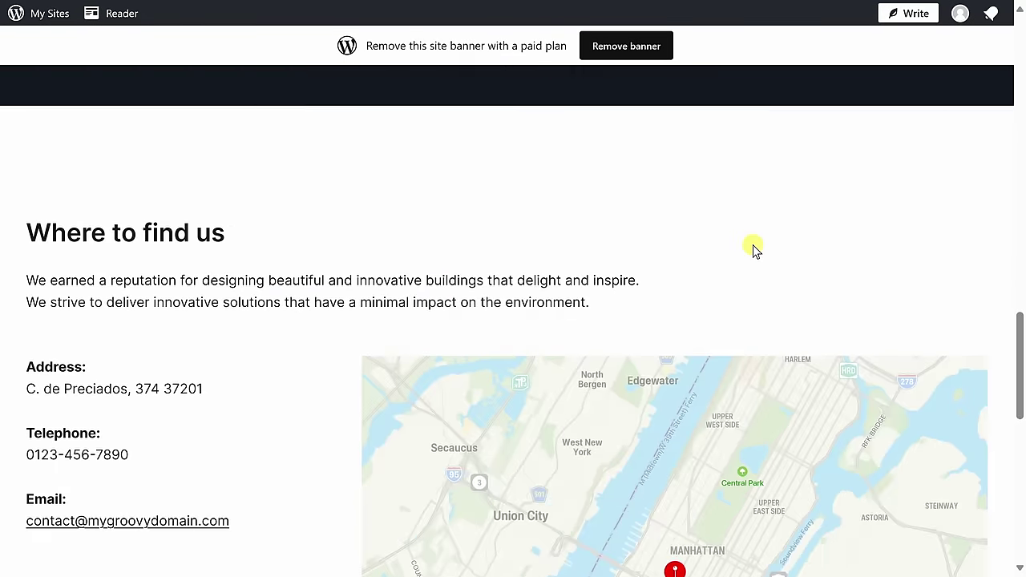
{"action": "scroll", "coordinate": [755, 266], "scroll_direction": "up", "scroll_amount": 20}
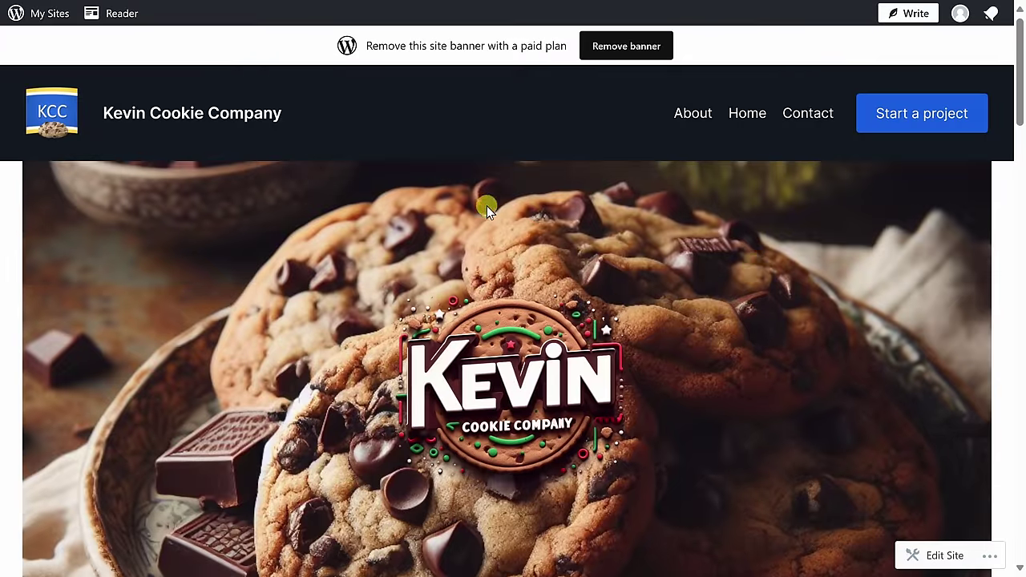
Return to the site's dashboard and open the Homepage from its list of pages in the full block editor.
{"action": "left_click", "coordinate": [50, 16]}
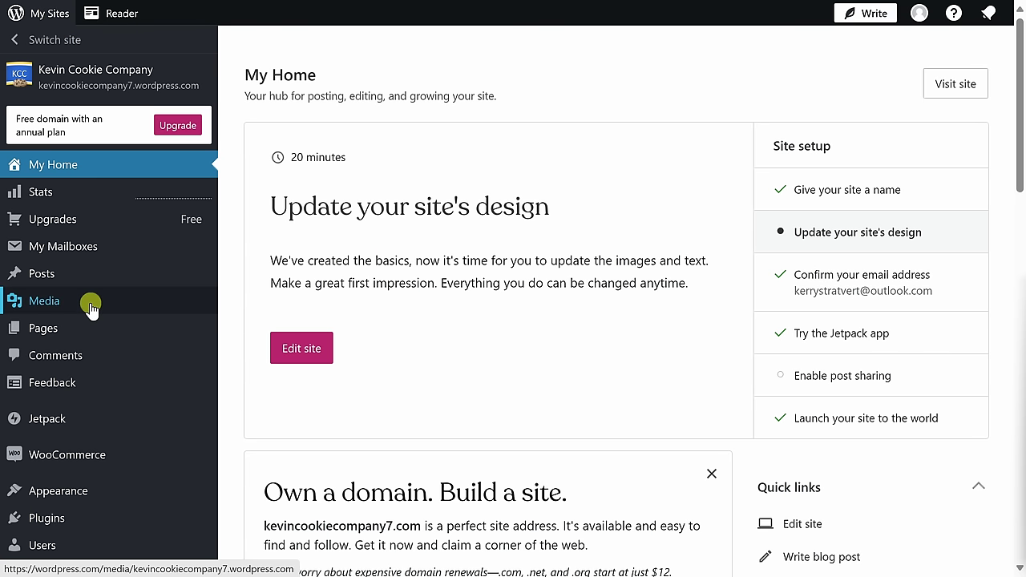
{"action": "mouse_move", "coordinate": [99, 328]}
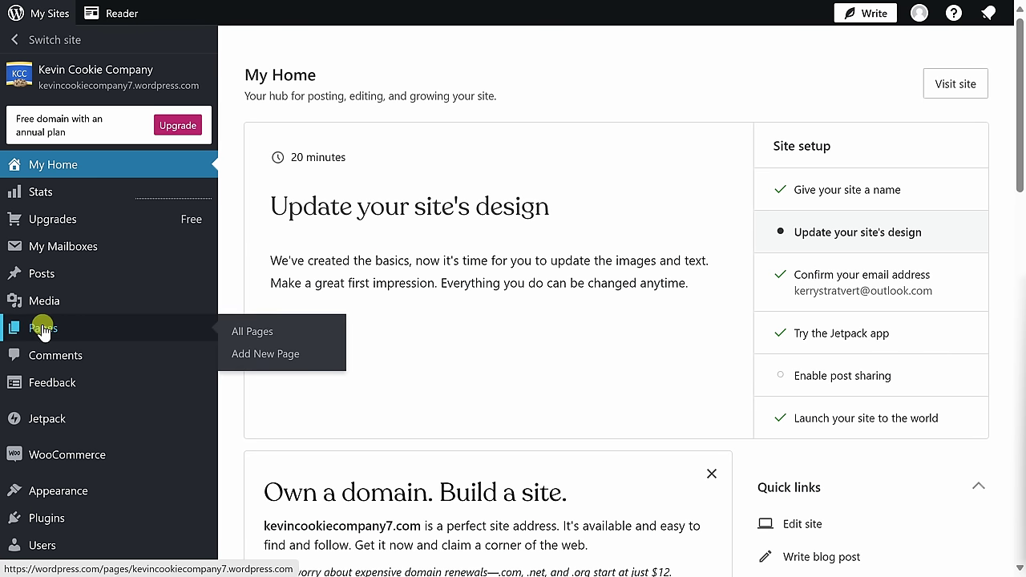
{"action": "left_click", "coordinate": [84, 330]}
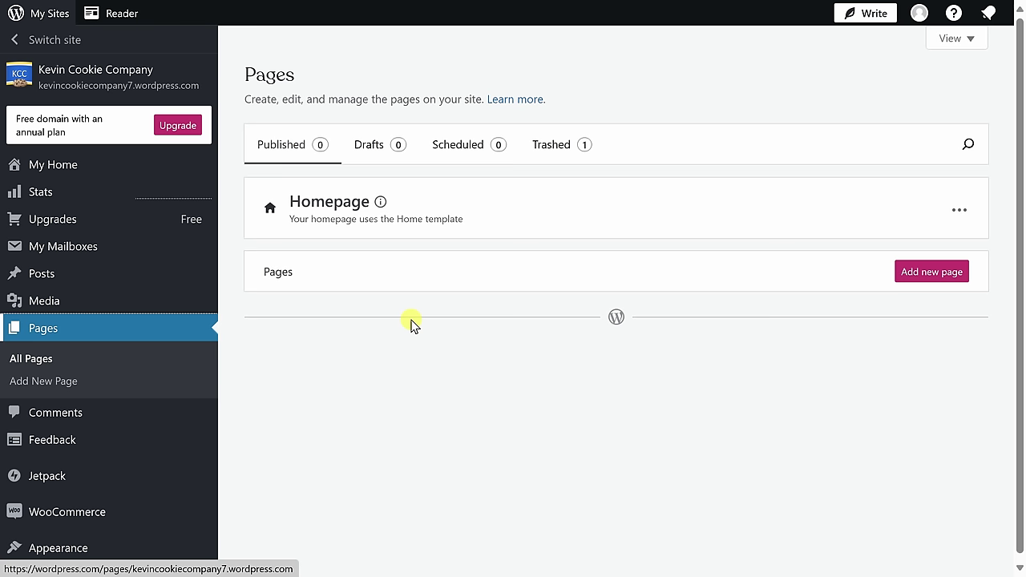
{"action": "left_click", "coordinate": [336, 209]}
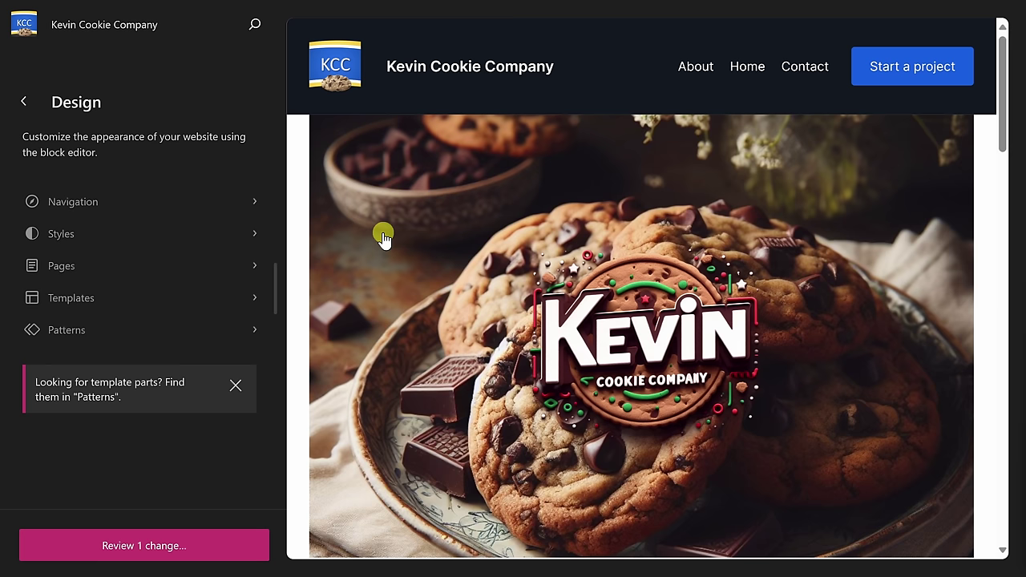
{"action": "left_click", "coordinate": [383, 236]}
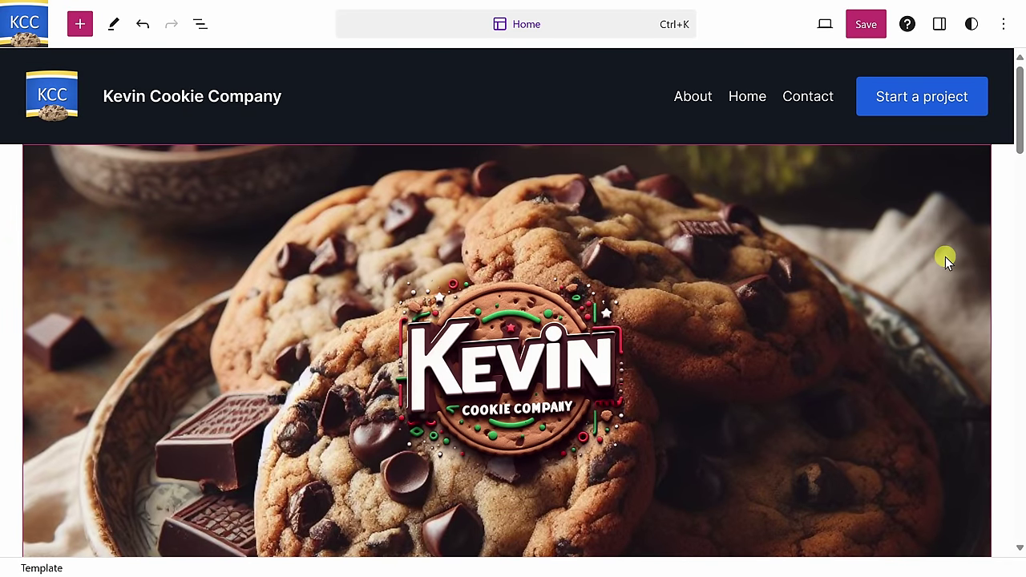
Insert the "Blog grid with a heading" pattern from the Blog Posts category into the Home template.
{"action": "scroll", "coordinate": [665, 252], "scroll_direction": "down", "scroll_amount": 5}
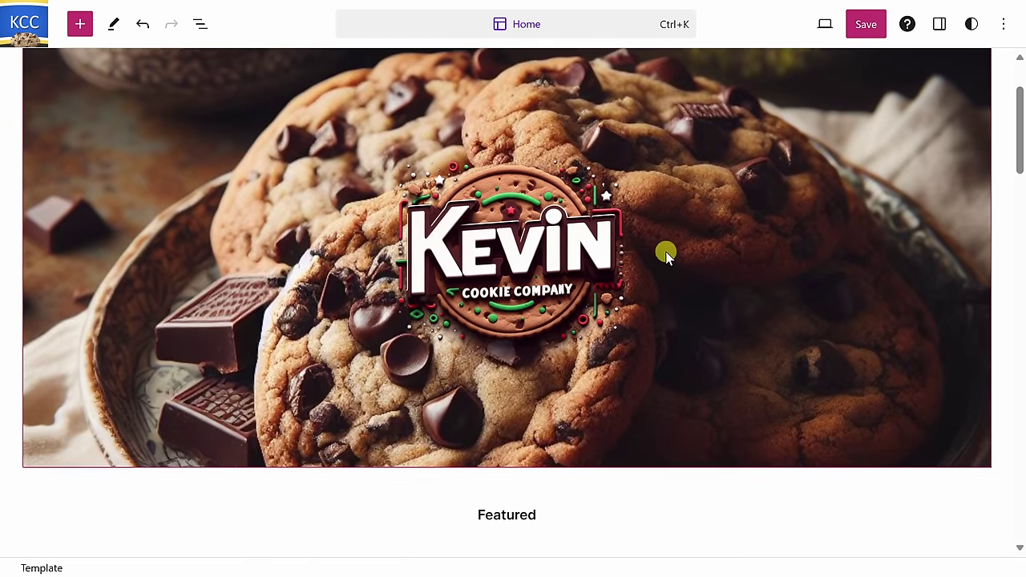
{"action": "scroll", "coordinate": [661, 244], "scroll_direction": "down", "scroll_amount": 1}
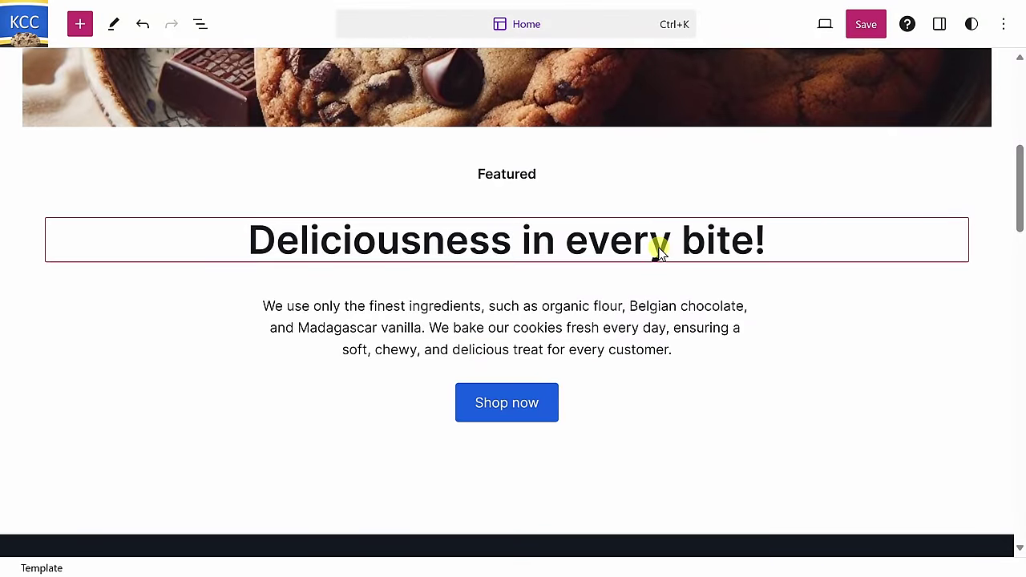
{"action": "scroll", "coordinate": [659, 250], "scroll_direction": "down", "scroll_amount": 5}
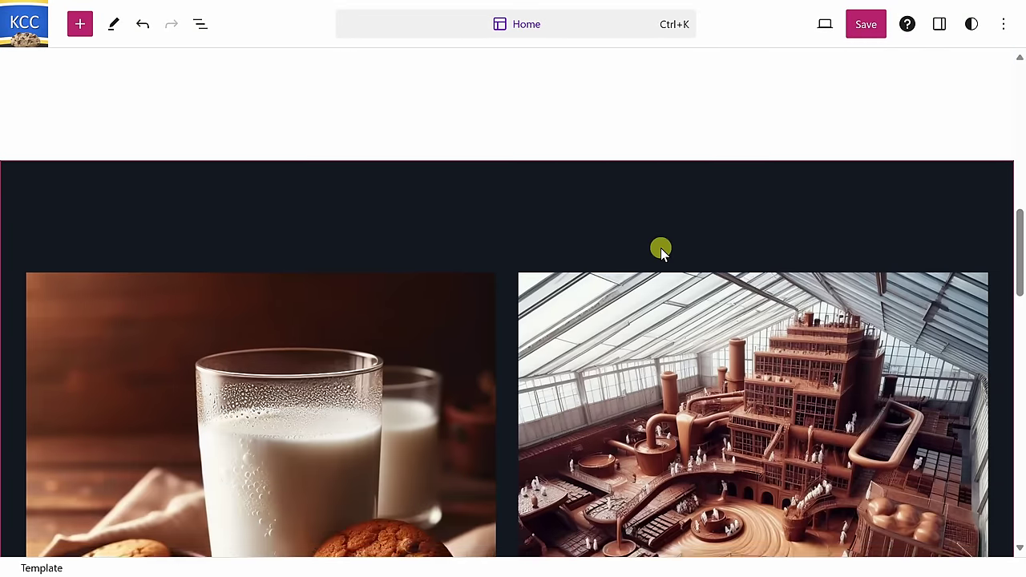
{"action": "scroll", "coordinate": [661, 251], "scroll_direction": "up", "scroll_amount": 10}
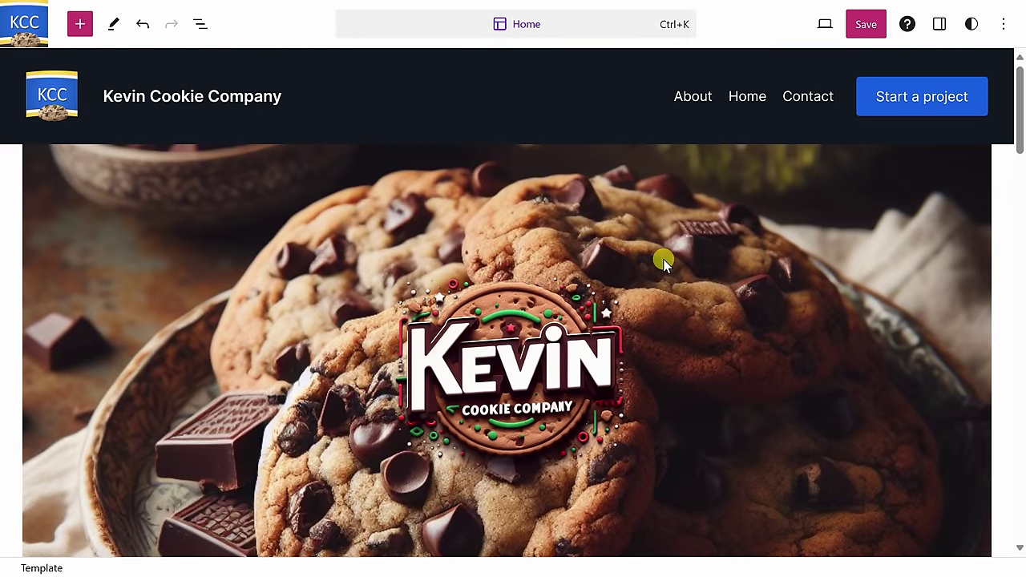
{"action": "left_click", "coordinate": [81, 27]}
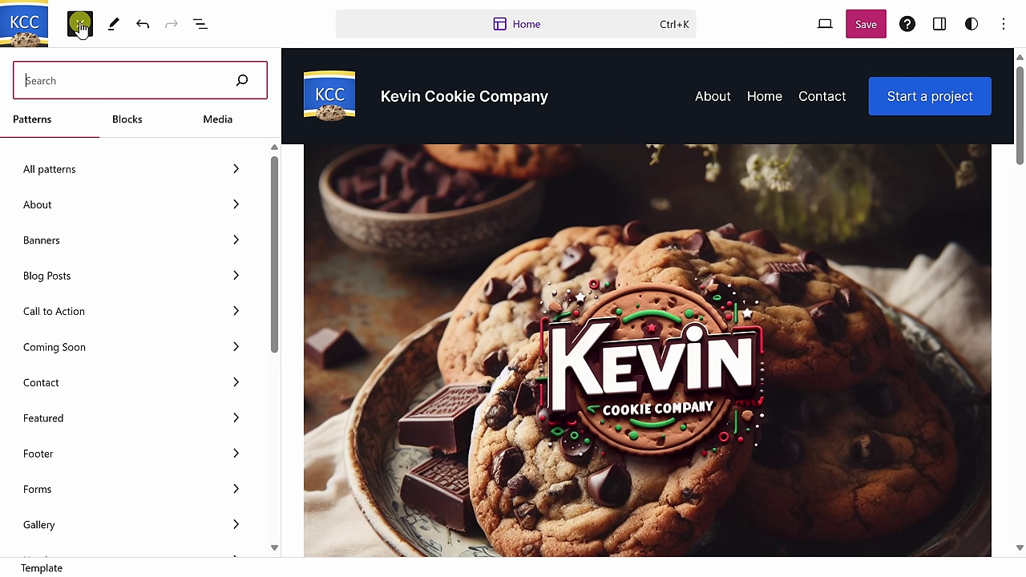
{"action": "left_click", "coordinate": [122, 279]}
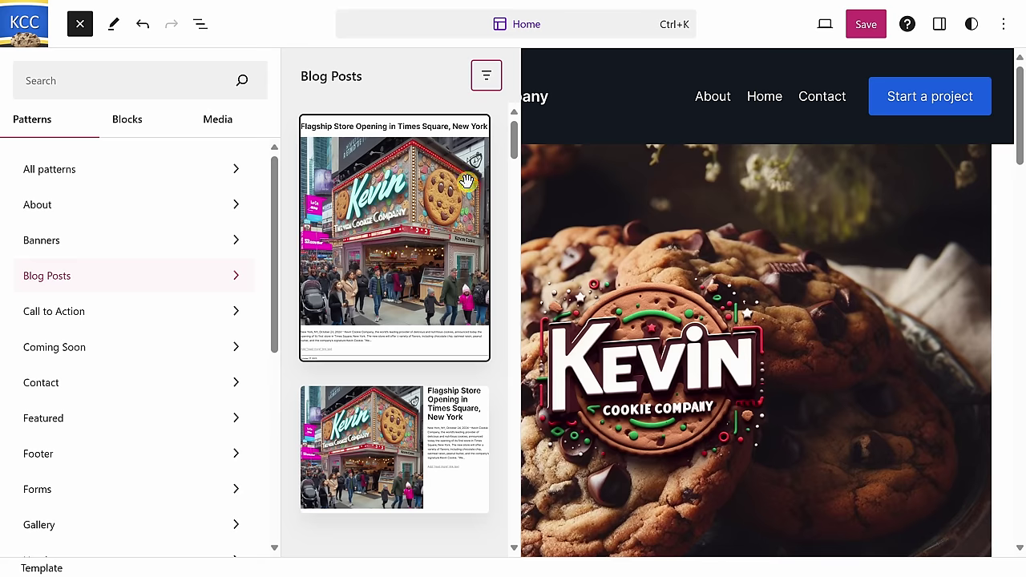
{"action": "scroll", "coordinate": [474, 166], "scroll_direction": "down", "scroll_amount": 10}
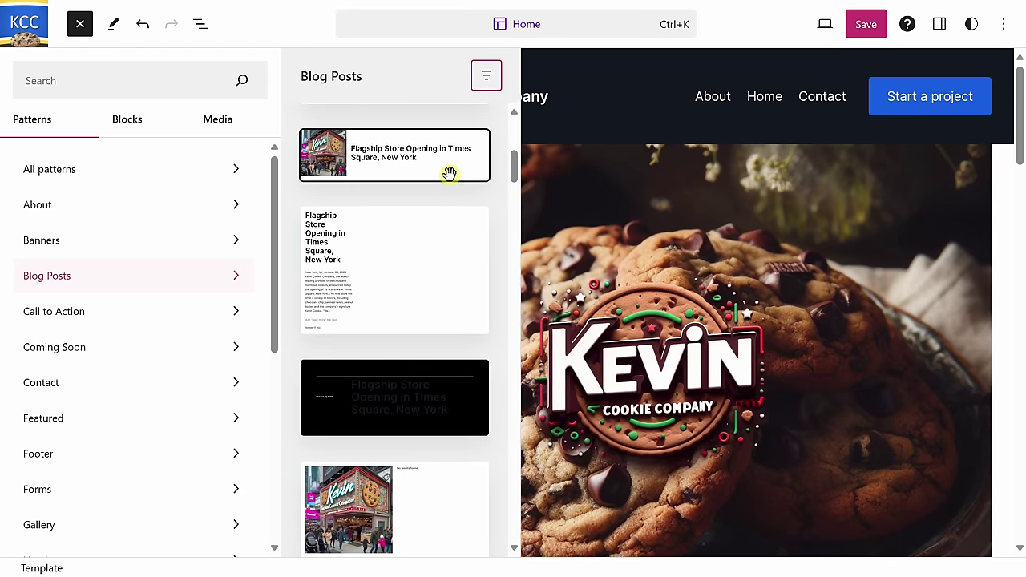
{"action": "scroll", "coordinate": [453, 170], "scroll_direction": "down", "scroll_amount": 3}
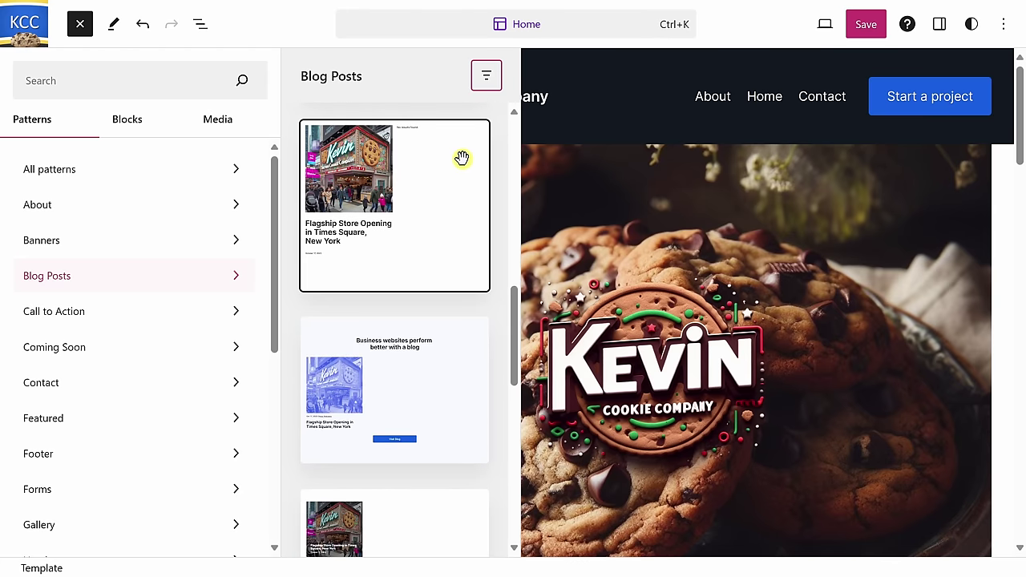
{"action": "scroll", "coordinate": [461, 158], "scroll_direction": "down", "scroll_amount": 2}
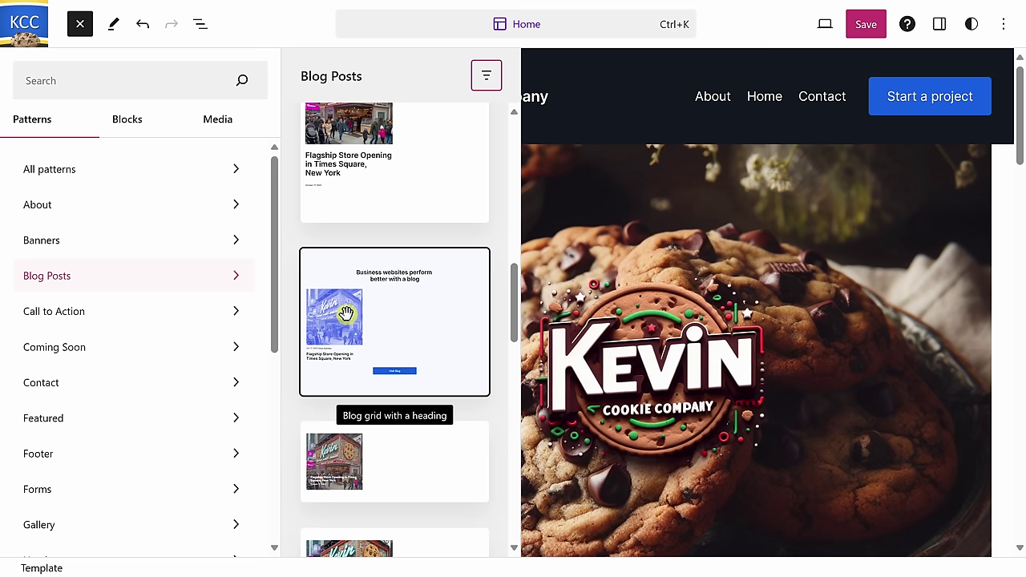
{"action": "left_click", "coordinate": [413, 308]}
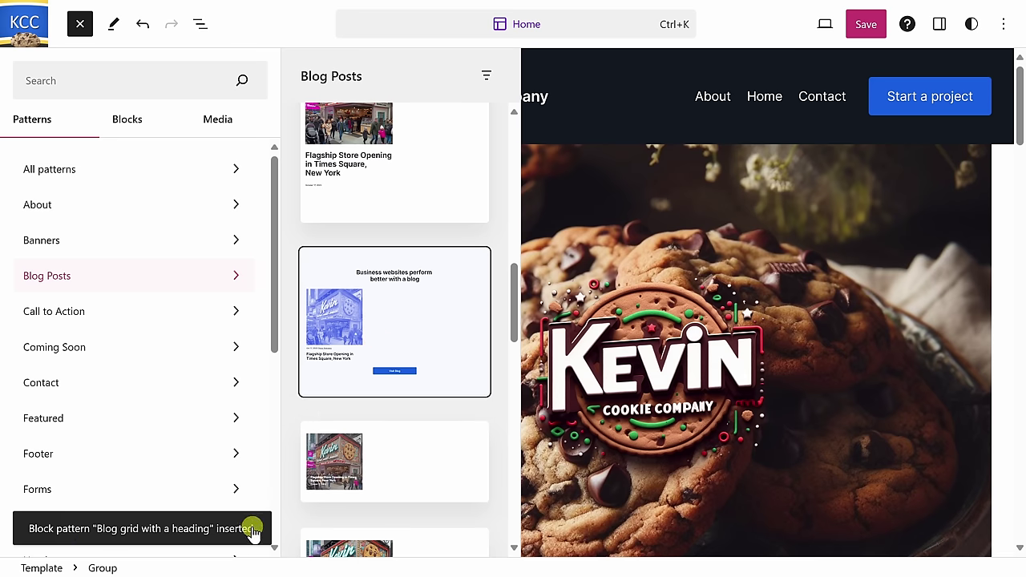
{"action": "left_click", "coordinate": [81, 24]}
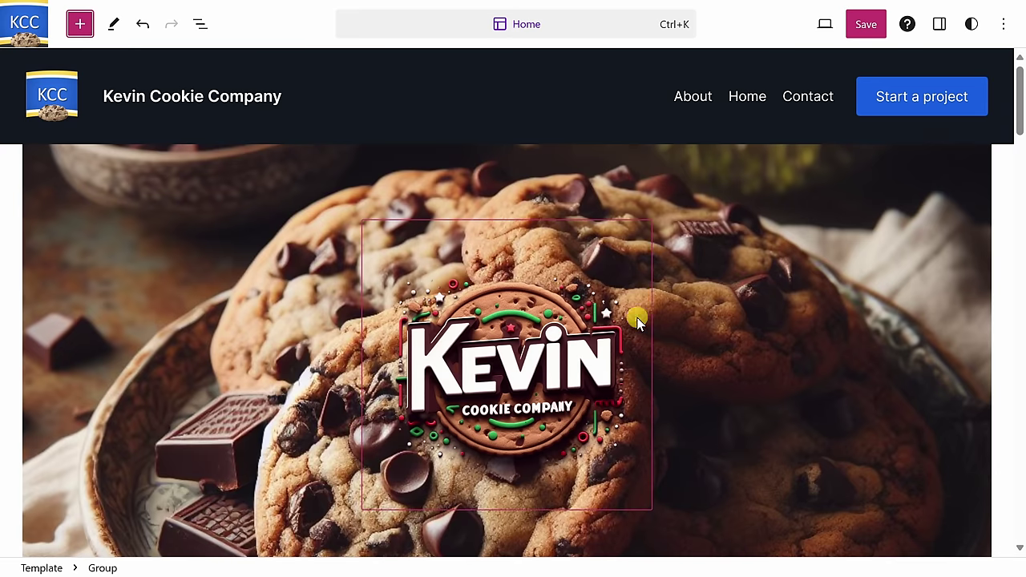
Replace the heading of the blog grid below the footer with "Latest News".
{"action": "scroll", "coordinate": [669, 293], "scroll_direction": "down", "scroll_amount": 6}
{"action": "scroll", "coordinate": [673, 290], "scroll_direction": "down", "scroll_amount": 20}
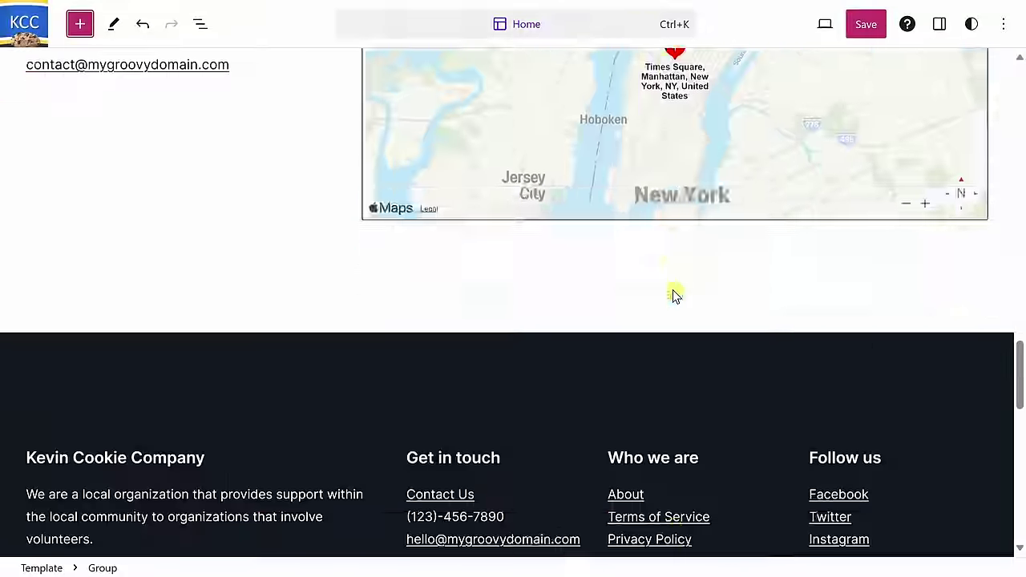
{"action": "scroll", "coordinate": [672, 287], "scroll_direction": "up", "scroll_amount": 5}
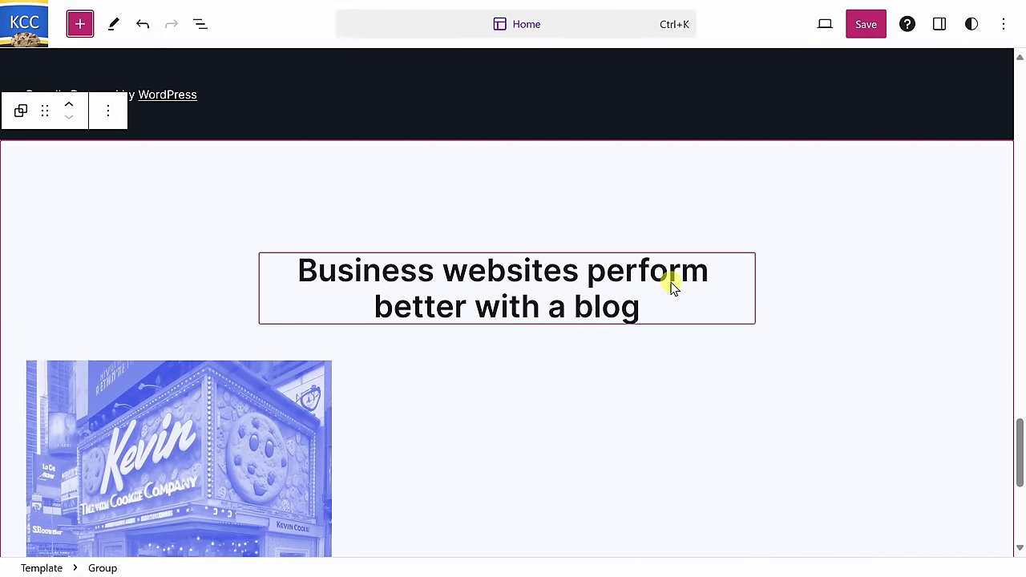
{"action": "left_click", "coordinate": [416, 277]}
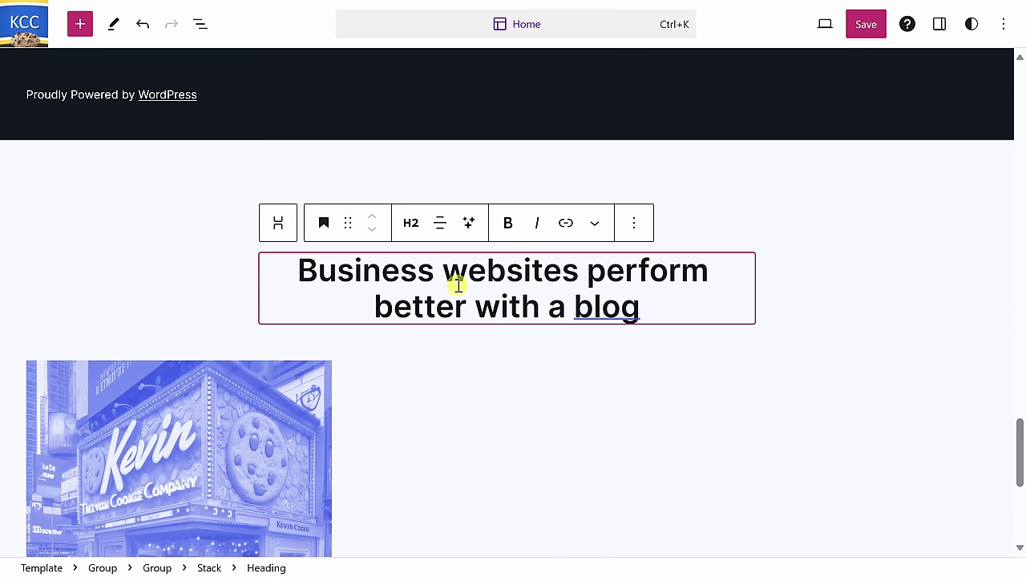
{"action": "triple_click", "coordinate": [457, 285]}
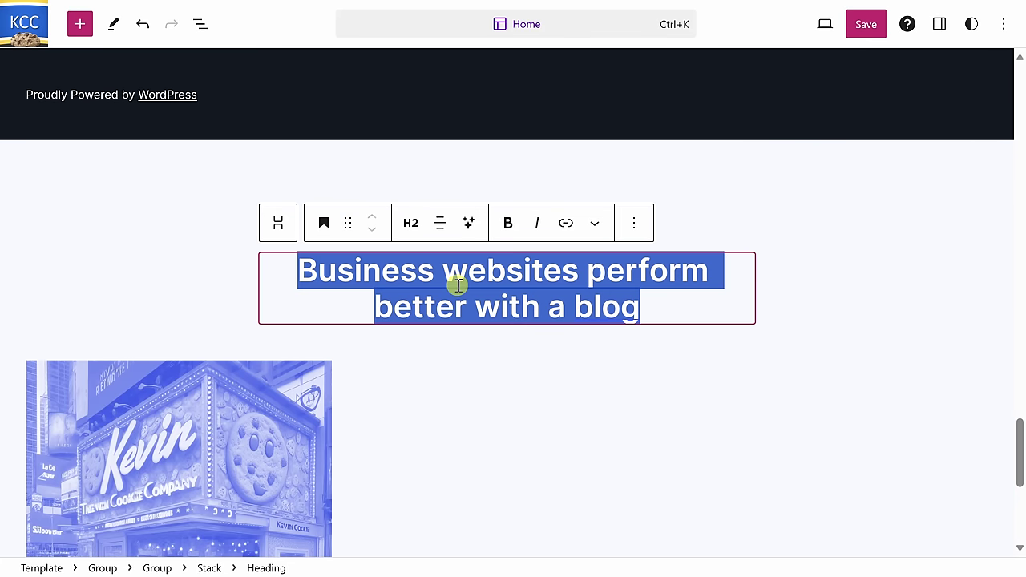
{"action": "type", "text": "Latest News"}
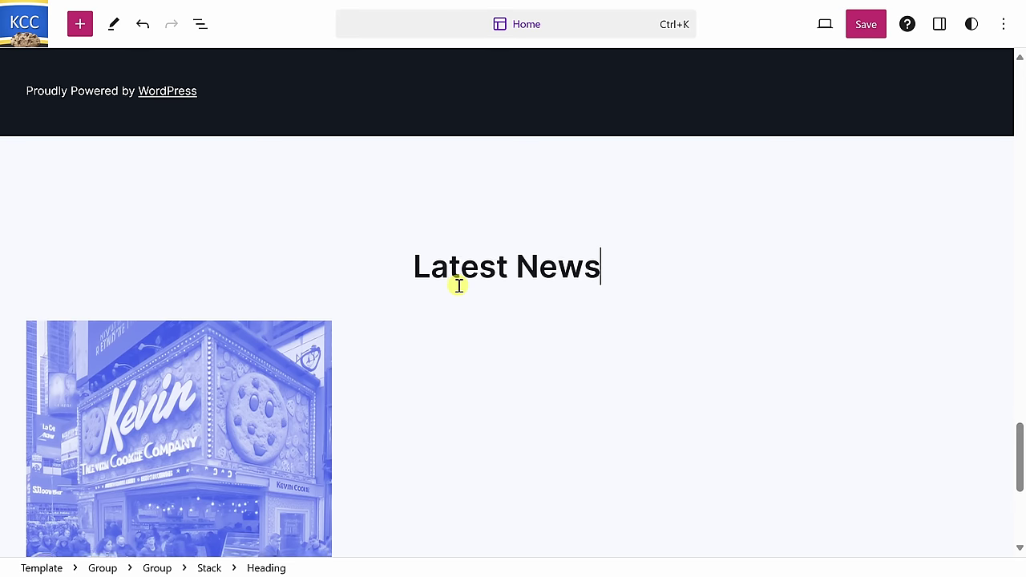
Move the whole Latest News group up one place so it sits above the footer, and check its placement.
{"action": "scroll", "coordinate": [459, 286], "scroll_direction": "down", "scroll_amount": 5}
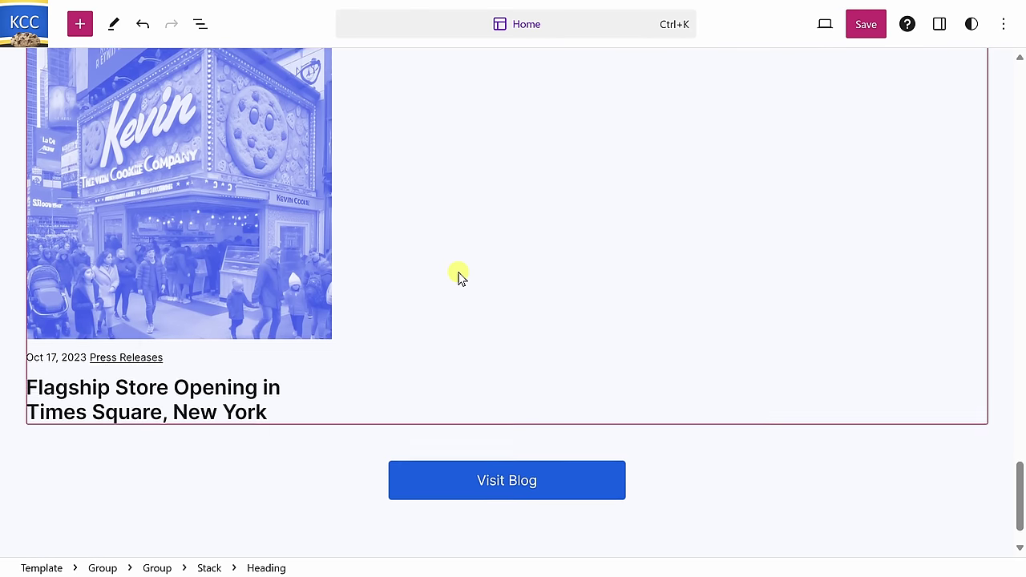
{"action": "scroll", "coordinate": [456, 281], "scroll_direction": "up", "scroll_amount": 10}
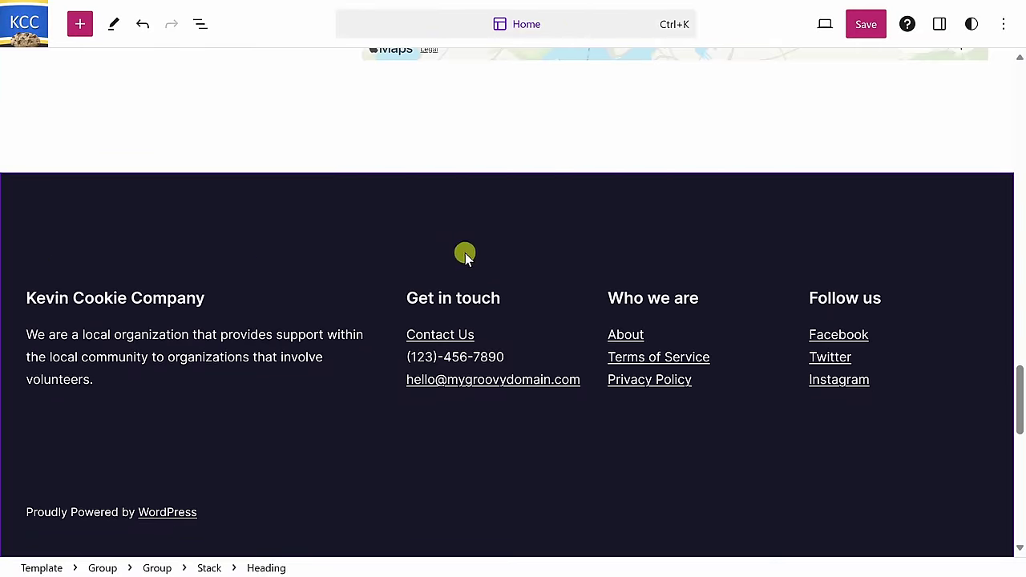
{"action": "scroll", "coordinate": [728, 277], "scroll_direction": "down", "scroll_amount": 1}
{"action": "scroll", "coordinate": [729, 276], "scroll_direction": "down", "scroll_amount": 5}
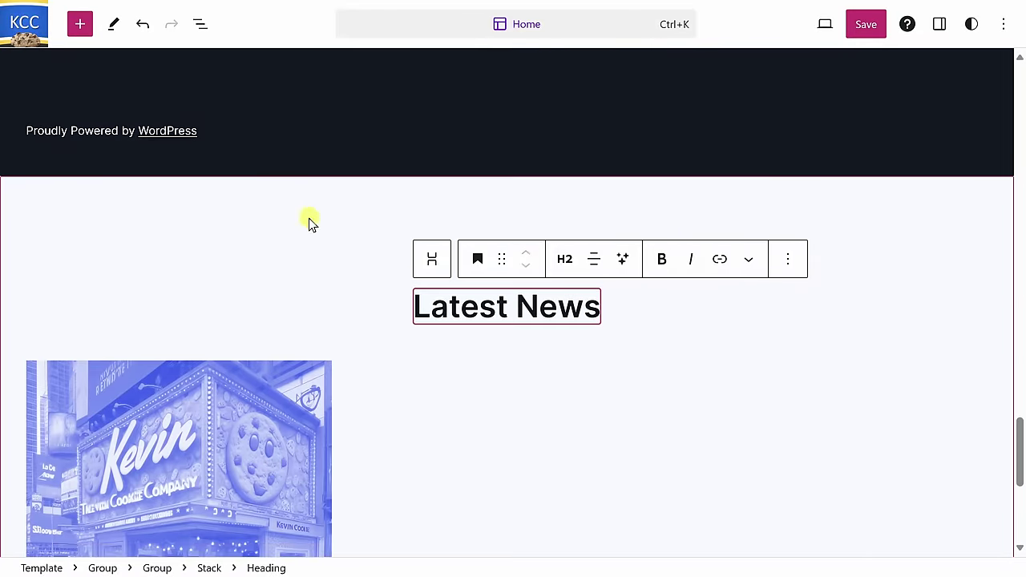
{"action": "left_click", "coordinate": [303, 212]}
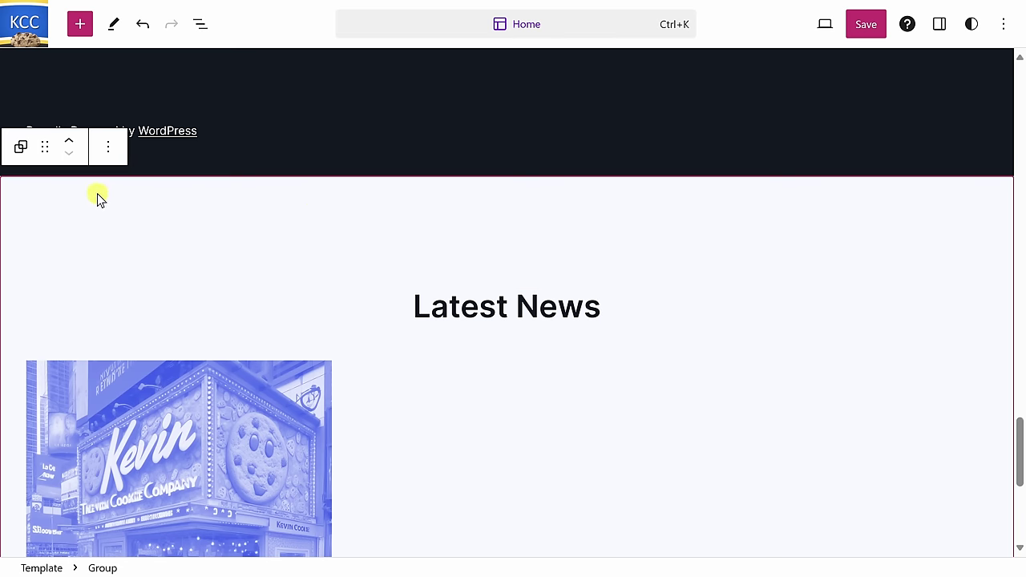
{"action": "left_click", "coordinate": [70, 145]}
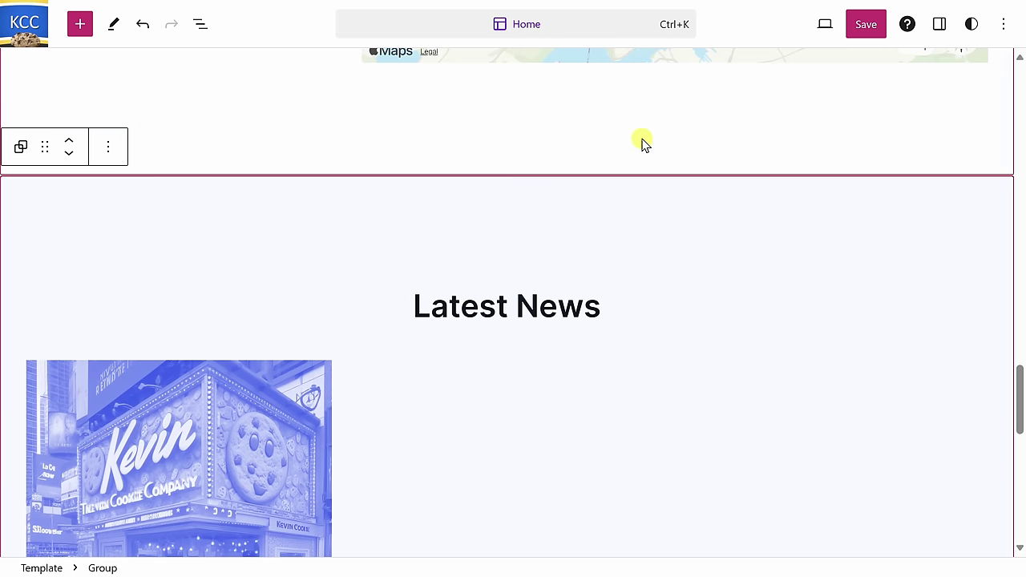
{"action": "scroll", "coordinate": [642, 144], "scroll_direction": "up", "scroll_amount": 4}
{"action": "scroll", "coordinate": [641, 146], "scroll_direction": "down", "scroll_amount": 12}
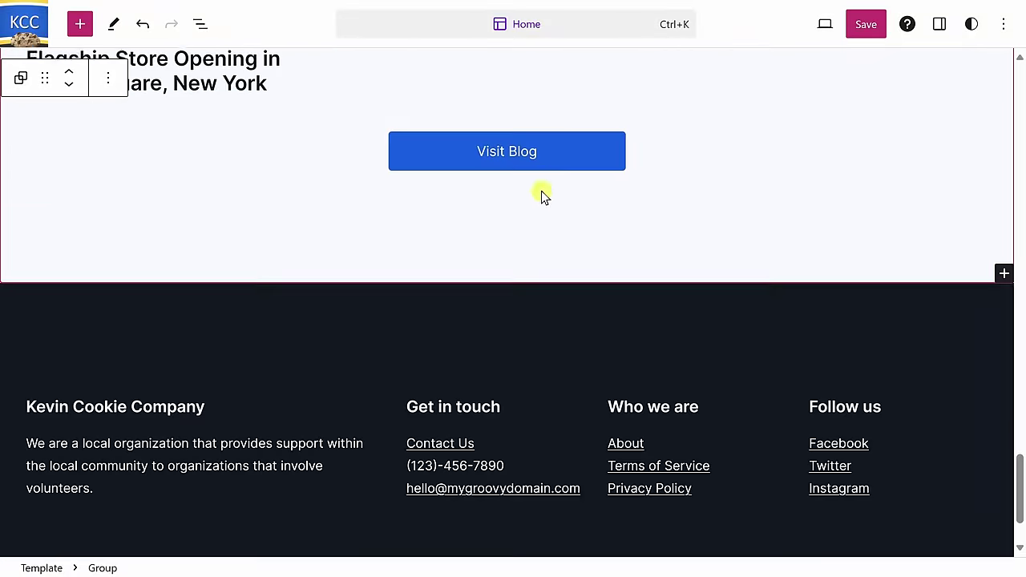
{"action": "scroll", "coordinate": [541, 193], "scroll_direction": "down", "scroll_amount": 2}
{"action": "scroll", "coordinate": [506, 336], "scroll_direction": "up", "scroll_amount": 7}
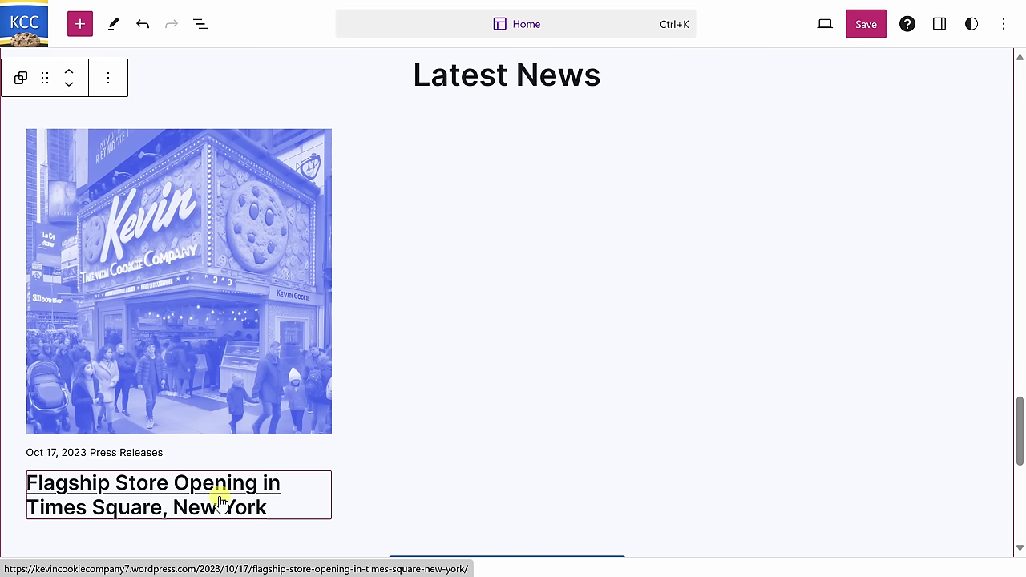
Change the text of the Visit Blog button under the post grid to "See All News".
{"action": "key", "text": "ctrl+z"}
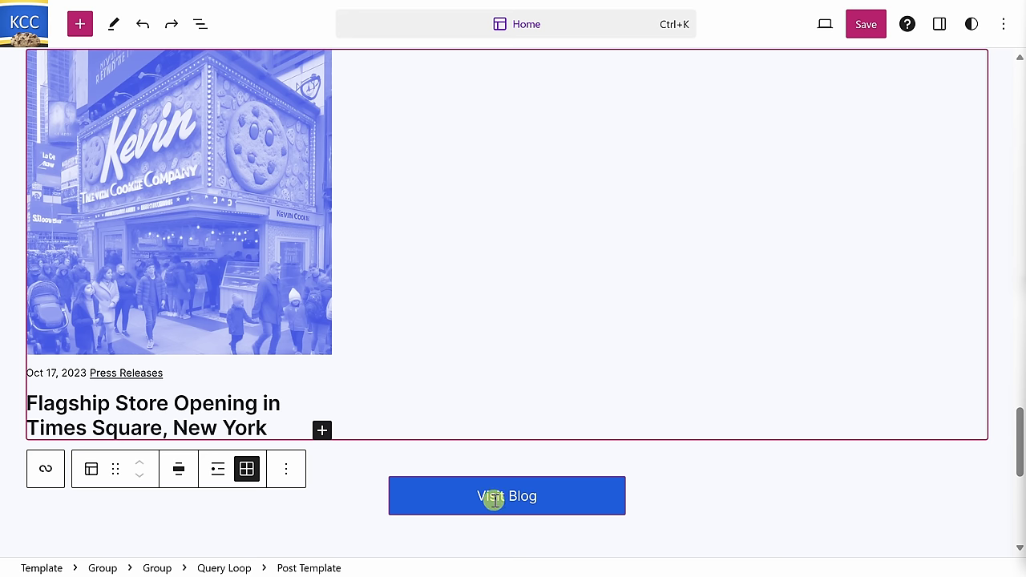
{"action": "left_click", "coordinate": [485, 495]}
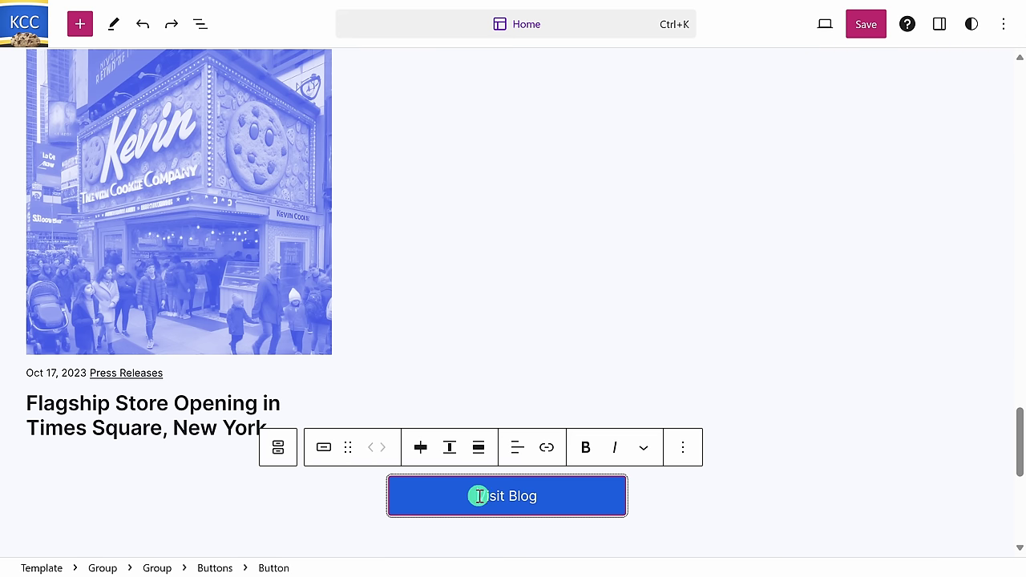
{"action": "left_click_drag", "start_coordinate": [478, 496], "coordinate": [549, 494]}
{"action": "type", "text": "See All News"}
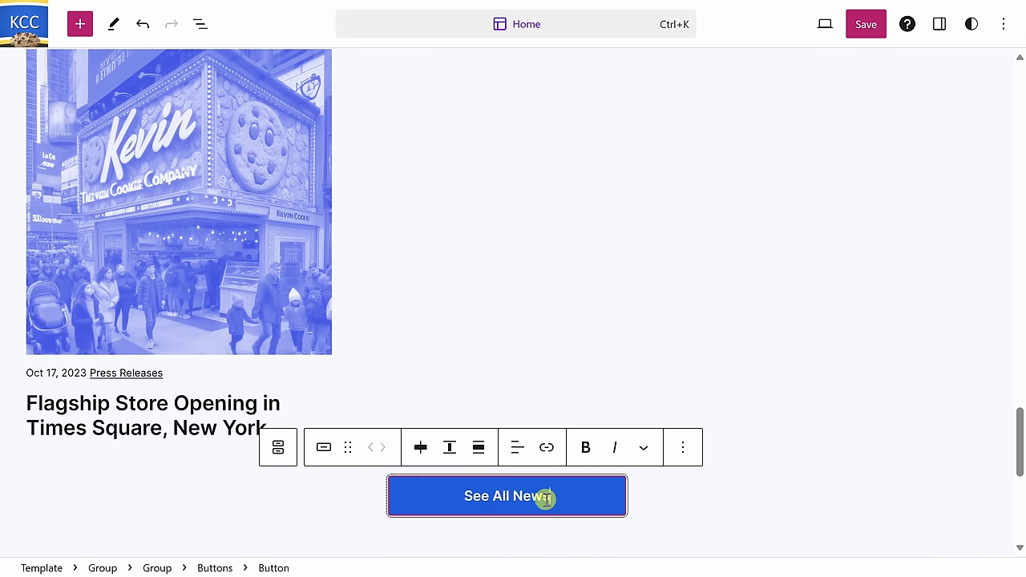
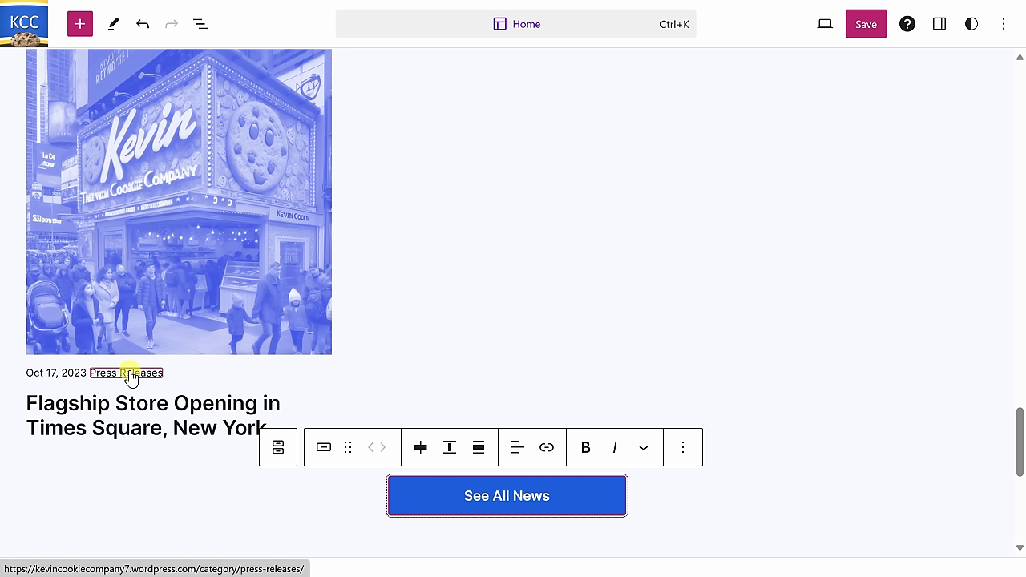
Copy the link address of the Press Releases category shown under the flagship store post.
{"action": "left_click", "coordinate": [130, 376]}
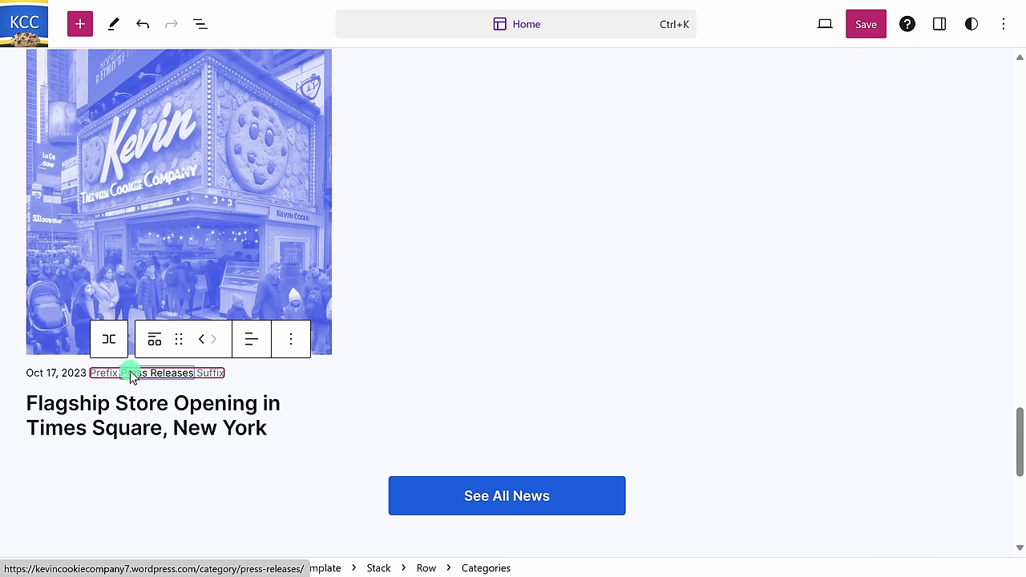
{"action": "right_click", "coordinate": [131, 377]}
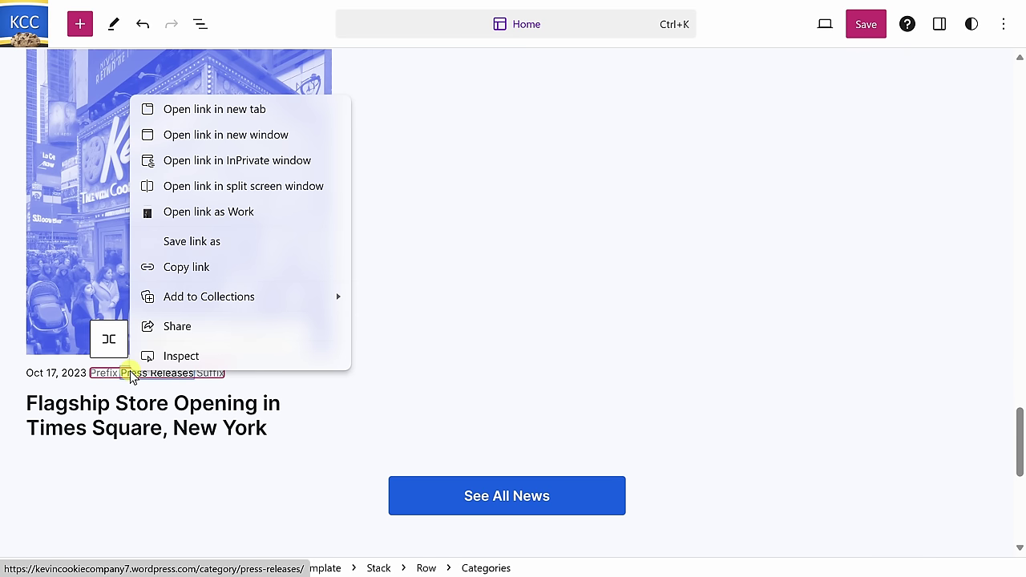
{"action": "left_click", "coordinate": [187, 269]}
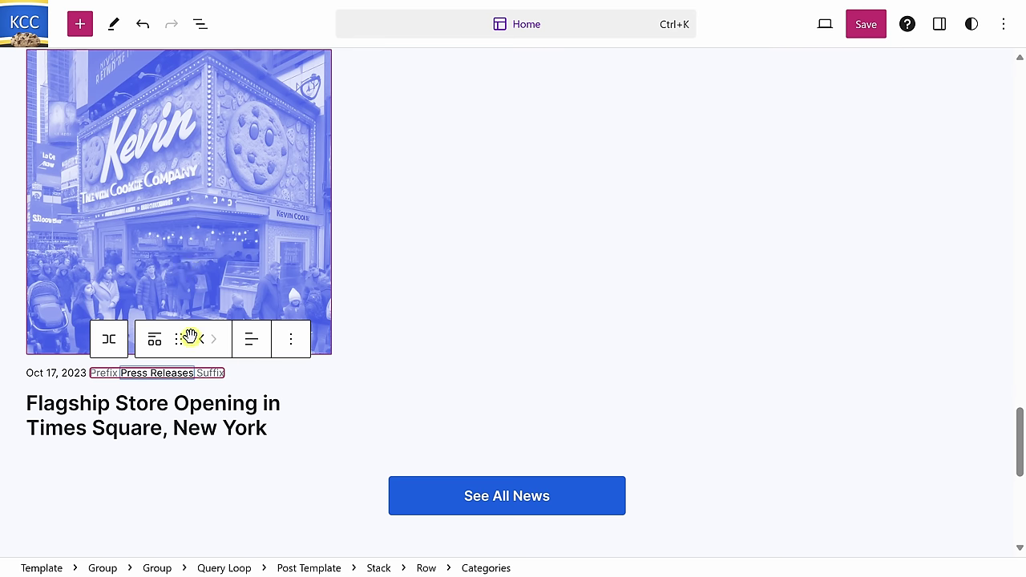
Link the See All News button to the copied Press Releases category address.
{"action": "left_click", "coordinate": [431, 498]}
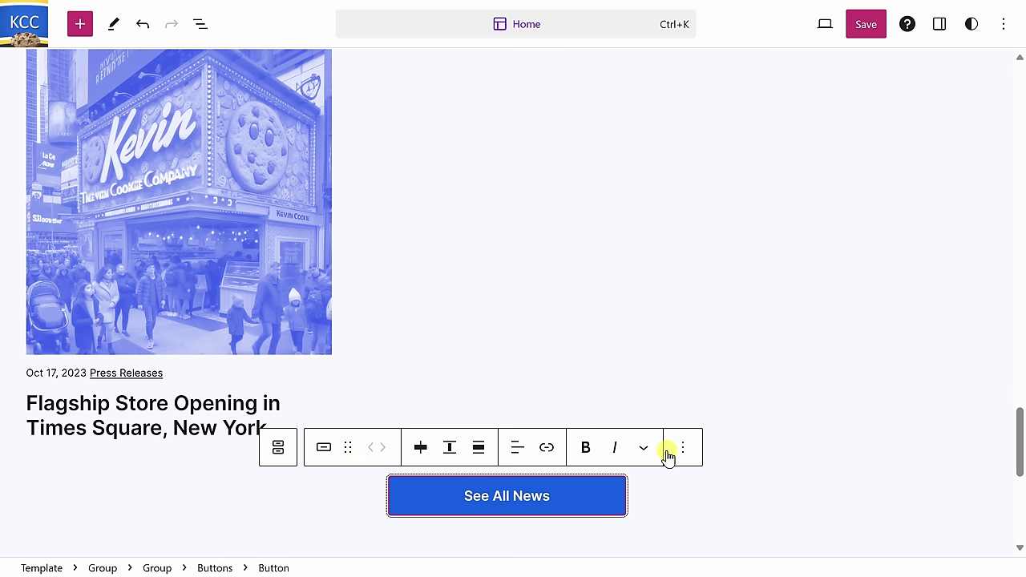
{"action": "left_click", "coordinate": [546, 453]}
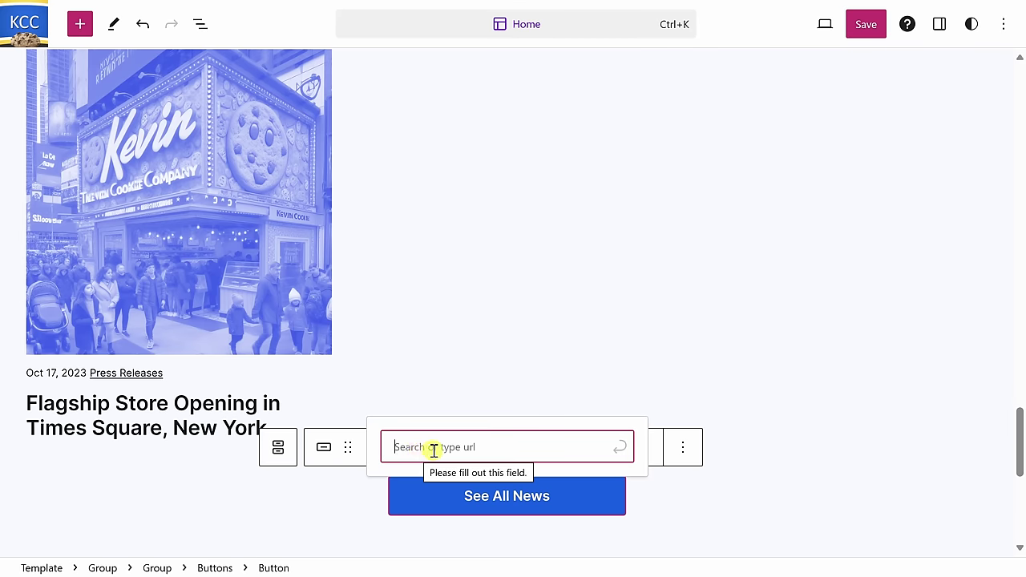
{"action": "key", "text": "ctrl+v"}
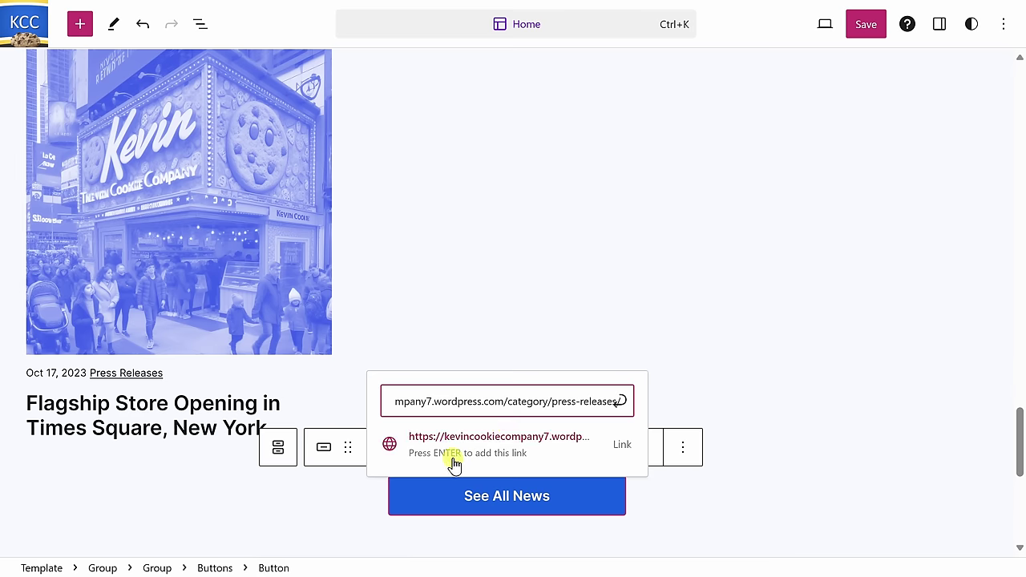
{"action": "left_click", "coordinate": [454, 461]}
{"action": "left_click", "coordinate": [537, 334]}
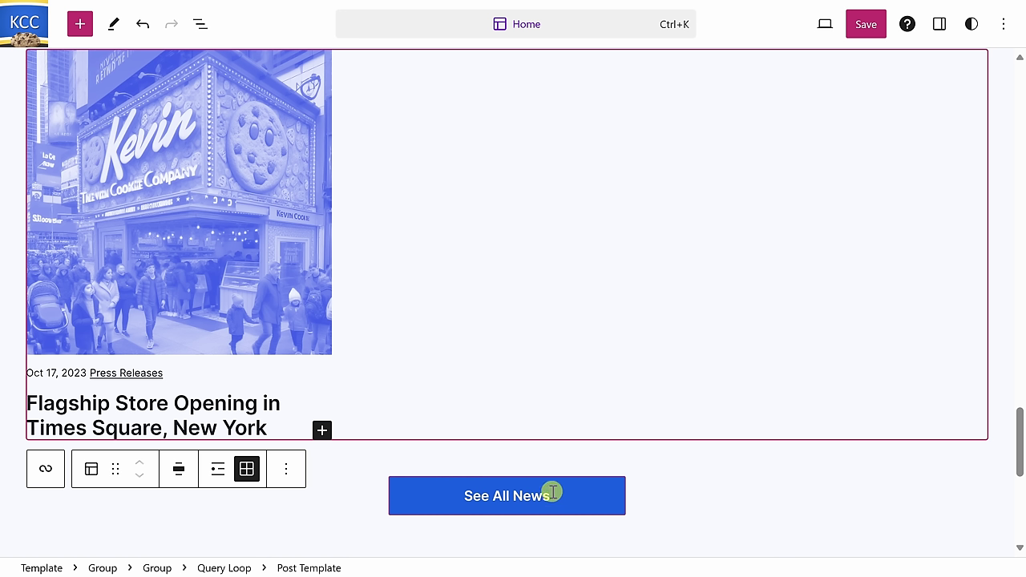
{"action": "scroll", "coordinate": [553, 492], "scroll_direction": "down", "scroll_amount": 1}
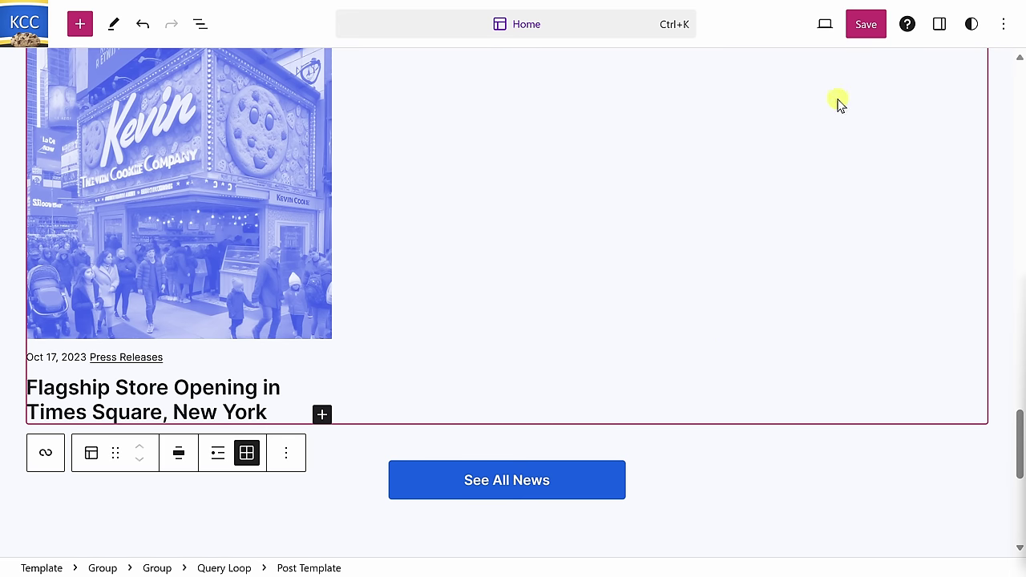
Save the homepage template changes and leave the site editor for the site's dashboard.
{"action": "left_click", "coordinate": [870, 31]}
{"action": "left_click", "coordinate": [873, 31]}
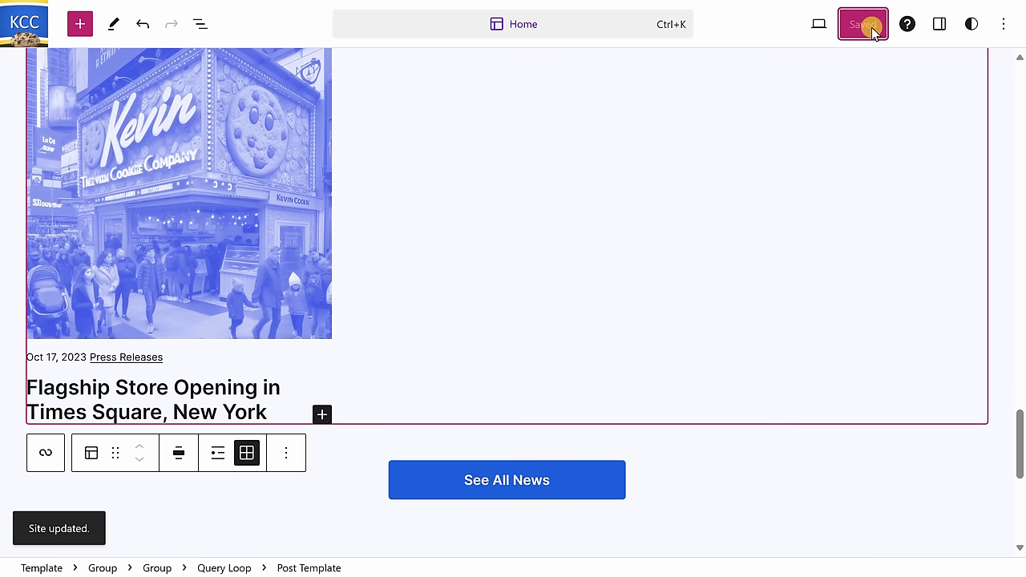
{"action": "scroll", "coordinate": [873, 131], "scroll_direction": "up", "scroll_amount": 15}
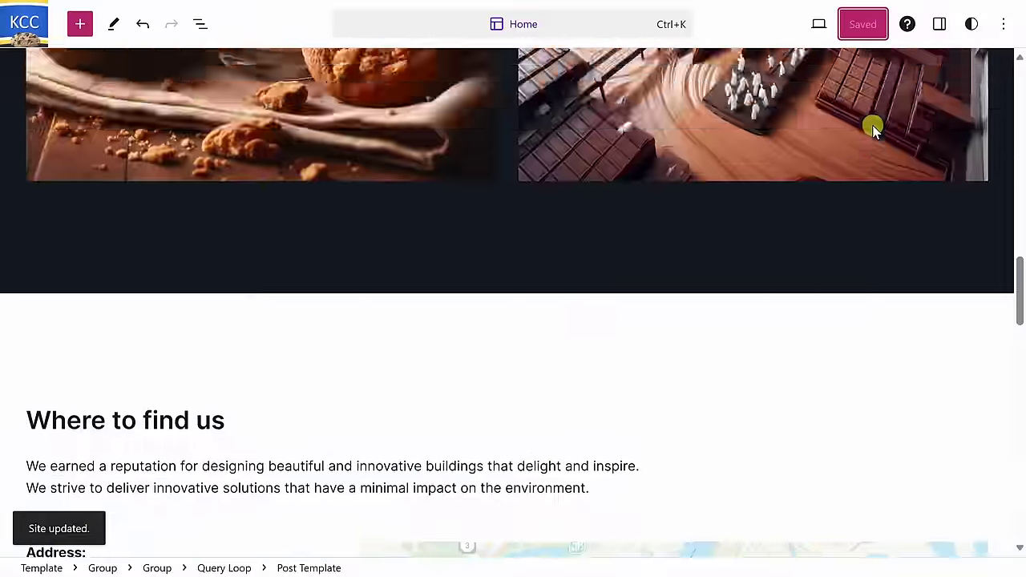
{"action": "scroll", "coordinate": [874, 131], "scroll_direction": "up", "scroll_amount": 5}
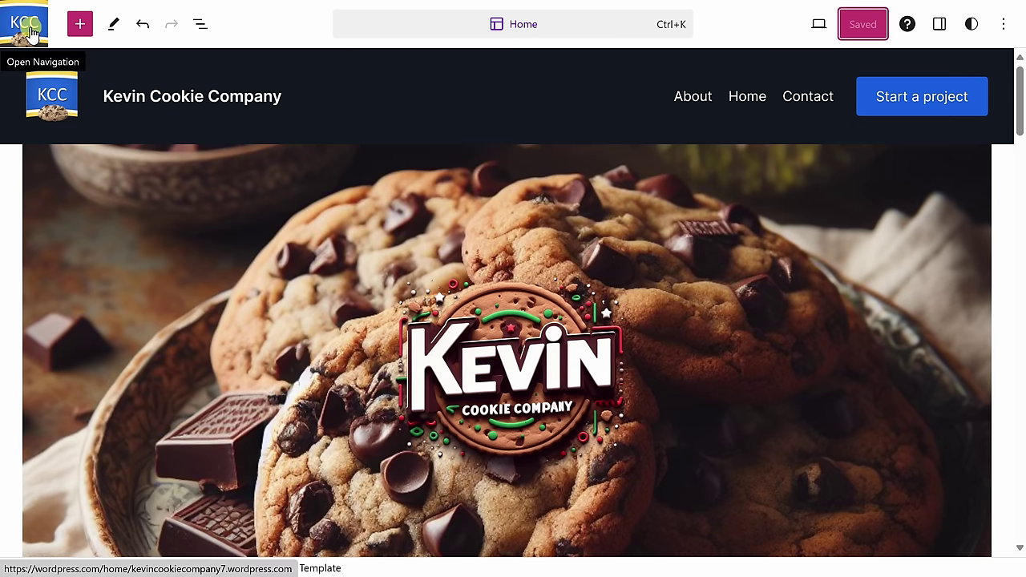
{"action": "left_click", "coordinate": [32, 33]}
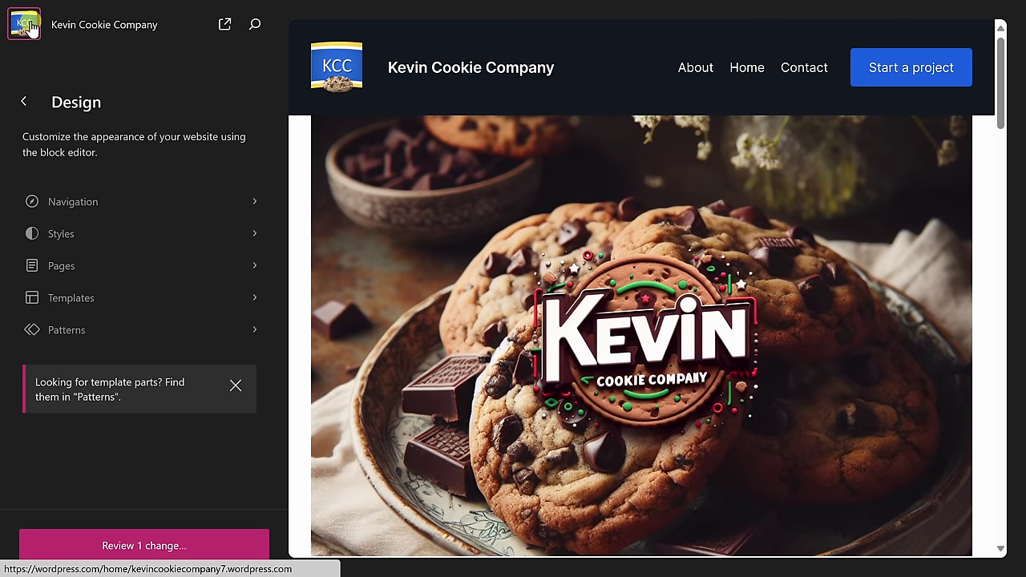
{"action": "left_click", "coordinate": [25, 104]}
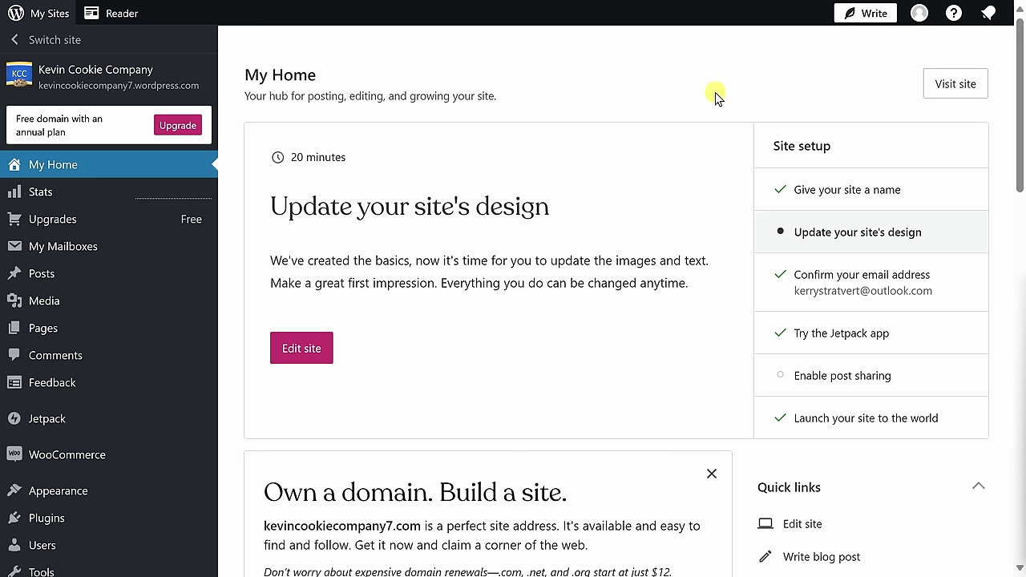
Add a new page to the site, browse the pre-defined About layouts, and start from a blank page.
{"action": "mouse_move", "coordinate": [121, 336]}
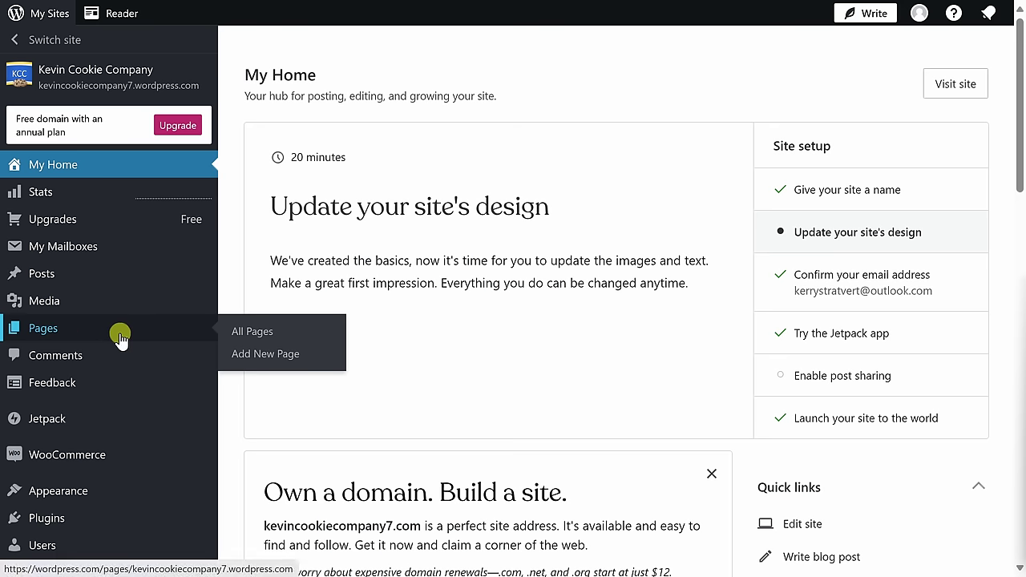
{"action": "mouse_move", "coordinate": [126, 280]}
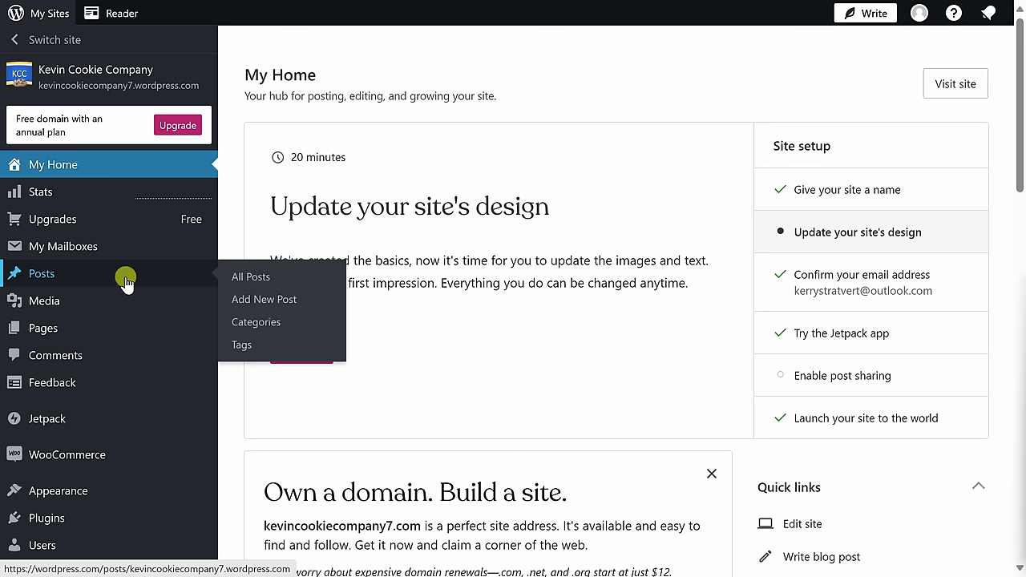
{"action": "left_click", "coordinate": [116, 334]}
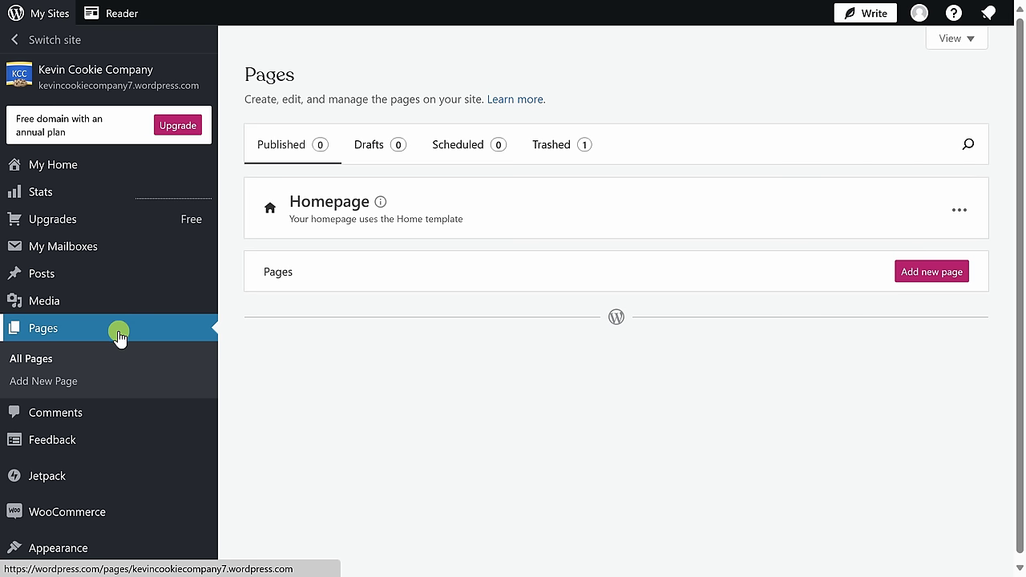
{"action": "left_click", "coordinate": [941, 277]}
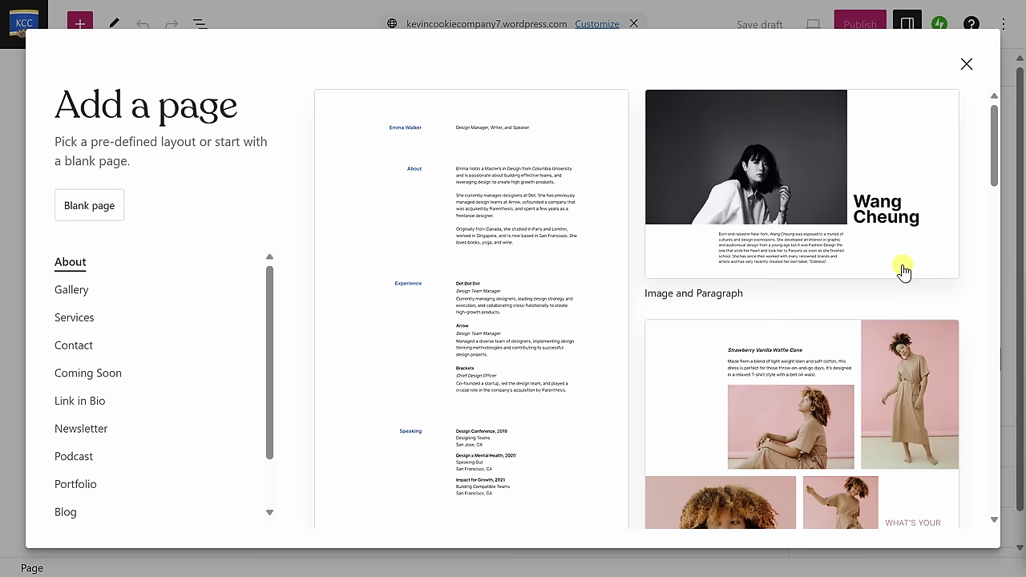
{"action": "scroll", "coordinate": [529, 263], "scroll_direction": "down", "scroll_amount": 4}
{"action": "scroll", "coordinate": [531, 265], "scroll_direction": "up", "scroll_amount": 2}
{"action": "scroll", "coordinate": [401, 264], "scroll_direction": "up", "scroll_amount": 2}
{"action": "scroll", "coordinate": [137, 332], "scroll_direction": "down", "scroll_amount": 2}
{"action": "scroll", "coordinate": [153, 389], "scroll_direction": "up", "scroll_amount": 2}
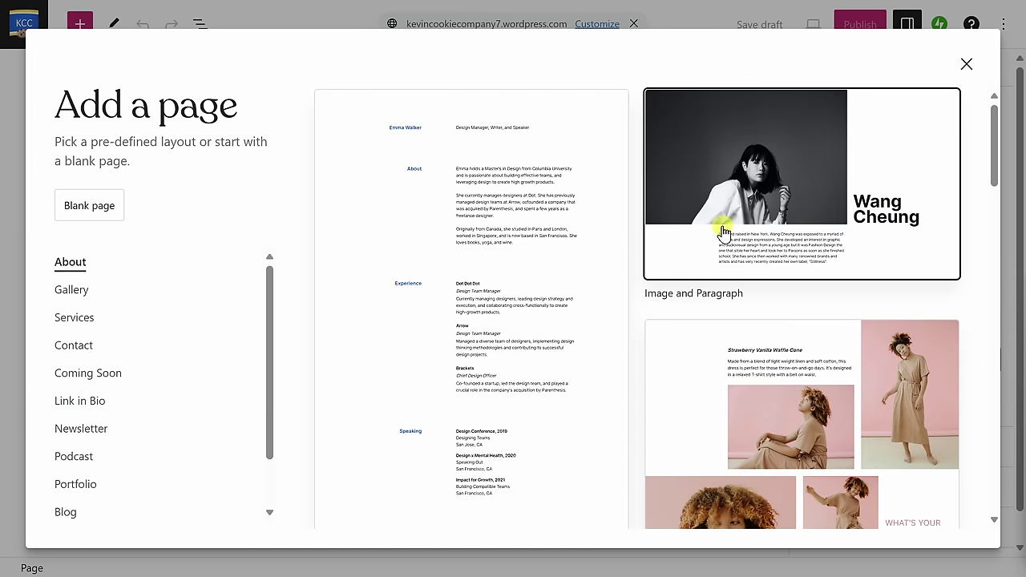
{"action": "left_click", "coordinate": [91, 209]}
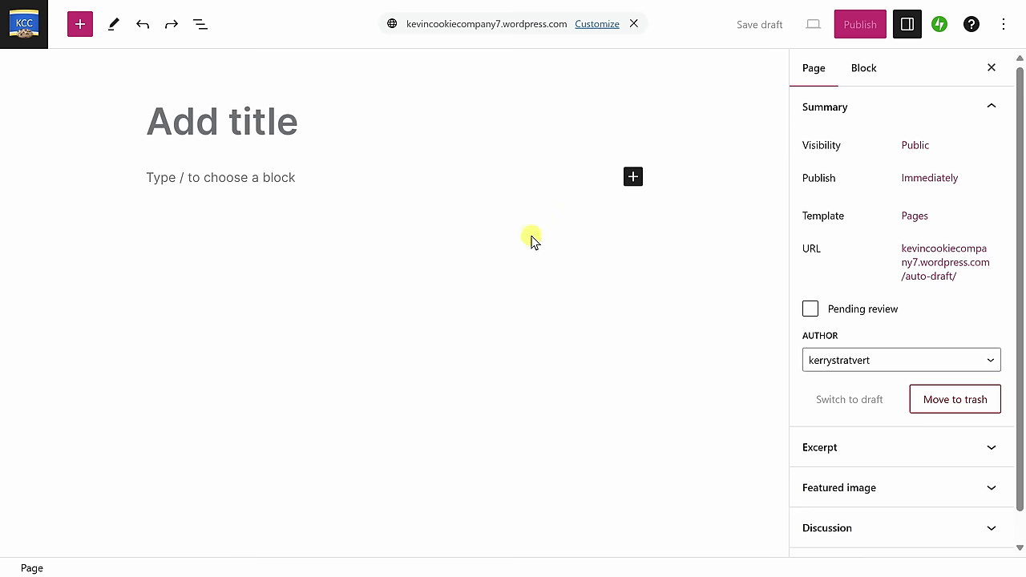
Title the page "About us" and paste the copied company description as its body text.
{"action": "left_click", "coordinate": [210, 116]}
{"action": "type", "text": "A"}
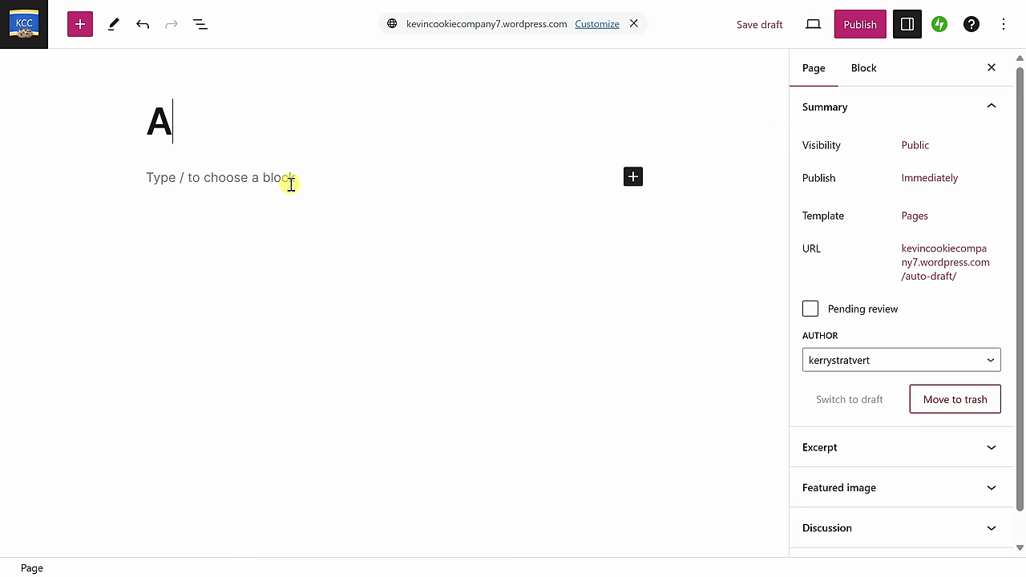
{"action": "type", "text": "bout us"}
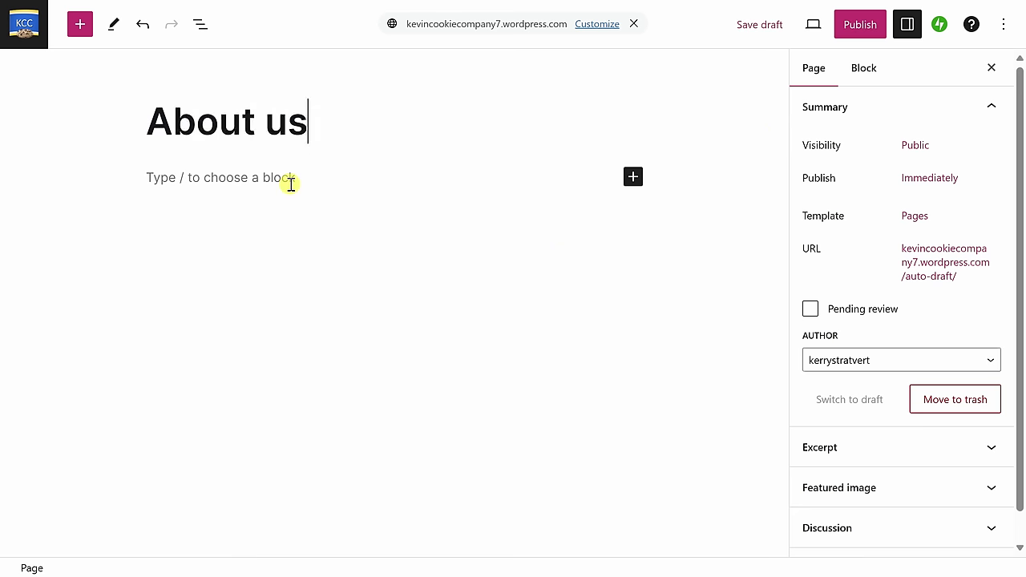
{"action": "left_click", "coordinate": [255, 180]}
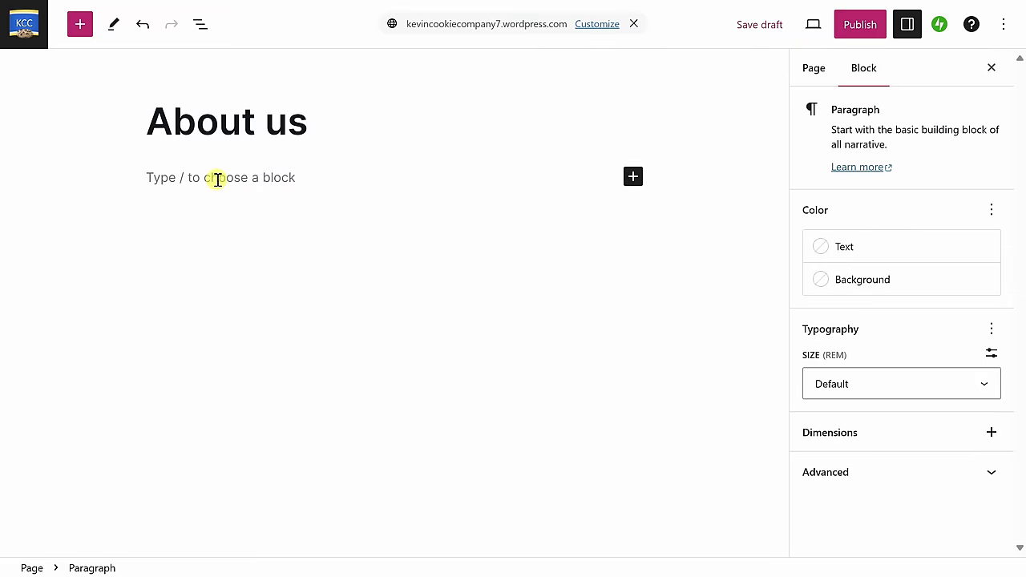
{"action": "key", "text": "ctrl+v"}
{"action": "scroll", "coordinate": [481, 241], "scroll_direction": "up", "scroll_amount": 5}
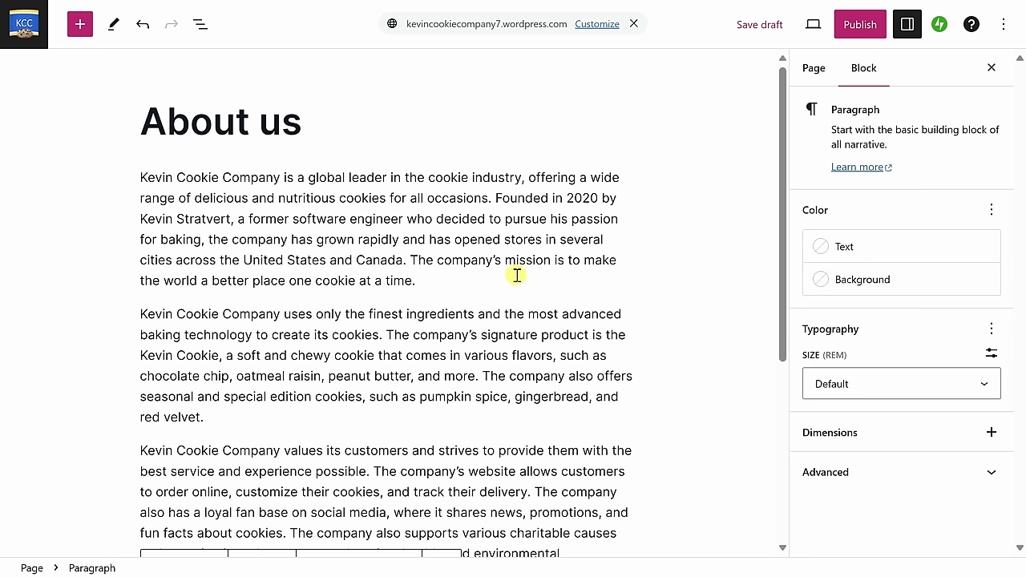
Publish the About us page with public visibility and copy its page address.
{"action": "left_click", "coordinate": [861, 25]}
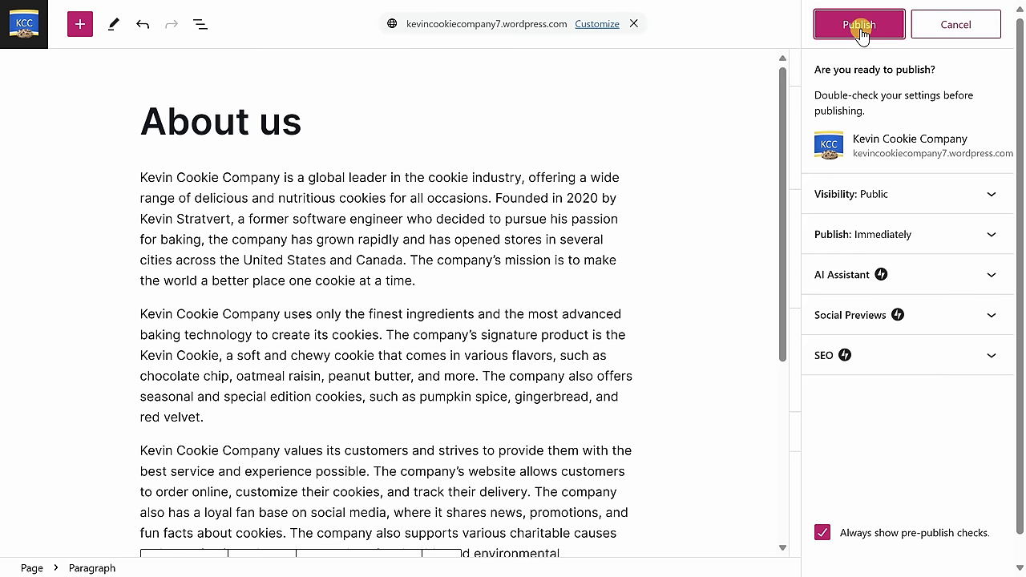
{"action": "left_click", "coordinate": [860, 26]}
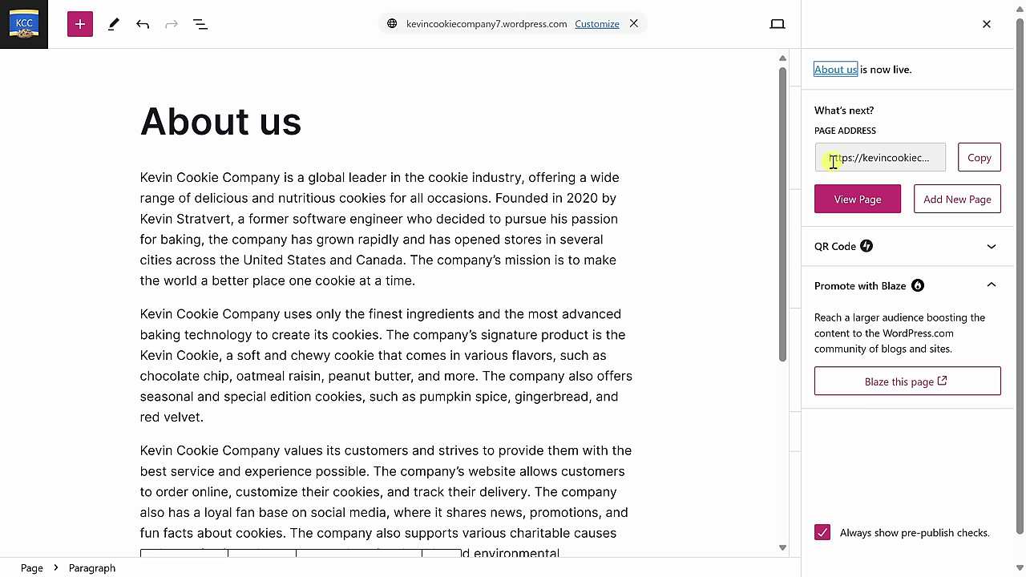
{"action": "left_click", "coordinate": [985, 162]}
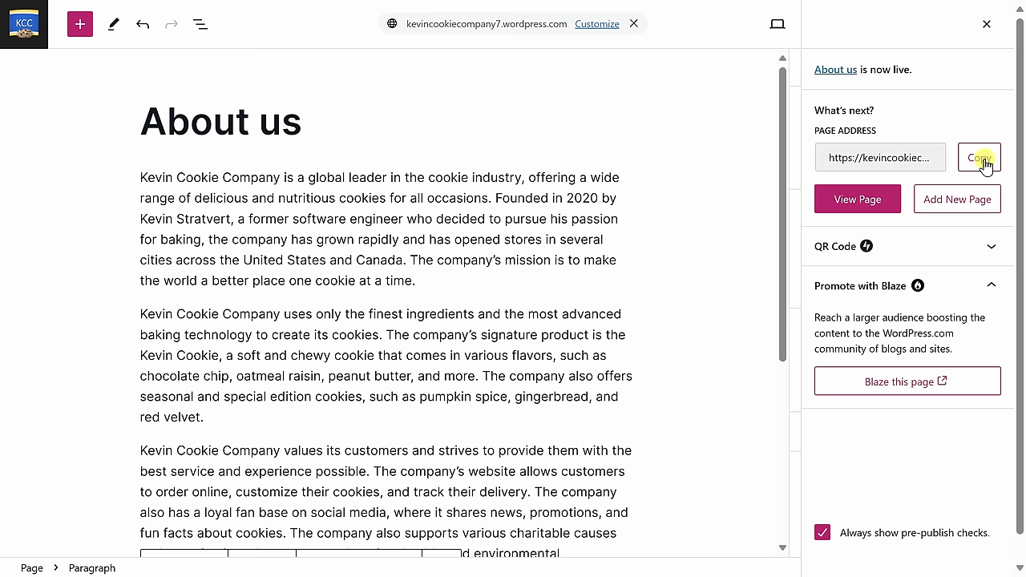
Go back to the site's page list, open the Homepage in the site editor, and open its Header template part for editing.
{"action": "left_click", "coordinate": [27, 29]}
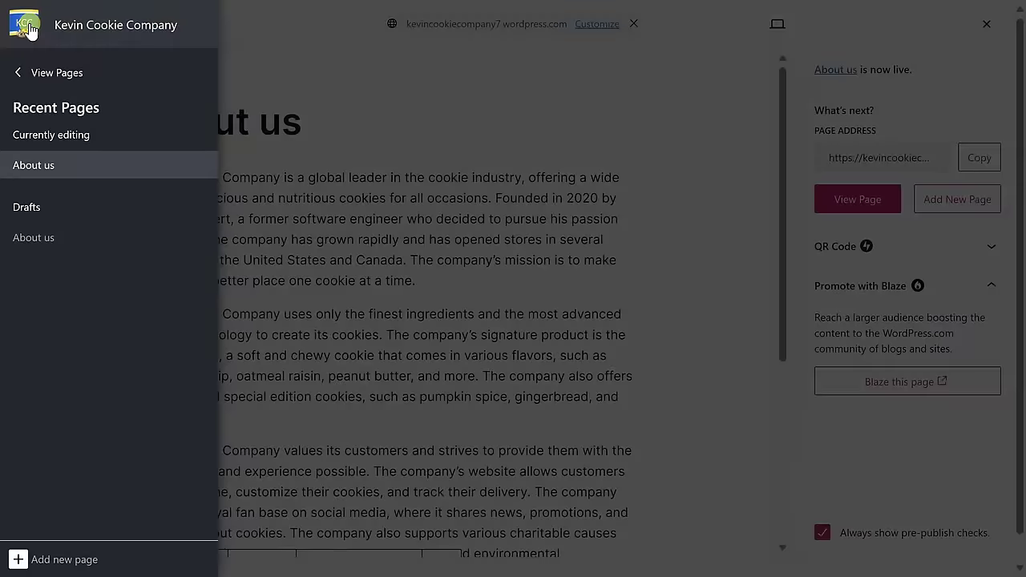
{"action": "left_click", "coordinate": [19, 76]}
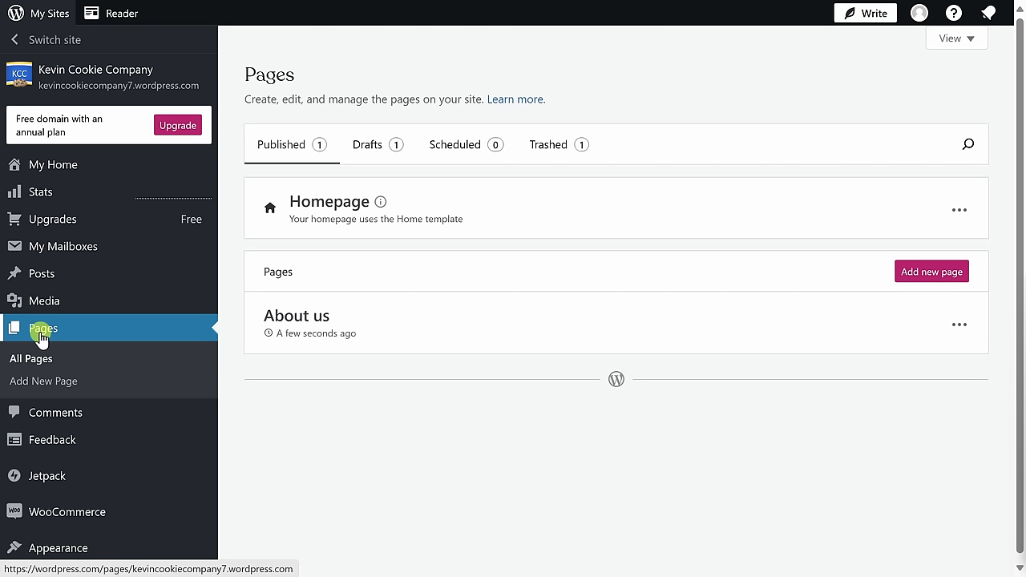
{"action": "left_click", "coordinate": [339, 210]}
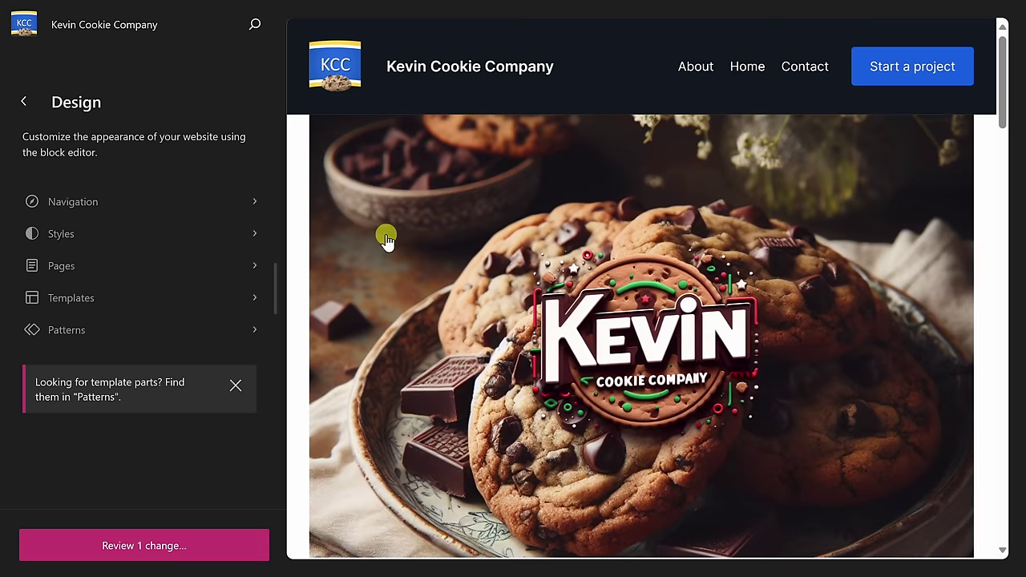
{"action": "left_click", "coordinate": [660, 97]}
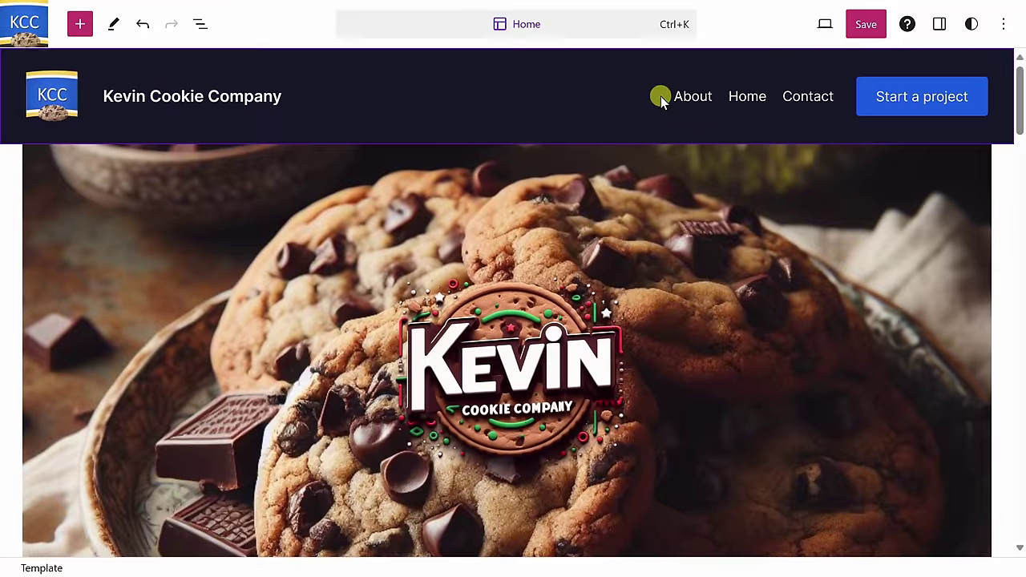
{"action": "left_click", "coordinate": [539, 114]}
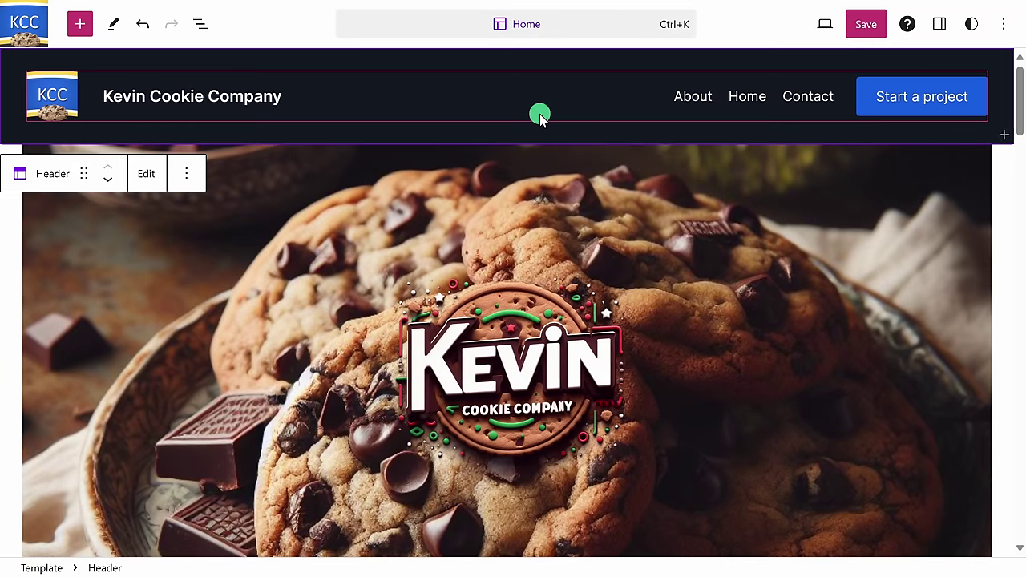
{"action": "left_click", "coordinate": [145, 178]}
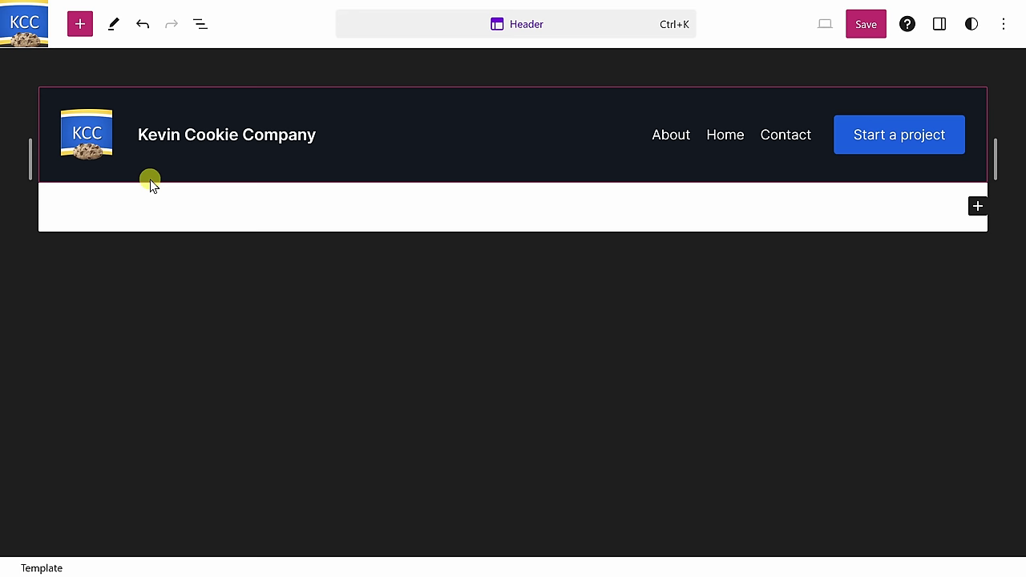
Rename the header's About navigation item to "About Us" and link it to the copied about-us page address.
{"action": "left_click", "coordinate": [672, 134]}
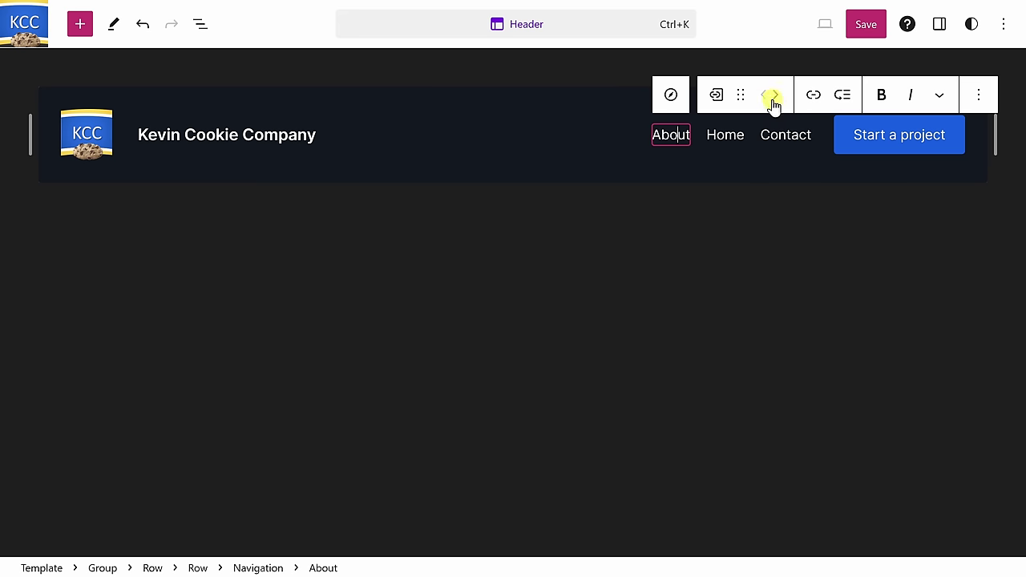
{"action": "left_click", "coordinate": [817, 101]}
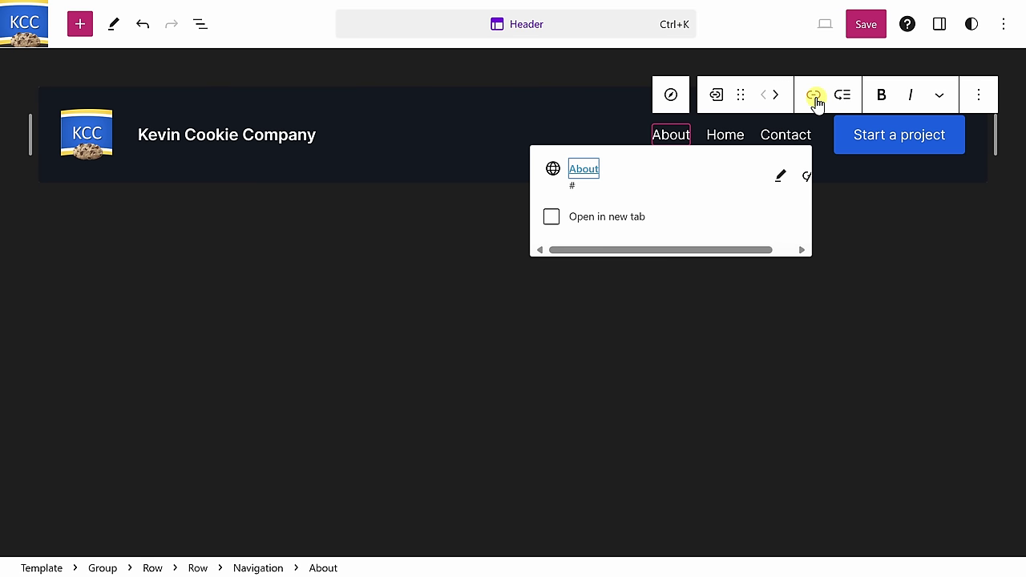
{"action": "left_click", "coordinate": [781, 180]}
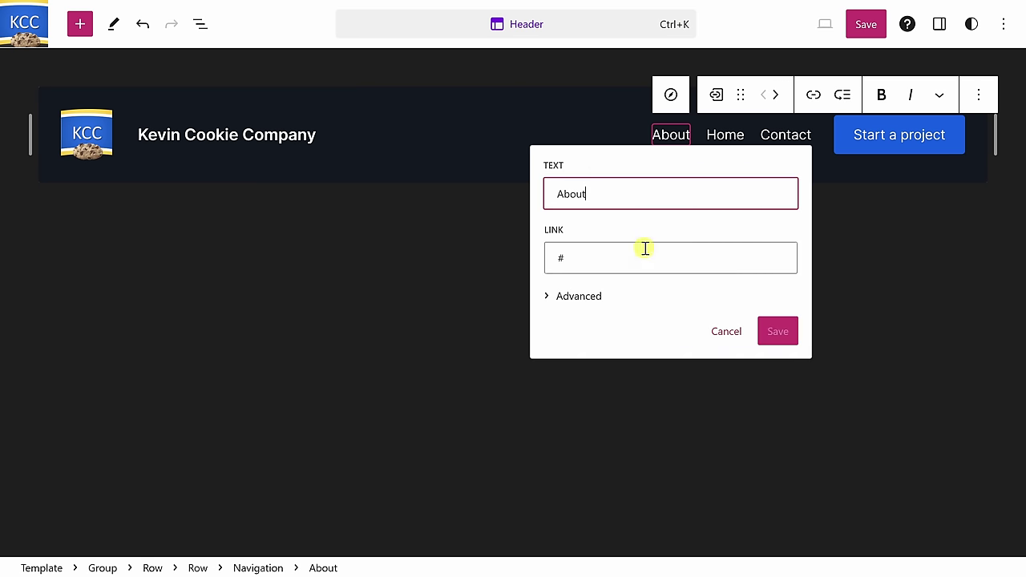
{"action": "type", "text": "Us"}
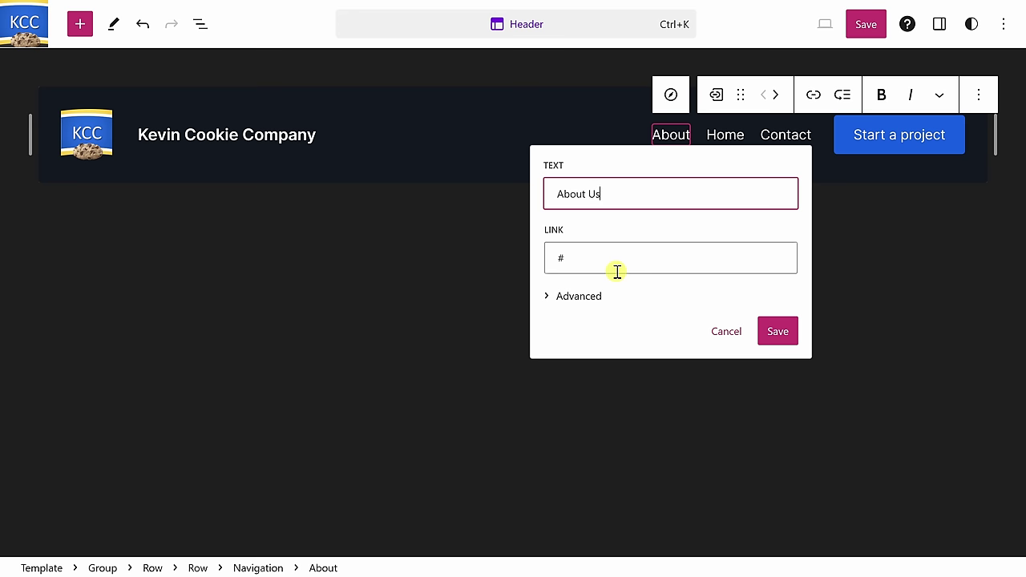
{"action": "left_click", "coordinate": [582, 255]}
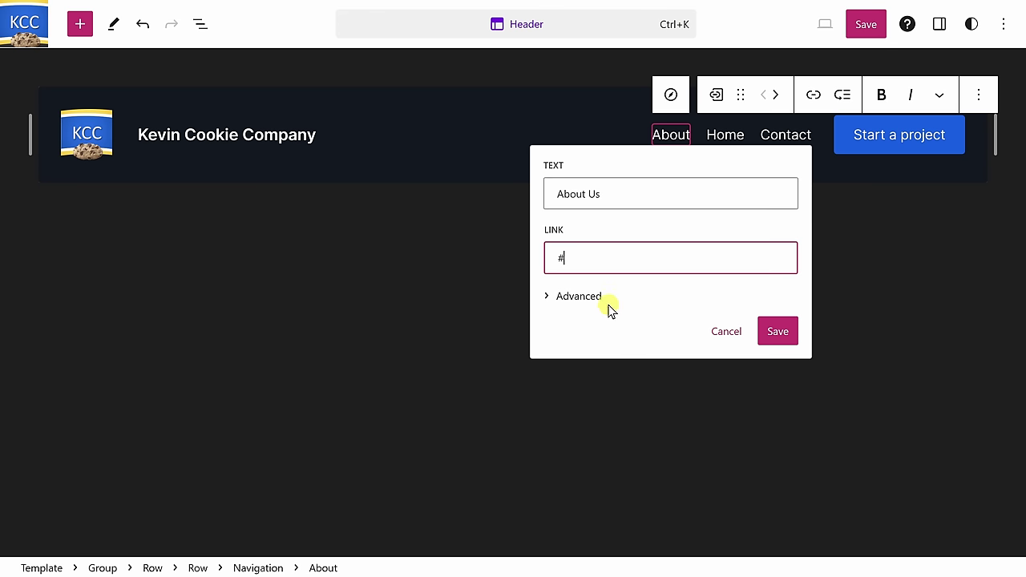
{"action": "key", "text": "ctrl+v"}
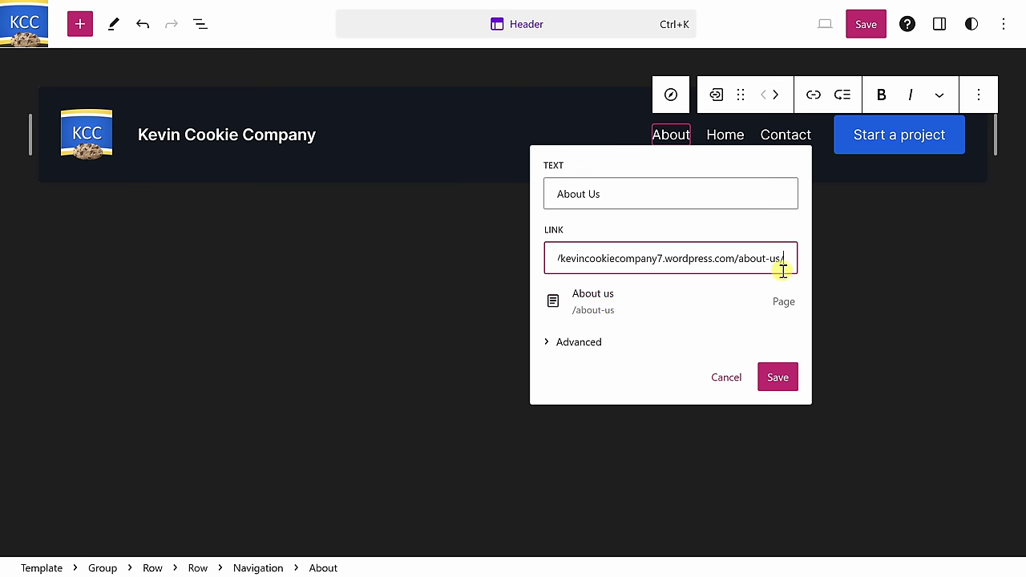
{"action": "key", "text": "Return"}
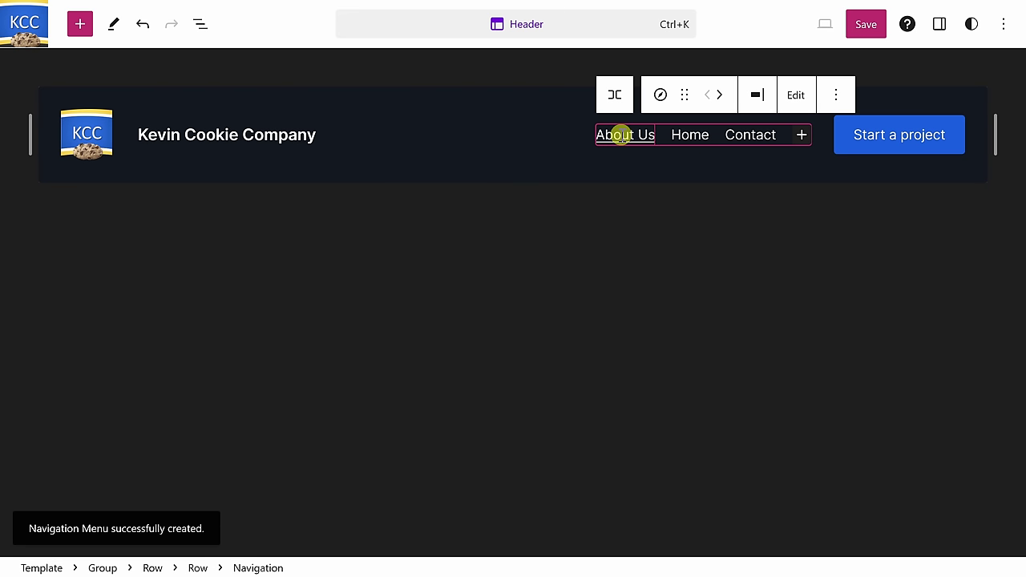
{"action": "left_click", "coordinate": [690, 136]}
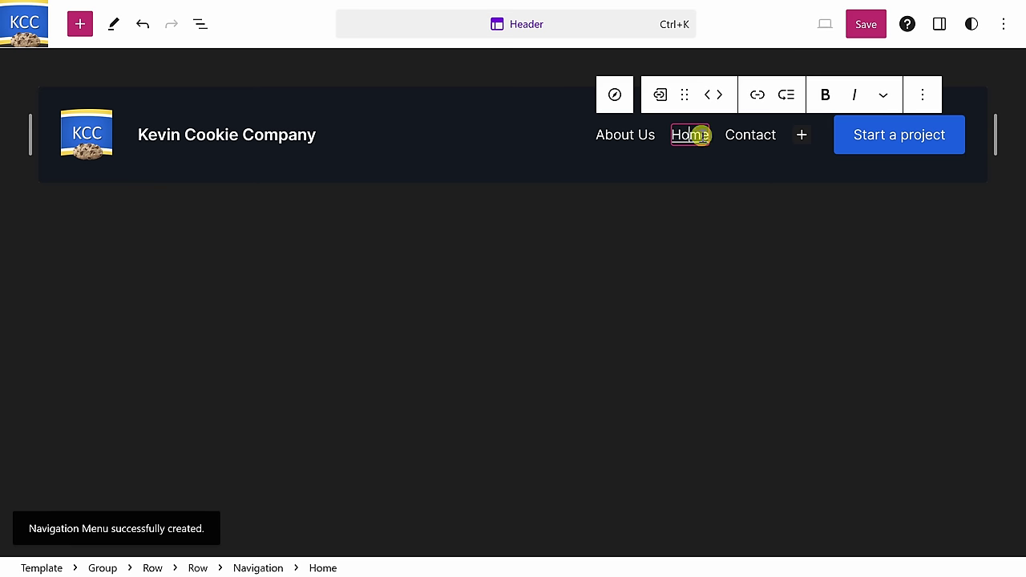
{"action": "left_click", "coordinate": [758, 96]}
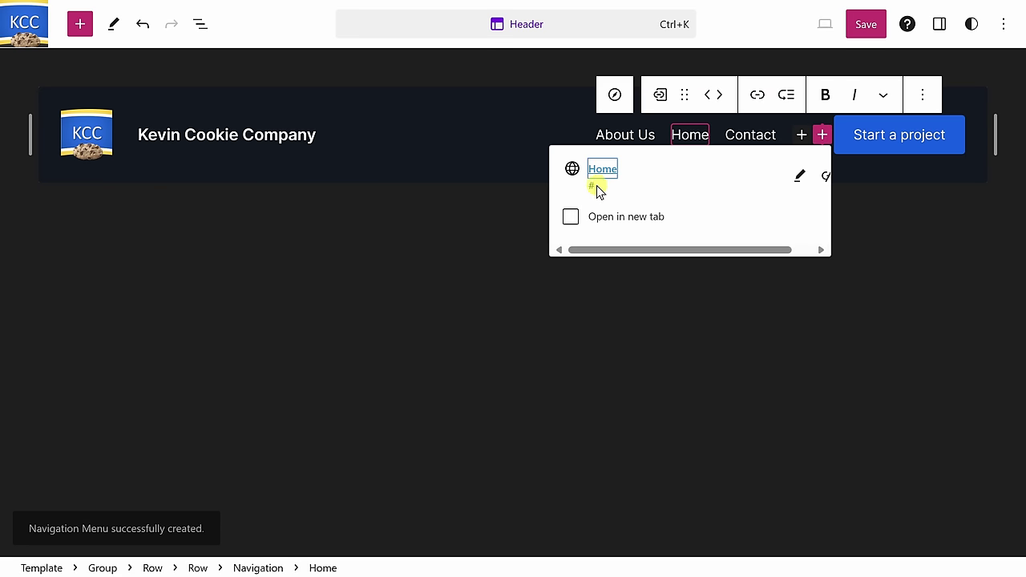
{"action": "left_click", "coordinate": [798, 183]}
{"action": "left_click", "coordinate": [603, 270]}
{"action": "key", "text": "BackSpace"}
{"action": "key", "text": "ctrl+v"}
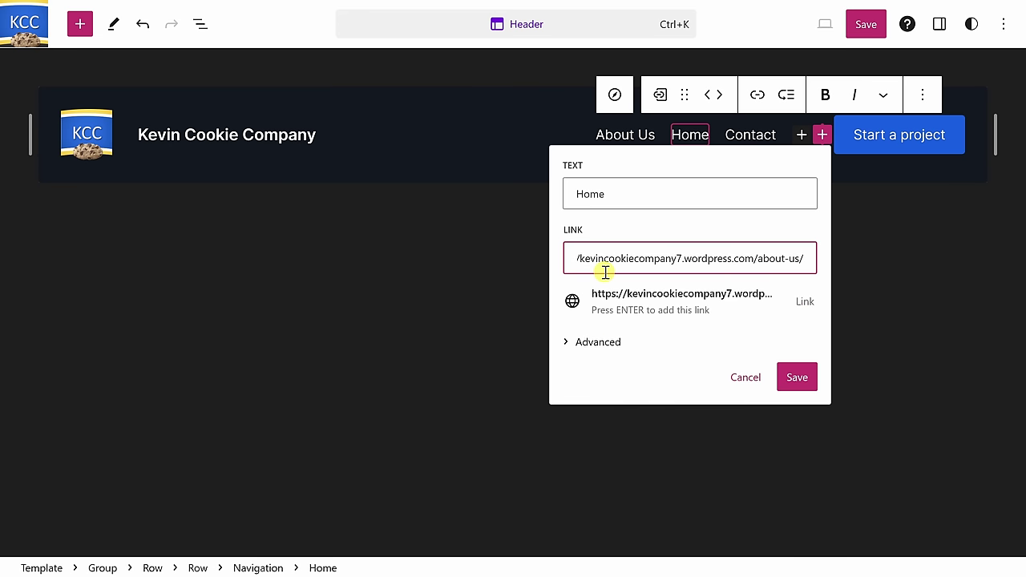
{"action": "key", "text": "BackSpace"}
{"action": "key", "text": "BackSpace"}
{"action": "key", "text": "BackSpace"}
{"action": "key", "text": "BackSpace"}
{"action": "key", "text": "BackSpace"}
{"action": "key", "text": "BackSpace"}
{"action": "key", "text": "BackSpace"}
{"action": "key", "text": "BackSpace"}
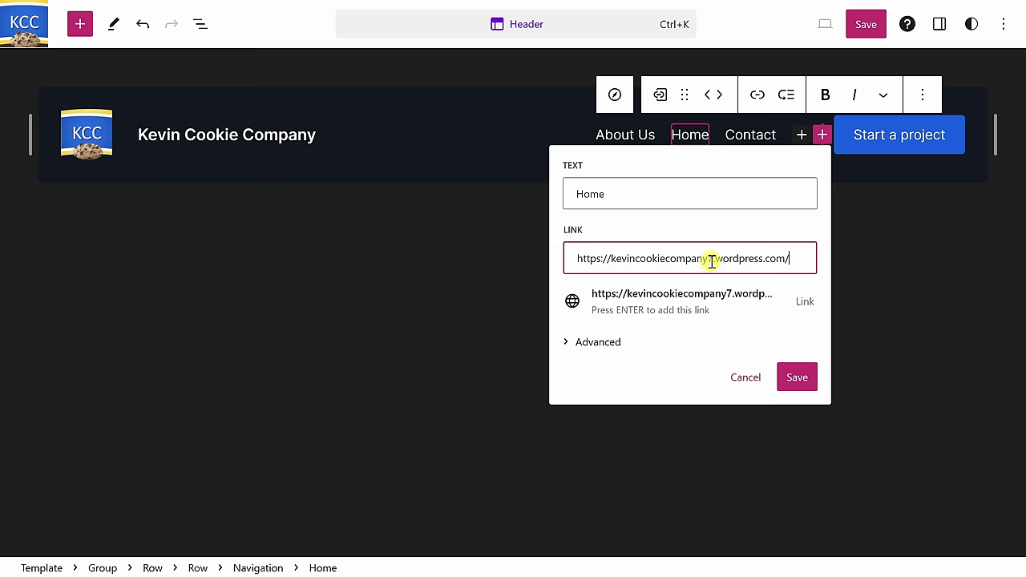
{"action": "left_click", "coordinate": [797, 382]}
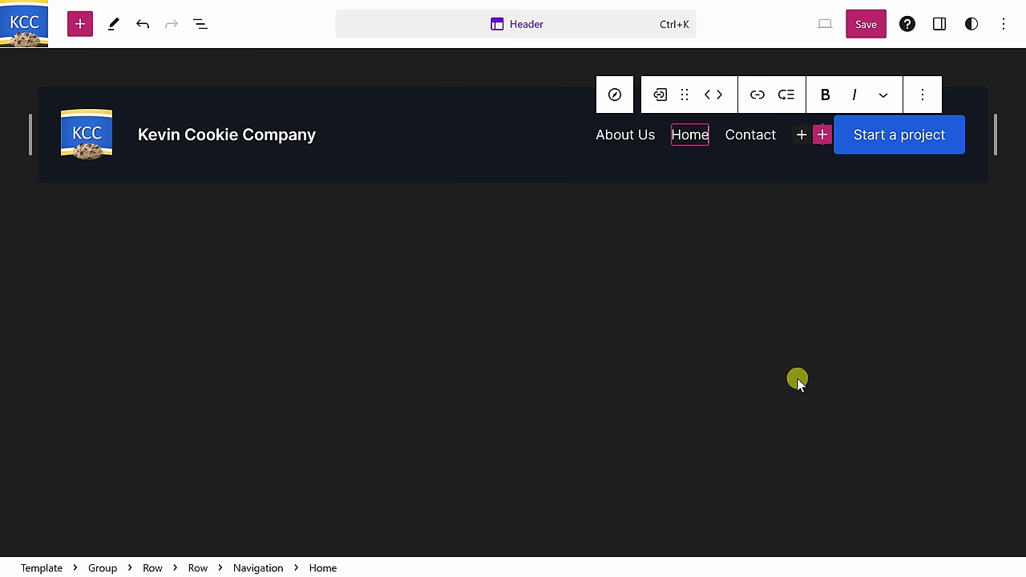
Delete the Contact item from the header navigation.
{"action": "left_click", "coordinate": [748, 131]}
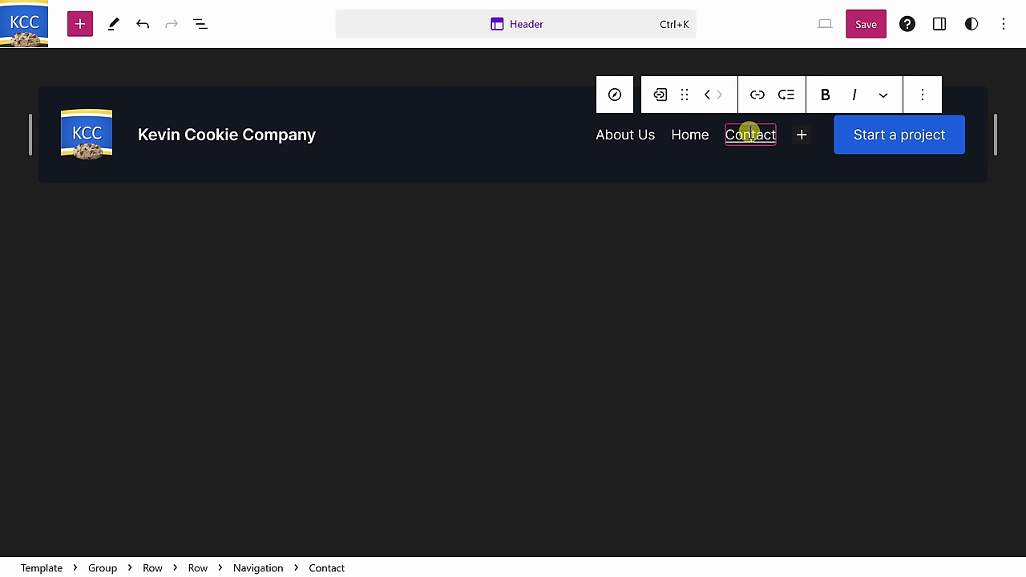
{"action": "left_click", "coordinate": [924, 98]}
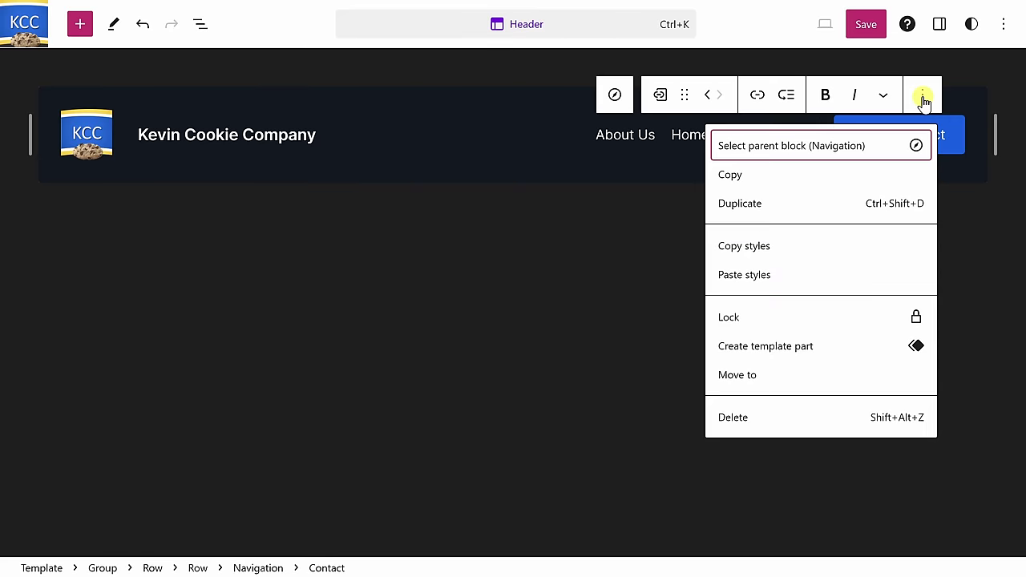
{"action": "left_click", "coordinate": [842, 425]}
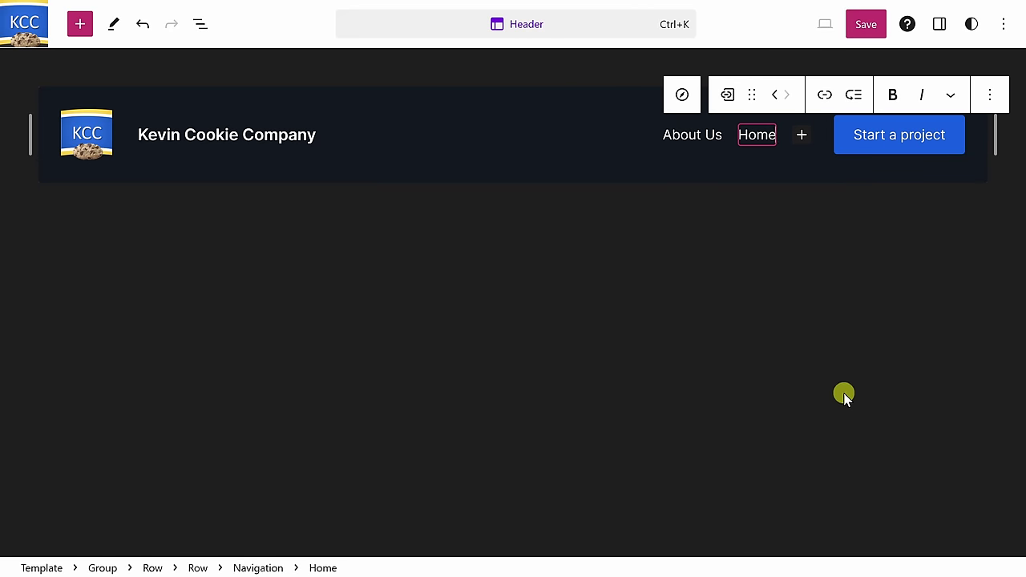
Delete the "Start a project" button from the header, including the empty button block left in its place.
{"action": "left_click", "coordinate": [901, 148]}
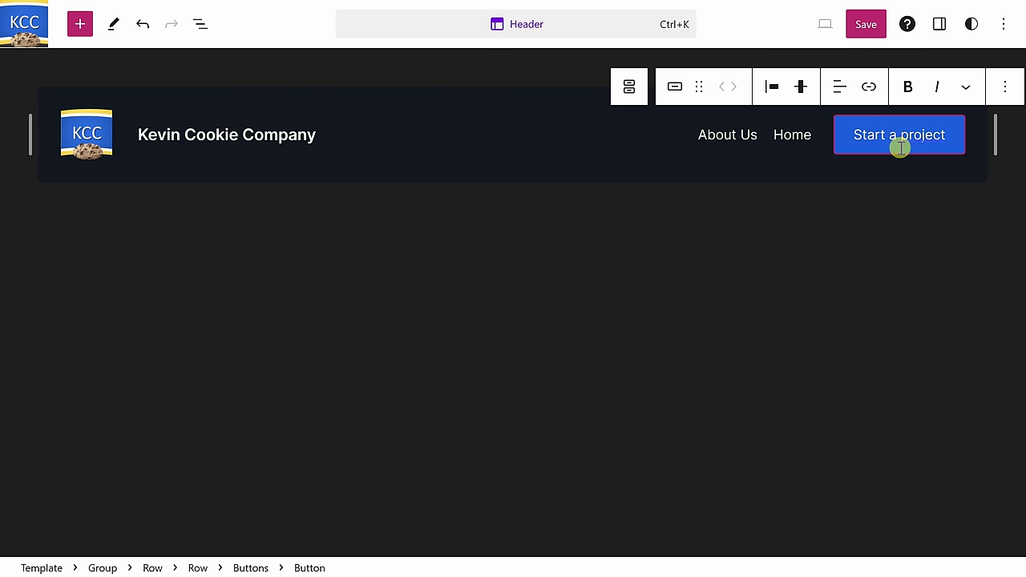
{"action": "left_click", "coordinate": [1005, 86]}
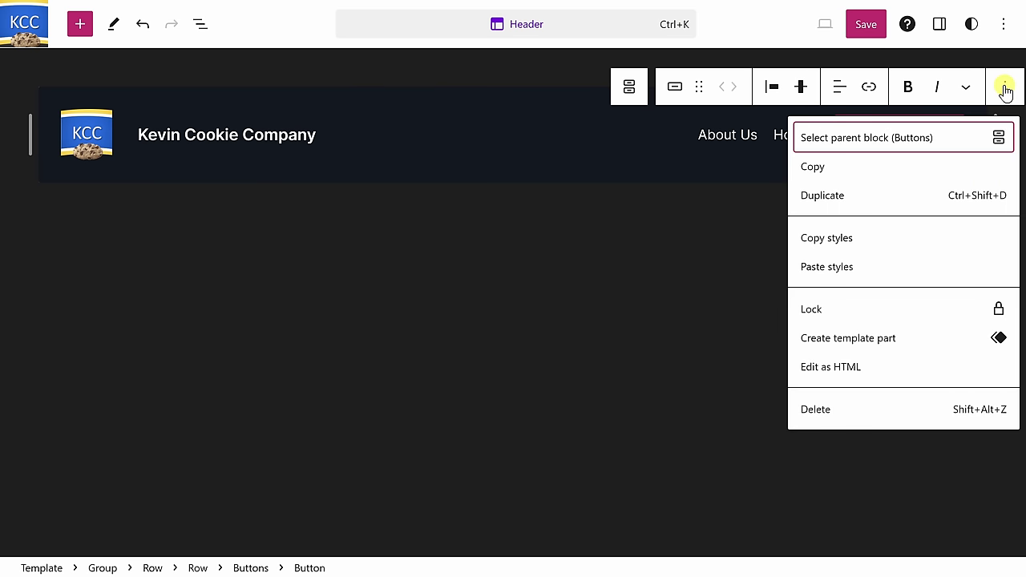
{"action": "left_click", "coordinate": [872, 419]}
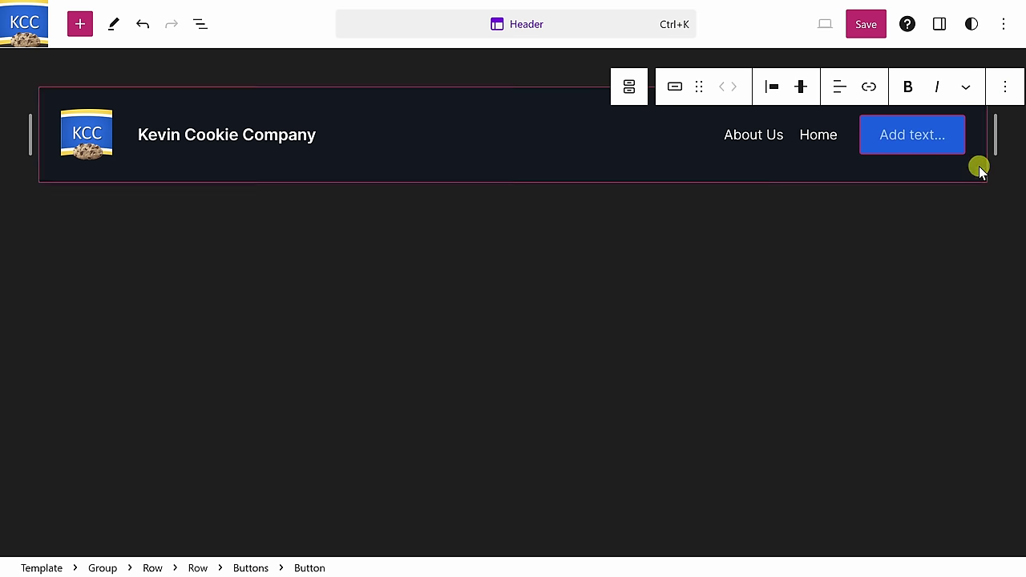
{"action": "left_click", "coordinate": [1005, 88]}
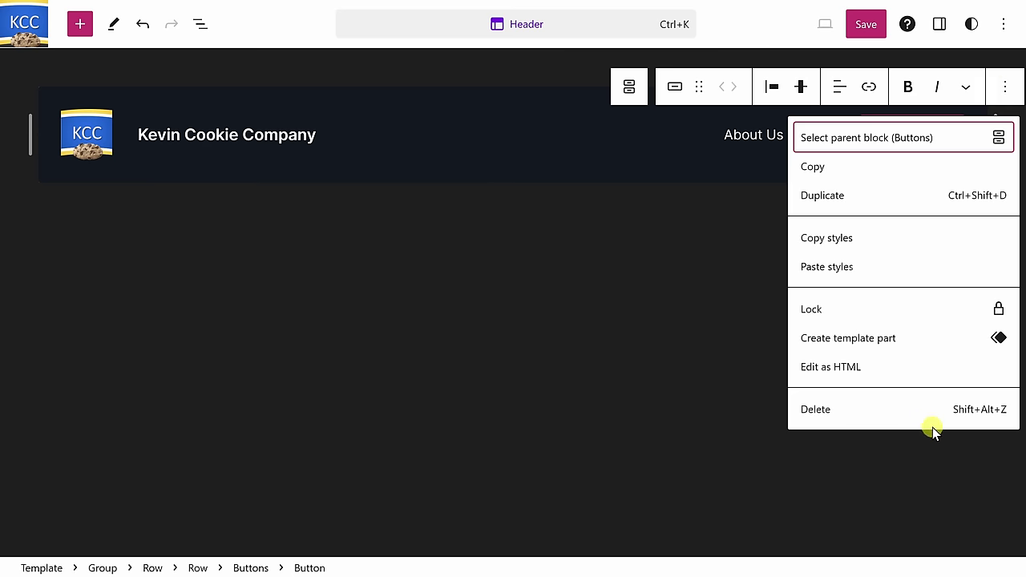